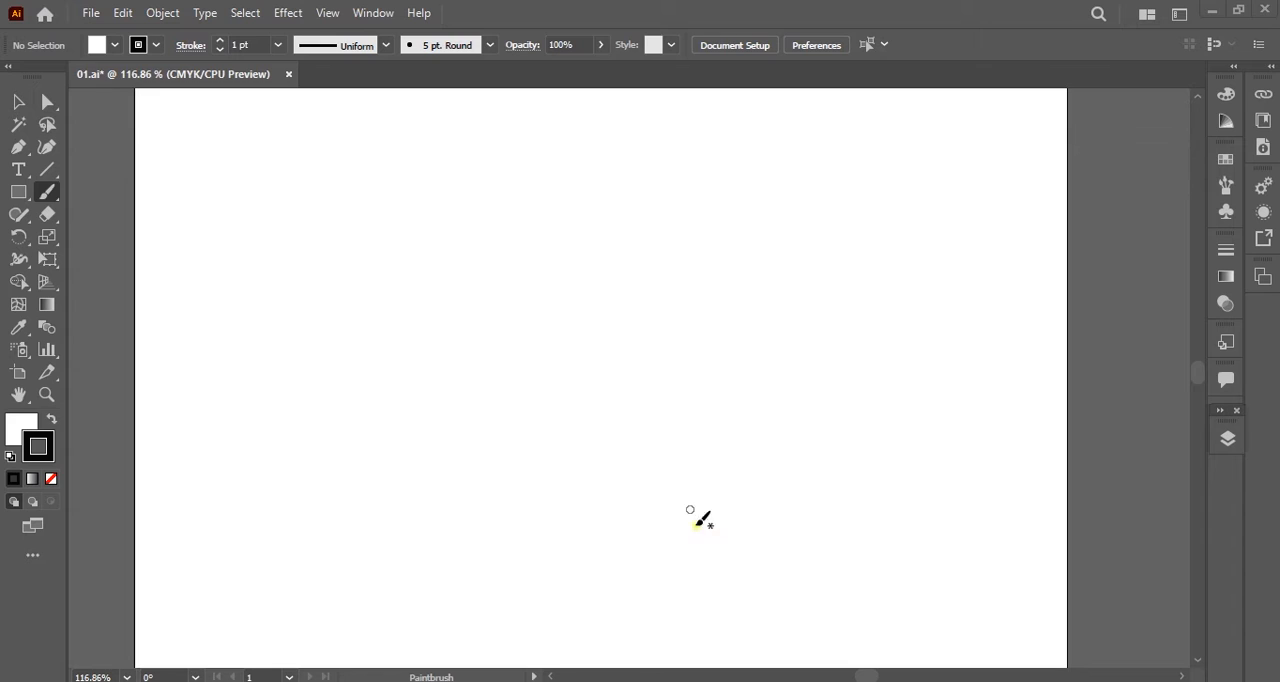
Draw a large white rectangle with a black 1 pt outline in the middle of the artboard and keep it selected.
{"action": "left_click", "coordinate": [18, 236]}
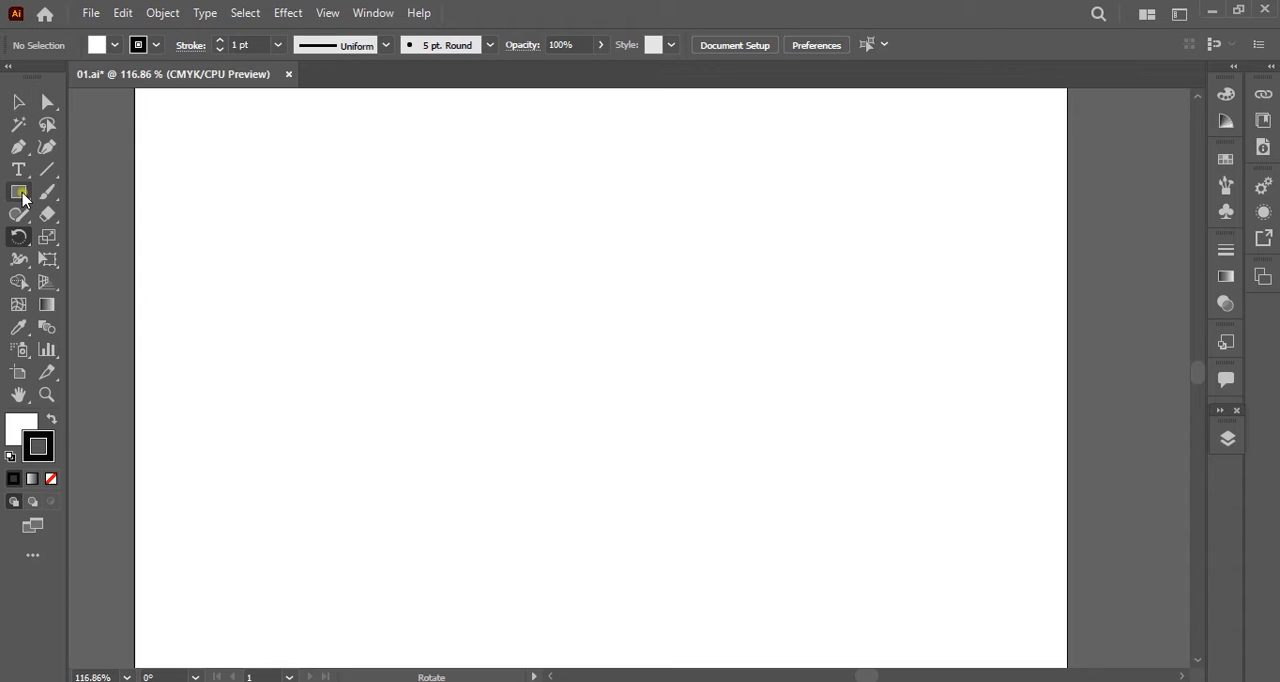
{"action": "left_click", "coordinate": [18, 191]}
{"action": "left_click_drag", "start_coordinate": [446, 246], "coordinate": [776, 491]}
{"action": "left_click", "coordinate": [16, 100]}
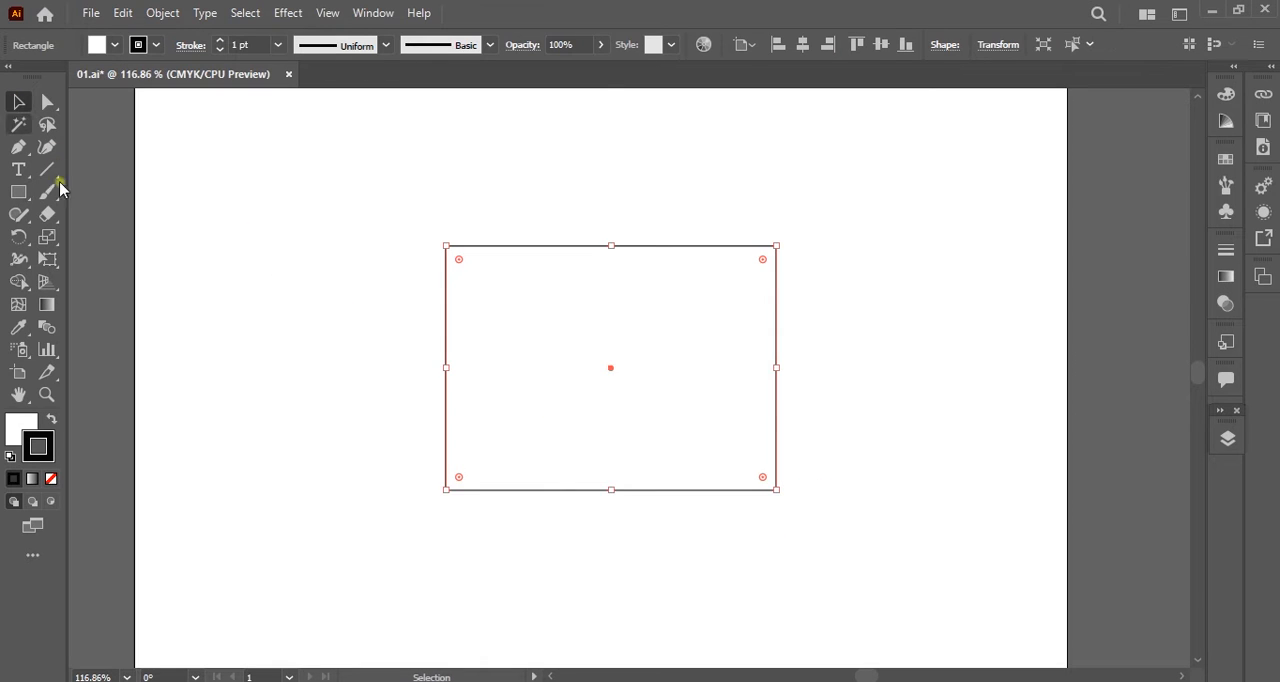
{"action": "left_click", "coordinate": [20, 425]}
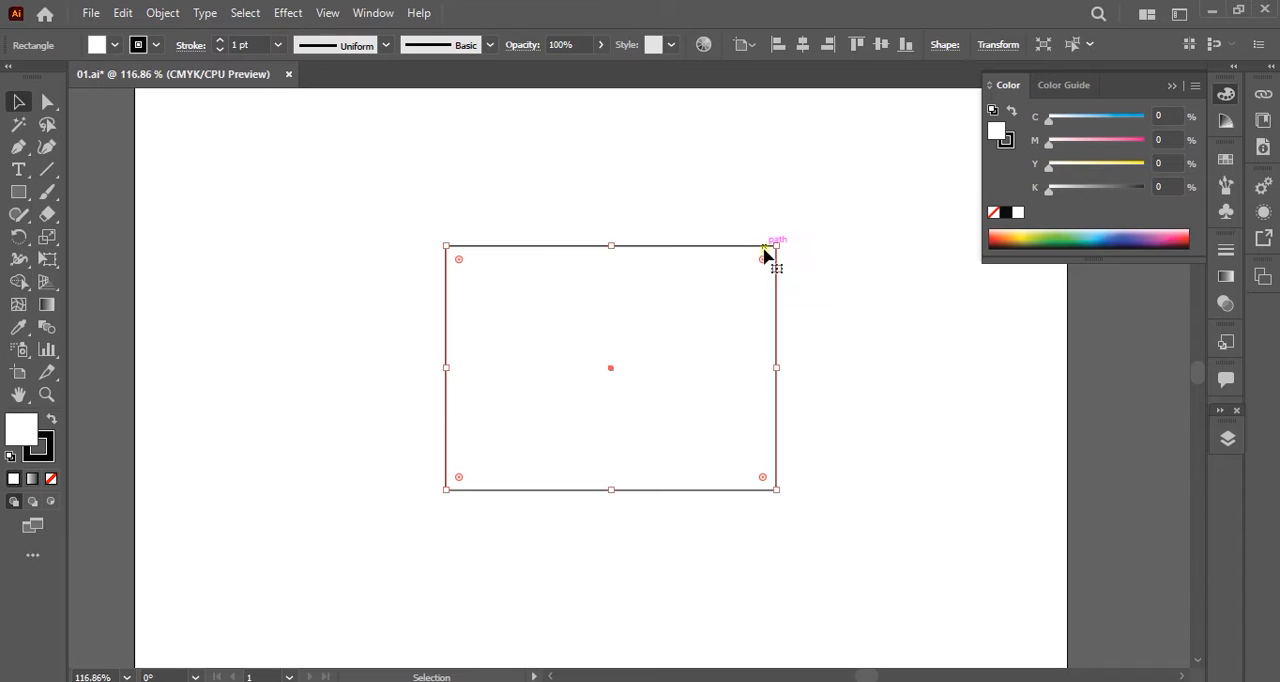
Rotate the large rectangle freehand counterclockwise about its center and deselect it.
{"action": "left_click_drag", "start_coordinate": [778, 240], "coordinate": [774, 135]}
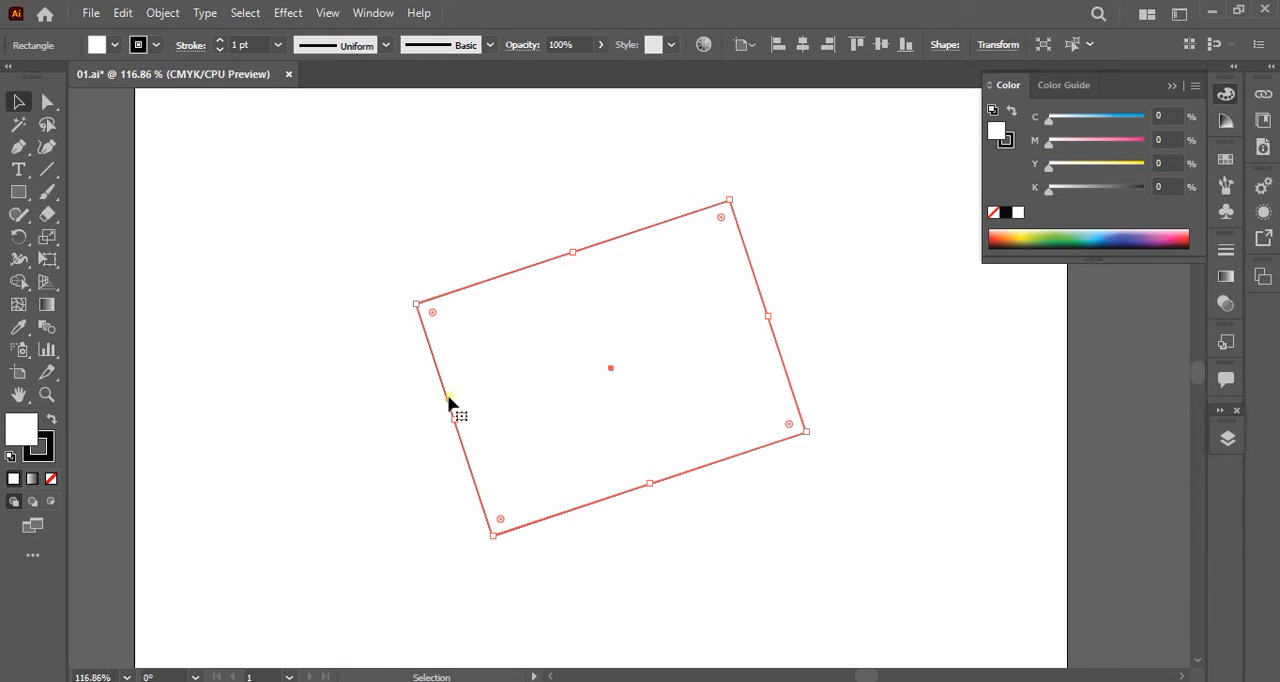
{"action": "key", "text": "space"}
{"action": "left_click_drag", "start_coordinate": [616, 515], "coordinate": [556, 426]}
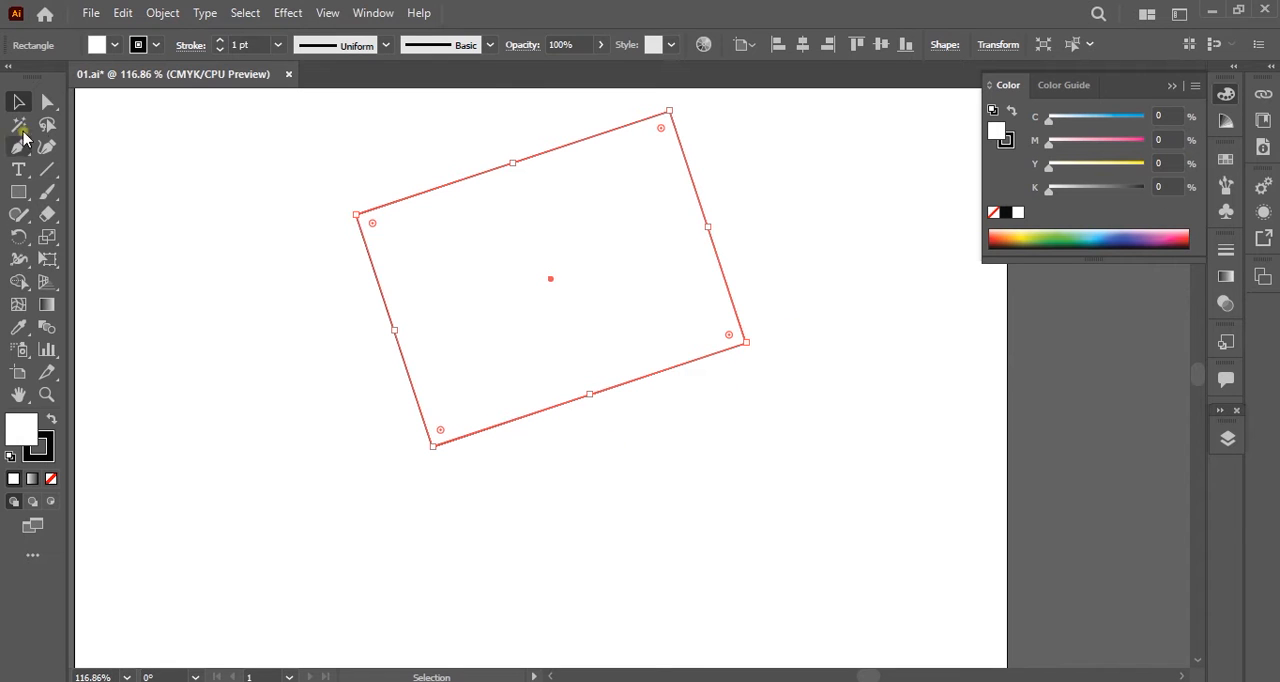
{"action": "left_click", "coordinate": [806, 281]}
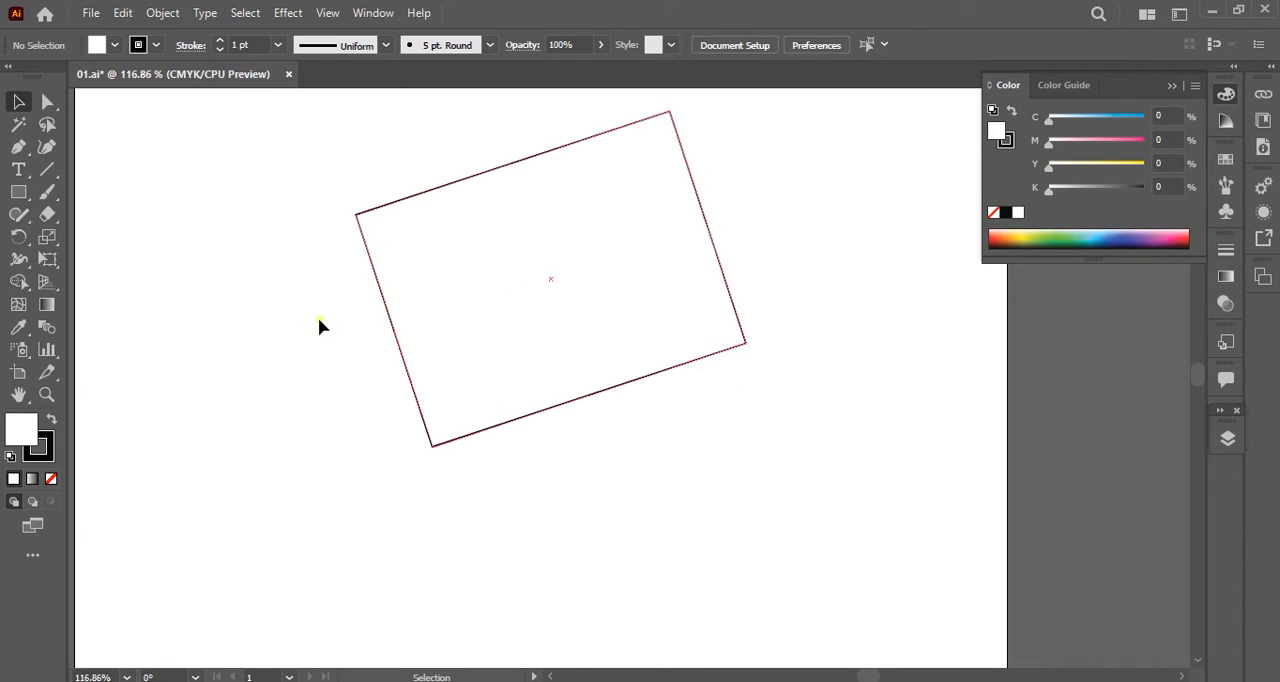
Reselect the large rectangle and rotate it freehand by its corners to a slight clockwise tilt.
{"action": "left_click", "coordinate": [18, 241]}
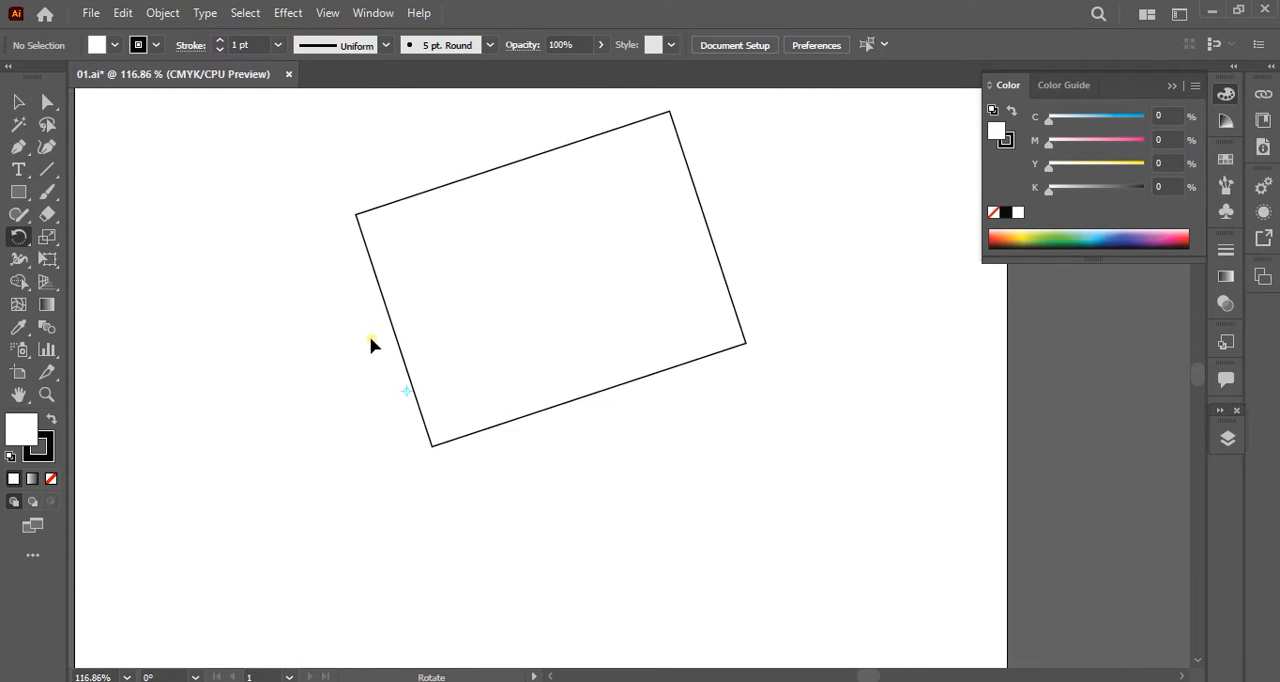
{"action": "left_click", "coordinate": [18, 101]}
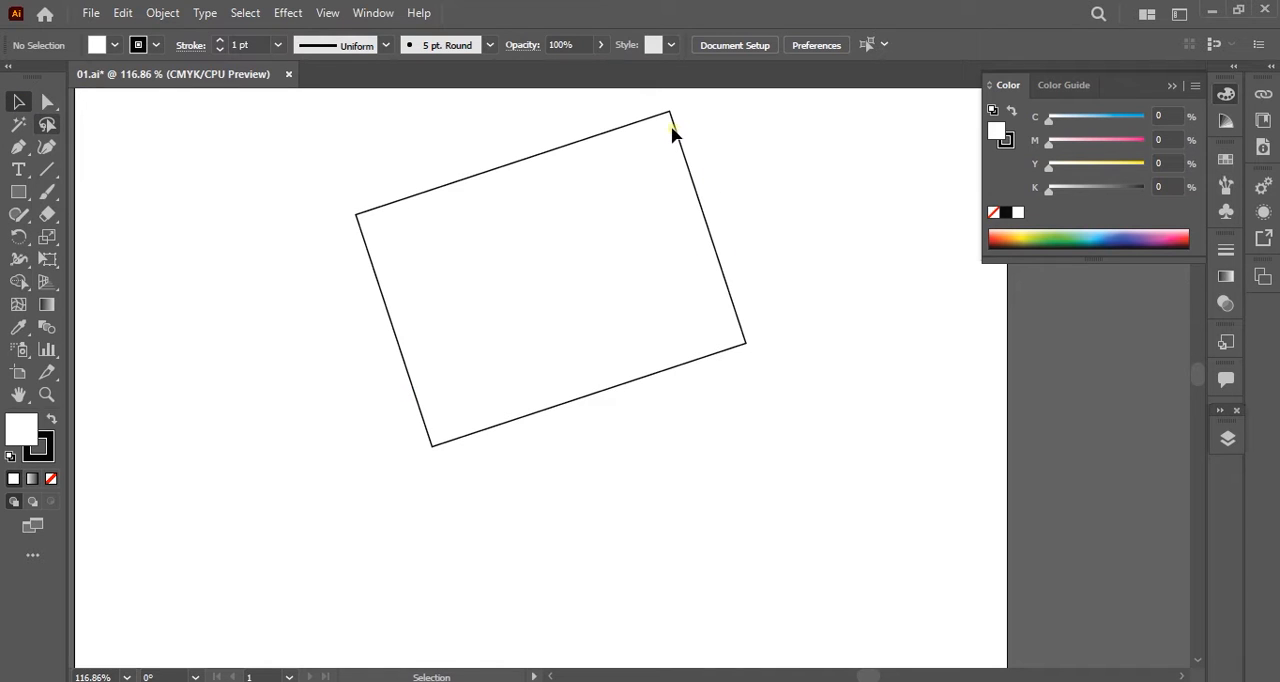
{"action": "left_click", "coordinate": [497, 337]}
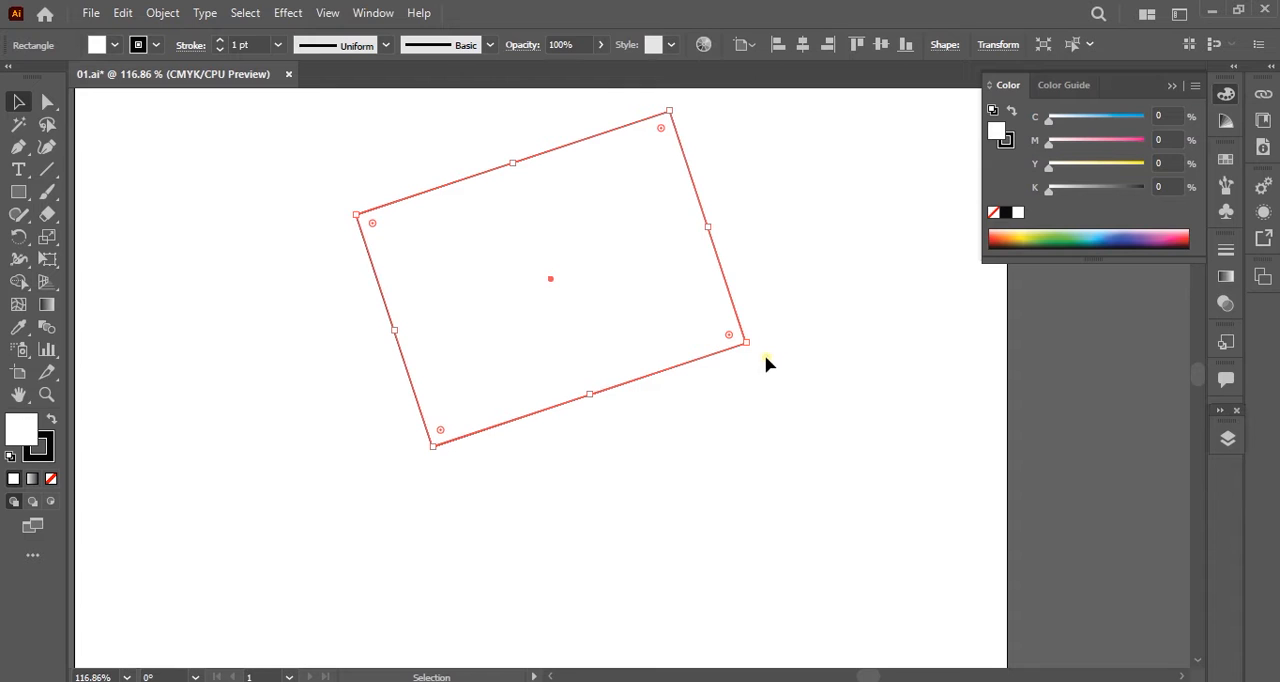
{"action": "left_click_drag", "start_coordinate": [750, 350], "coordinate": [806, 497]}
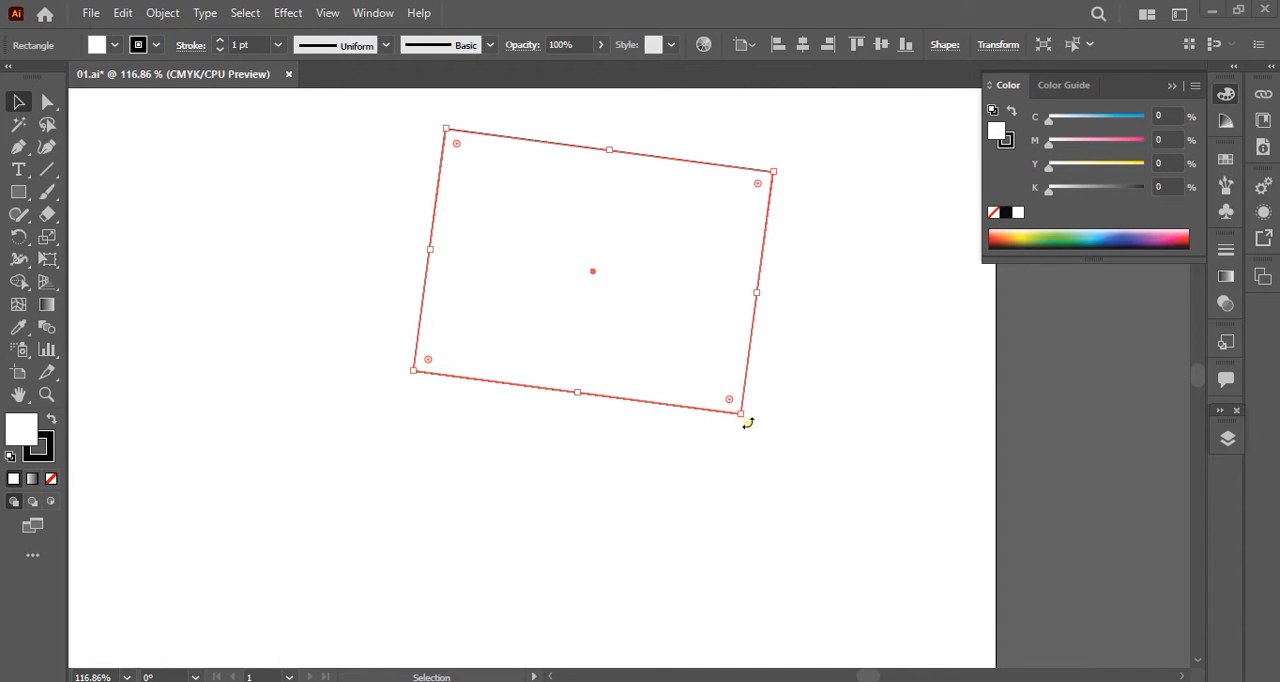
{"action": "left_click_drag", "start_coordinate": [746, 420], "coordinate": [826, 451]}
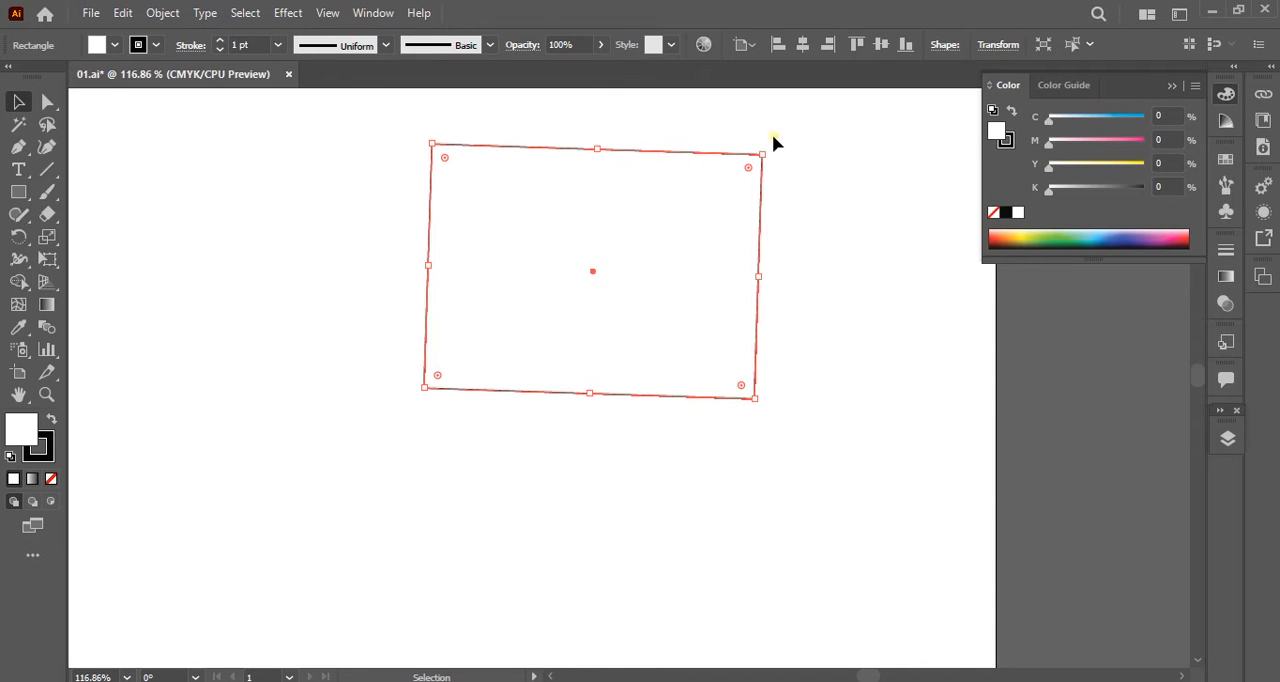
{"action": "left_click_drag", "start_coordinate": [763, 148], "coordinate": [868, 98]}
{"action": "scroll", "coordinate": [868, 98], "scroll_direction": "up", "scroll_amount": 4}
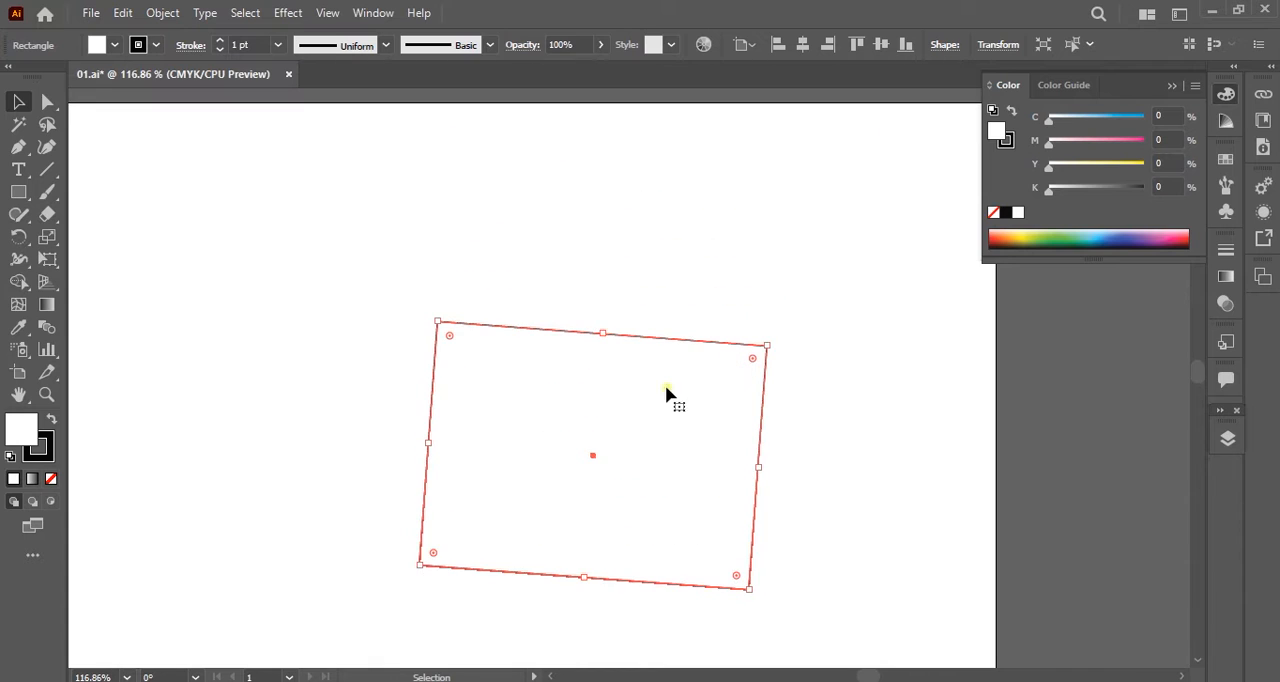
{"action": "key", "text": "space"}
{"action": "left_click_drag", "start_coordinate": [656, 454], "coordinate": [722, 318]}
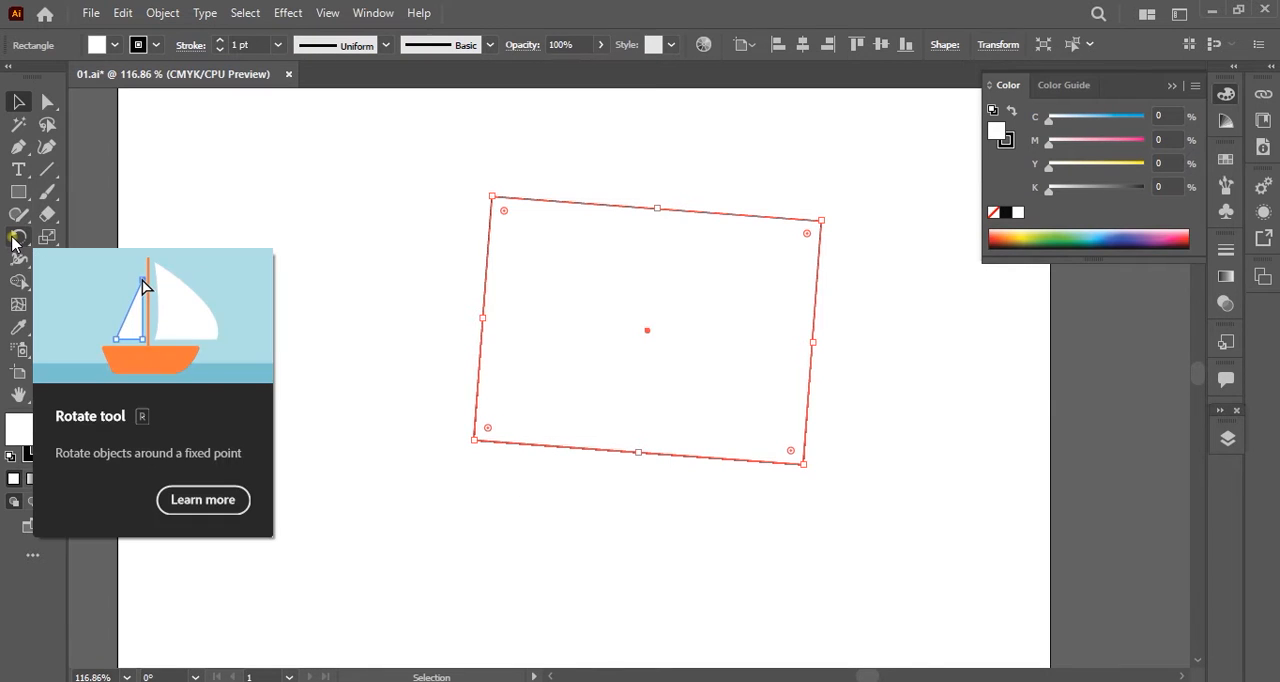
Rotate the large rectangle with the Rotate tool around several custom pivot points inside and outside the shape.
{"action": "left_click", "coordinate": [13, 239]}
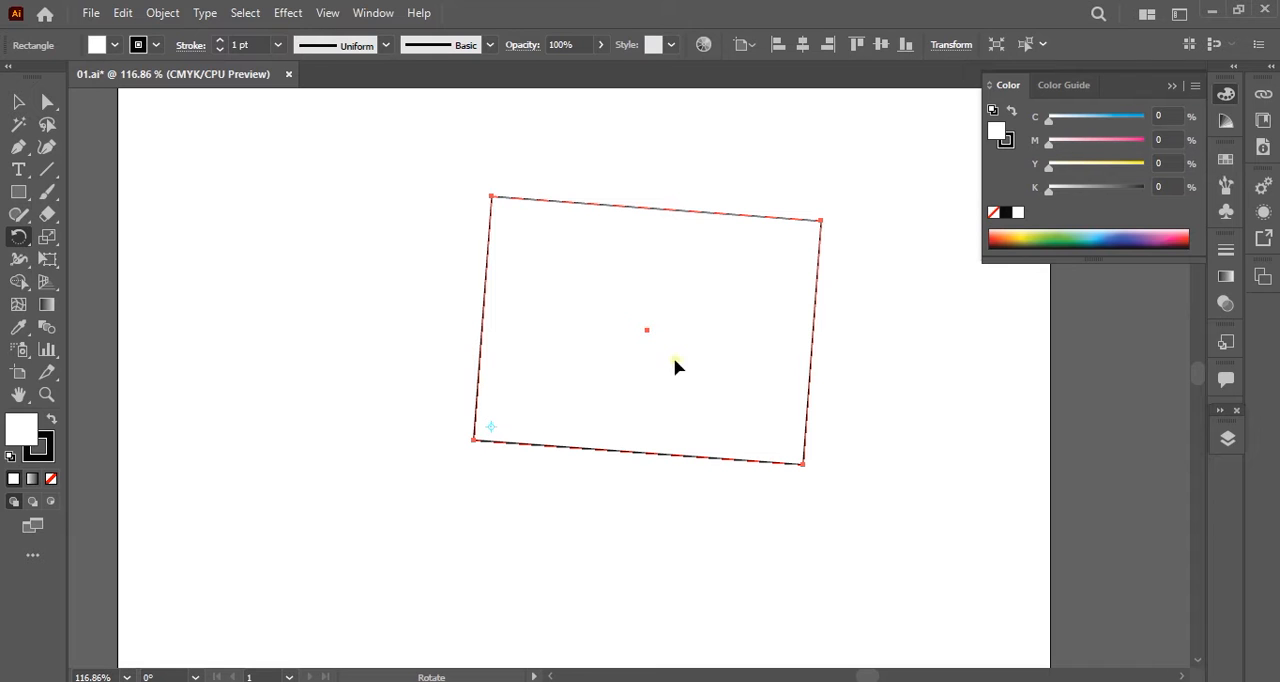
{"action": "left_click_drag", "start_coordinate": [763, 265], "coordinate": [545, 405]}
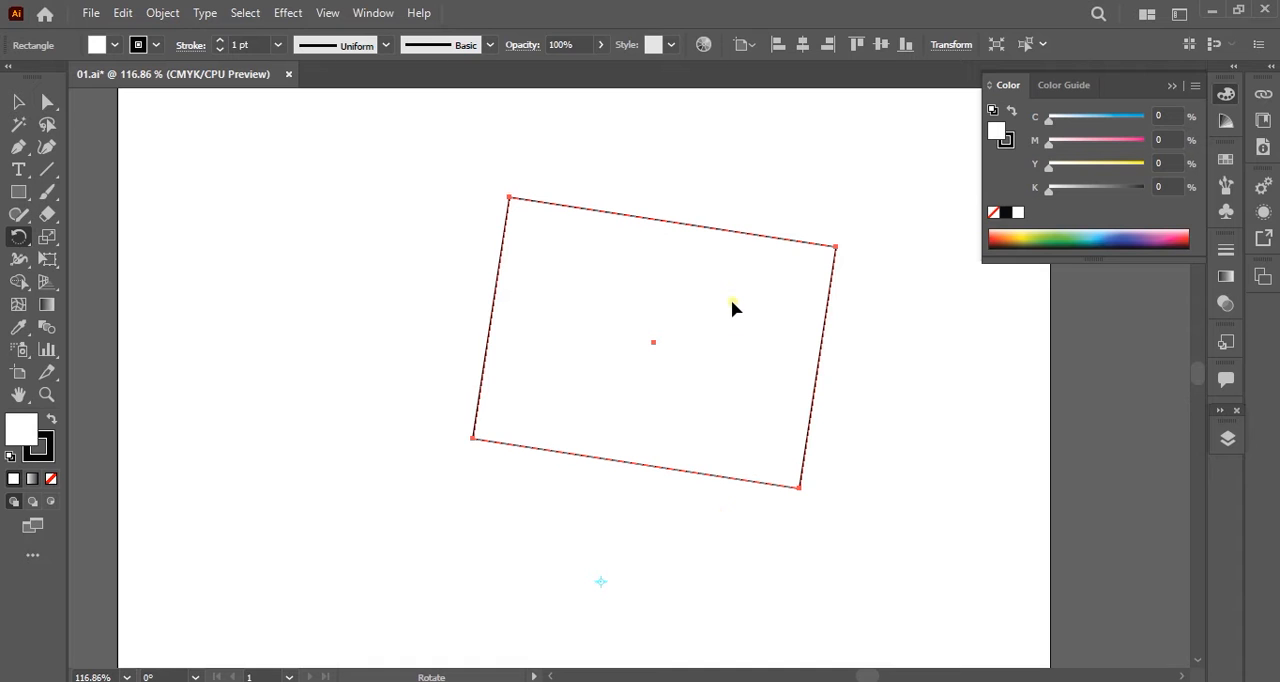
{"action": "left_click_drag", "start_coordinate": [731, 299], "coordinate": [661, 237]}
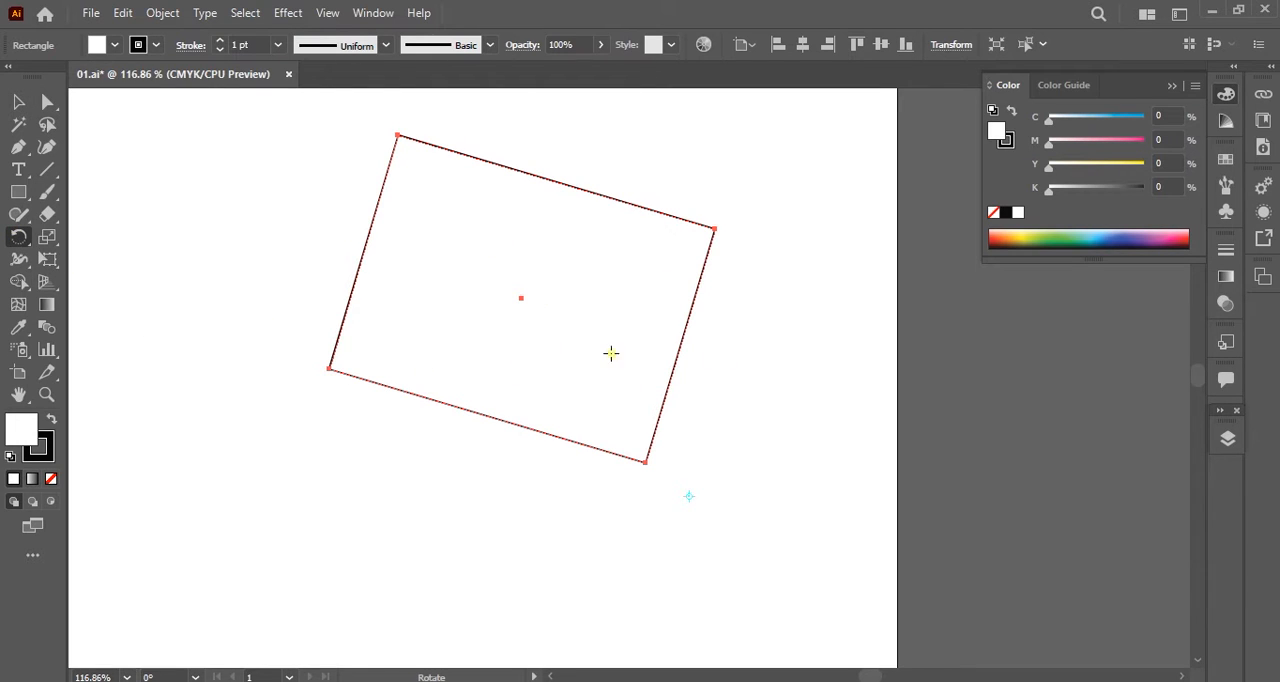
{"action": "left_click_drag", "start_coordinate": [651, 342], "coordinate": [510, 342]}
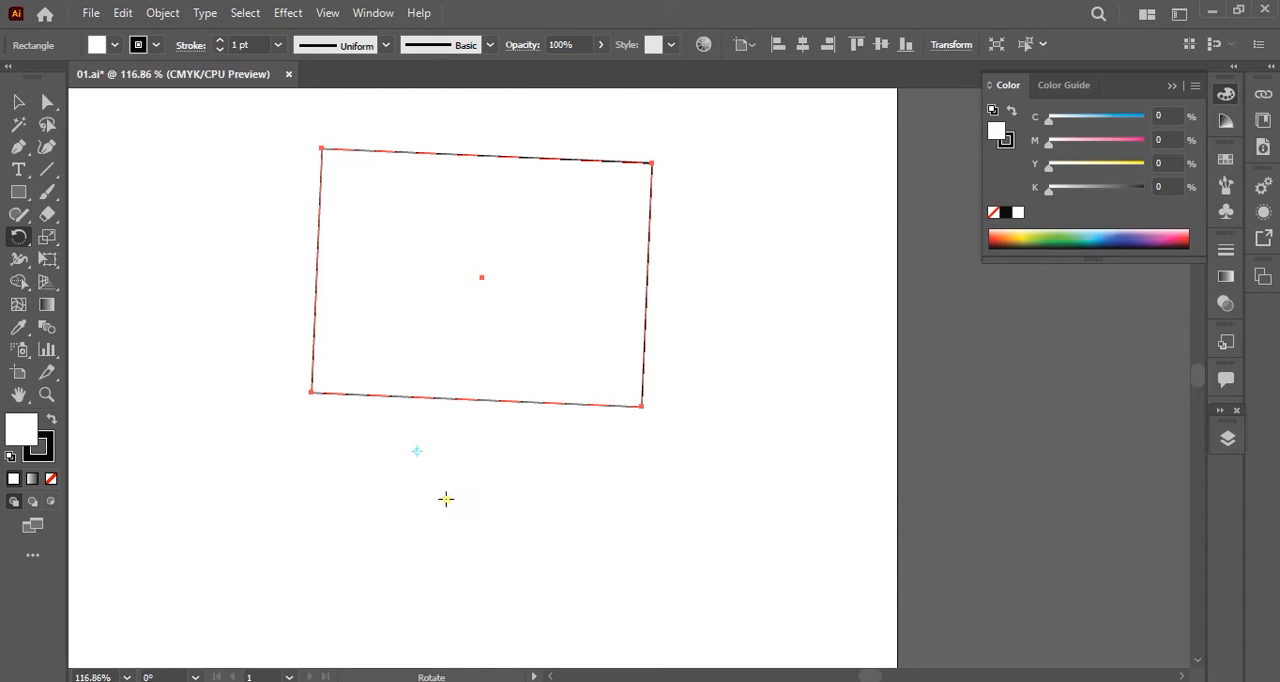
Delete the large rectangle from the artboard.
{"action": "left_click", "coordinate": [14, 103]}
{"action": "left_click_drag", "start_coordinate": [757, 120], "coordinate": [150, 466]}
{"action": "key", "text": "Delete"}
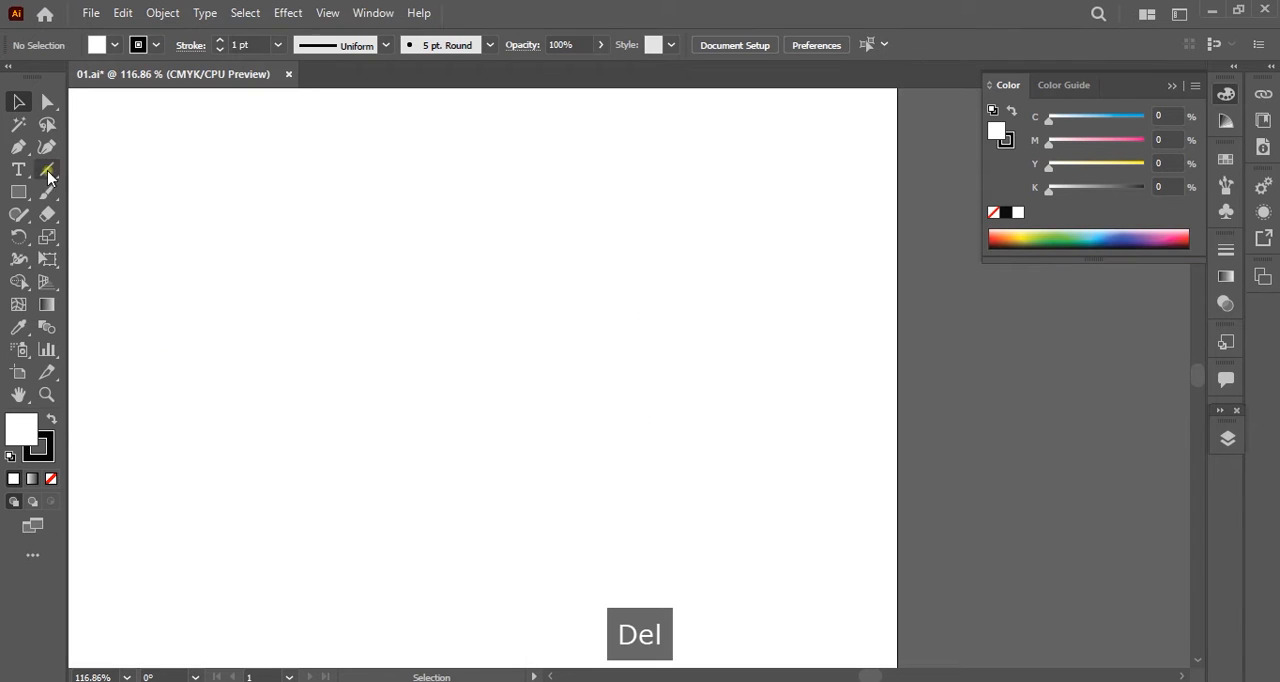
Draw a tall, narrow upright rectangle in the upper part of the artboard.
{"action": "left_click", "coordinate": [18, 192]}
{"action": "mouse_move", "coordinate": [368, 167]}
{"action": "left_mouse_down"}
{"action": "mouse_move", "coordinate": [406, 360]}
{"action": "mouse_move", "coordinate": [397, 423]}
{"action": "left_mouse_up"}
{"action": "key", "text": "space"}
{"action": "mouse_move", "coordinate": [497, 463]}
{"action": "left_mouse_down"}
{"action": "mouse_move", "coordinate": [531, 397]}
{"action": "mouse_move", "coordinate": [637, 351]}
{"action": "mouse_move", "coordinate": [581, 392]}
{"action": "left_mouse_up"}
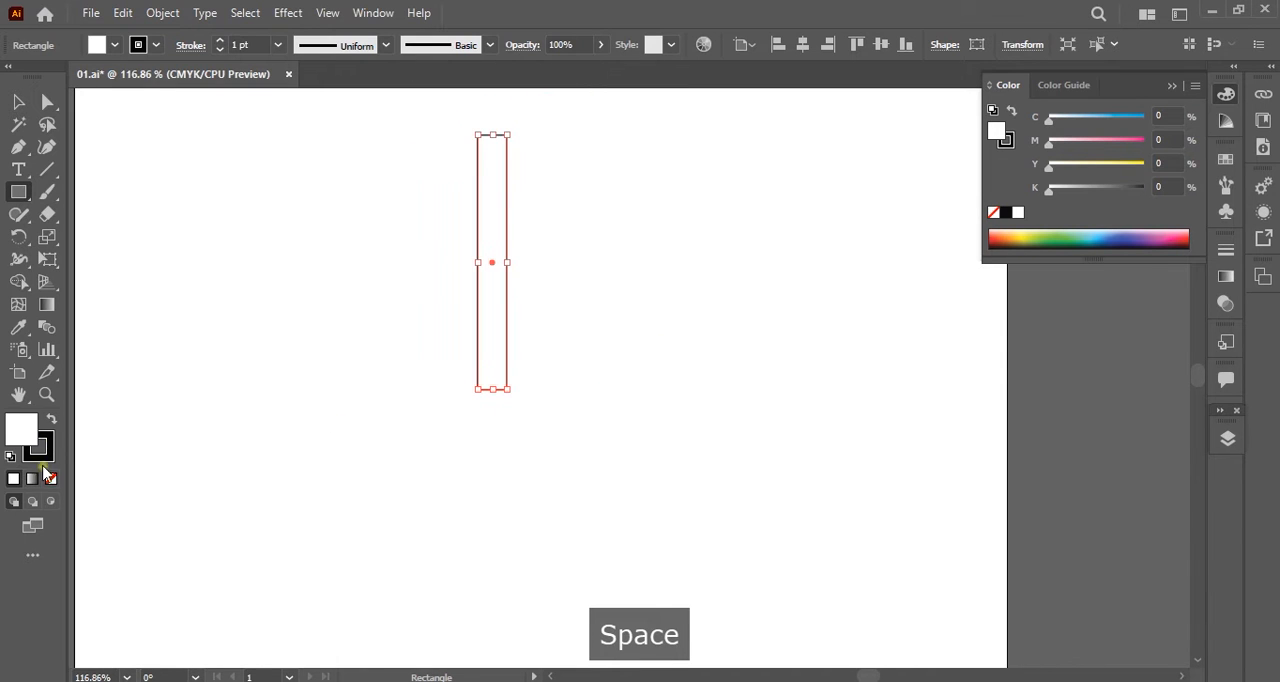
Fill the narrow rectangle with a dark red.
{"action": "double_click", "coordinate": [29, 438]}
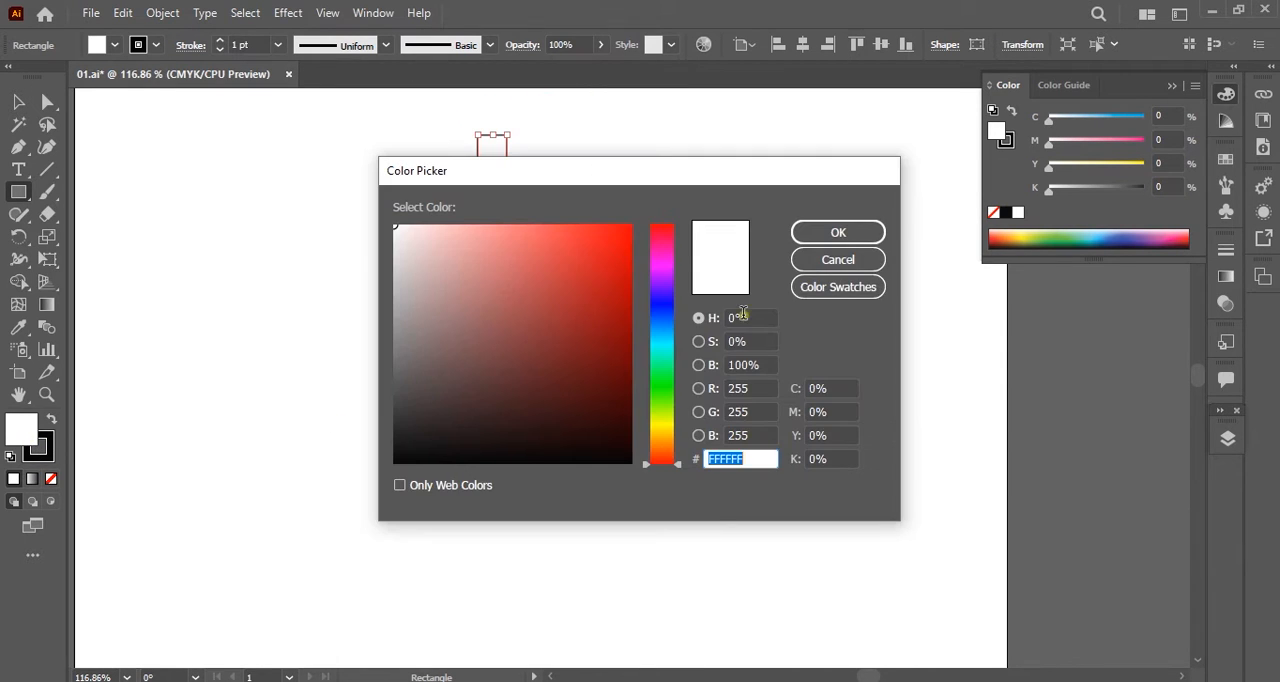
{"action": "left_click", "coordinate": [594, 296]}
{"action": "left_click", "coordinate": [849, 238]}
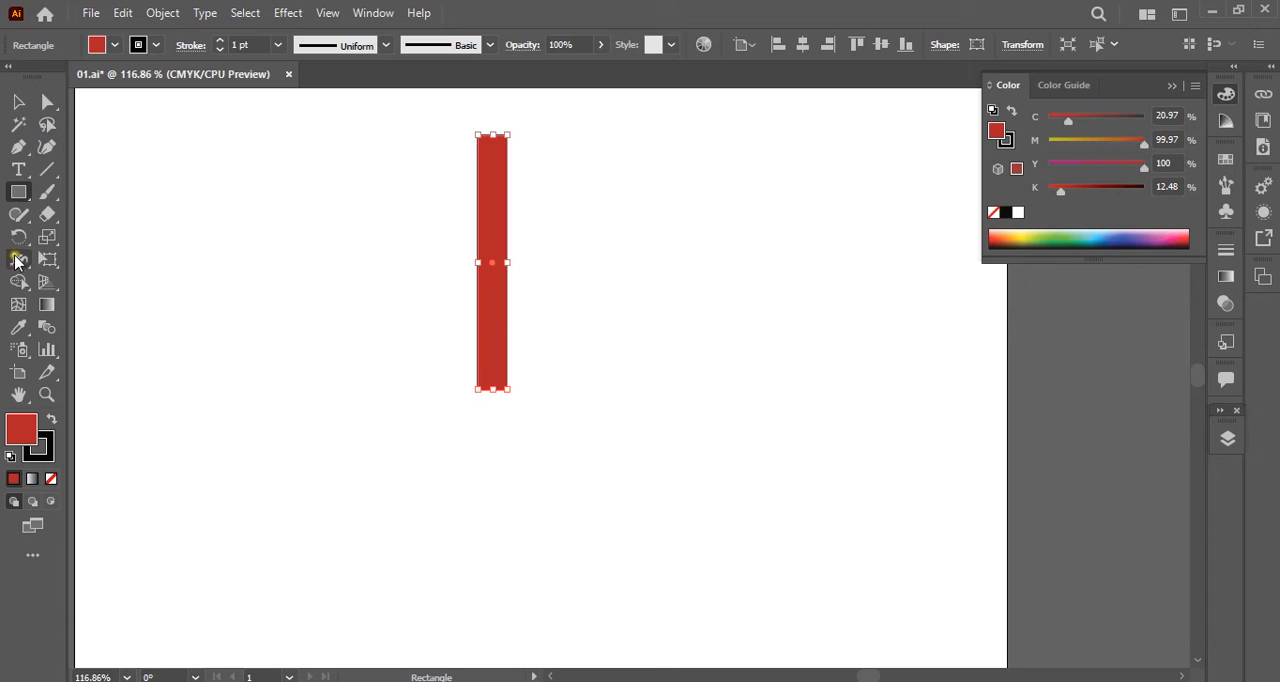
Make a rotated copy of the red rectangle, turned clockwise by about 37.5° around a pivot just below its lower end.
{"action": "left_click", "coordinate": [18, 237]}
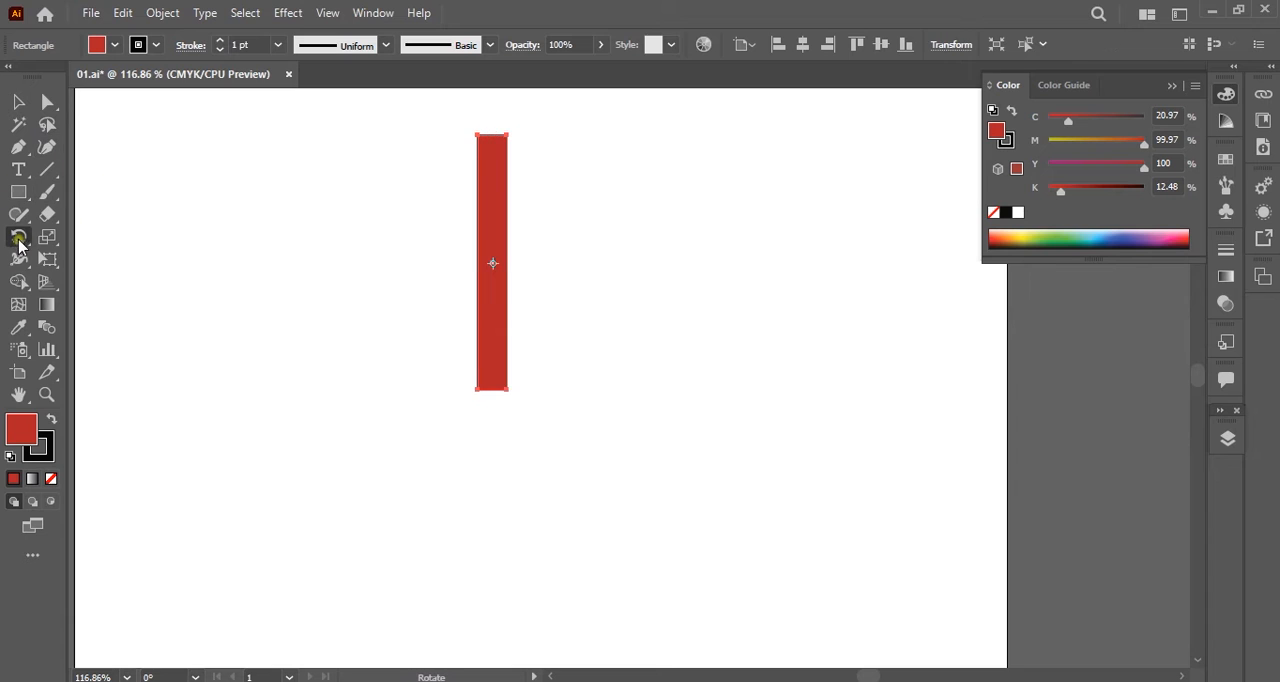
{"action": "left_click", "coordinate": [491, 434]}
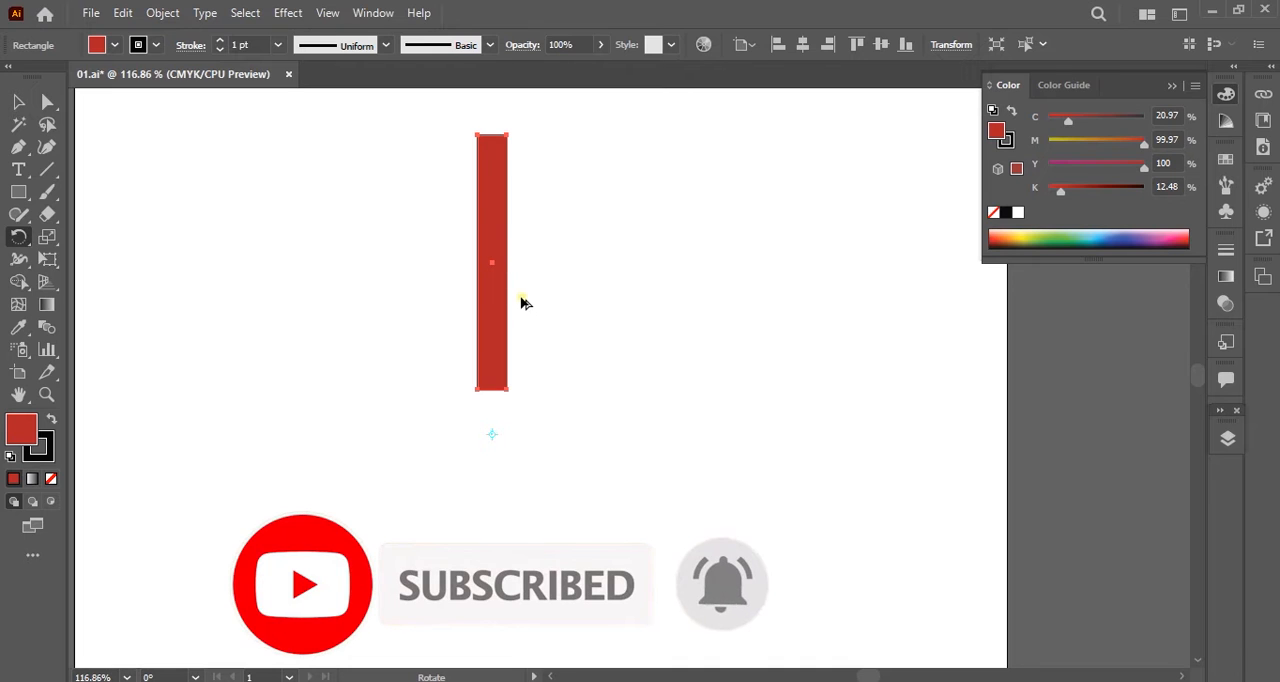
{"action": "left_click_drag", "start_coordinate": [493, 232], "coordinate": [608, 292]}
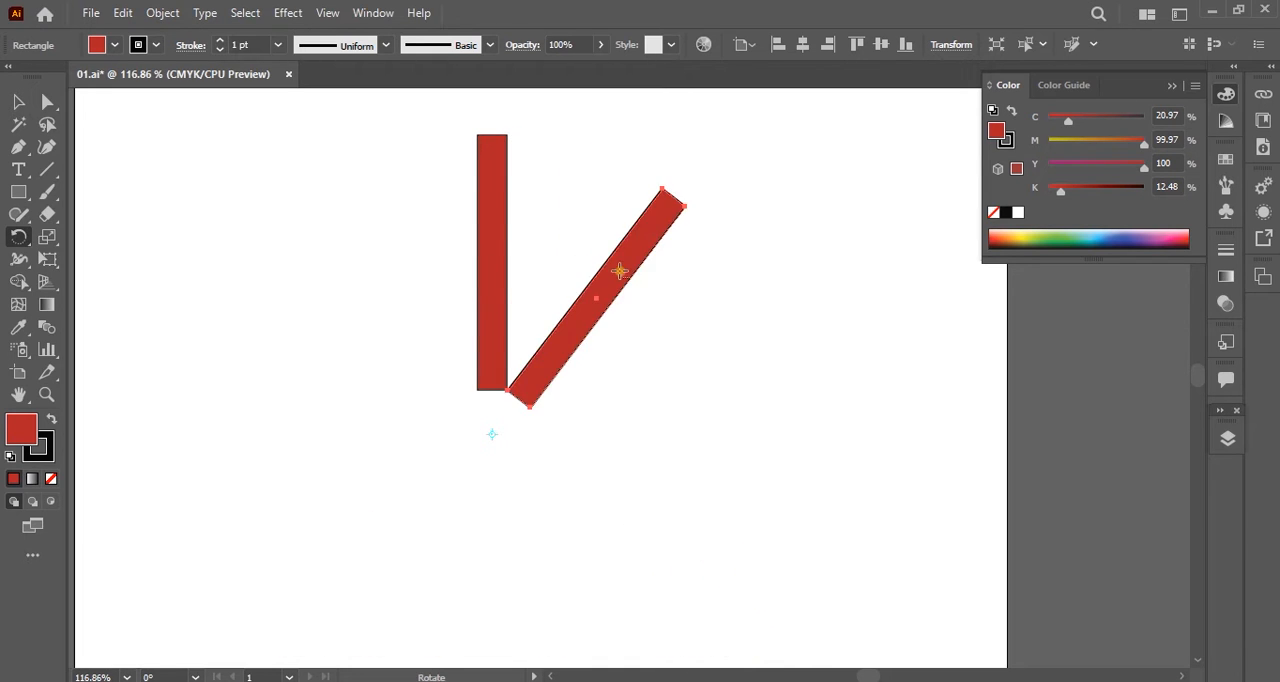
{"action": "left_click", "coordinate": [660, 309], "text": "alt"}
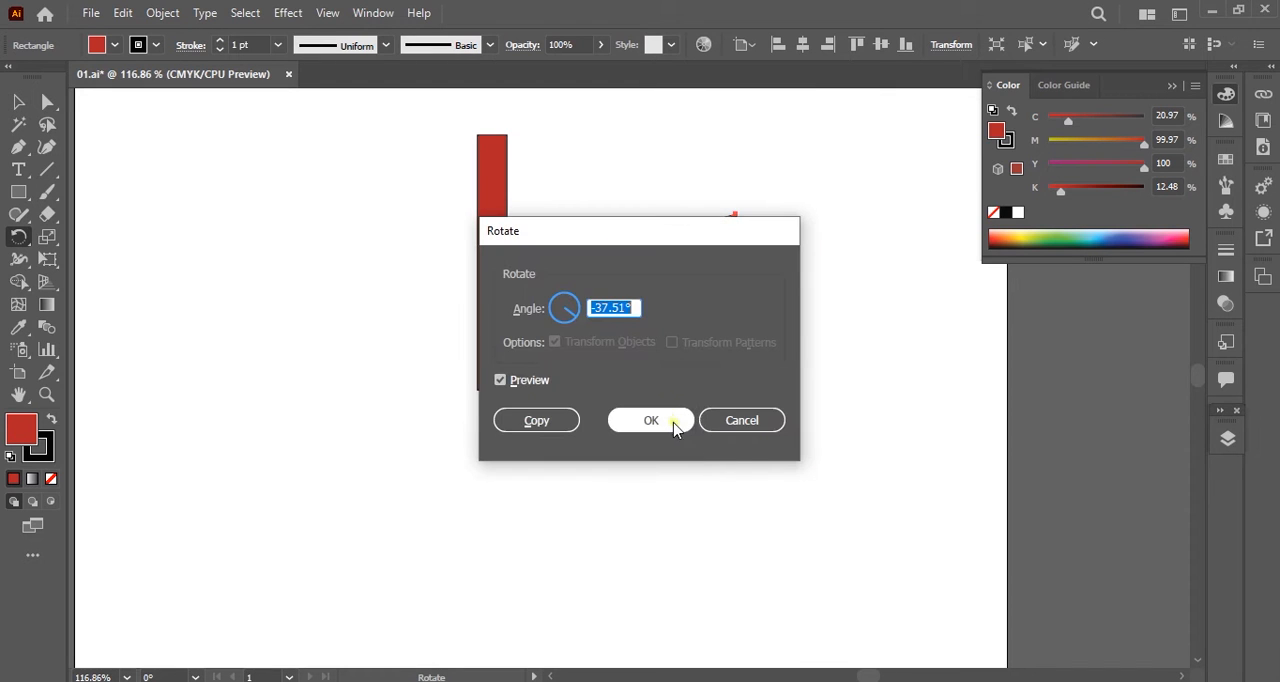
{"action": "left_click", "coordinate": [746, 421]}
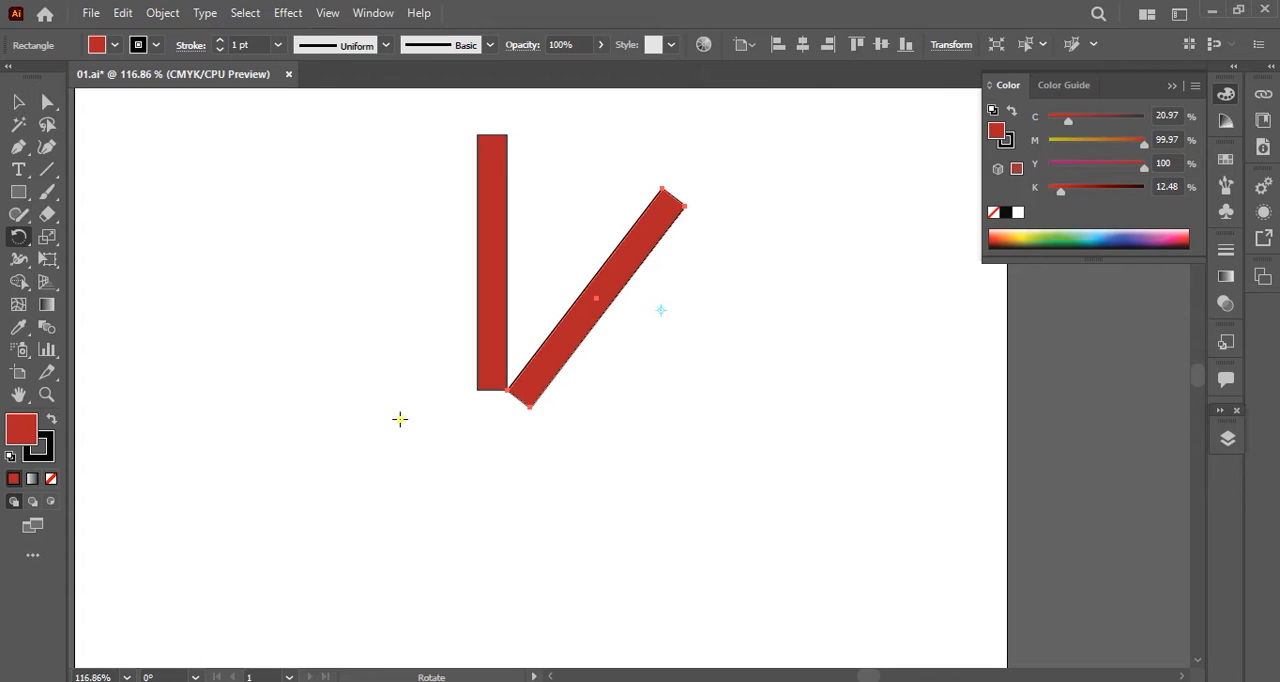
{"action": "key", "text": "ctrl+z"}
{"action": "key", "text": "ctrl"}
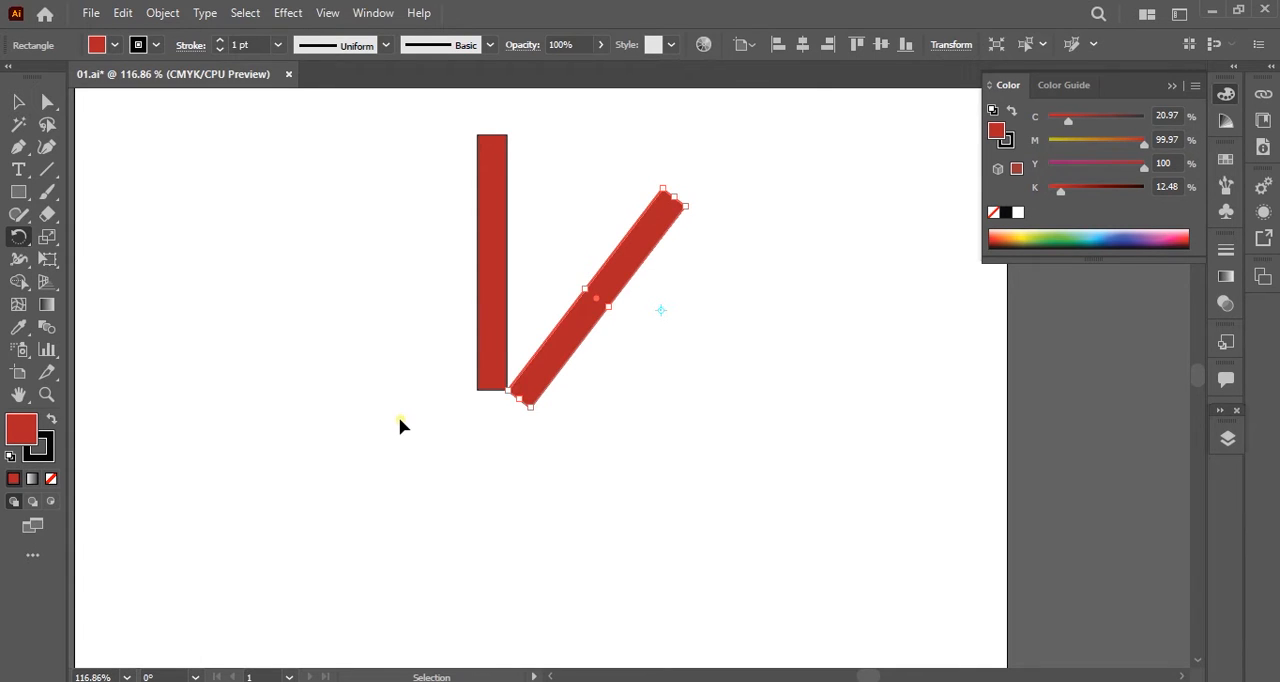
Repeat the rotated copy around the same pivot until the red bars form a full circle.
{"action": "key", "text": "ctrl+d"}
{"action": "key", "text": "ctrl+d"}
{"action": "key", "text": "ctrl+d"}
{"action": "key", "text": "ctrl+d"}
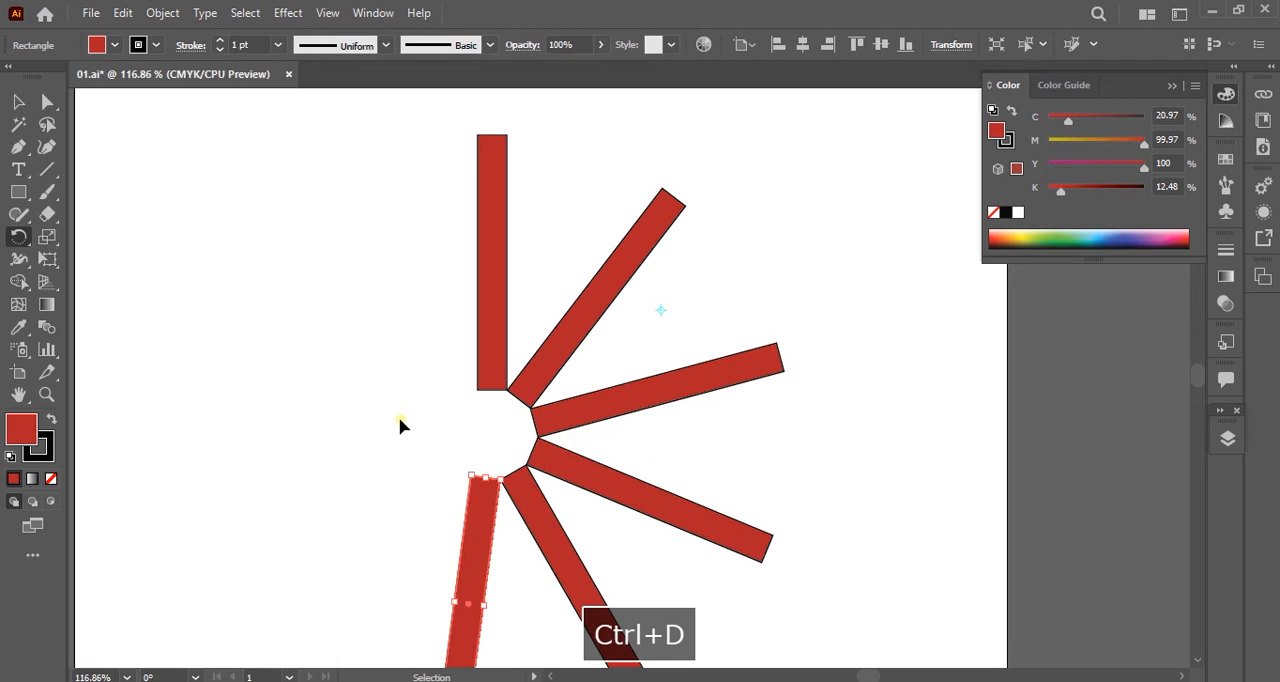
{"action": "key", "text": "ctrl+d"}
{"action": "key", "text": "ctrl+d"}
{"action": "key", "text": "ctrl+d"}
{"action": "key", "text": "ctrl+d"}
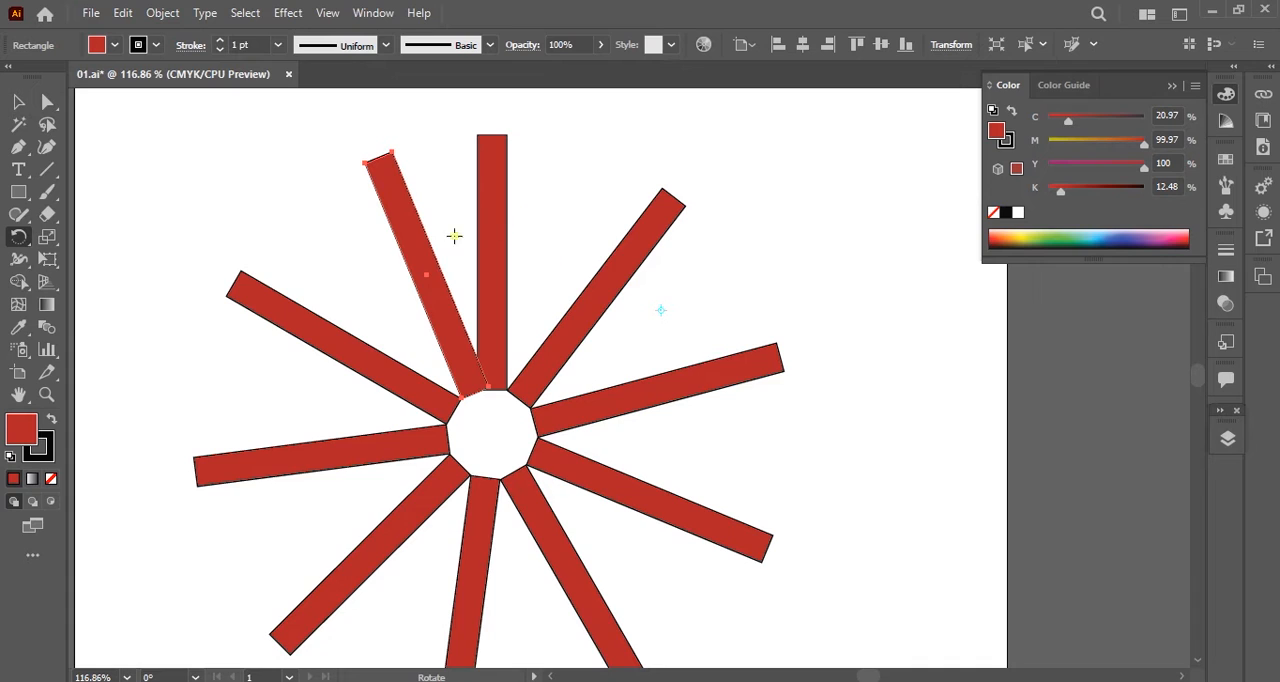
{"action": "key", "text": "v"}
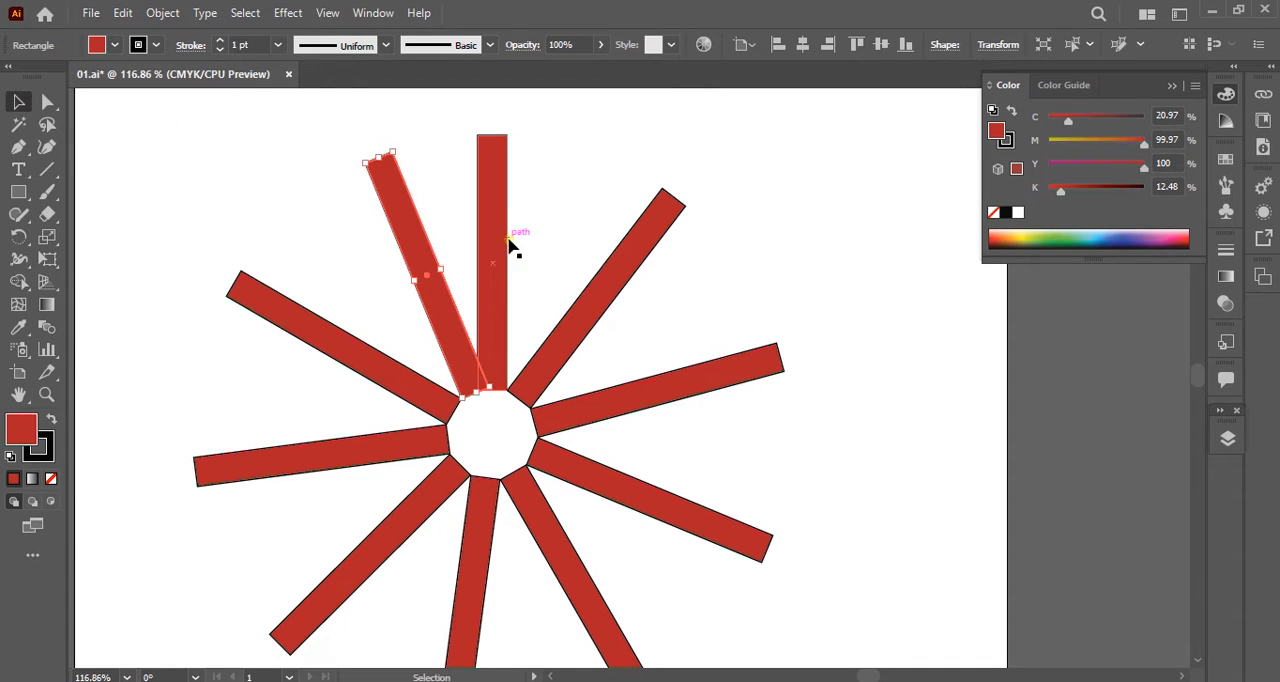
{"action": "left_click_drag", "start_coordinate": [509, 250], "coordinate": [610, 262]}
{"action": "key", "text": "ctrl+z"}
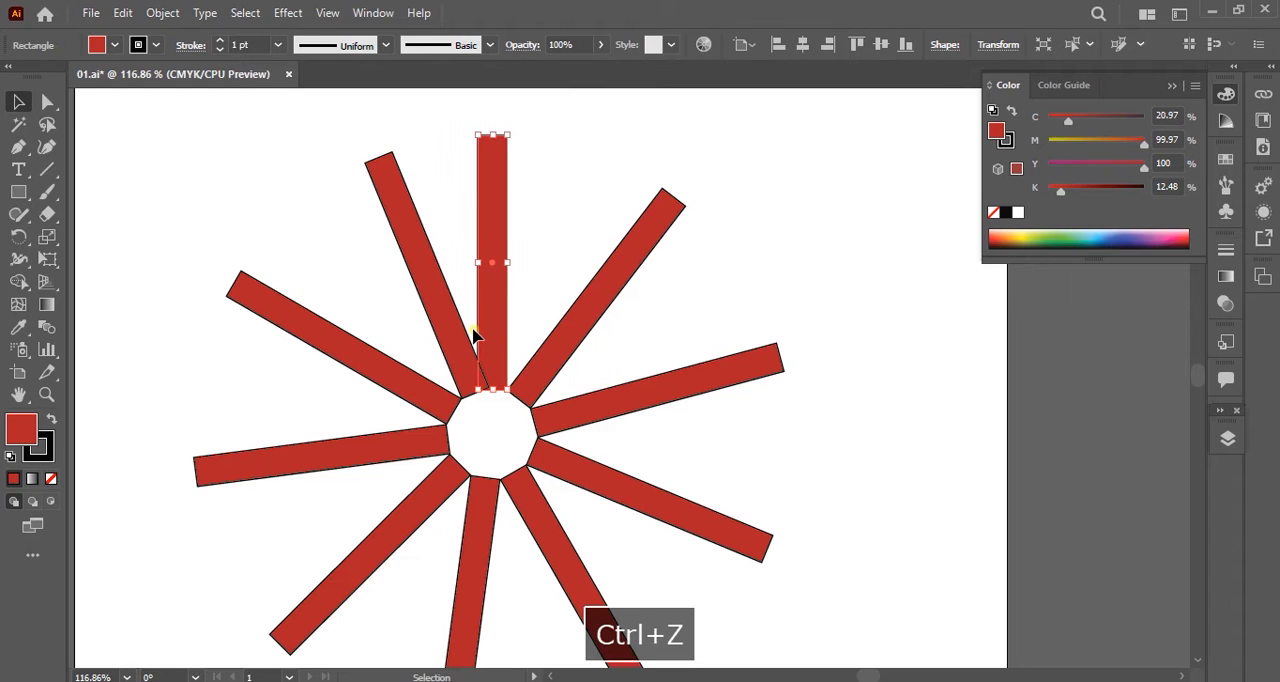
Undo all the rotated copies, back to the single upright red rectangle.
{"action": "key", "text": "ctrl+z"}
{"action": "key", "text": "ctrl+z"}
{"action": "key", "text": "ctrl+z"}
{"action": "key", "text": "ctrl+z"}
{"action": "key", "text": "ctrl+z"}
{"action": "key", "text": "ctrl+z"}
{"action": "key", "text": "ctrl+z"}
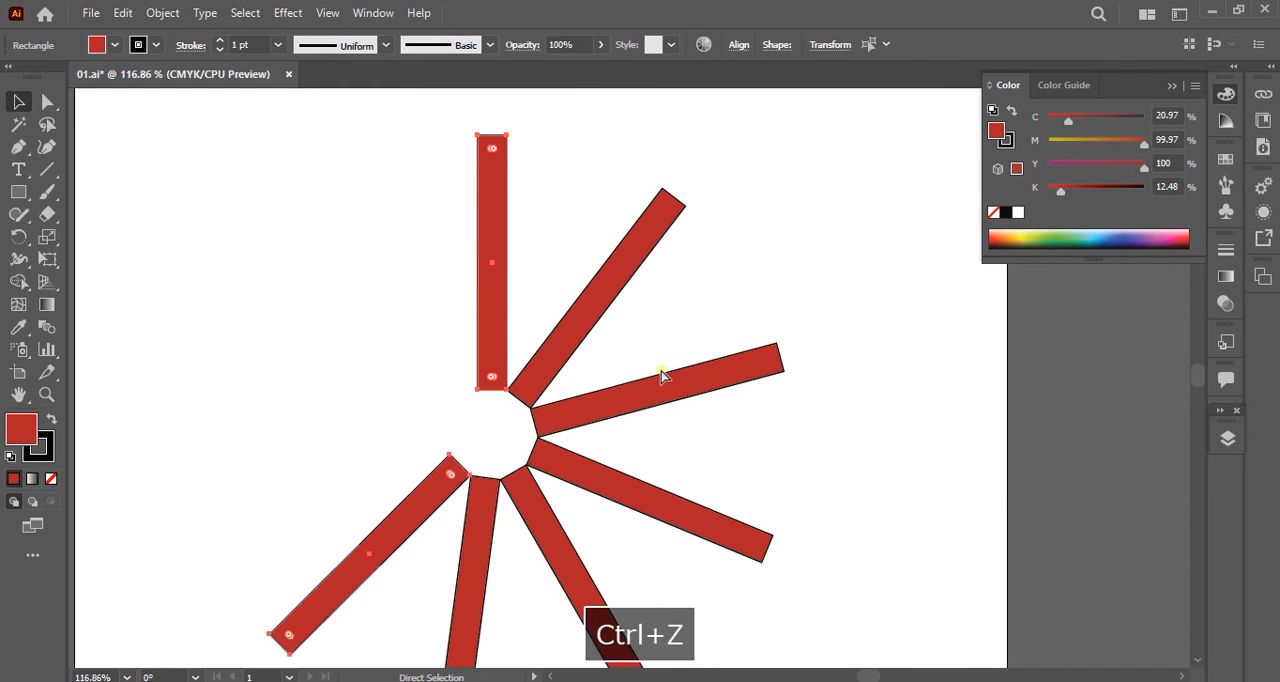
{"action": "key", "text": "ctrl+z"}
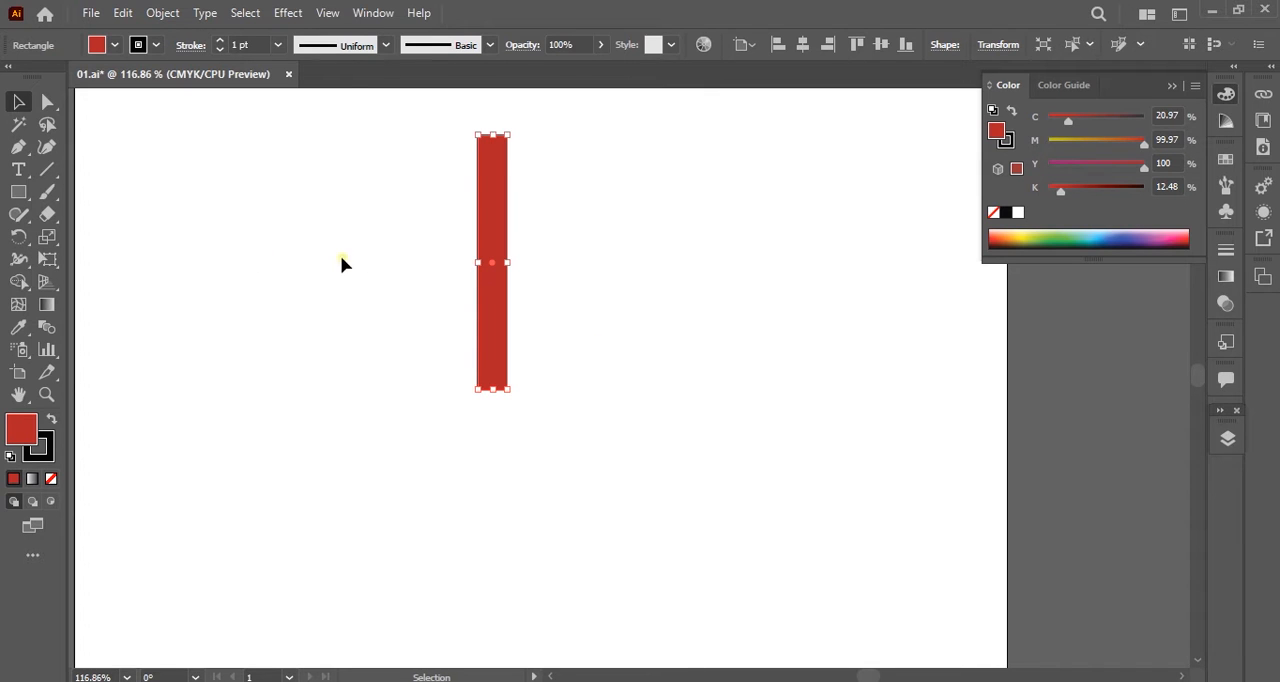
Make a copy of the red rectangle rotated 45° clockwise around a pivot just below its lower end.
{"action": "left_click", "coordinate": [18, 236]}
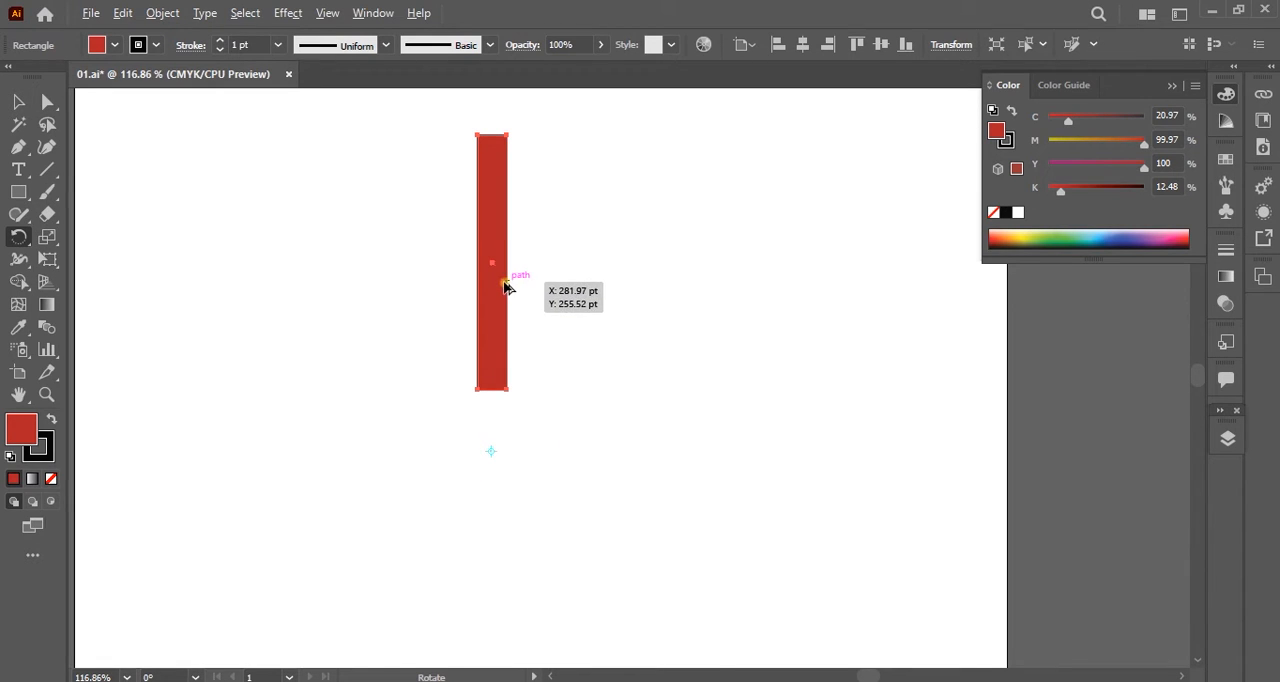
{"action": "left_click_drag", "start_coordinate": [563, 317], "coordinate": [612, 320]}
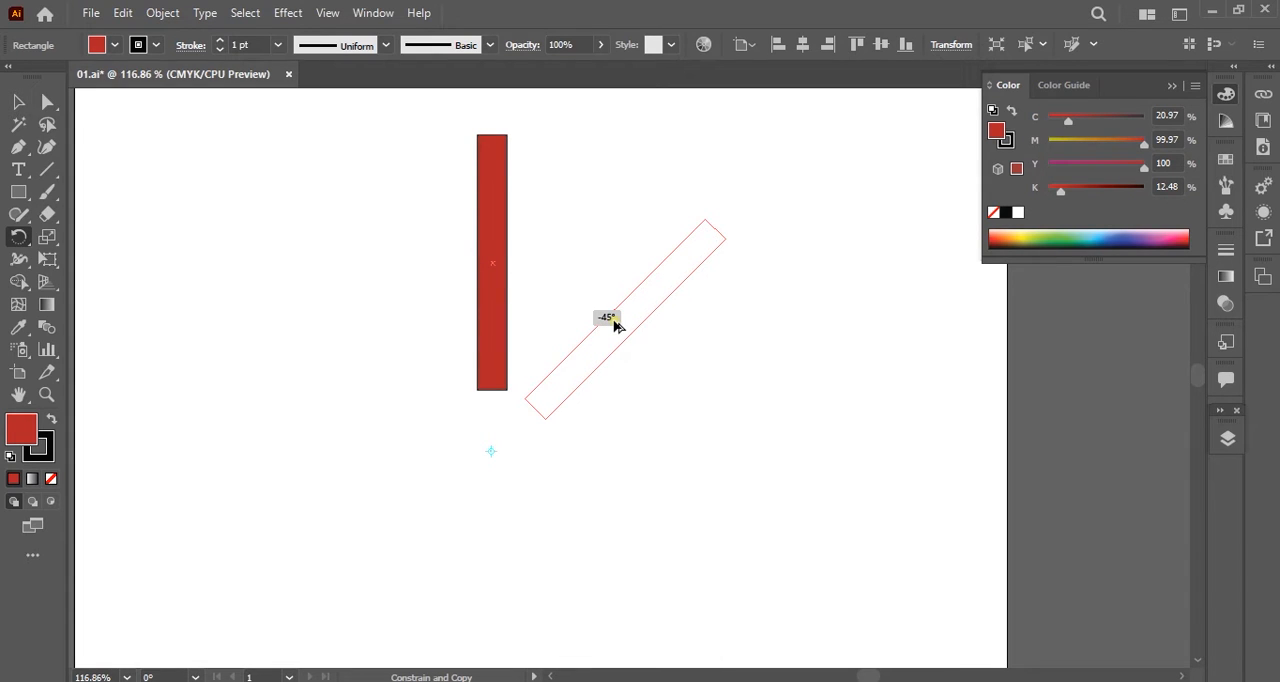
{"action": "left_click_drag", "start_coordinate": [614, 324], "coordinate": [613, 323]}
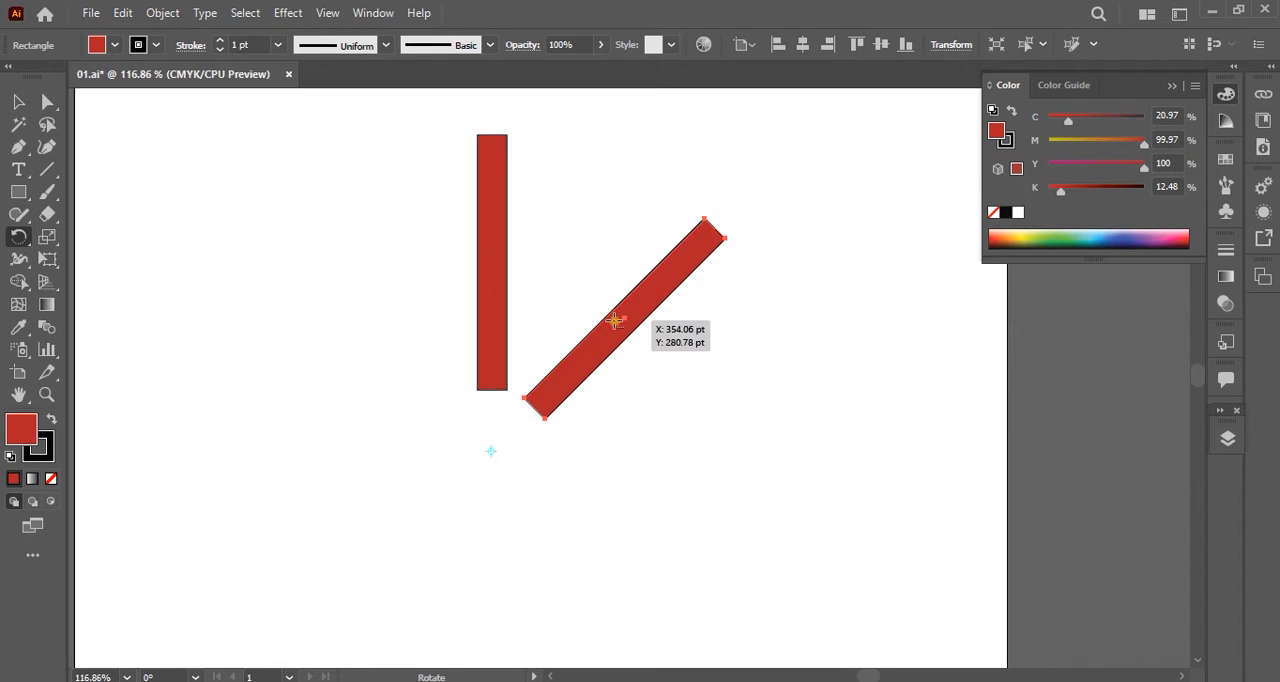
Repeat the 45° rotated copy around the same pivot until eight evenly spaced bars form a full circle.
{"action": "key", "text": "ctrl+d"}
{"action": "key", "text": "ctrl+d"}
{"action": "key", "text": "ctrl+d"}
{"action": "key", "text": "ctrl+d"}
{"action": "key", "text": "ctrl+d"}
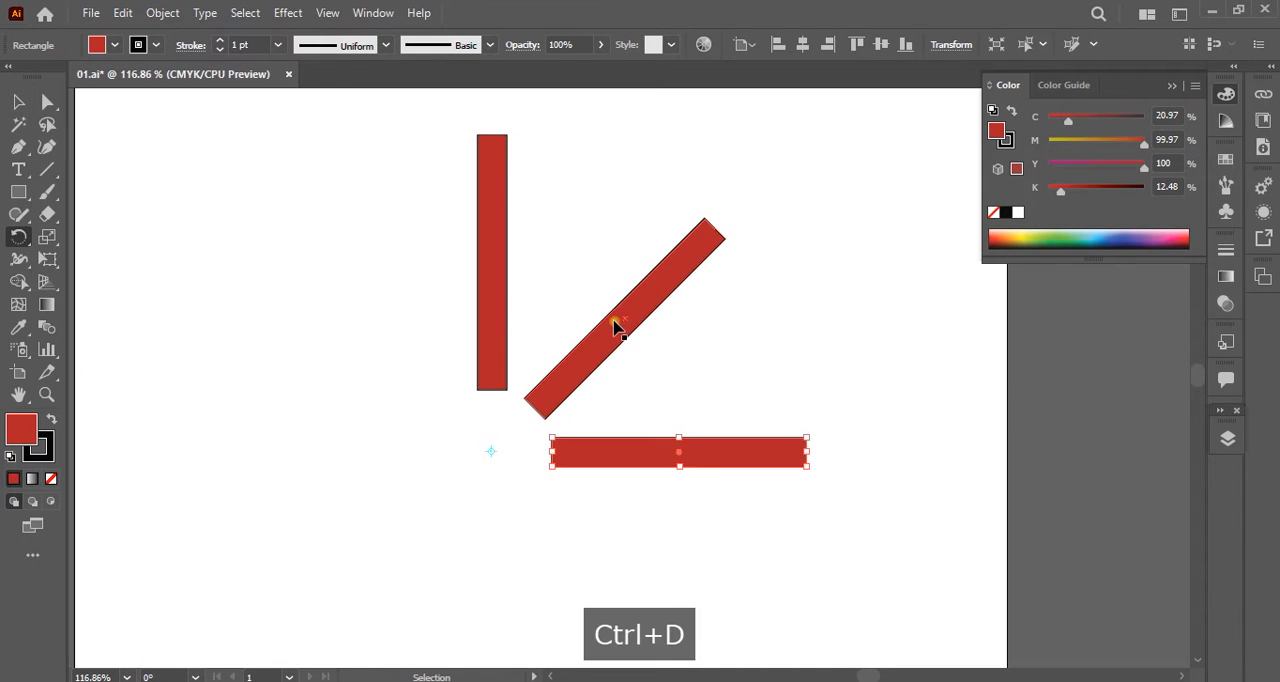
{"action": "key", "text": "ctrl+d"}
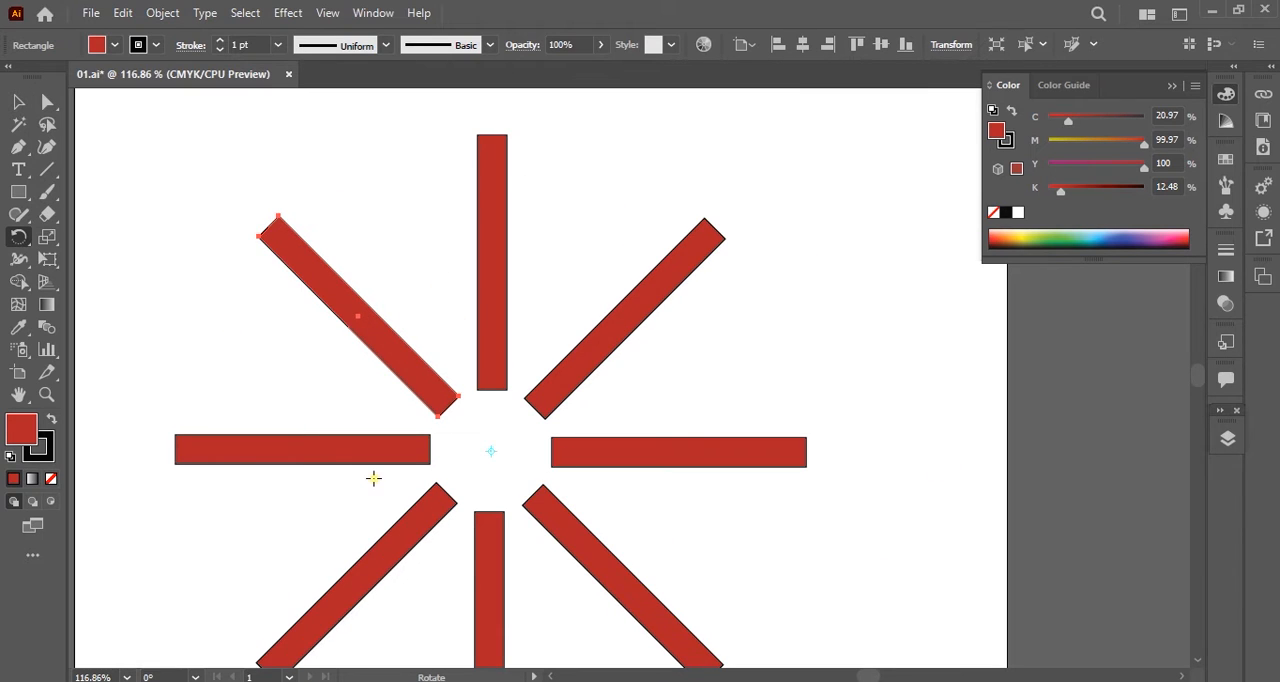
{"action": "key", "text": "space"}
{"action": "left_click_drag", "start_coordinate": [606, 422], "coordinate": [629, 345]}
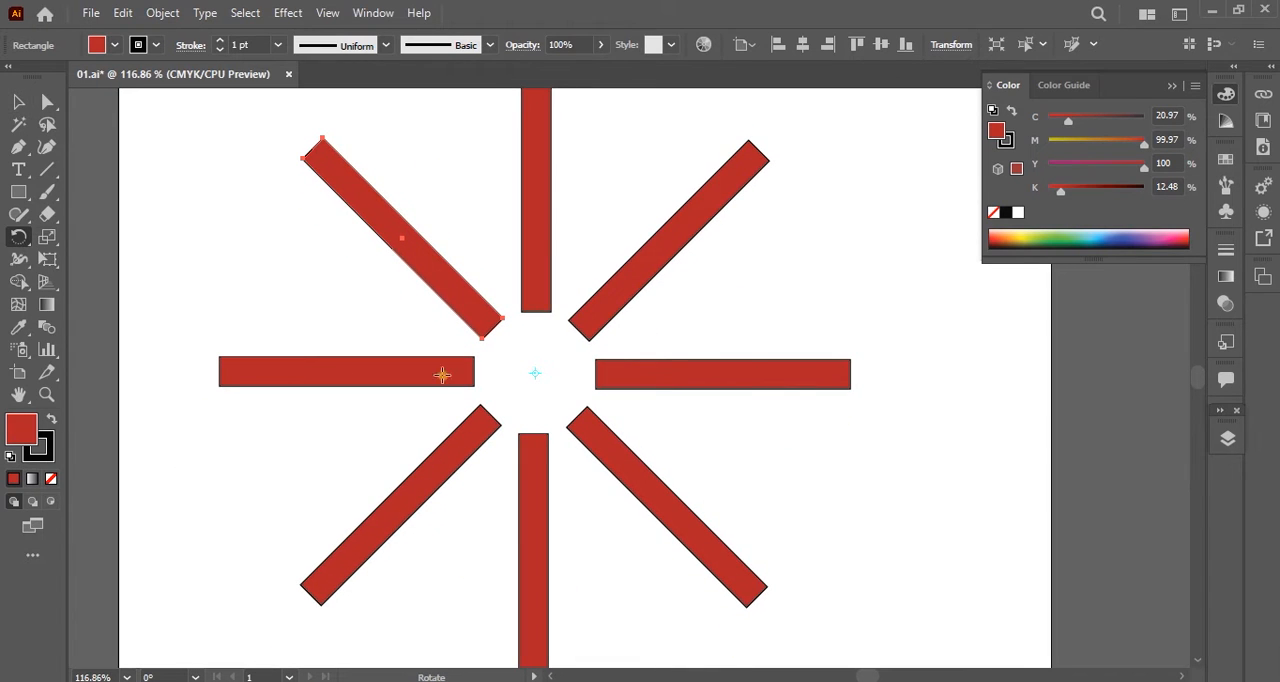
{"action": "key", "text": "space"}
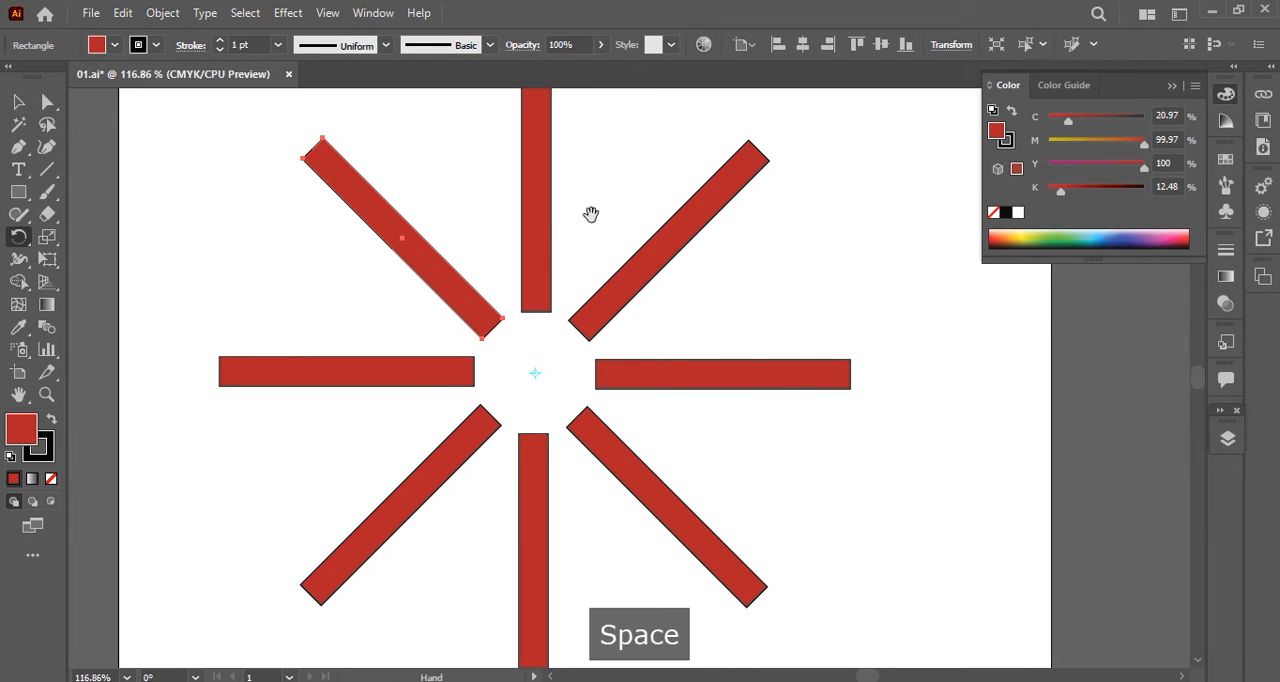
{"action": "left_click_drag", "start_coordinate": [593, 216], "coordinate": [570, 257]}
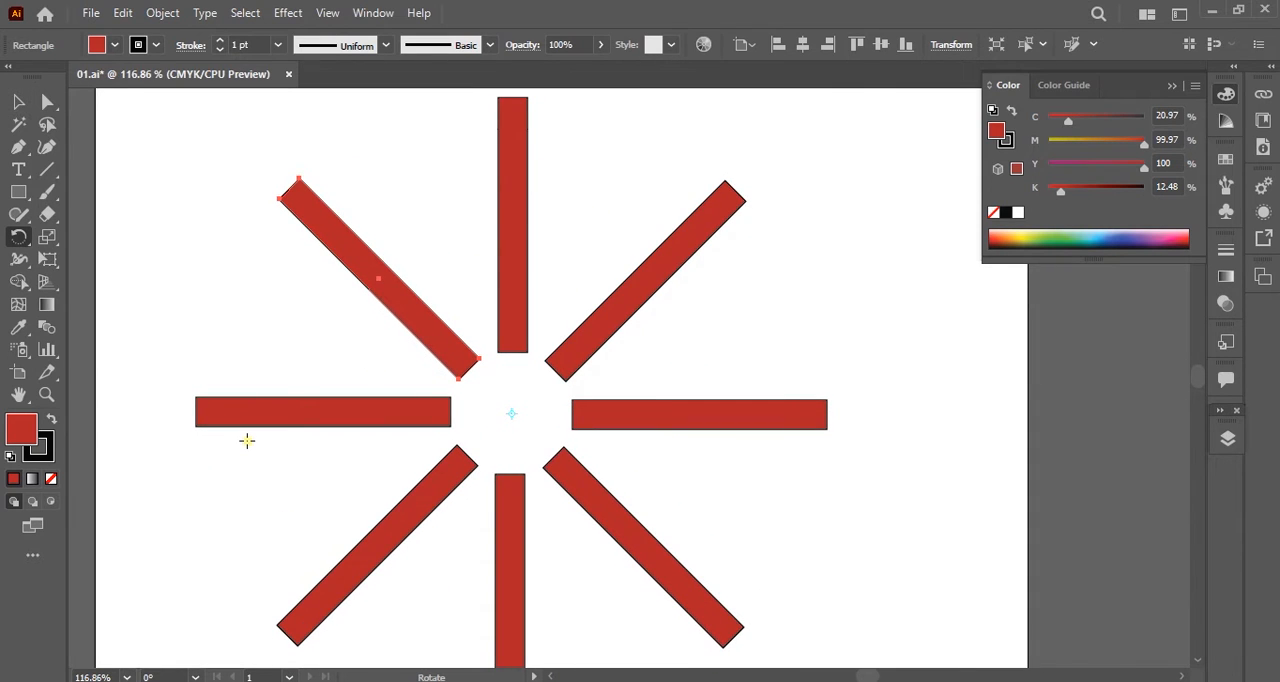
Undo all the 45° rotated copies, back to the single upright red rectangle.
{"action": "key", "text": "ctrl+z"}
{"action": "key", "text": "ctrl+z"}
{"action": "key", "text": "ctrl+z"}
{"action": "key", "text": "ctrl+z"}
{"action": "key", "text": "ctrl+z"}
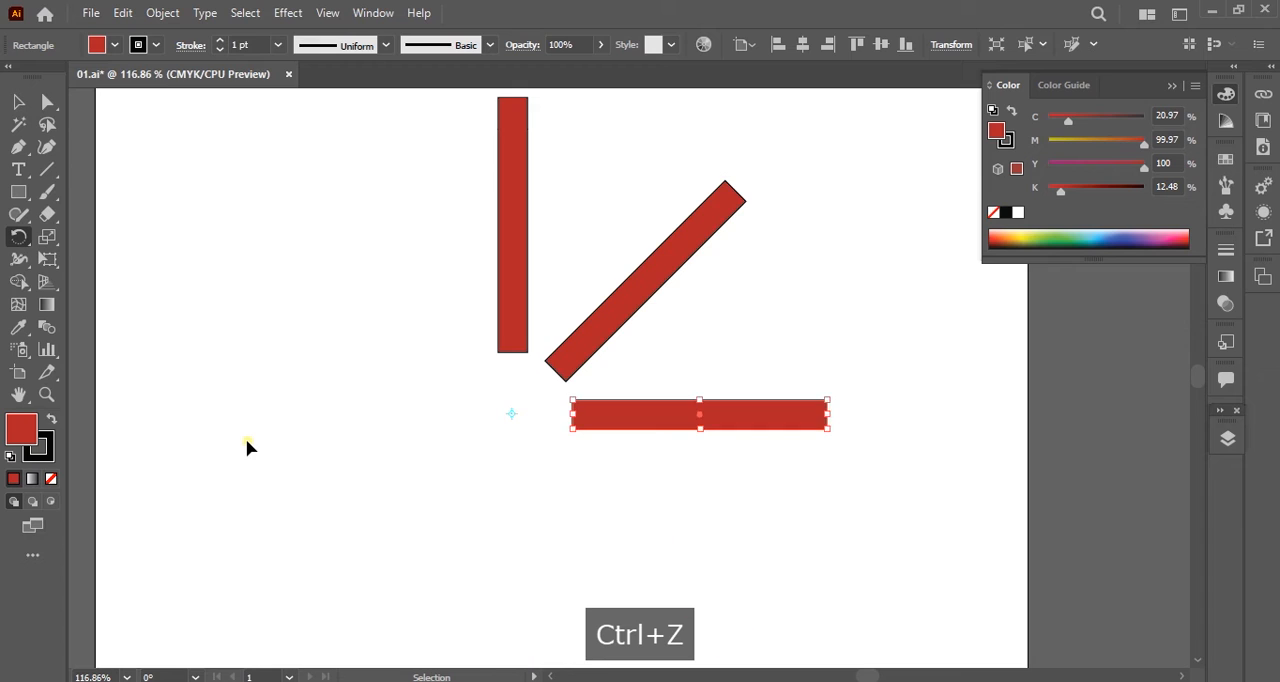
{"action": "key", "text": "ctrl+z"}
{"action": "key", "text": "ctrl+z"}
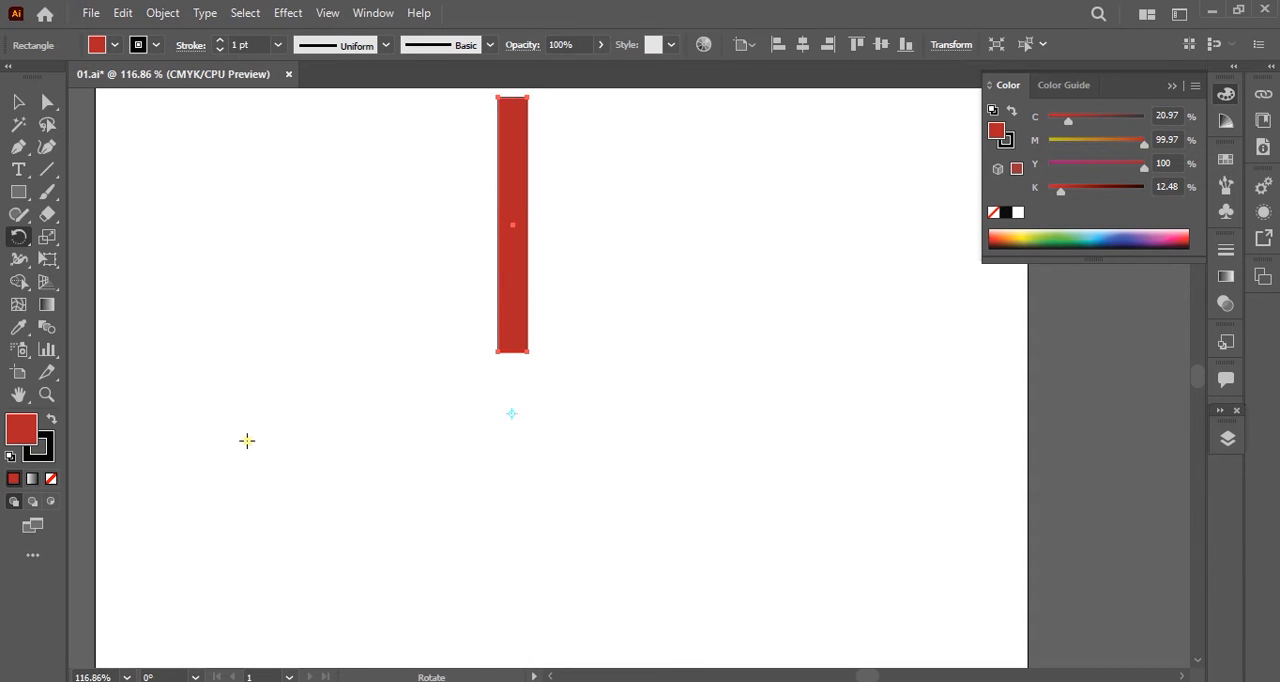
Draw a large five-pointed star with the Star tool and move it below the red rectangle.
{"action": "key", "text": "space"}
{"action": "left_click_drag", "start_coordinate": [514, 271], "coordinate": [574, 296]}
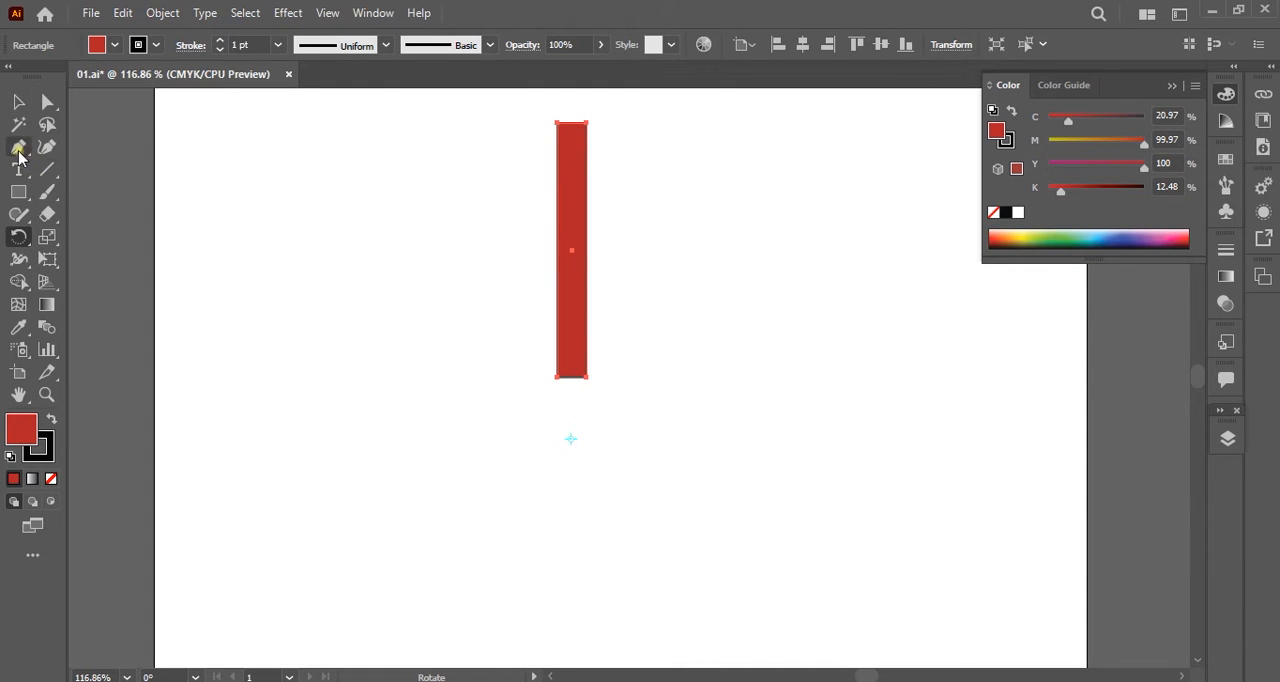
{"action": "left_click_drag", "start_coordinate": [21, 193], "coordinate": [82, 280]}
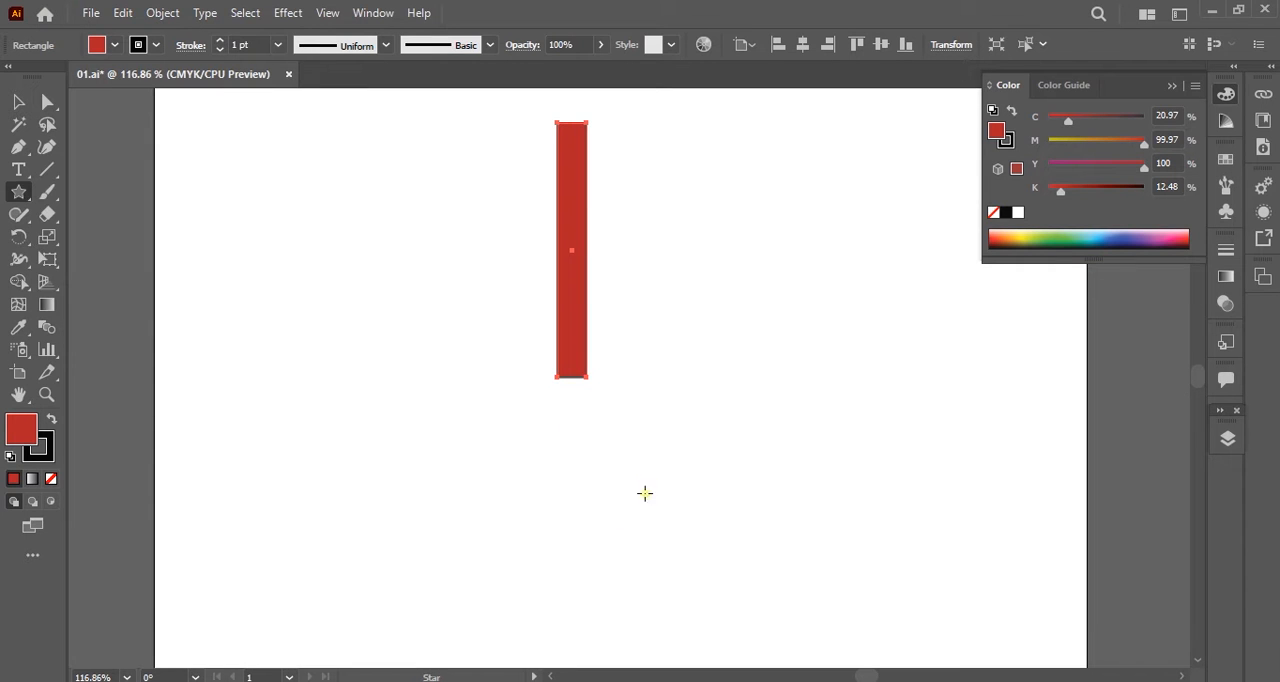
{"action": "left_click_drag", "start_coordinate": [566, 398], "coordinate": [684, 557]}
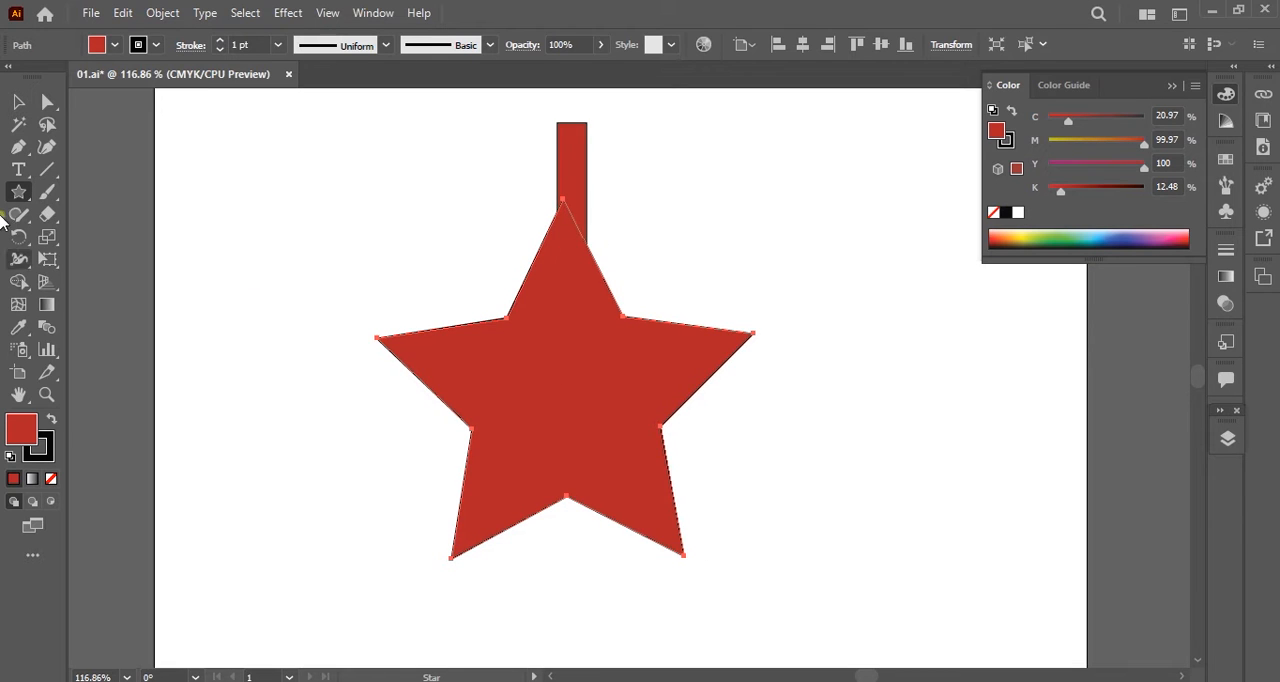
{"action": "key", "text": "ctrl"}
{"action": "left_click_drag", "start_coordinate": [566, 362], "coordinate": [574, 494]}
{"action": "scroll", "coordinate": [620, 530], "scroll_direction": "down", "scroll_amount": 1}
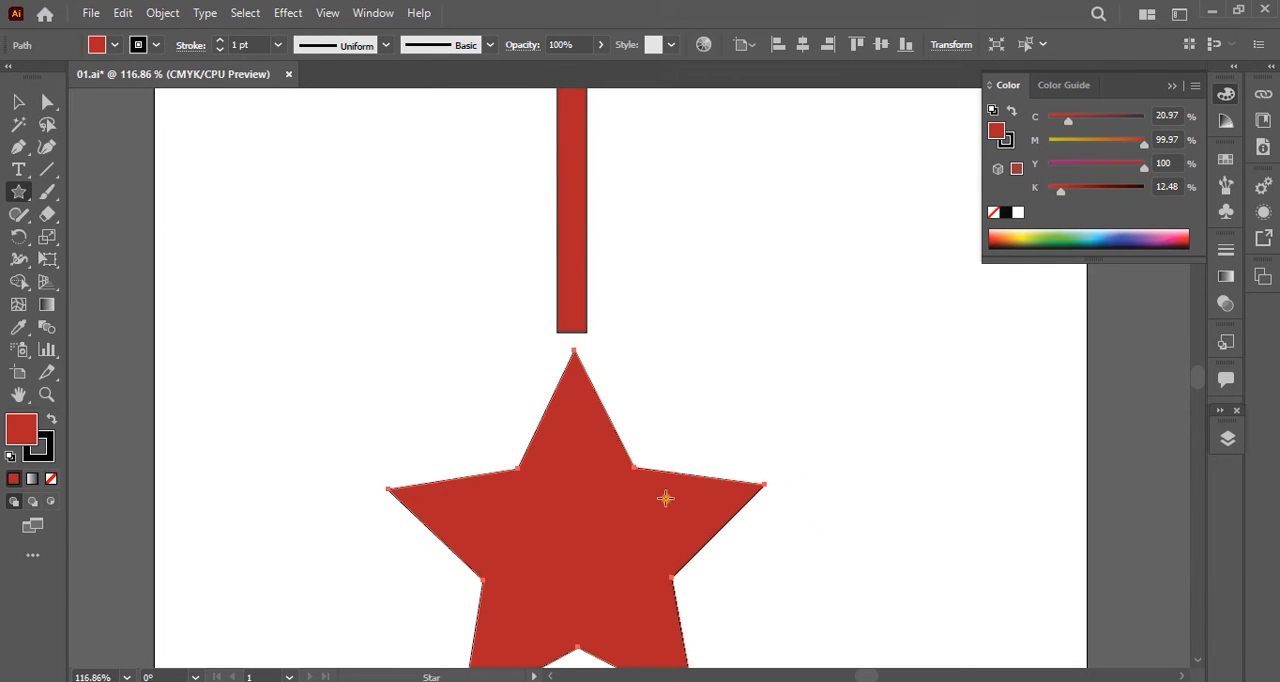
Scale the star down to a small size and place it centred just below the rectangle's lower end.
{"action": "key", "text": "v"}
{"action": "left_click_drag", "start_coordinate": [763, 353], "coordinate": [490, 600]}
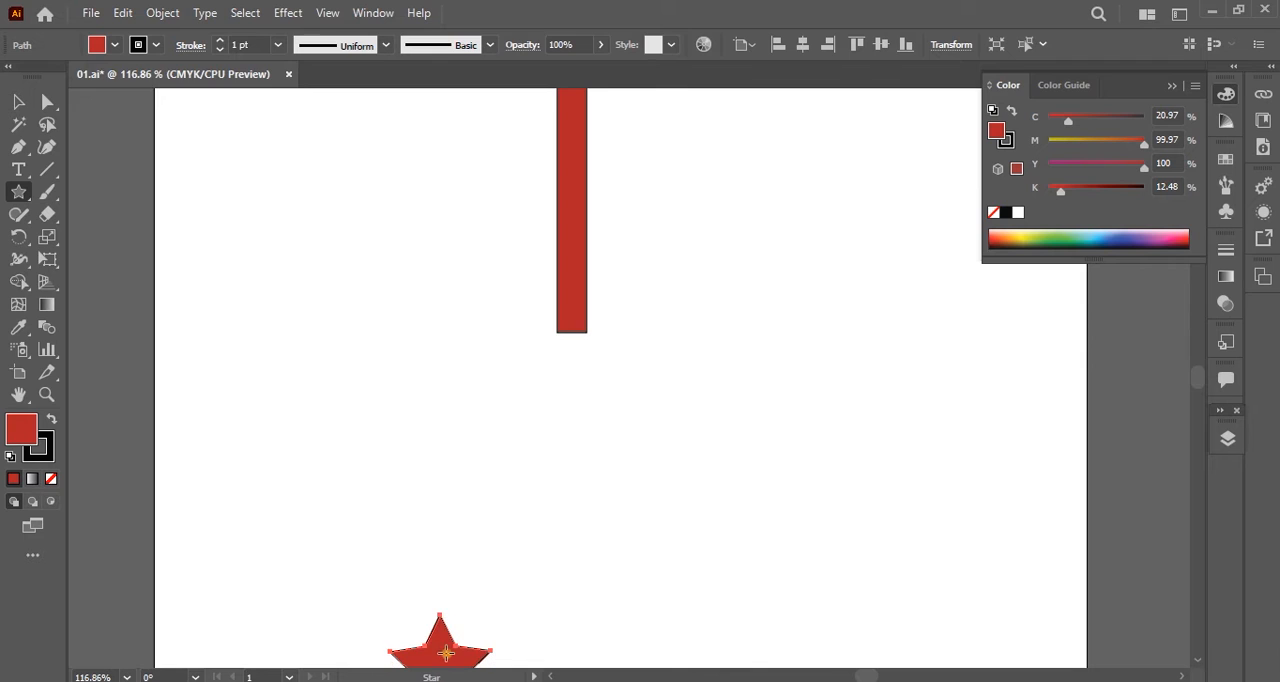
{"action": "left_click_drag", "start_coordinate": [441, 657], "coordinate": [571, 384]}
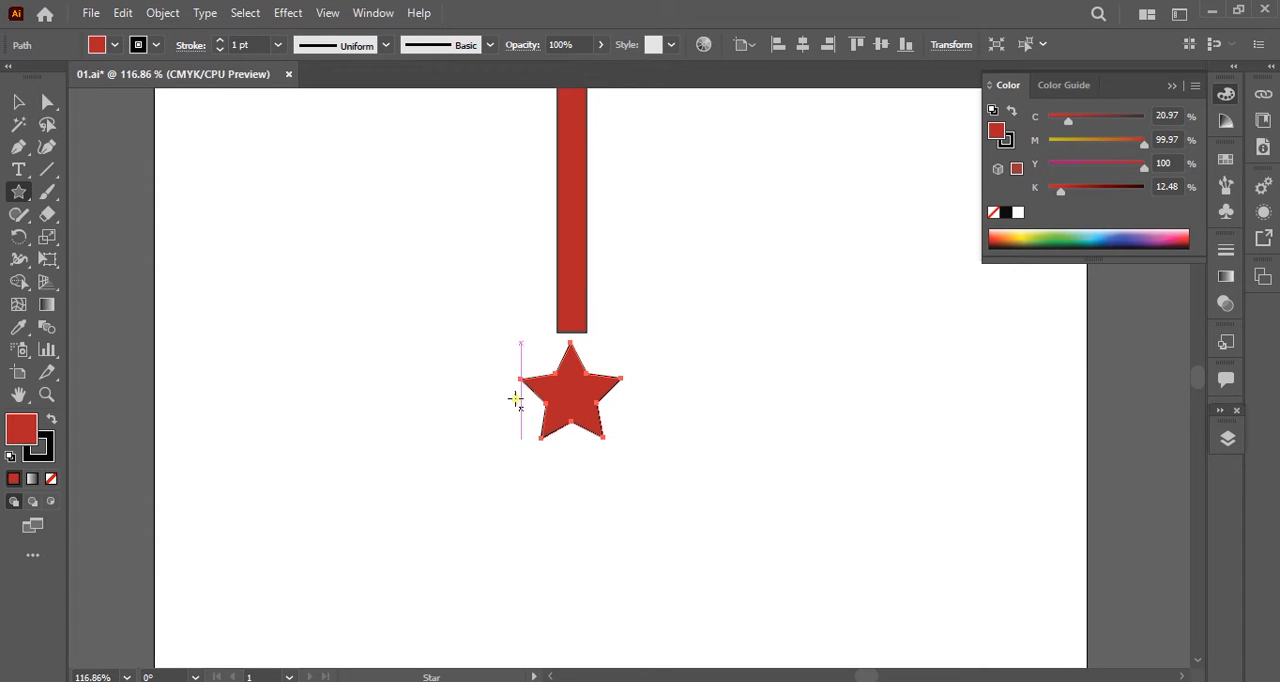
{"action": "key", "text": "space"}
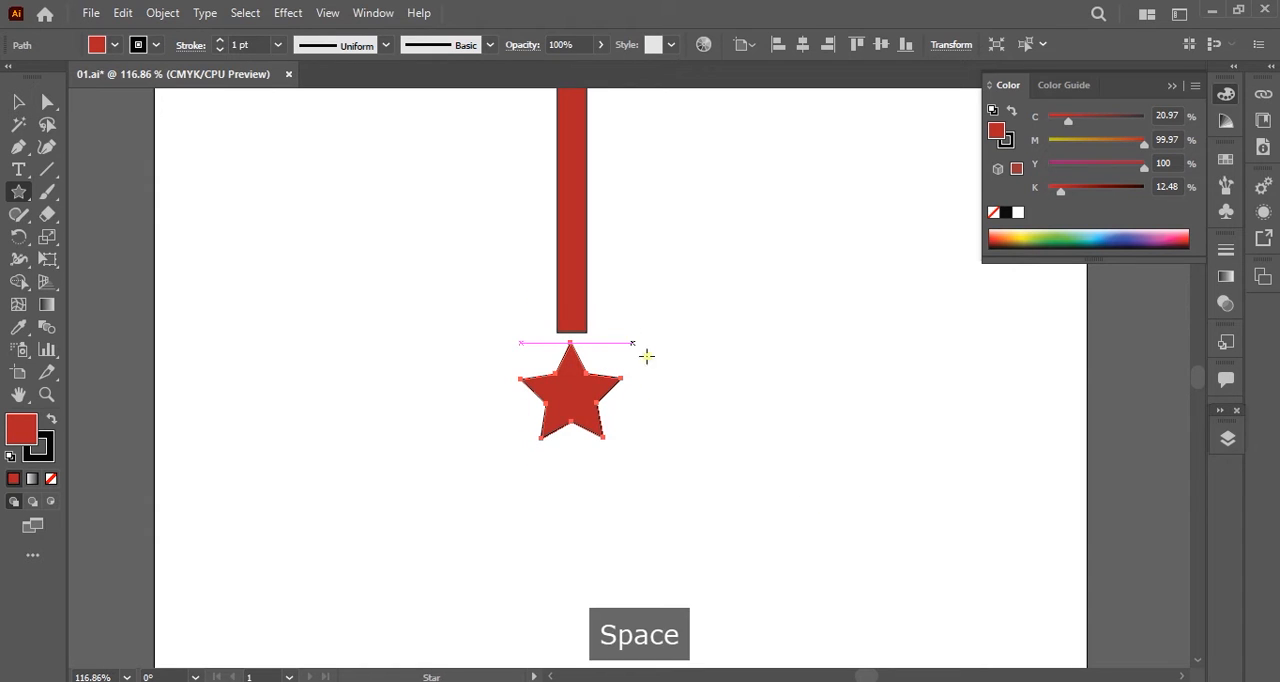
{"action": "scroll", "coordinate": [651, 357], "scroll_direction": "up", "scroll_amount": 3}
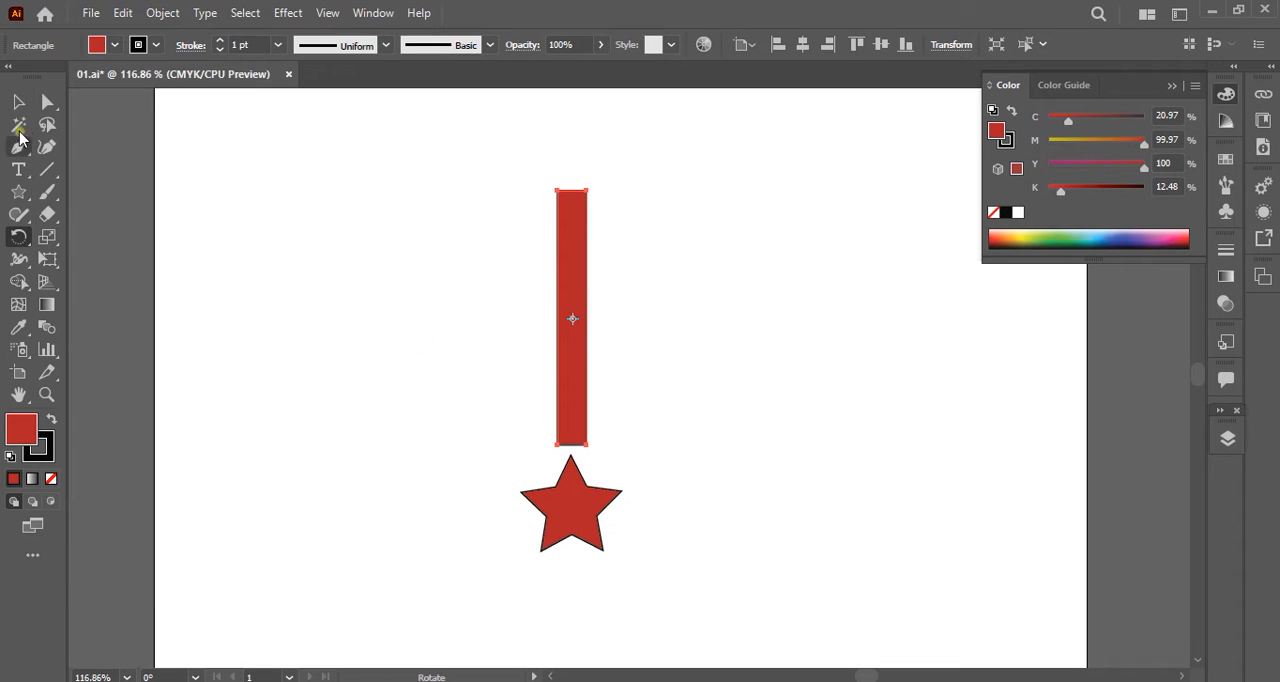
Open the Rotate options for the red rectangle with the pivot at the star's centre, and reset the angle to 0°.
{"action": "key", "text": "ctrl"}
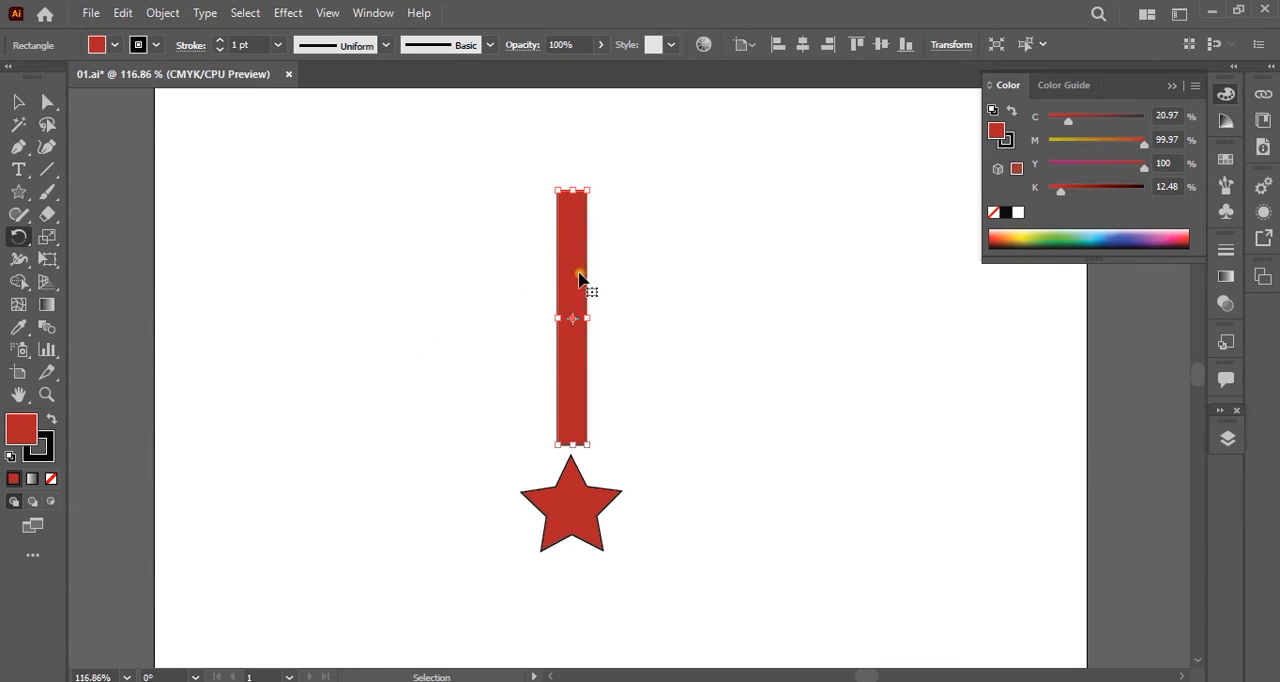
{"action": "key", "text": "ctrl"}
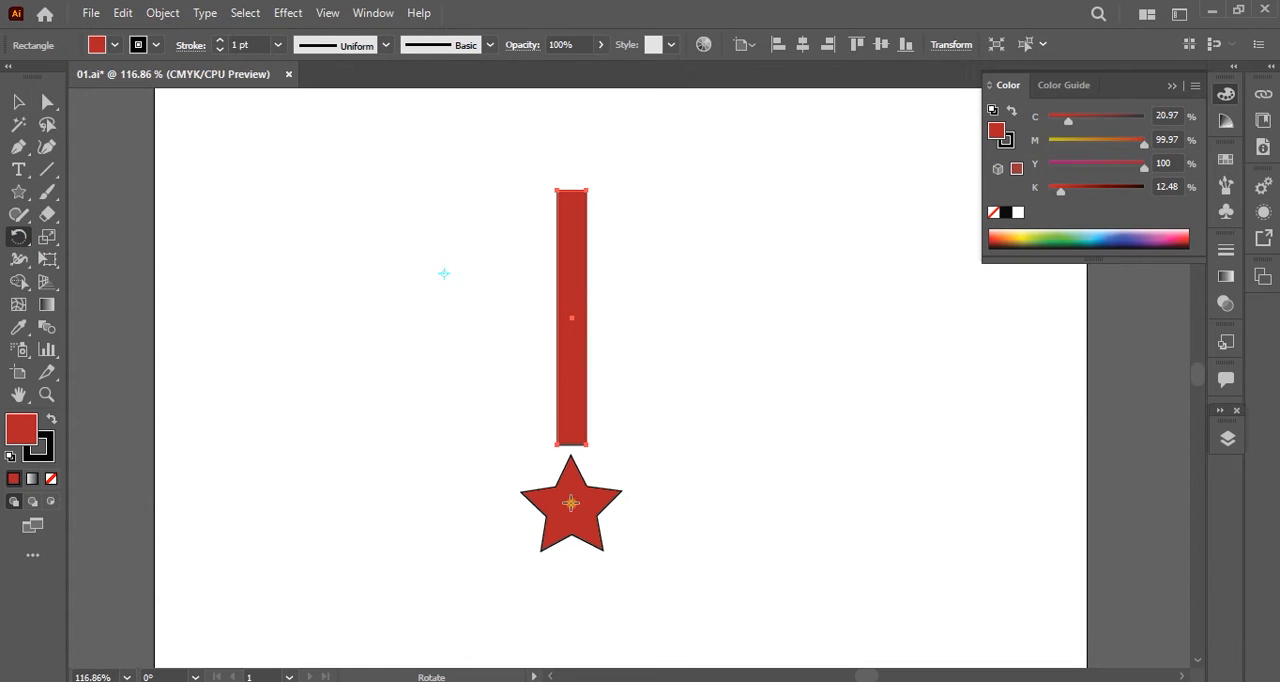
{"action": "key", "text": "ctrl"}
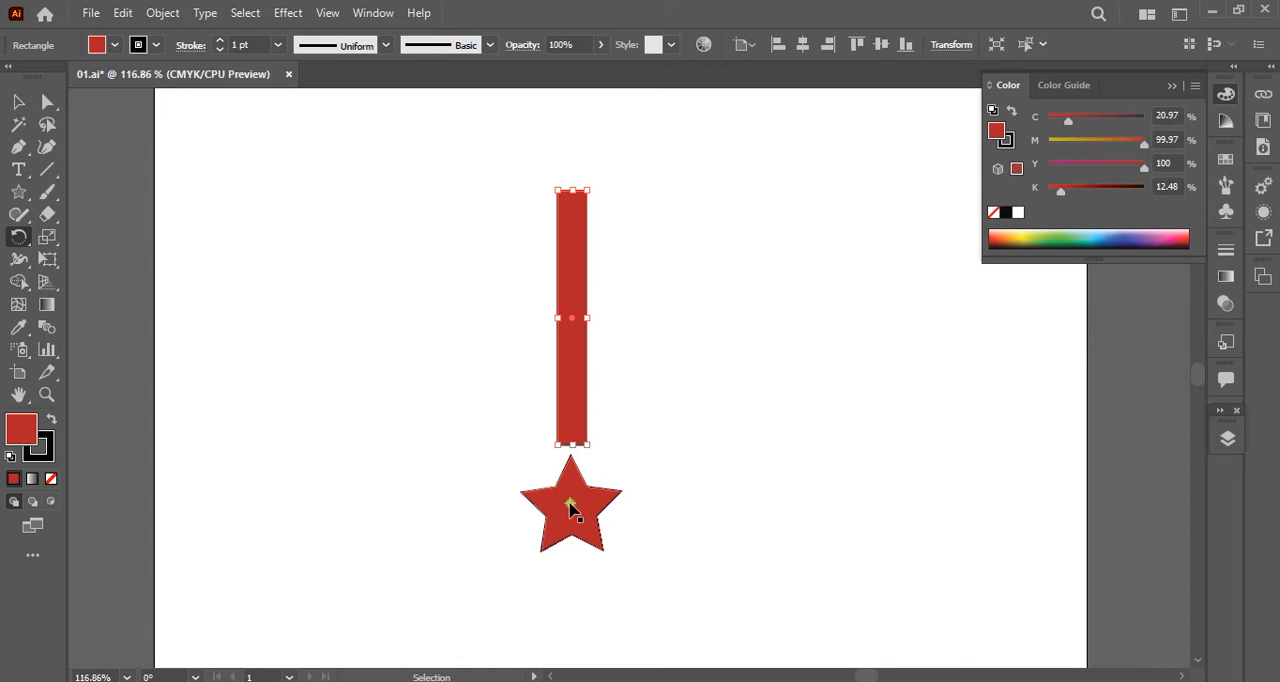
{"action": "key", "text": "alt"}
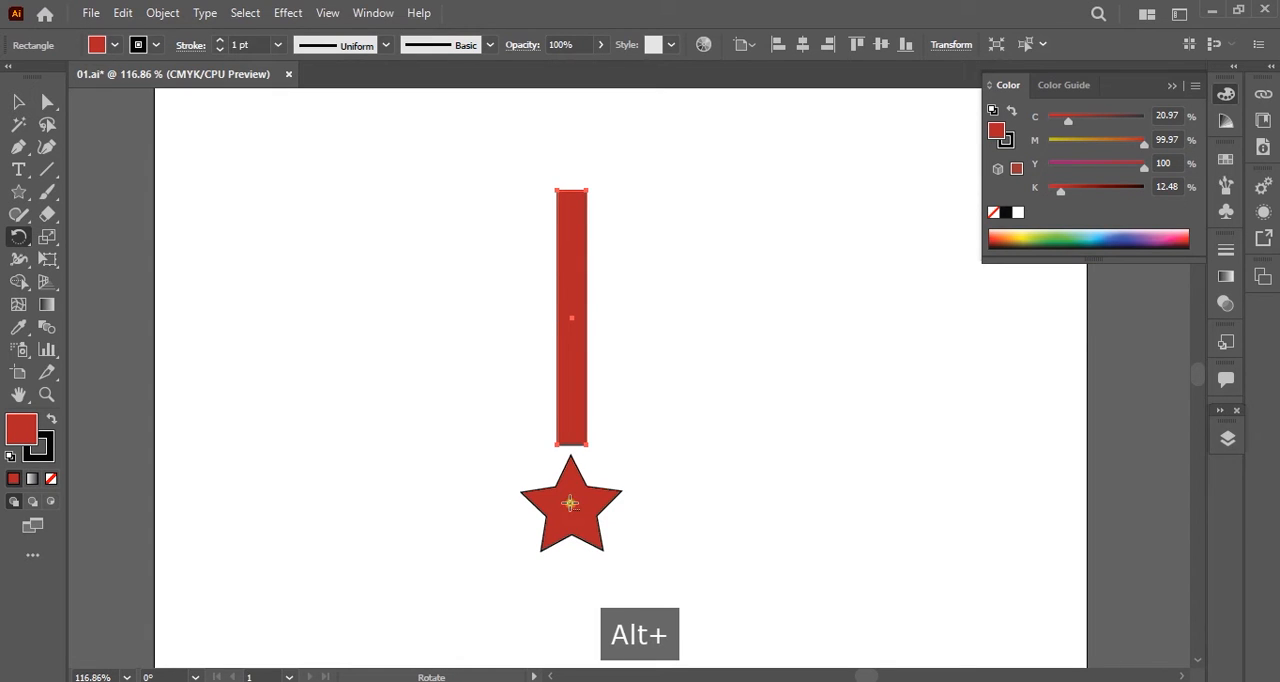
{"action": "left_click", "coordinate": [570, 503], "text": "alt"}
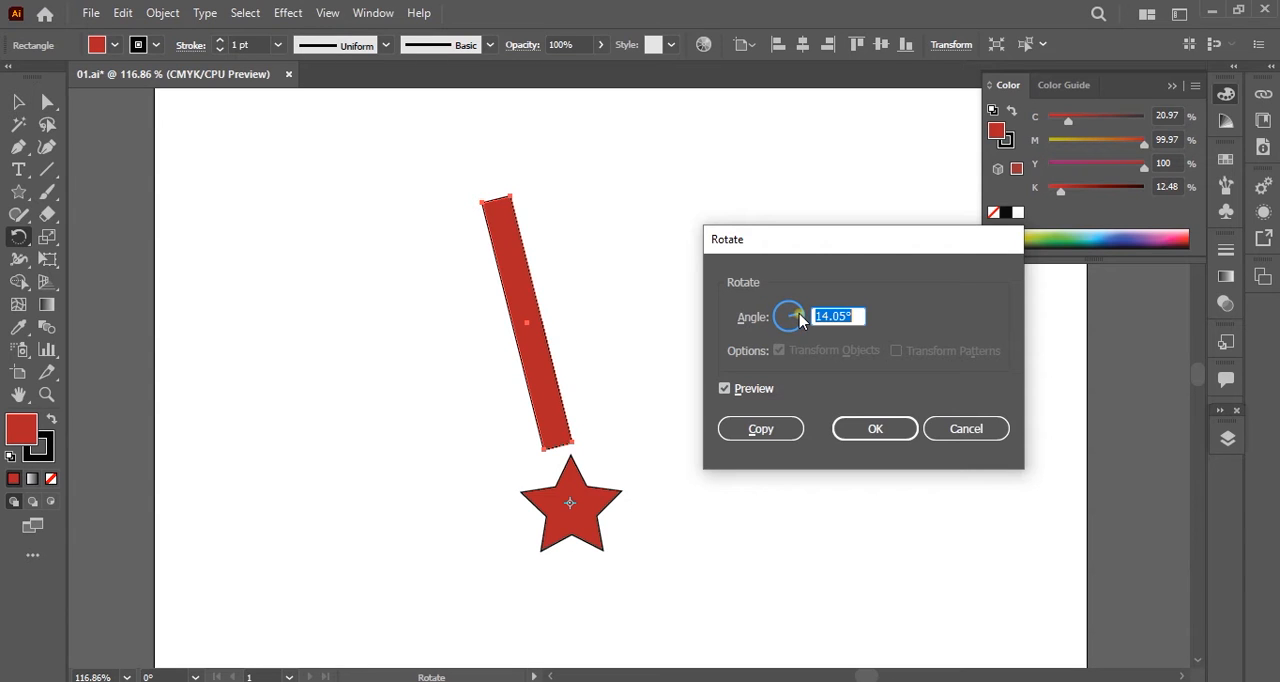
{"action": "left_click_drag", "start_coordinate": [799, 314], "coordinate": [826, 316]}
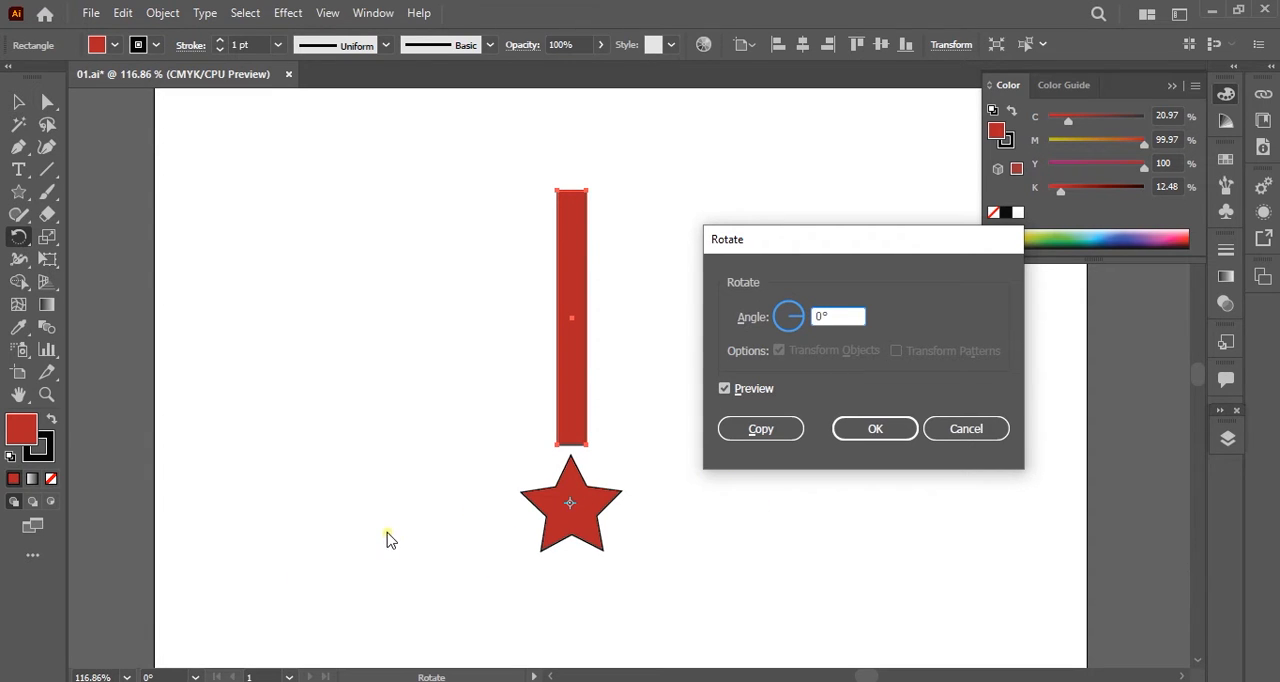
Switch to Calculator, divide 360 by 5 to get the rotation angle, and return to the Rotate options.
{"action": "left_click", "coordinate": [335, 681]}
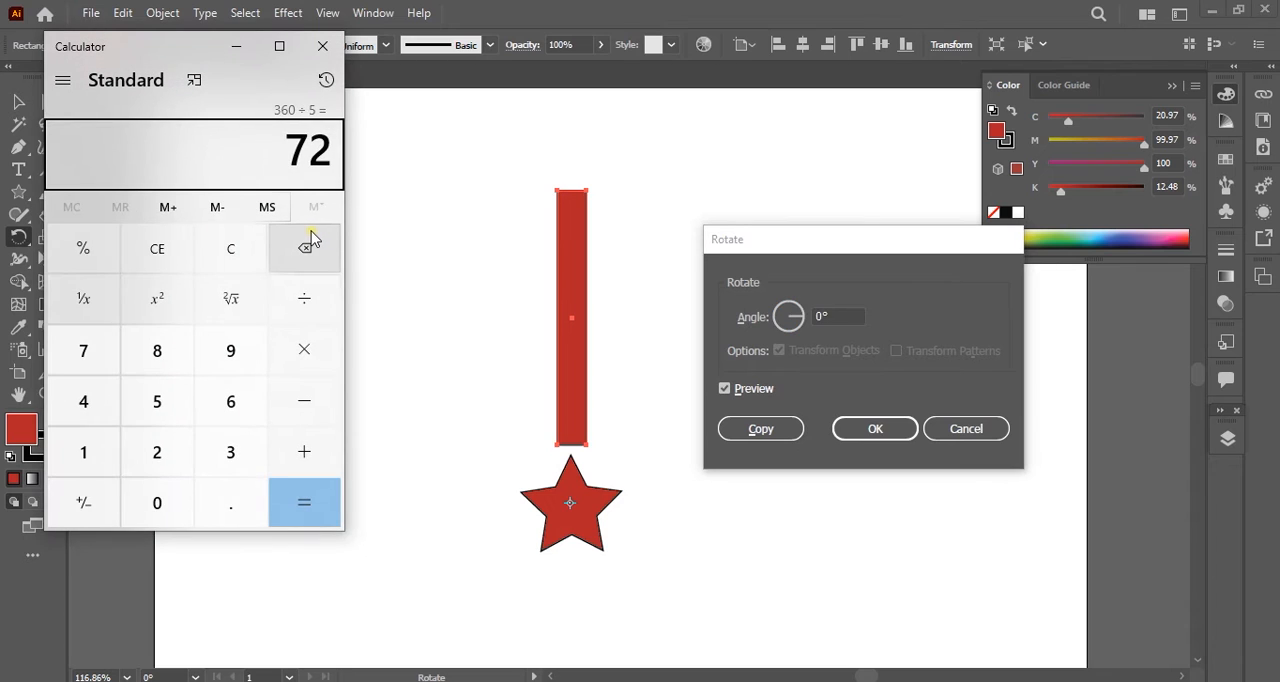
{"action": "key", "text": "Escape"}
{"action": "type", "text": ".6"}
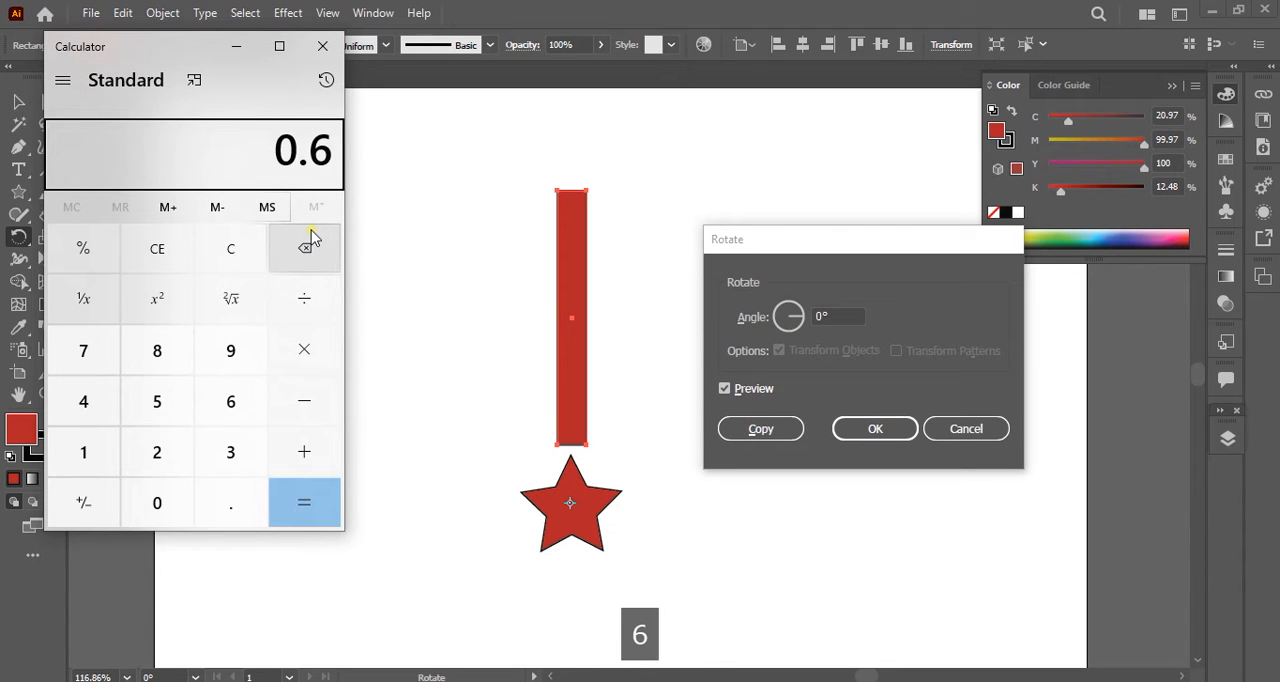
{"action": "key", "text": "Escape"}
{"action": "type", "text": "360"}
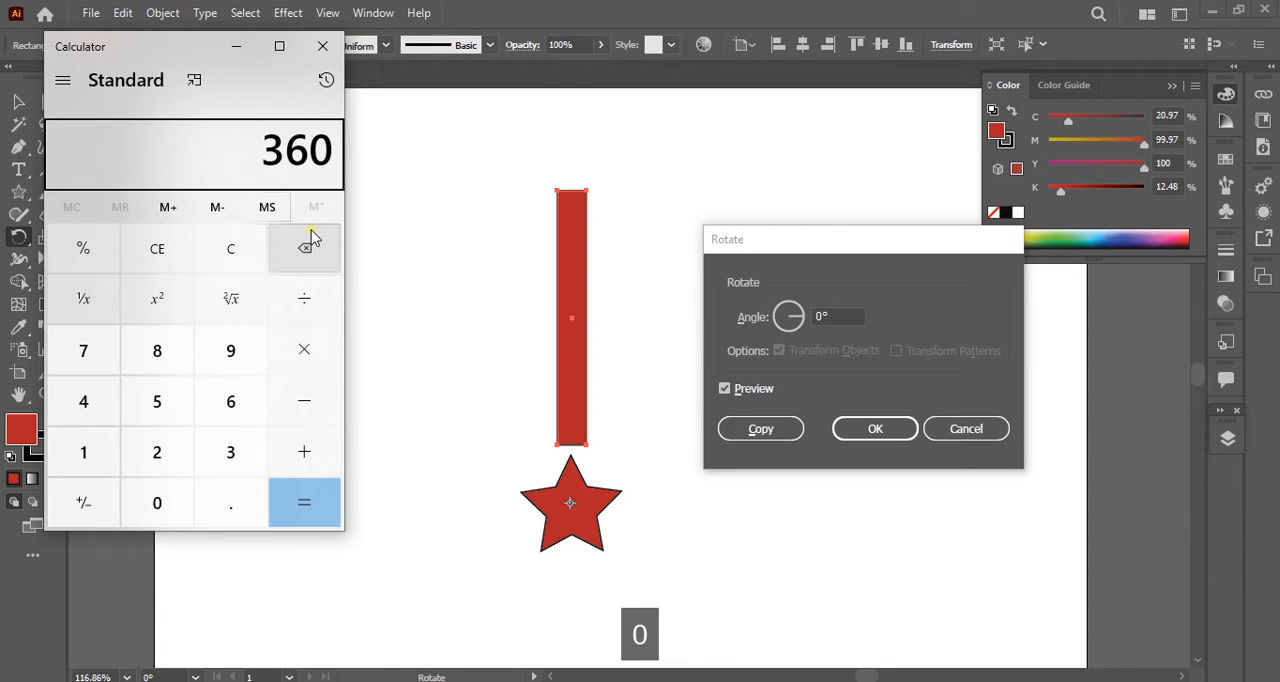
{"action": "type", "text": "/5"}
{"action": "key", "text": "Return"}
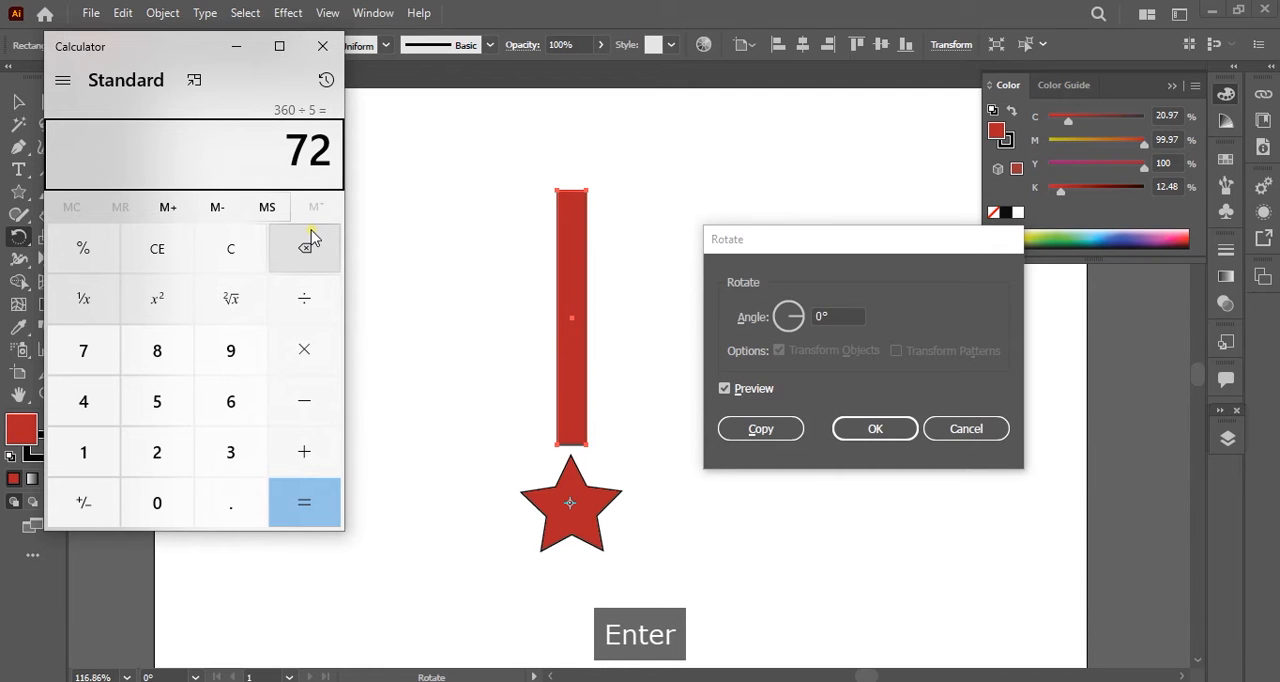
{"action": "left_click", "coordinate": [237, 47]}
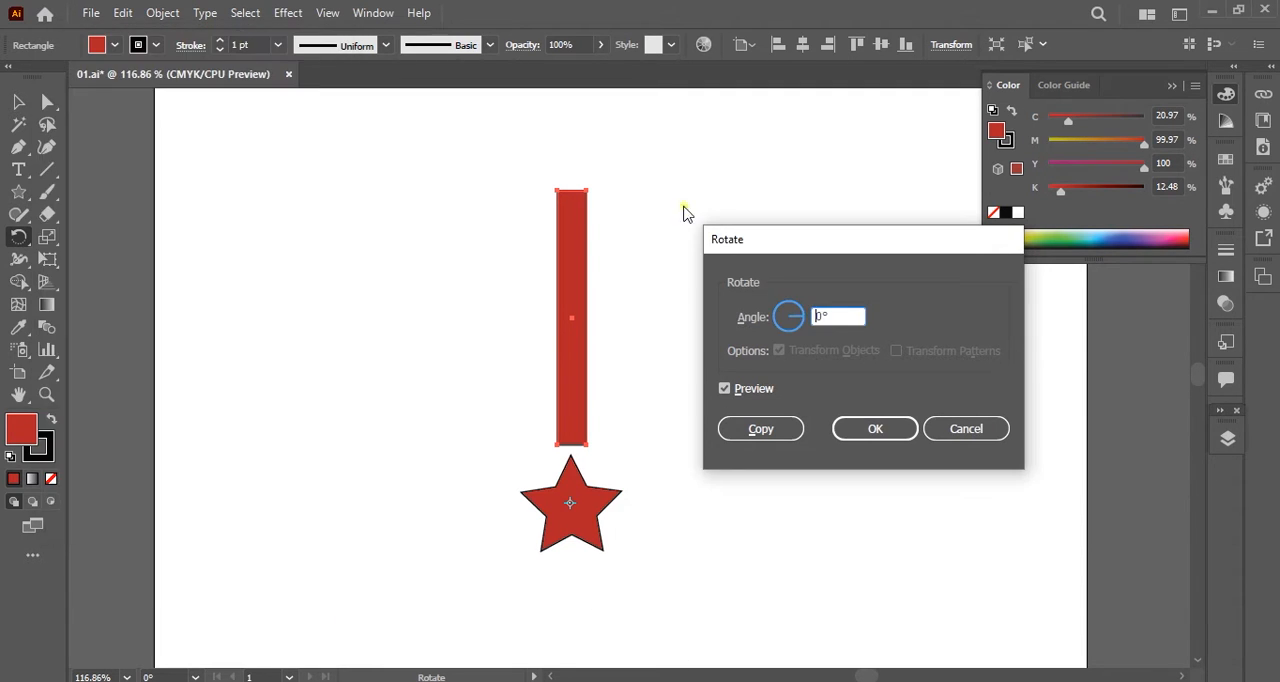
Create a copy of the red rectangle rotated by 72° around the star's centre.
{"action": "double_click", "coordinate": [806, 316]}
{"action": "type", "text": "72"}
{"action": "left_click", "coordinate": [755, 436]}
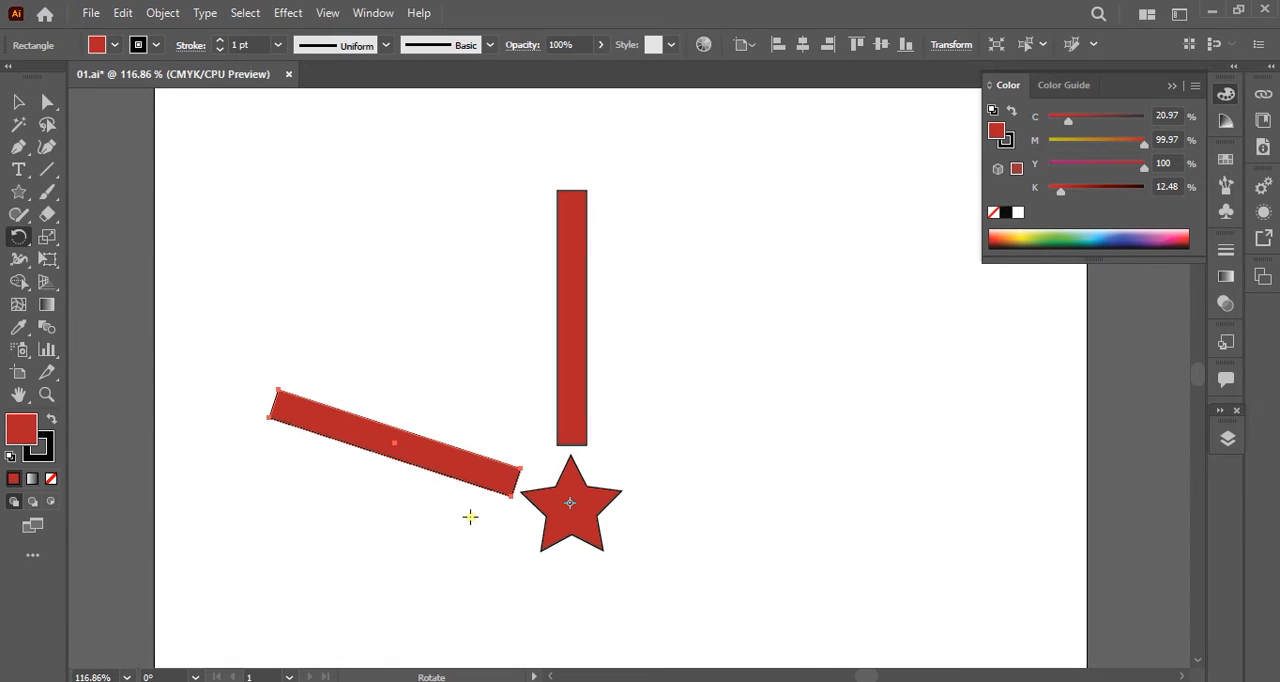
Repeat the 72° rotated copy three more times so that five bars surround the star.
{"action": "scroll", "coordinate": [595, 479], "scroll_direction": "down", "scroll_amount": 2}
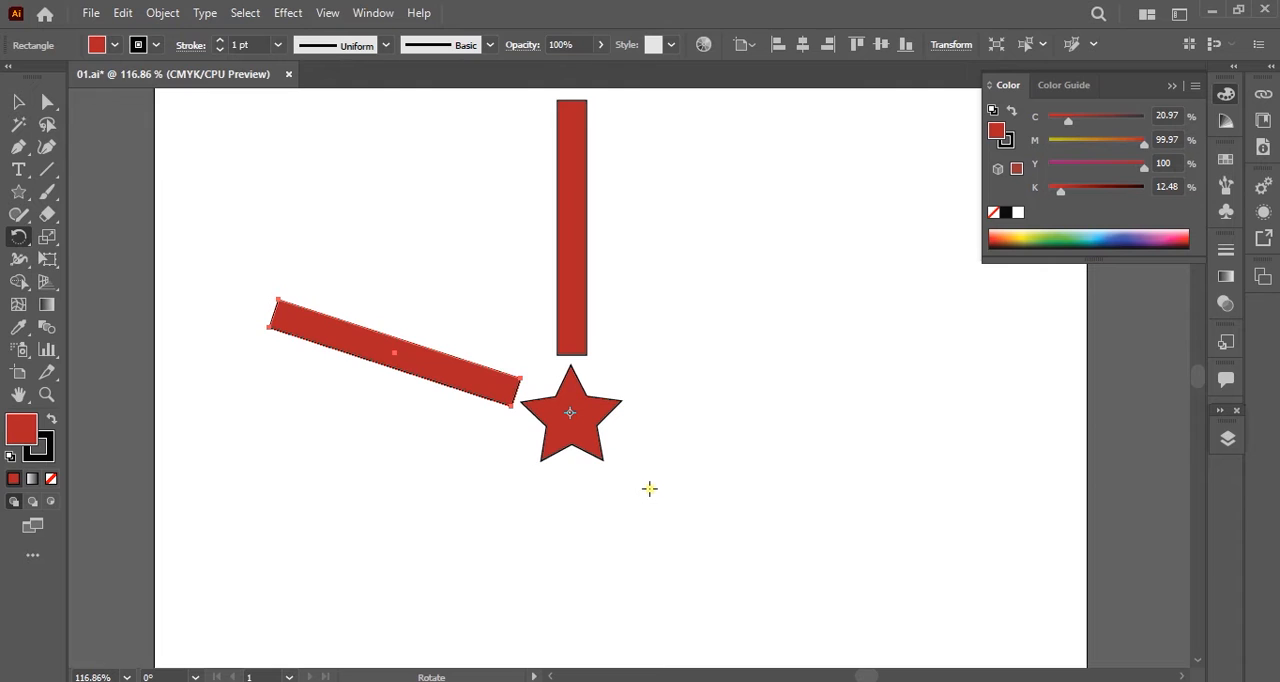
{"action": "key", "text": "ctrl+d"}
{"action": "key", "text": "ctrl+d"}
{"action": "key", "text": "ctrl+d"}
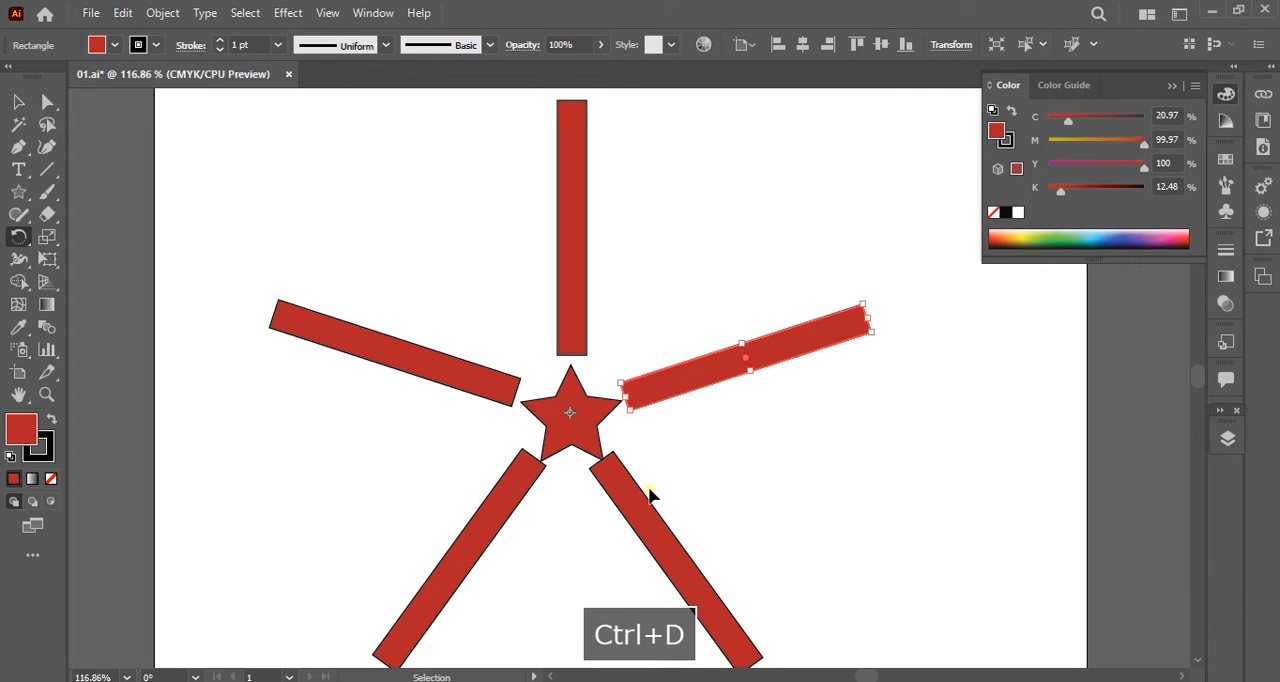
{"action": "key", "text": "r"}
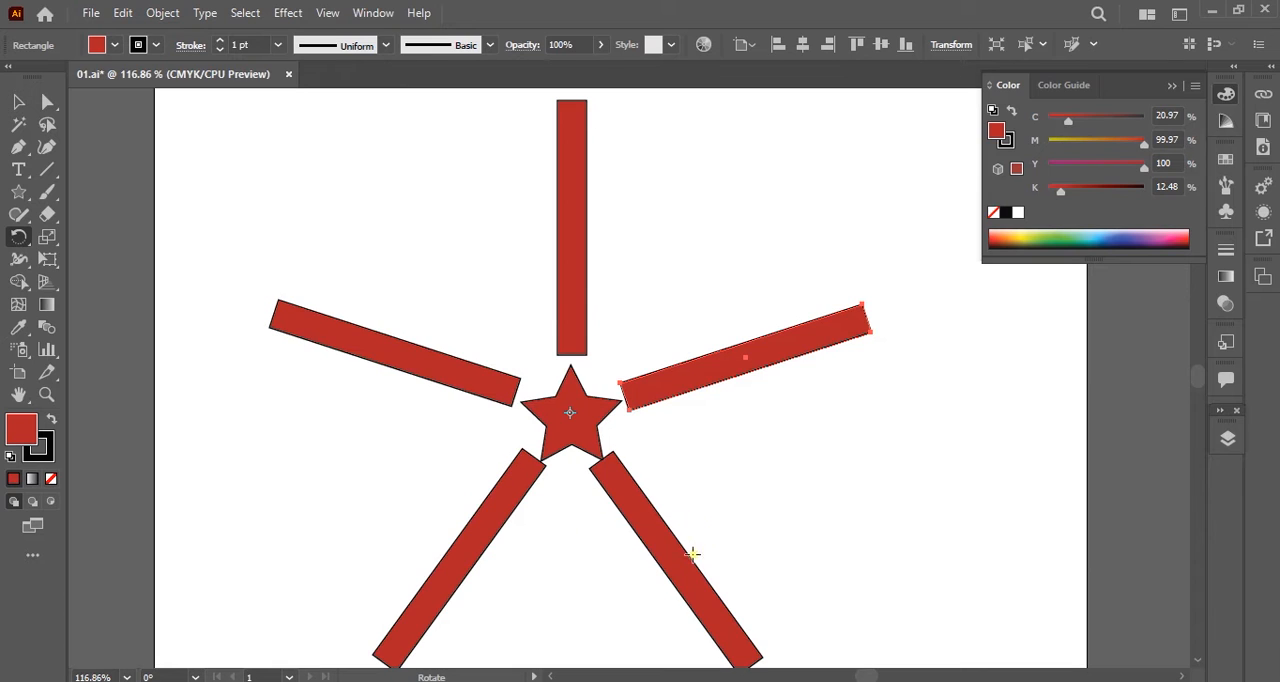
Select the star and all five red bars and delete them from the artboard.
{"action": "scroll", "coordinate": [620, 501], "scroll_direction": "down", "scroll_amount": 1}
{"action": "scroll", "coordinate": [620, 501], "scroll_direction": "up", "scroll_amount": 1}
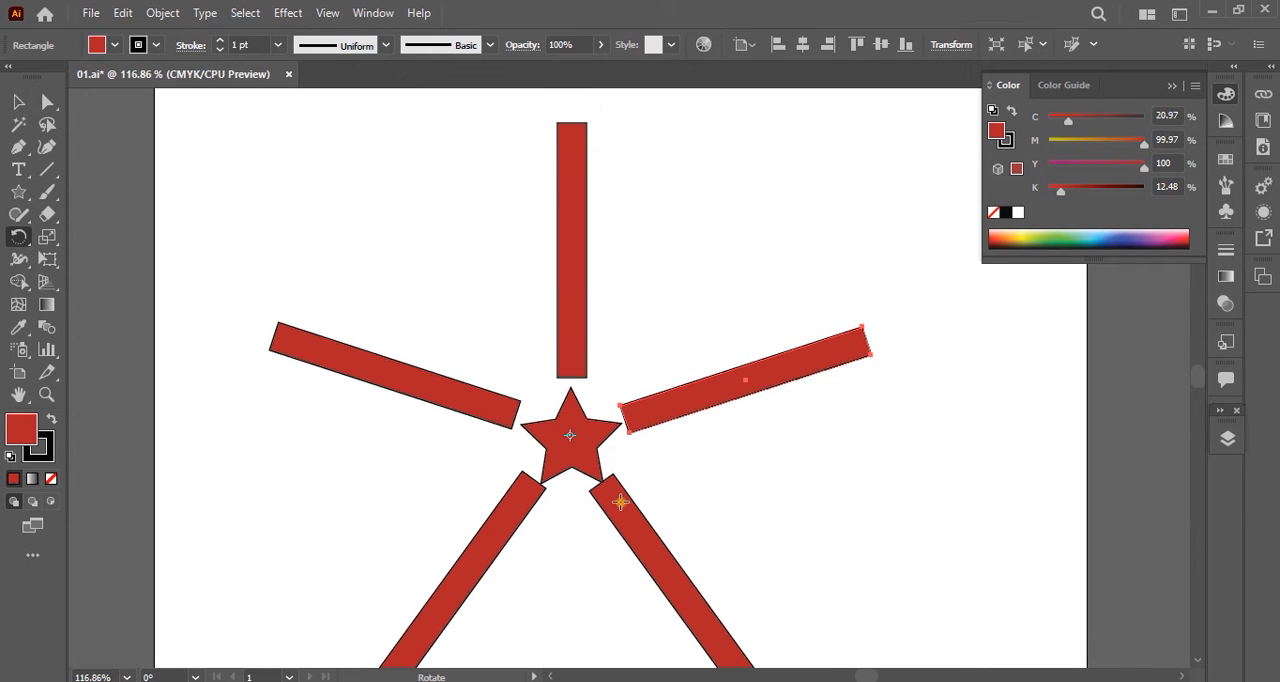
{"action": "scroll", "coordinate": [620, 501], "scroll_direction": "right", "scroll_amount": 1}
{"action": "key", "text": "v"}
{"action": "key", "text": "ctrl+a"}
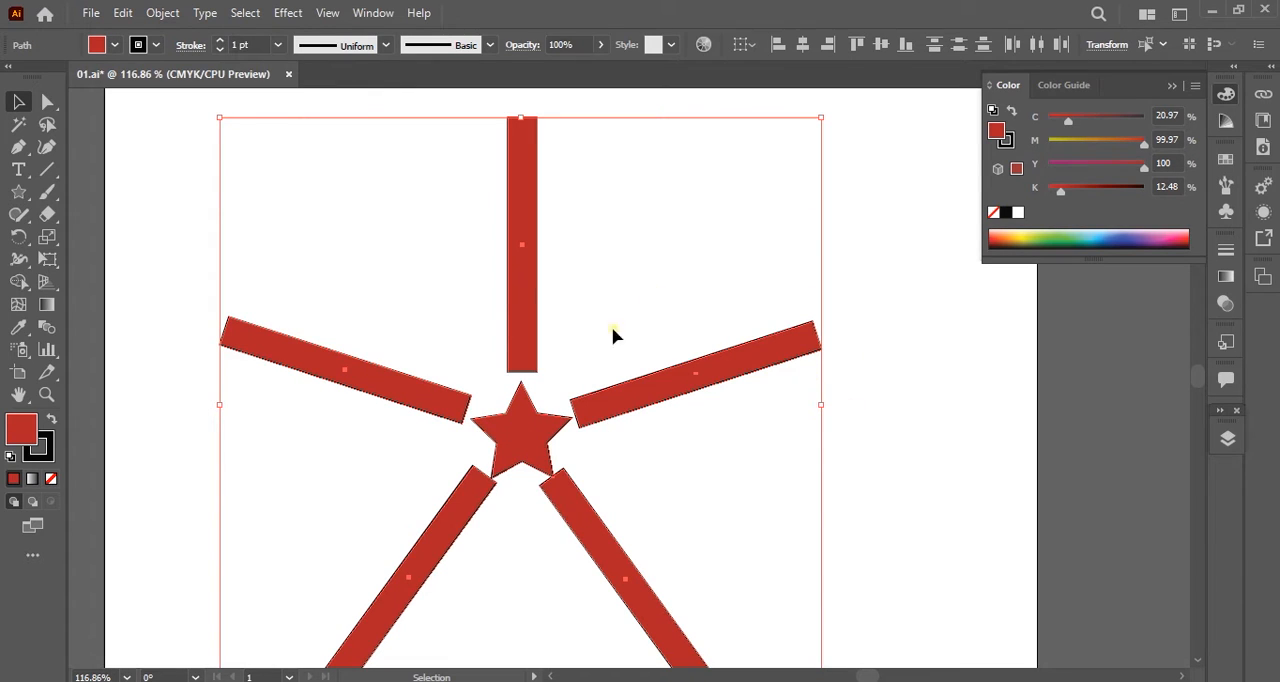
{"action": "left_click_drag", "start_coordinate": [860, 106], "coordinate": [159, 628]}
{"action": "key", "text": "Delete"}
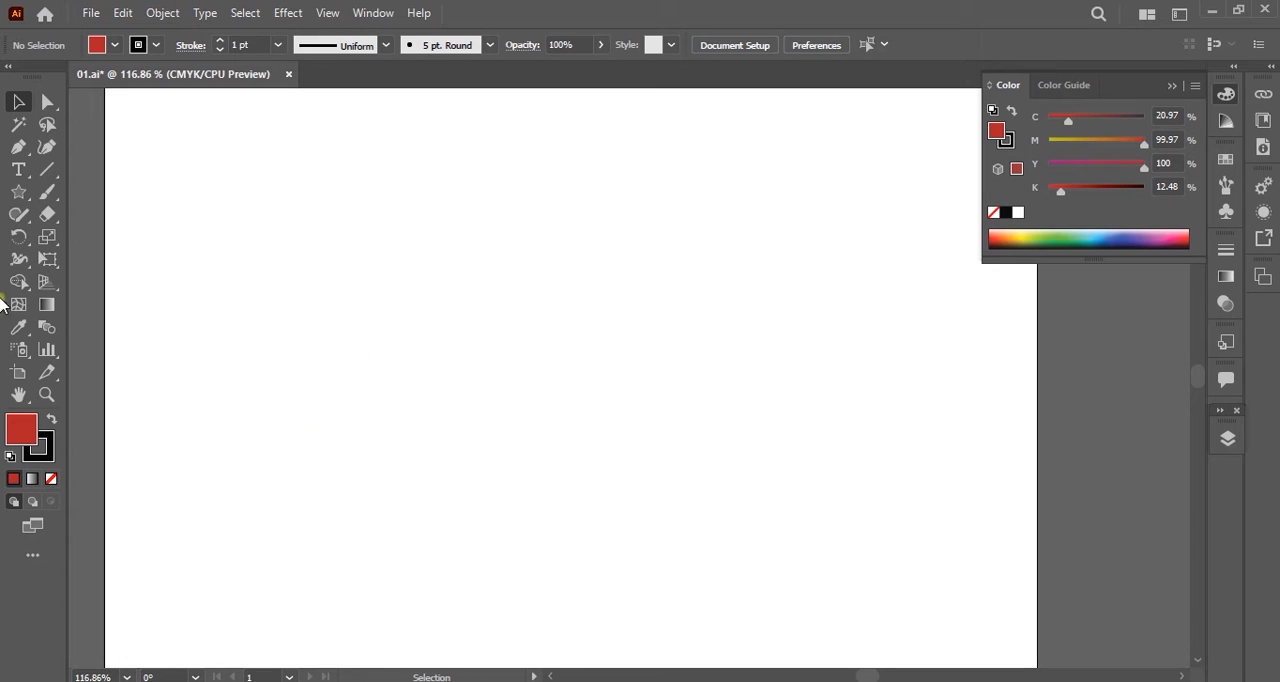
Draw a large red circle in the middle of the artboard with the Ellipse tool and deselect it.
{"action": "left_click", "coordinate": [18, 192]}
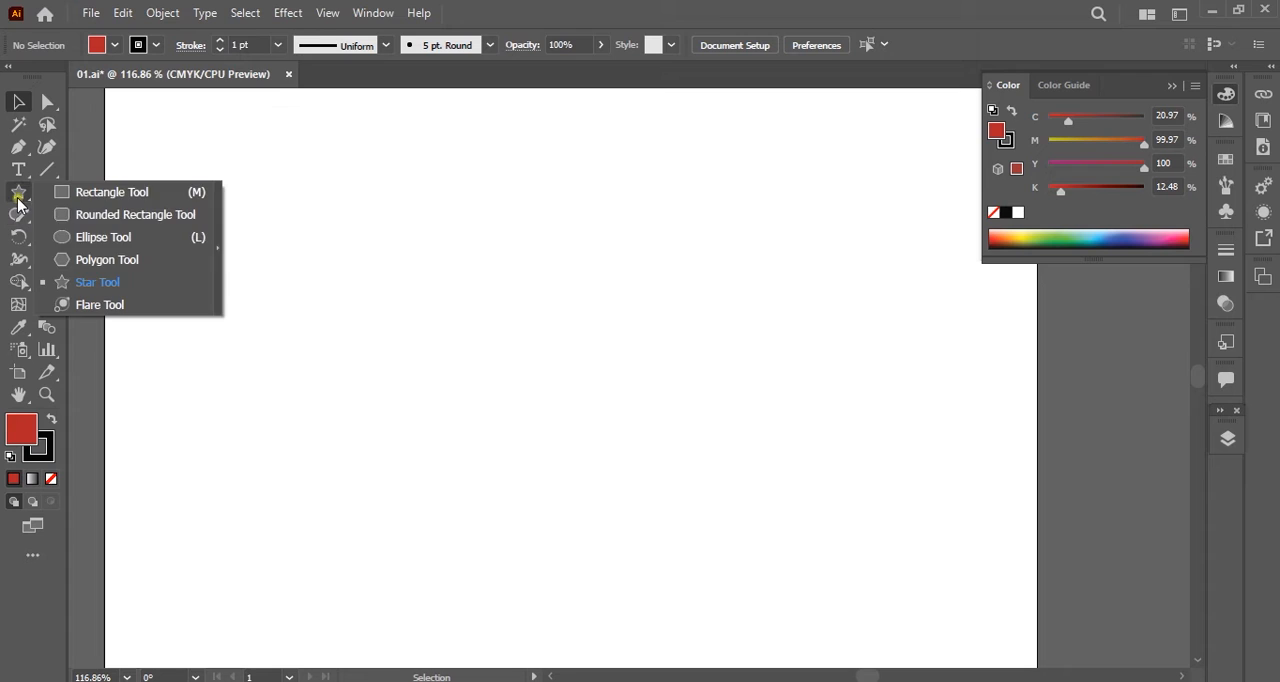
{"action": "left_click", "coordinate": [122, 237]}
{"action": "left_click_drag", "start_coordinate": [411, 276], "coordinate": [710, 568]}
{"action": "key", "text": "a"}
{"action": "left_click", "coordinate": [363, 285]}
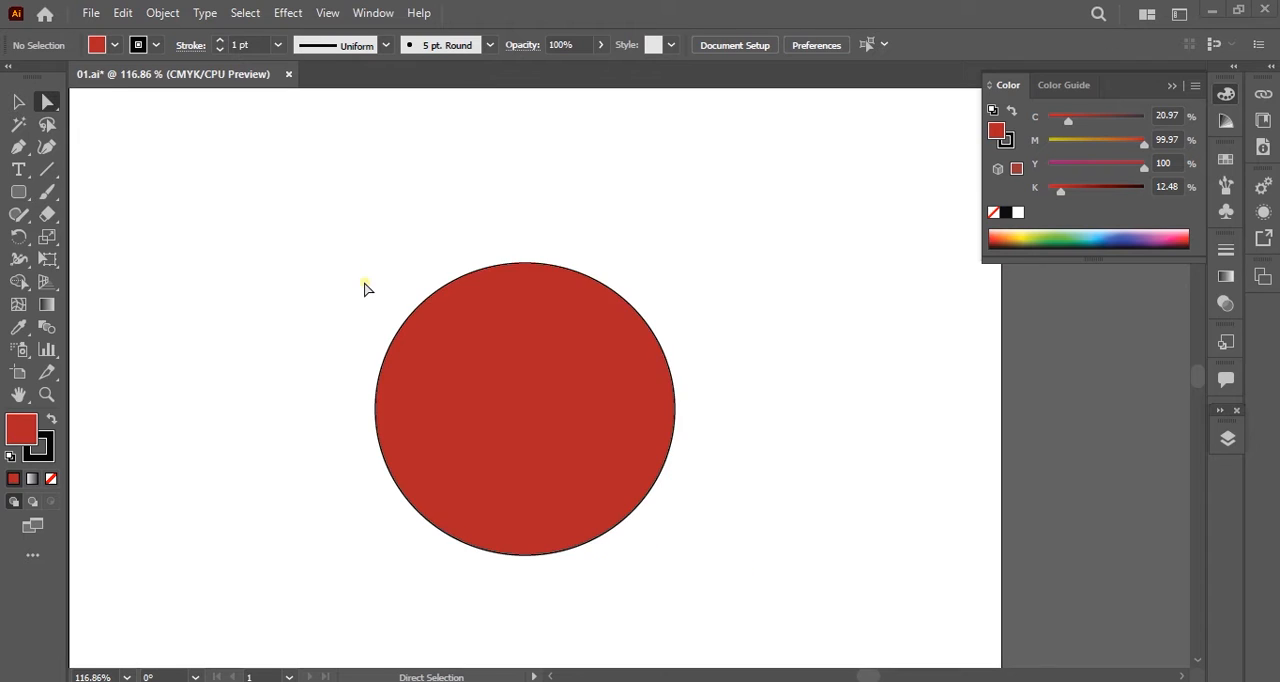
Draw a small hexagon above the red circle with the Polygon tool.
{"action": "left_click", "coordinate": [18, 192]}
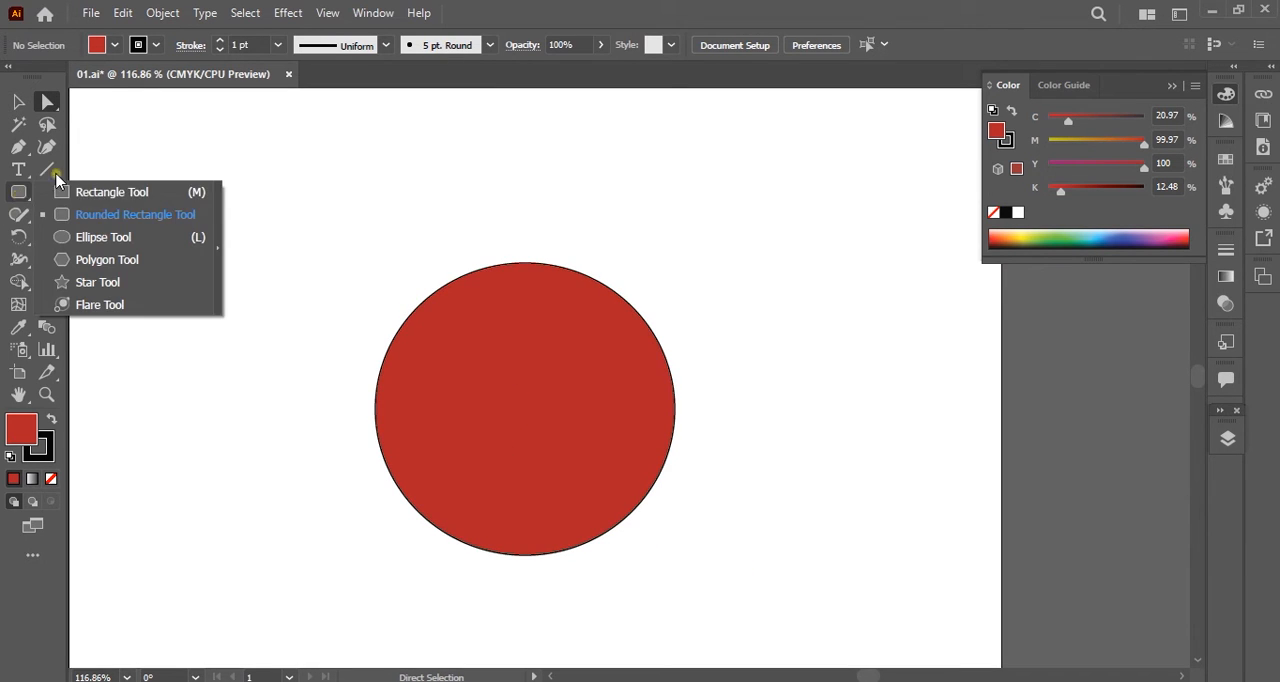
{"action": "left_click", "coordinate": [105, 262]}
{"action": "left_click_drag", "start_coordinate": [488, 179], "coordinate": [514, 192]}
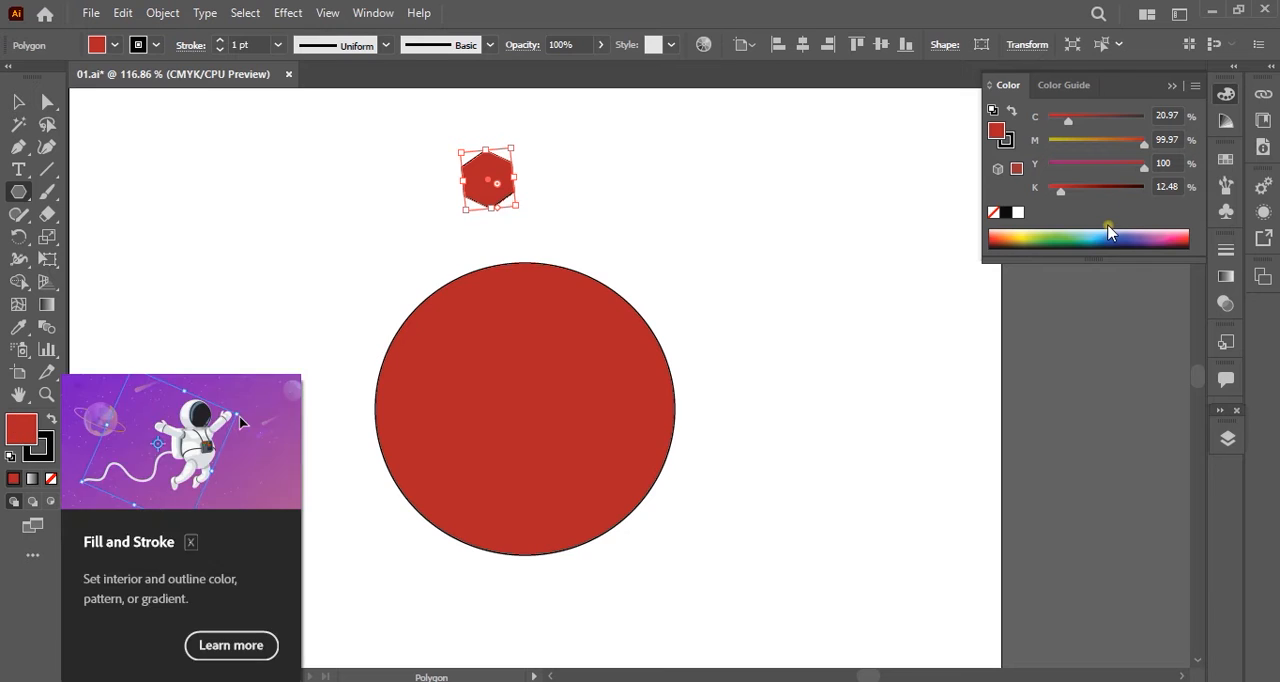
Give the hexagon a light blue fill and remove its stroke.
{"action": "left_click", "coordinate": [1100, 235]}
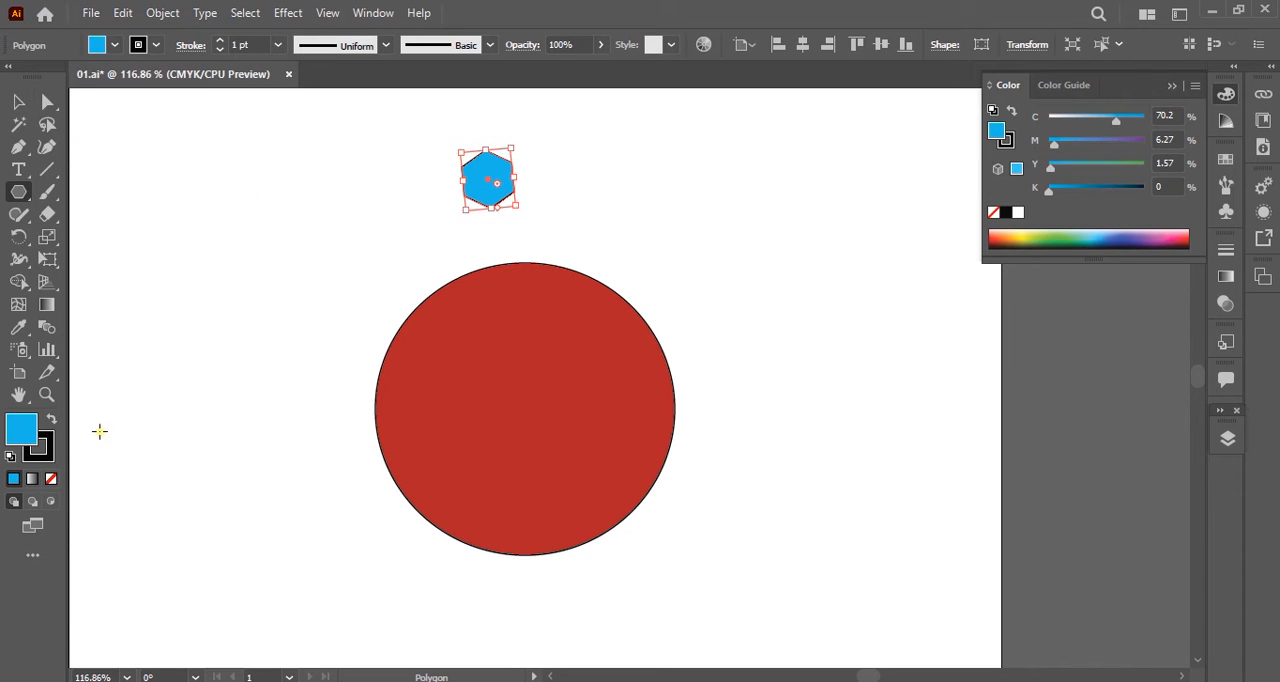
{"action": "left_click", "coordinate": [49, 482]}
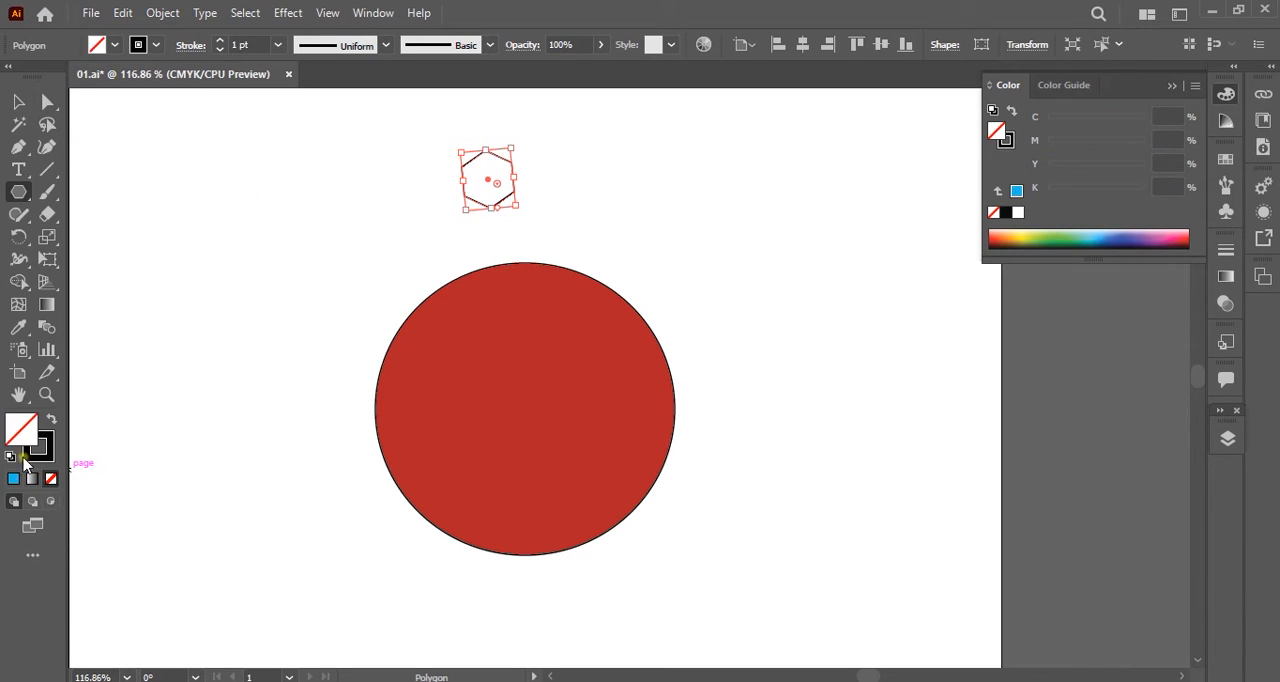
{"action": "left_click", "coordinate": [1096, 230]}
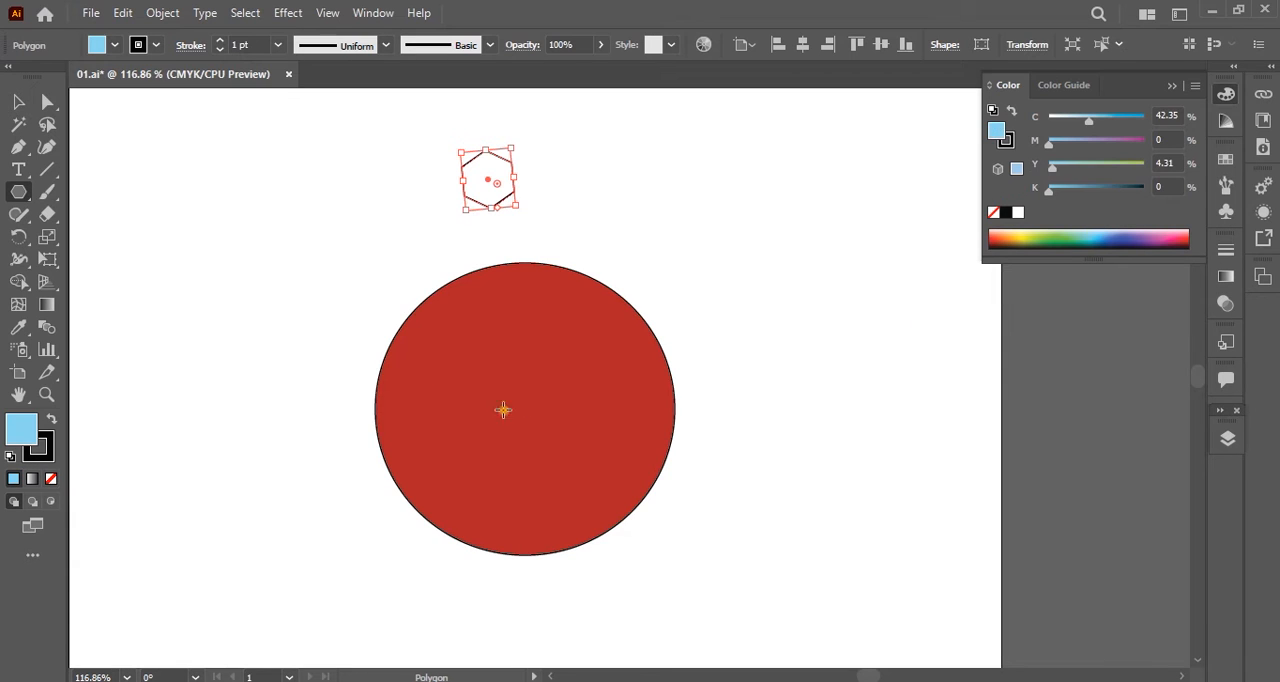
{"action": "left_click", "coordinate": [42, 452]}
{"action": "left_click", "coordinate": [51, 480]}
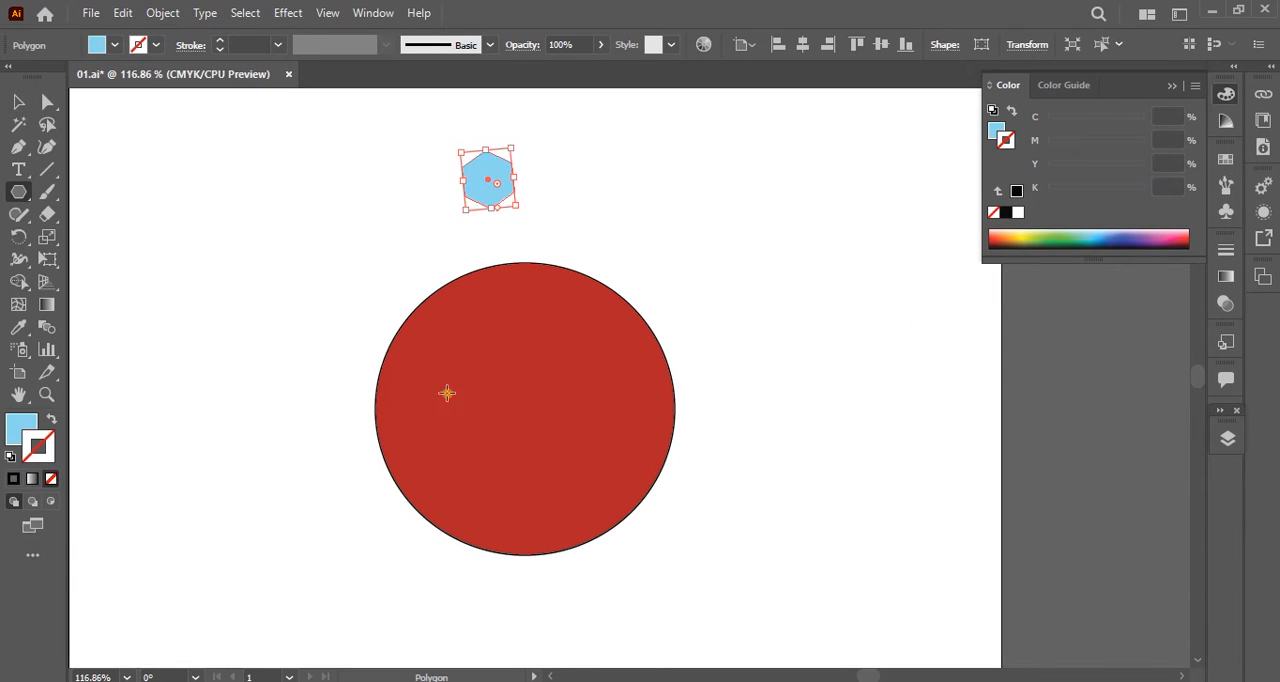
Move the blue hexagon so that it sits centred just above the top of the red circle.
{"action": "key", "text": "ctrl"}
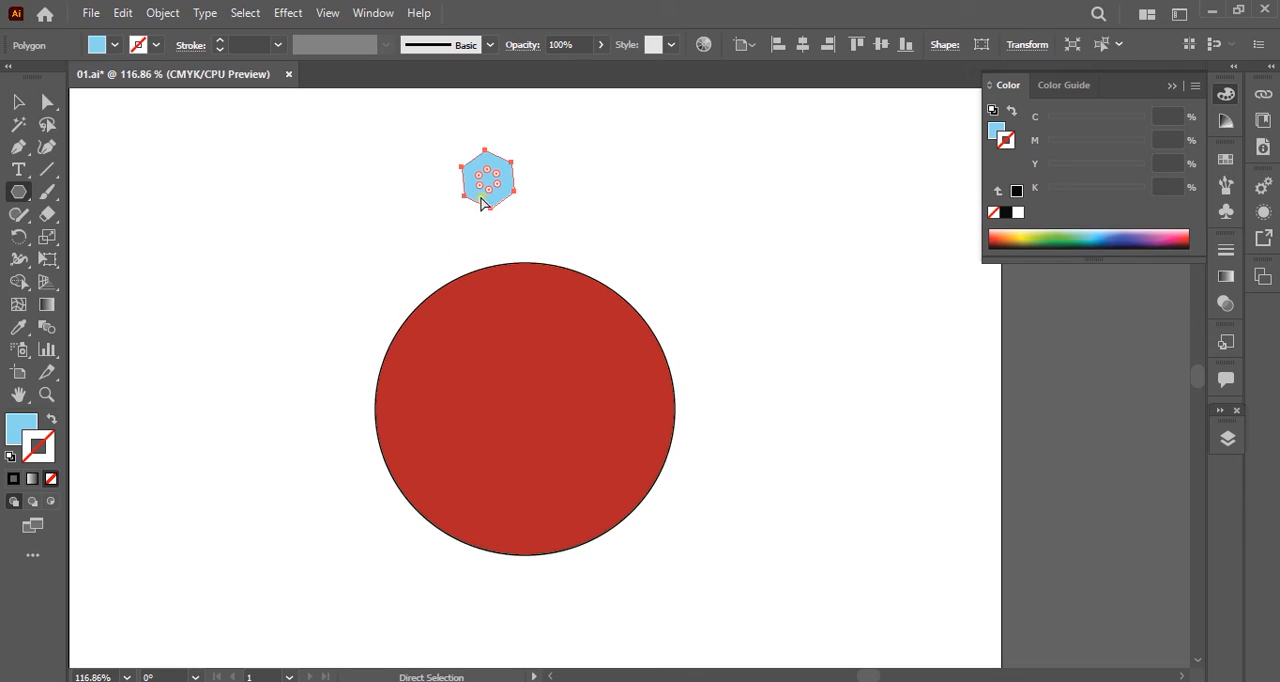
{"action": "left_click_drag", "start_coordinate": [503, 197], "coordinate": [535, 238]}
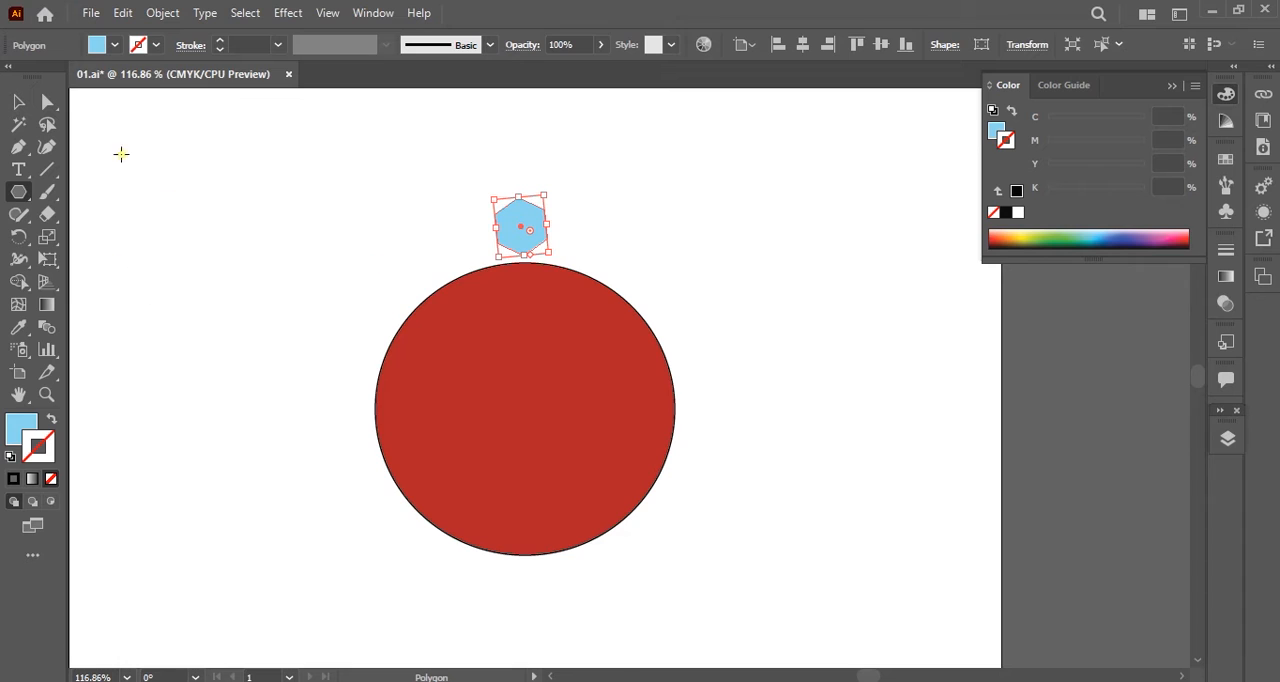
{"action": "key", "text": "ctrl"}
Open the Rotate options for the blue hexagon with the pivot at the red circle's centre.
{"action": "left_click", "coordinate": [19, 237]}
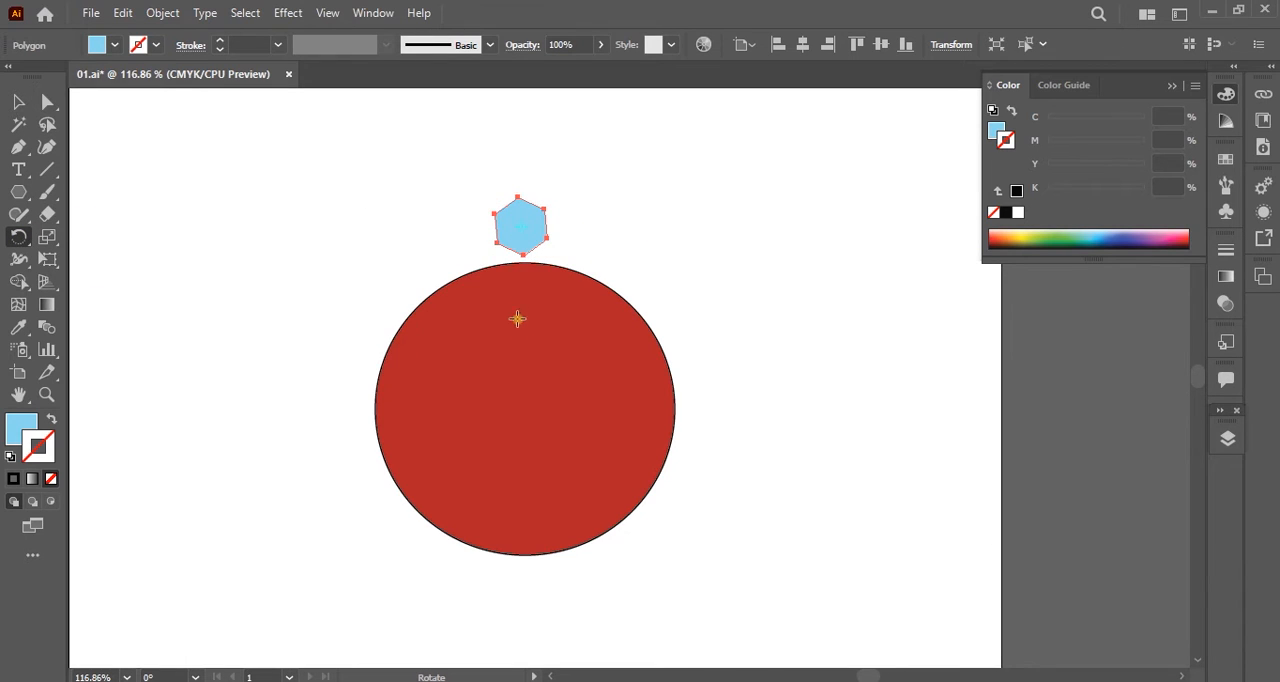
{"action": "key", "text": "ctrl"}
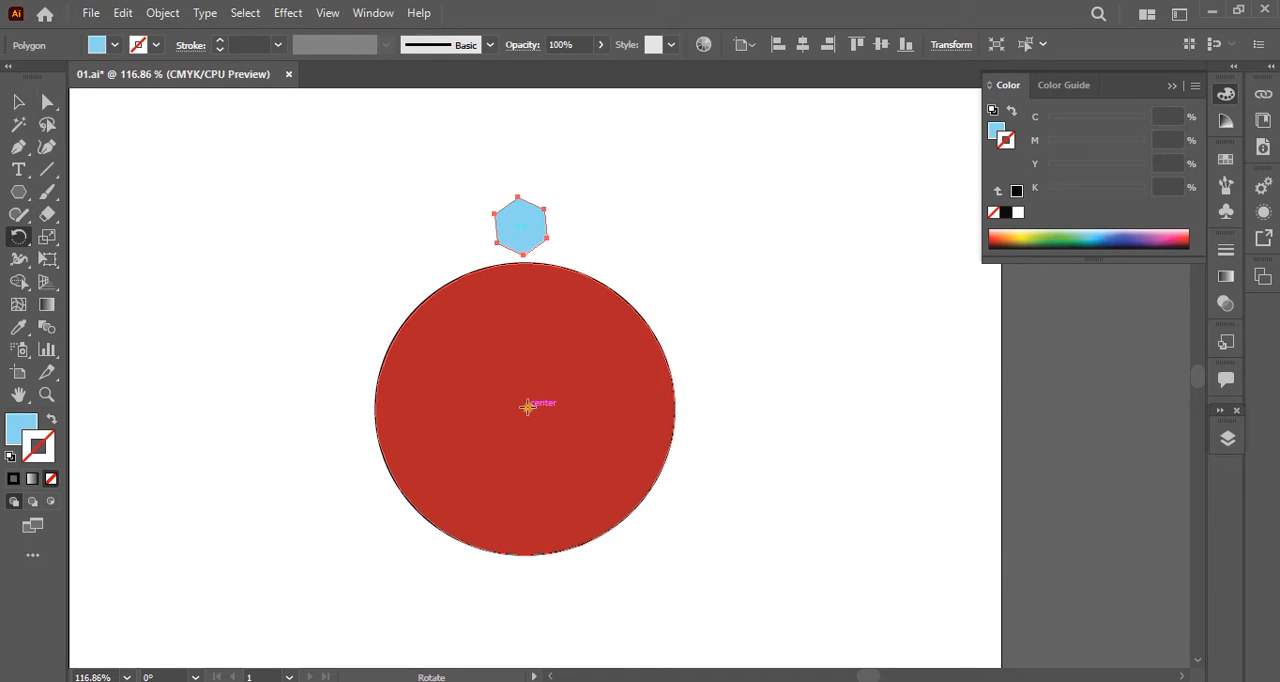
{"action": "left_click", "coordinate": [528, 406]}
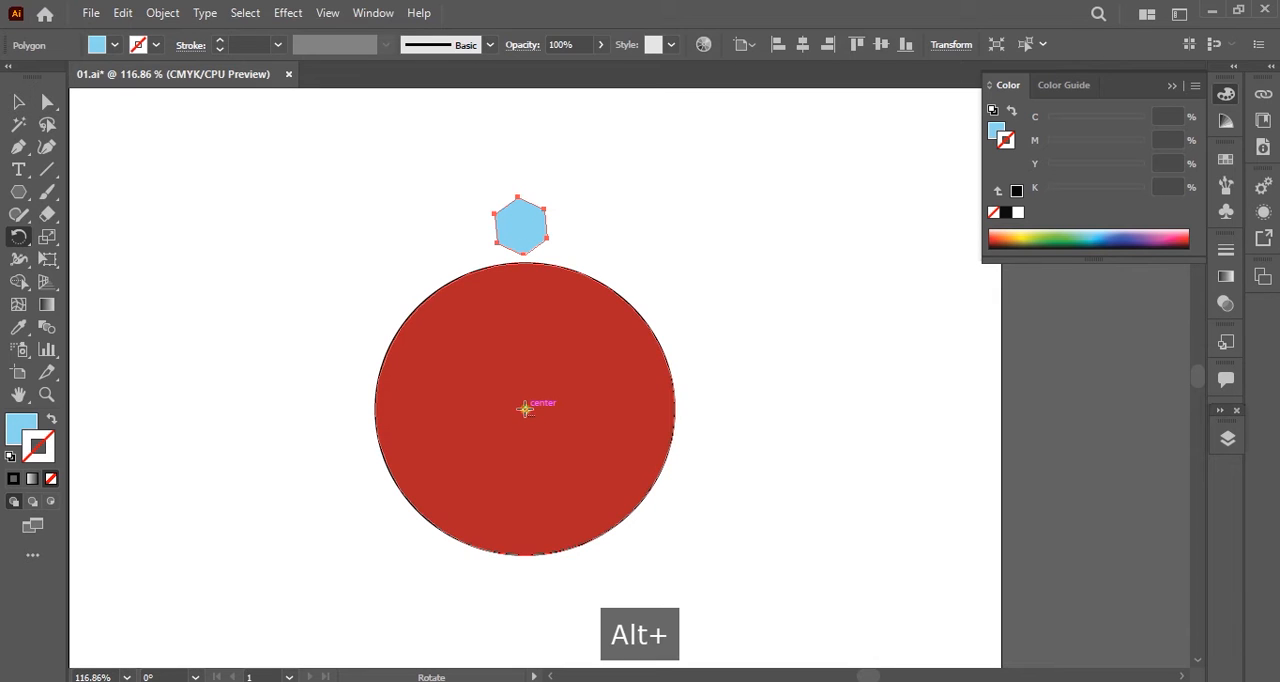
{"action": "left_click", "coordinate": [525, 409], "text": "alt"}
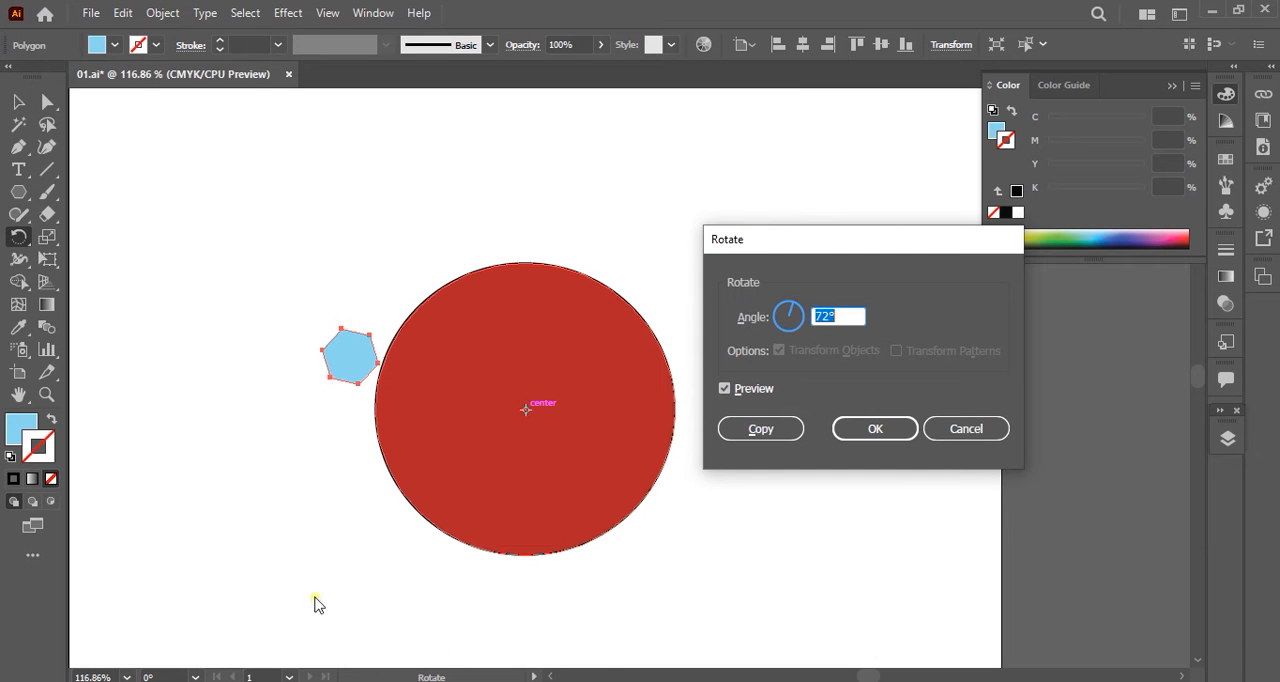
Switch to Calculator, divide 360 by 15 to get the rotation angle, and return to the Rotate options.
{"action": "key", "text": "alt+Tab"}
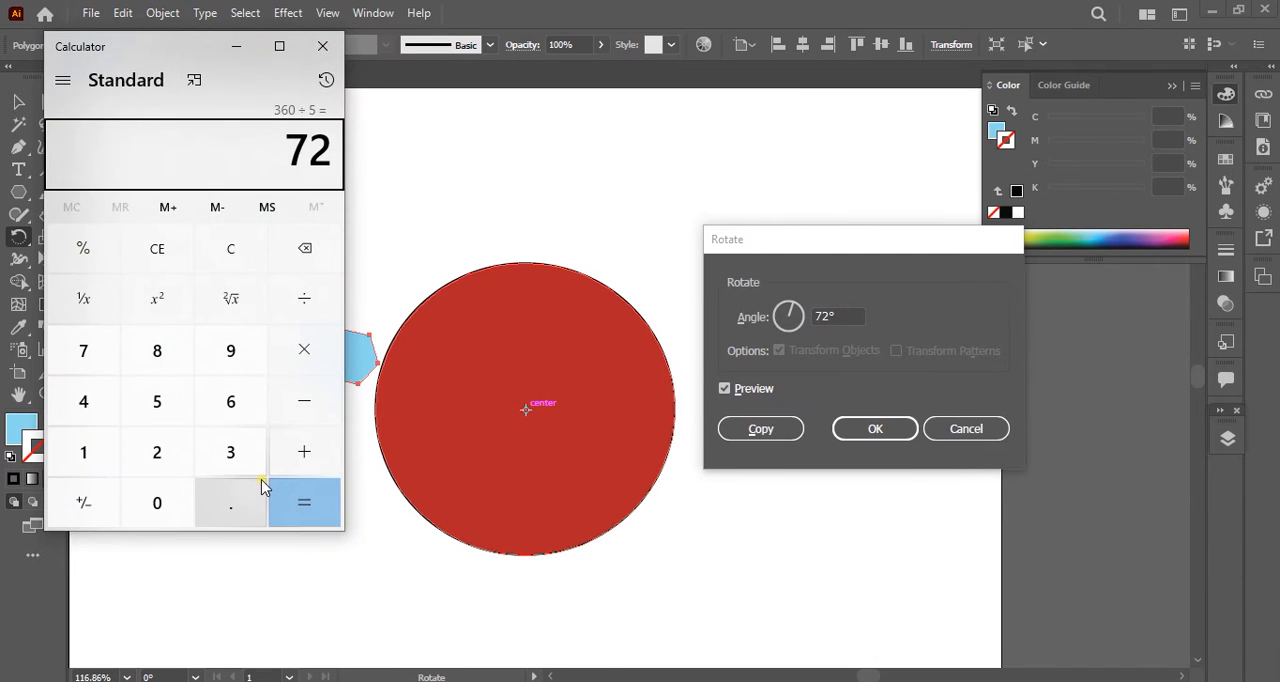
{"action": "key", "text": "Escape"}
{"action": "type", "text": "360/"}
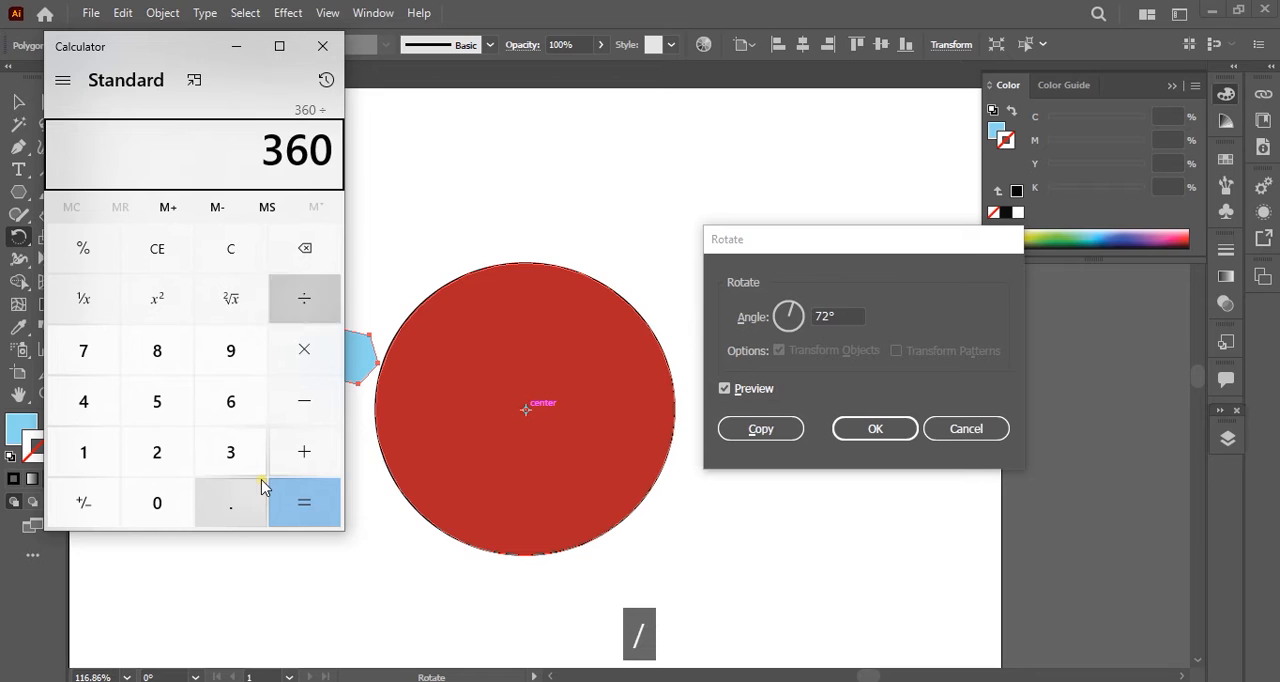
{"action": "type", "text": "15"}
{"action": "key", "text": "Return"}
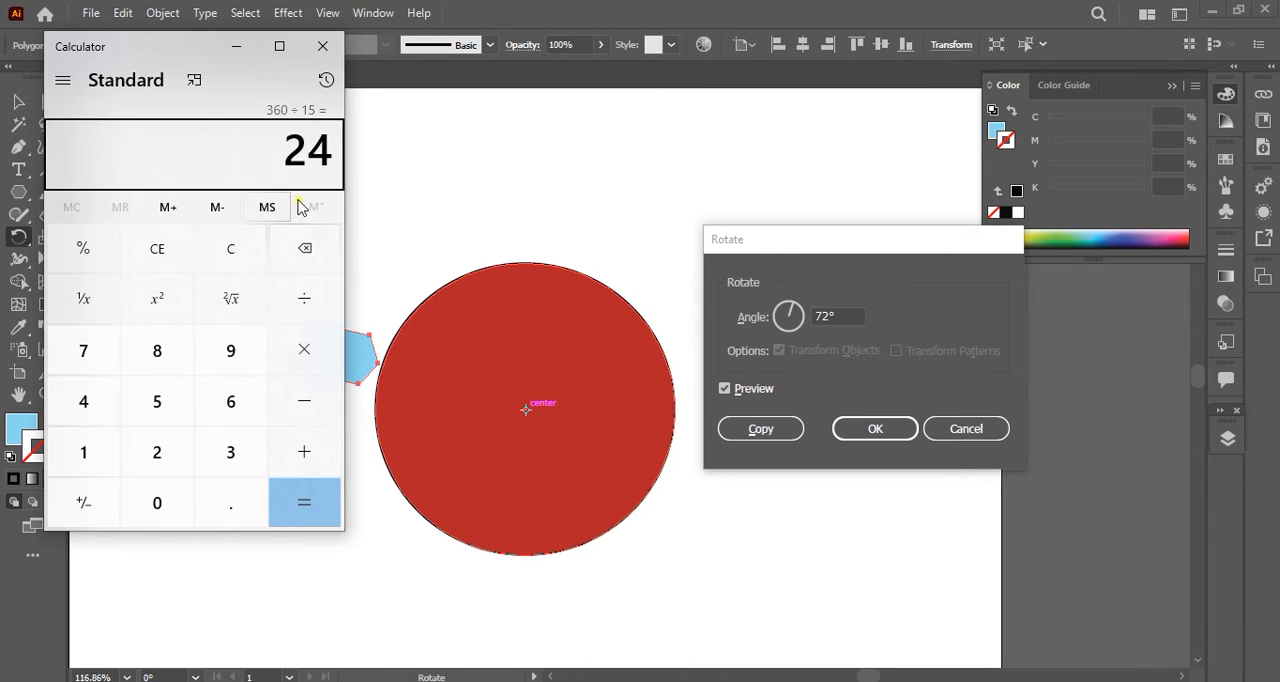
{"action": "left_click", "coordinate": [236, 46]}
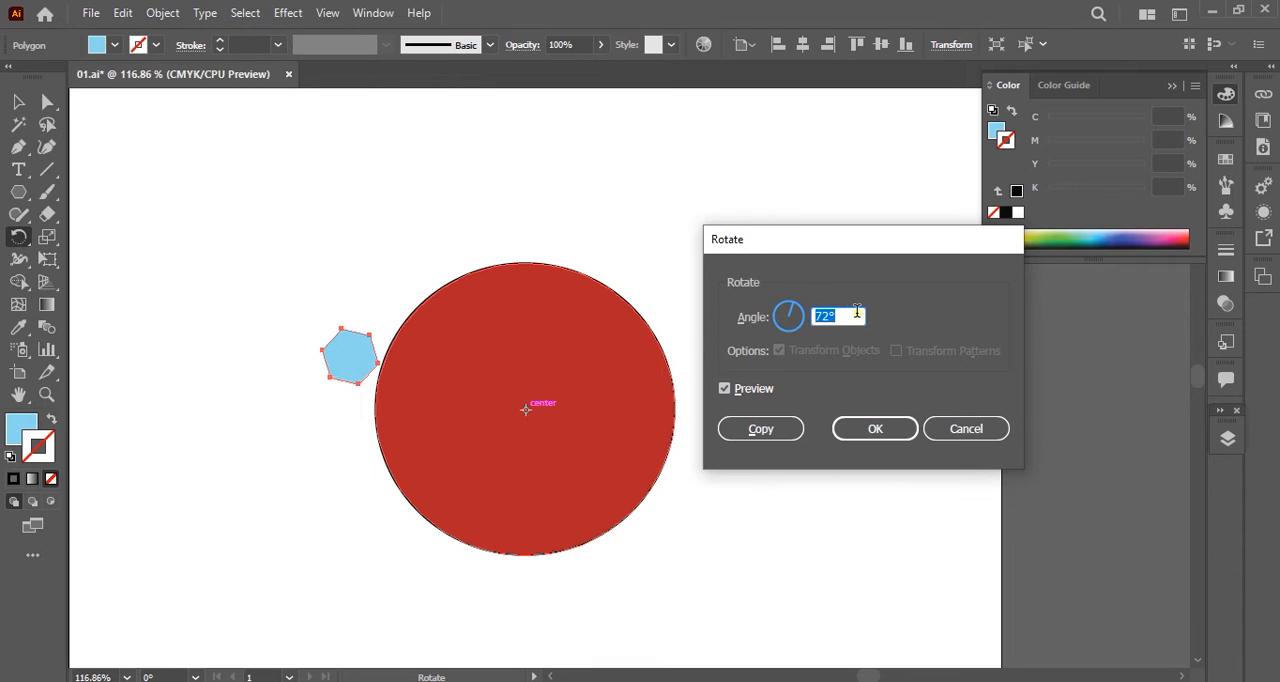
Create a copy of the hexagon rotated by 24° and repeat it until fifteen hexagons surround the red circle.
{"action": "type", "text": "24"}
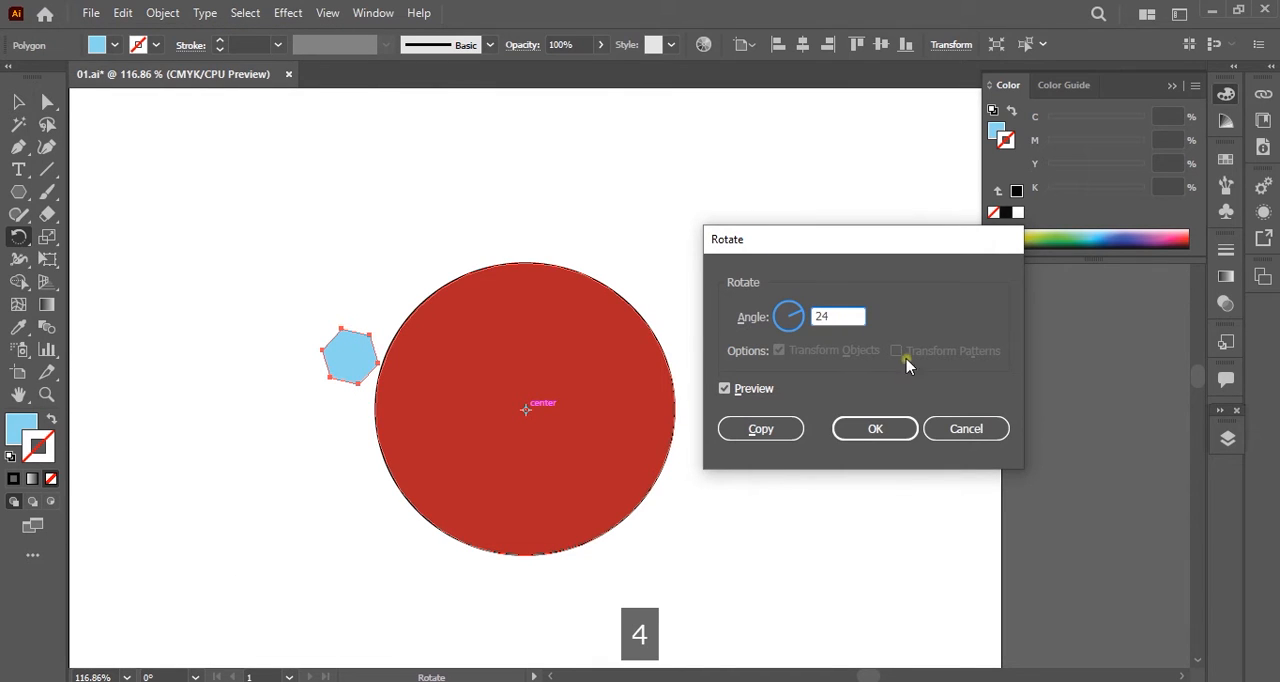
{"action": "left_click", "coordinate": [757, 430]}
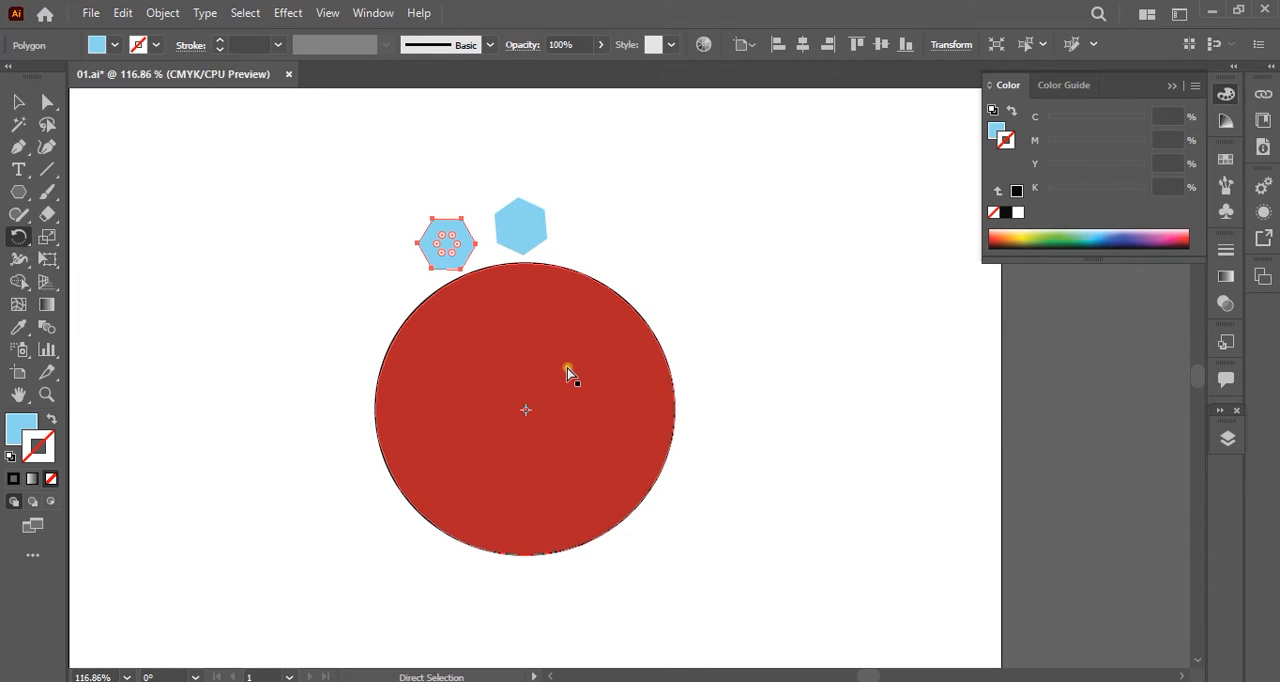
{"action": "key", "text": "ctrl+d"}
{"action": "key", "text": "ctrl+d"}
{"action": "key", "text": "ctrl+d"}
{"action": "key", "text": "ctrl+d"}
{"action": "key", "text": "ctrl+d"}
{"action": "key", "text": "ctrl+d"}
{"action": "key", "text": "ctrl+d"}
{"action": "key", "text": "ctrl+d"}
{"action": "key", "text": "ctrl+d"}
{"action": "key", "text": "ctrl+d"}
{"action": "key", "text": "ctrl+d"}
{"action": "key", "text": "ctrl+d"}
{"action": "key", "text": "ctrl+d"}
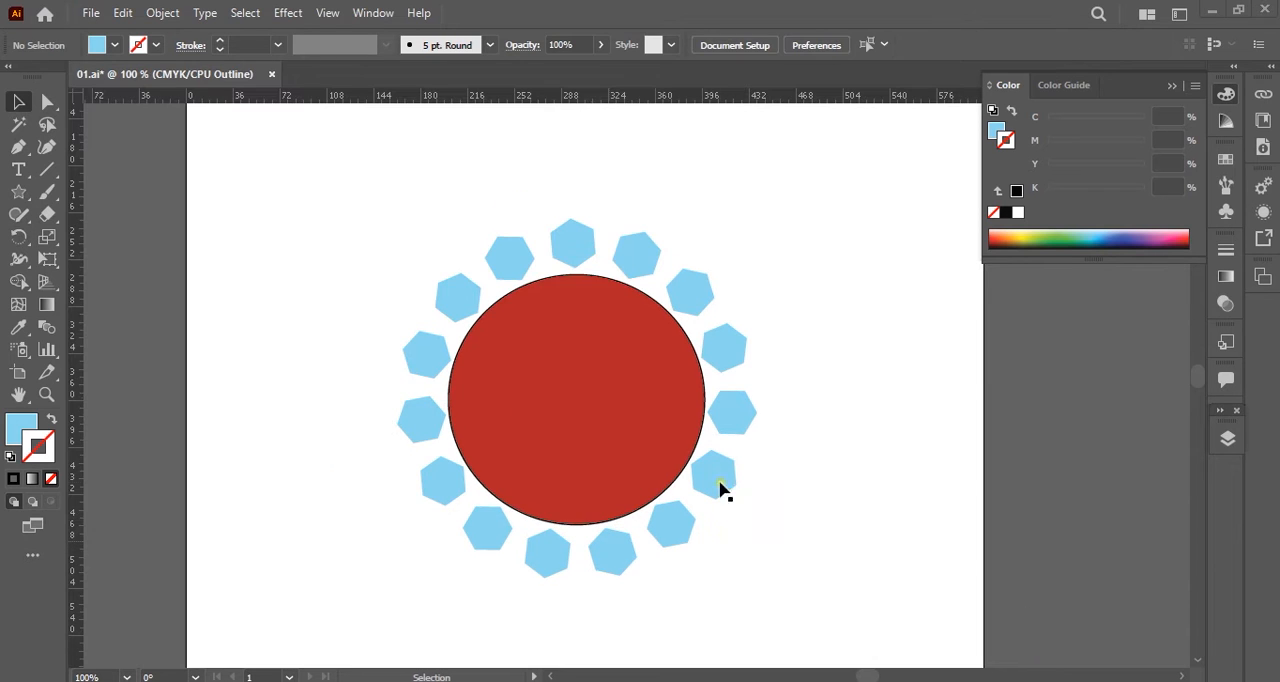
Duplicate the top hexagon just outside the ring and create a copy of it rotated by 24° around a point slightly above the circle's centre.
{"action": "left_click", "coordinate": [574, 257]}
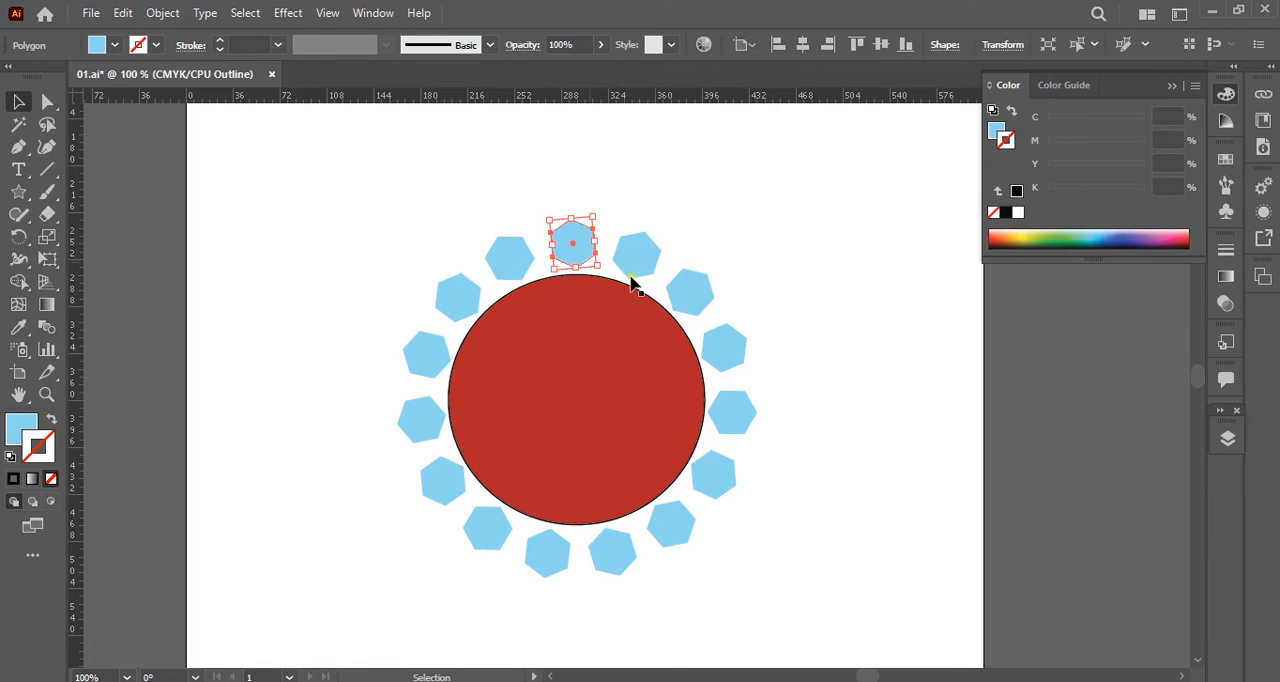
{"action": "left_click_drag", "start_coordinate": [585, 250], "coordinate": [621, 203]}
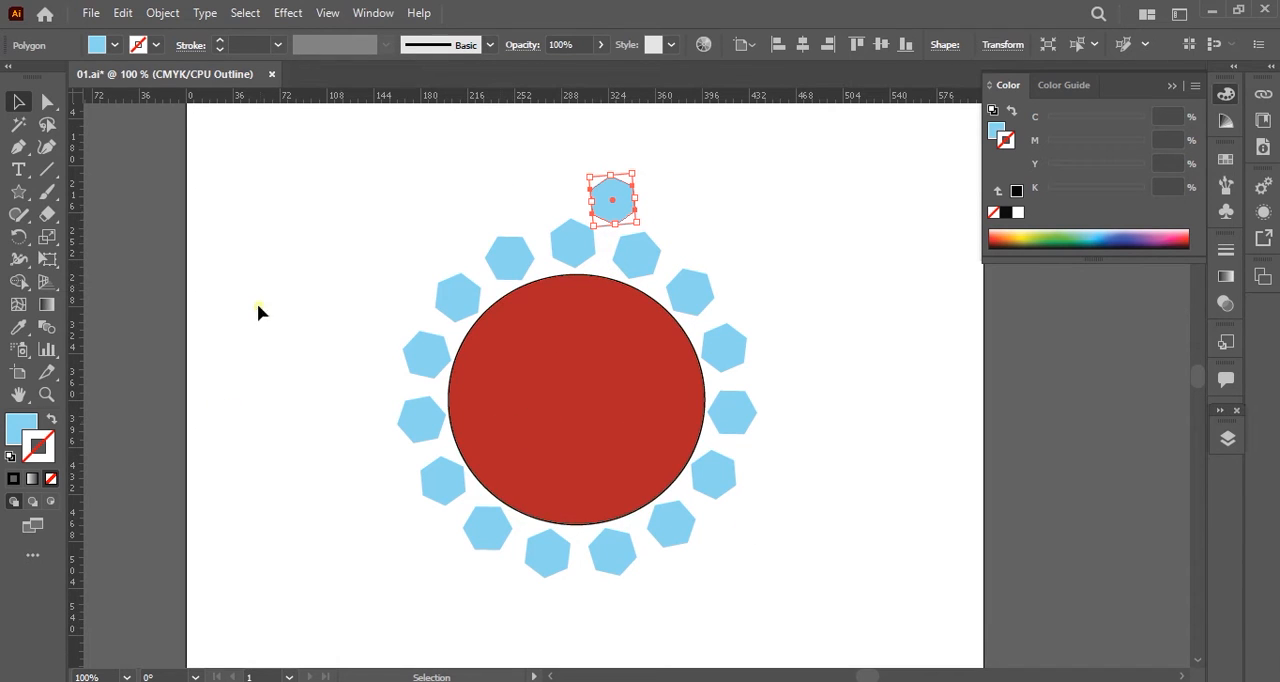
{"action": "left_click", "coordinate": [19, 237]}
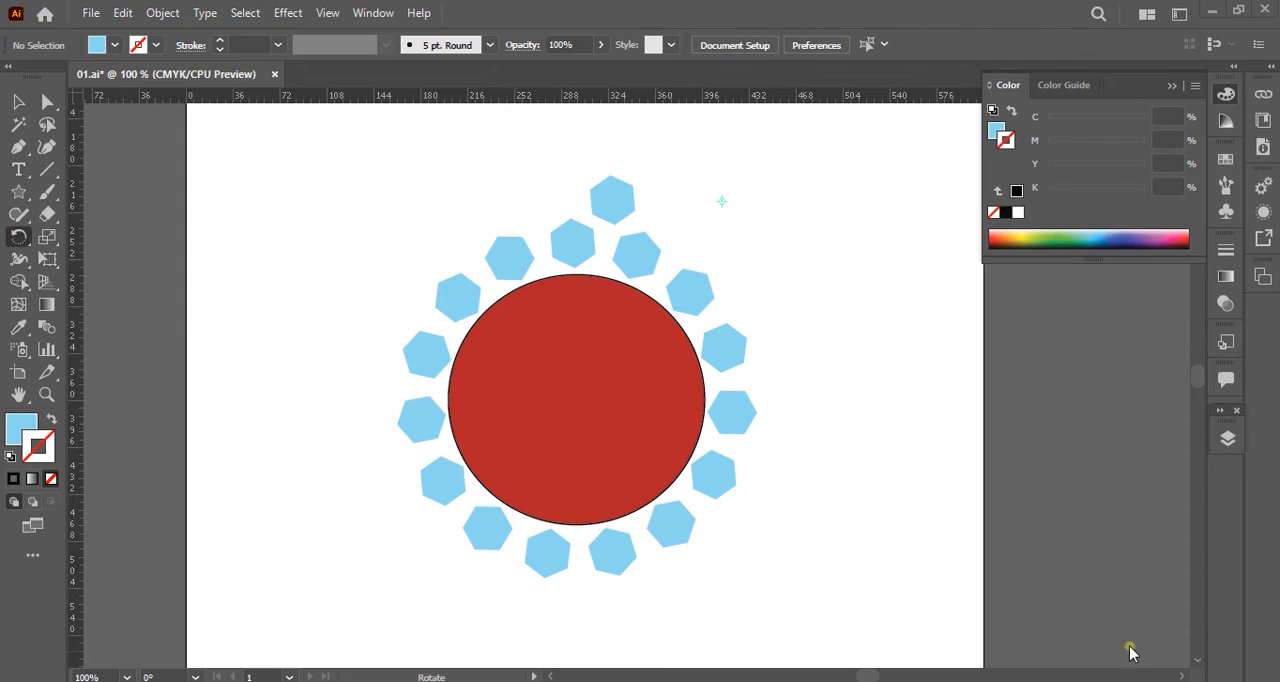
{"action": "left_click", "coordinate": [616, 205], "text": "ctrl"}
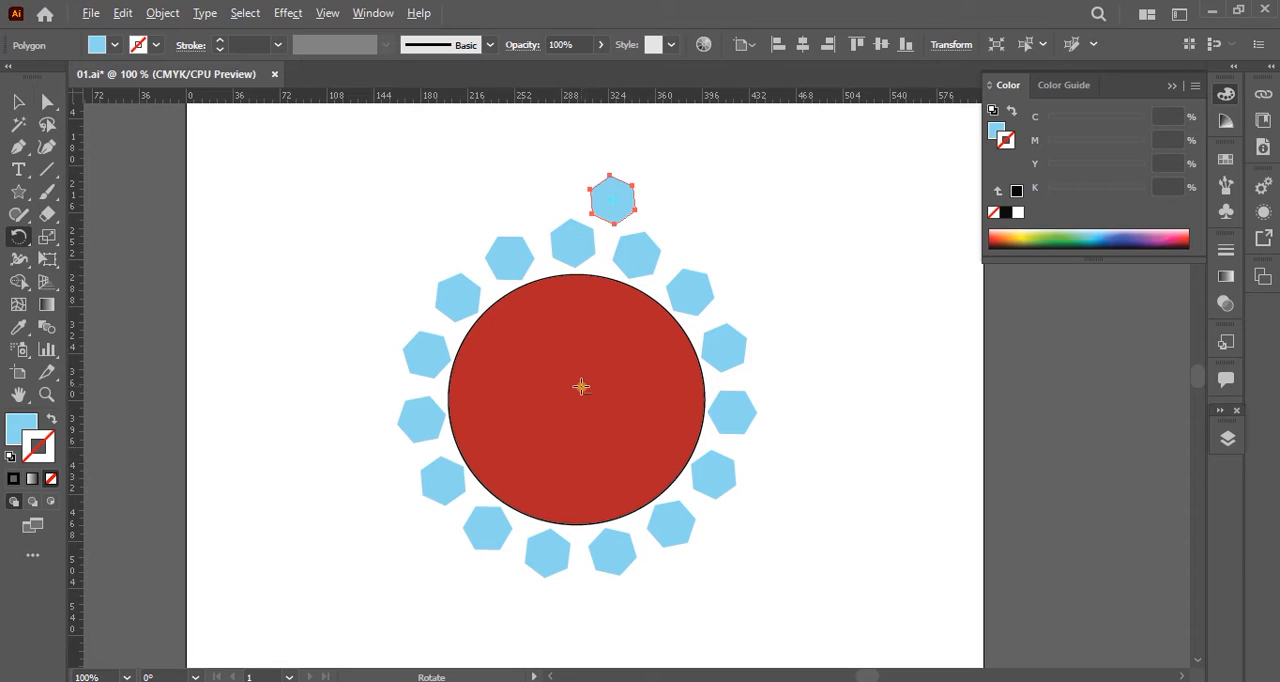
{"action": "left_click", "coordinate": [575, 379], "text": "alt"}
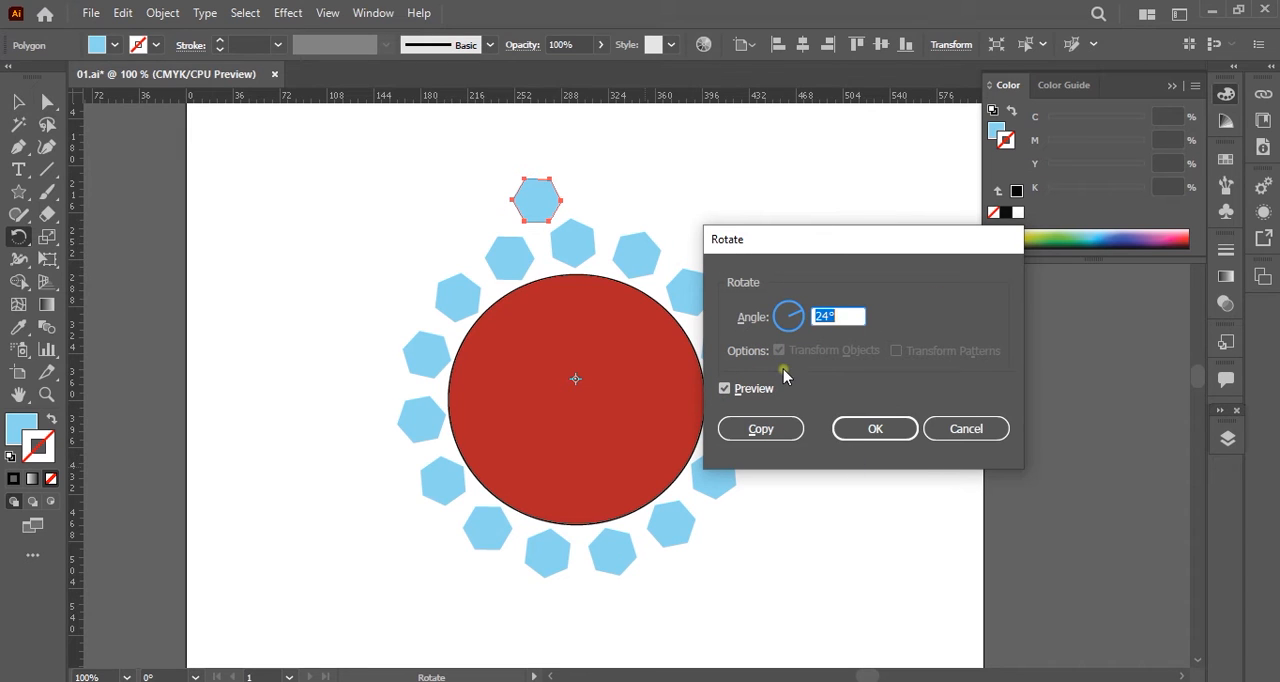
{"action": "left_click", "coordinate": [762, 430]}
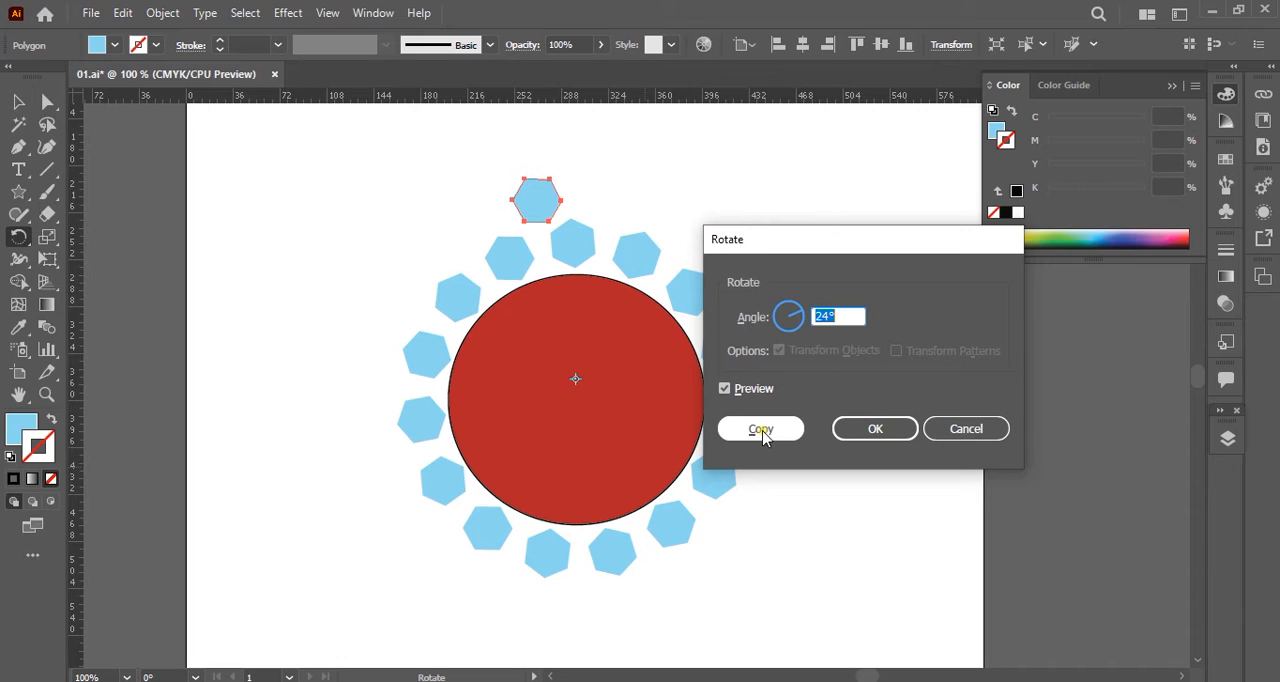
{"action": "left_click", "coordinate": [762, 430]}
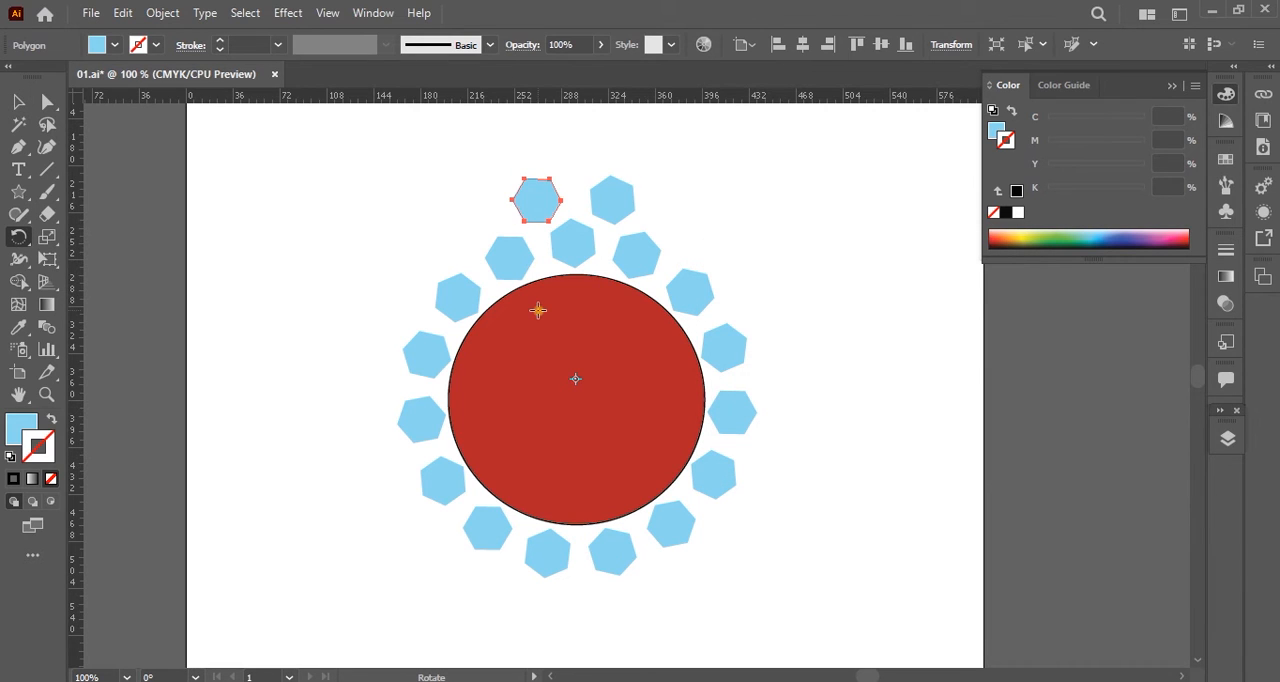
Repeat the 24° rotated copy of the outer hexagon until an offset second ring surrounds the circle.
{"action": "key", "text": "ctrl+d"}
{"action": "key", "text": "ctrl+d"}
{"action": "key", "text": "ctrl+d"}
{"action": "key", "text": "ctrl+d"}
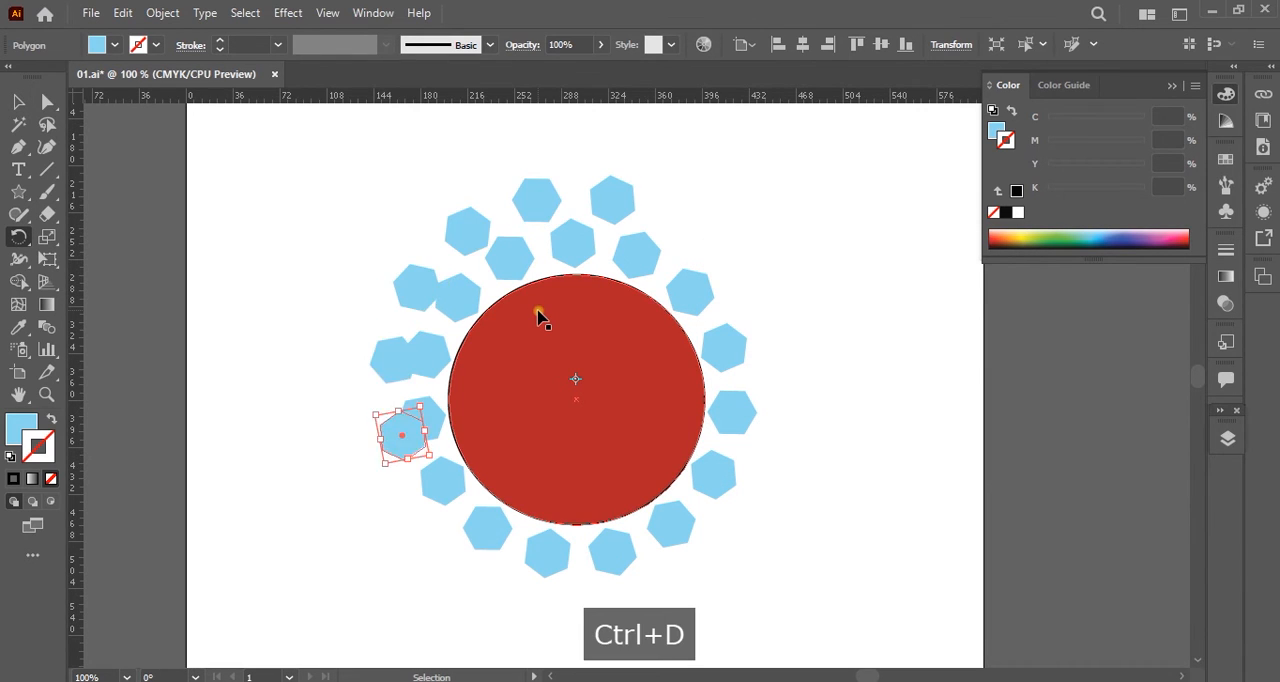
{"action": "key", "text": "ctrl+d"}
{"action": "key", "text": "ctrl+d"}
{"action": "key", "text": "ctrl+d"}
{"action": "key", "text": "ctrl+d"}
{"action": "key", "text": "ctrl+d"}
{"action": "key", "text": "ctrl+d"}
{"action": "key", "text": "ctrl+d"}
{"action": "key", "text": "ctrl+d"}
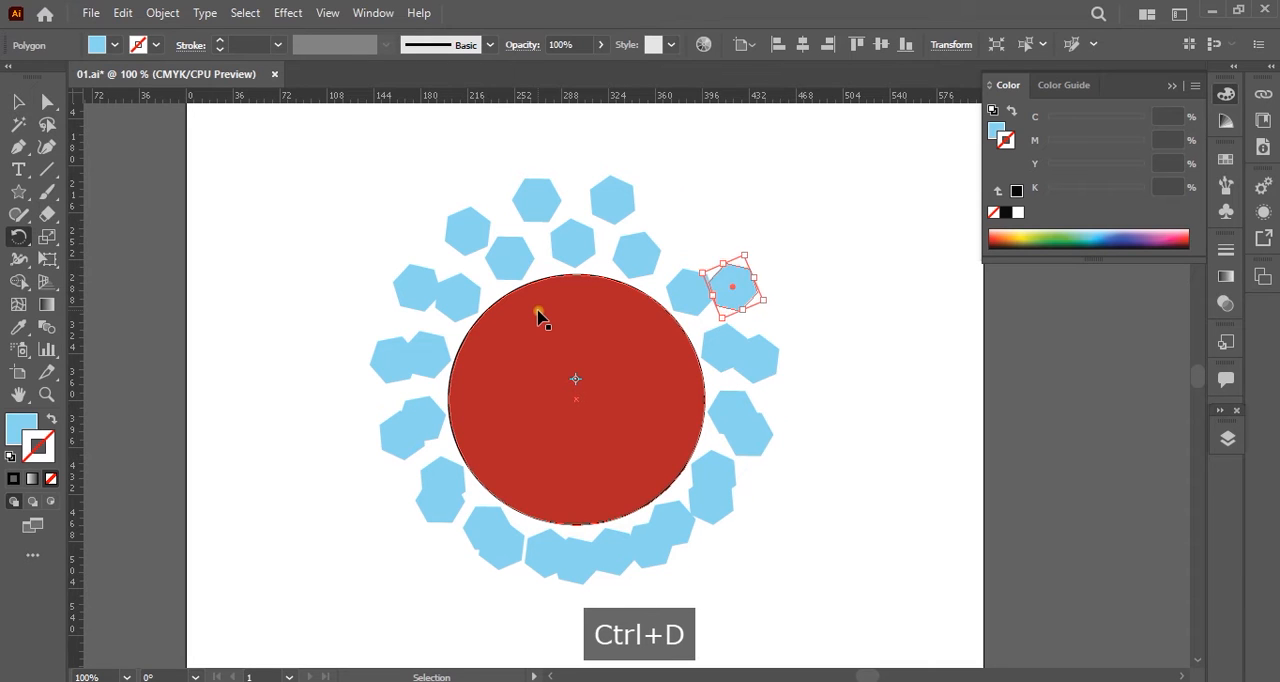
{"action": "key", "text": "ctrl+d"}
{"action": "key", "text": "ctrl+d"}
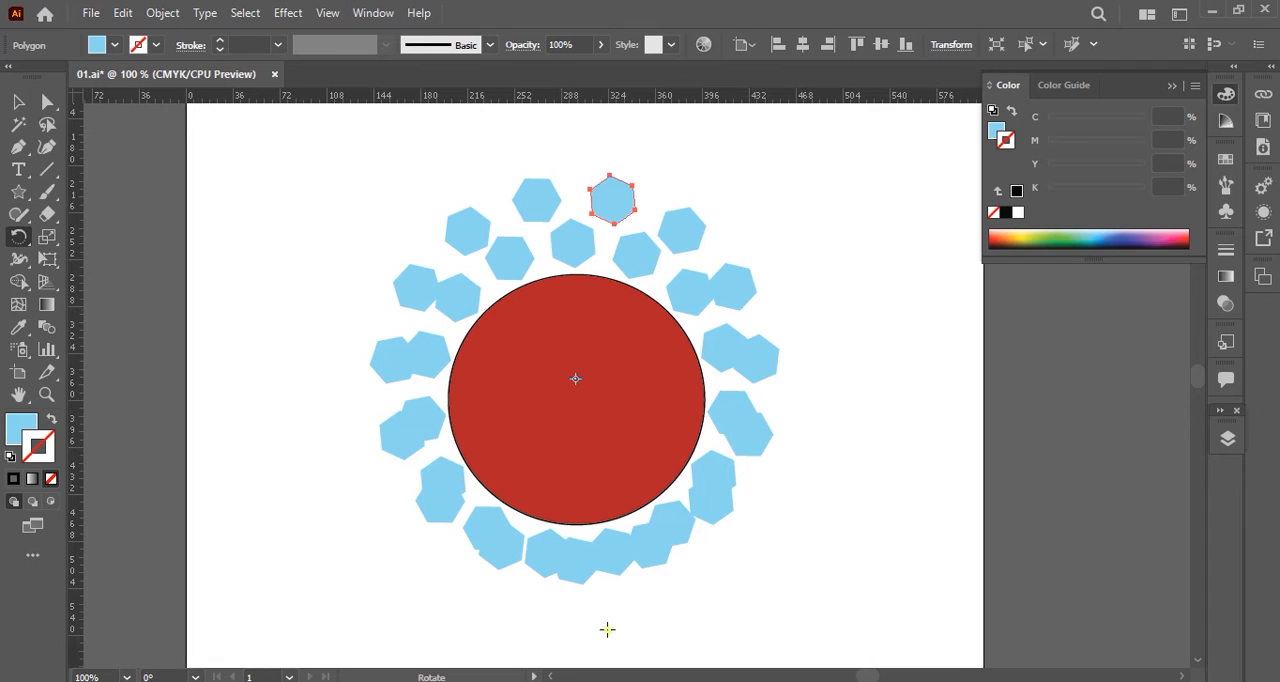
Undo the offset second ring of hexagons, including the duplicated outer hexagon, leaving only the inner ring around the circle.
{"action": "key", "text": "ctrl+z"}
{"action": "key", "text": "ctrl+z"}
{"action": "key", "text": "ctrl+z"}
{"action": "key", "text": "ctrl+z"}
{"action": "key", "text": "ctrl+z"}
{"action": "key", "text": "ctrl+z"}
{"action": "key", "text": "ctrl+z"}
{"action": "key", "text": "ctrl+z"}
{"action": "key", "text": "ctrl+z"}
{"action": "key", "text": "ctrl+z"}
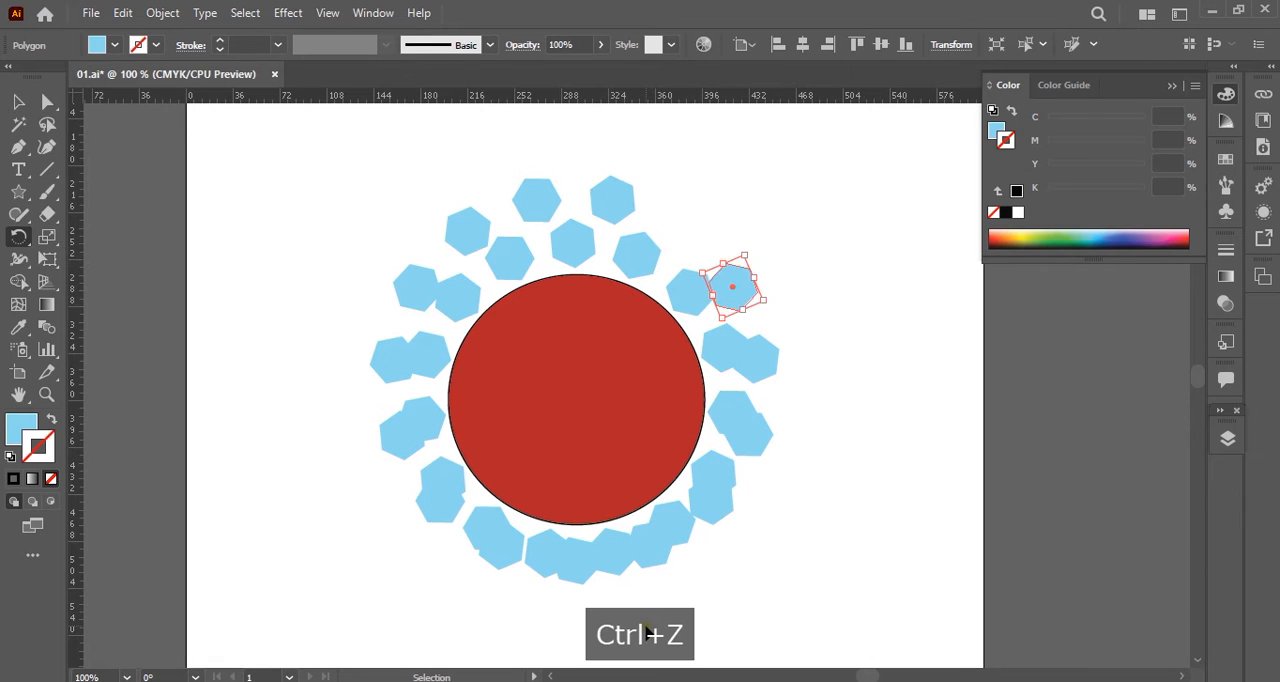
{"action": "key", "text": "ctrl+z"}
{"action": "key", "text": "ctrl+z"}
{"action": "key", "text": "ctrl+z"}
{"action": "key", "text": "ctrl+z"}
{"action": "key", "text": "ctrl+z"}
{"action": "key", "text": "ctrl+z"}
{"action": "key", "text": "ctrl+z"}
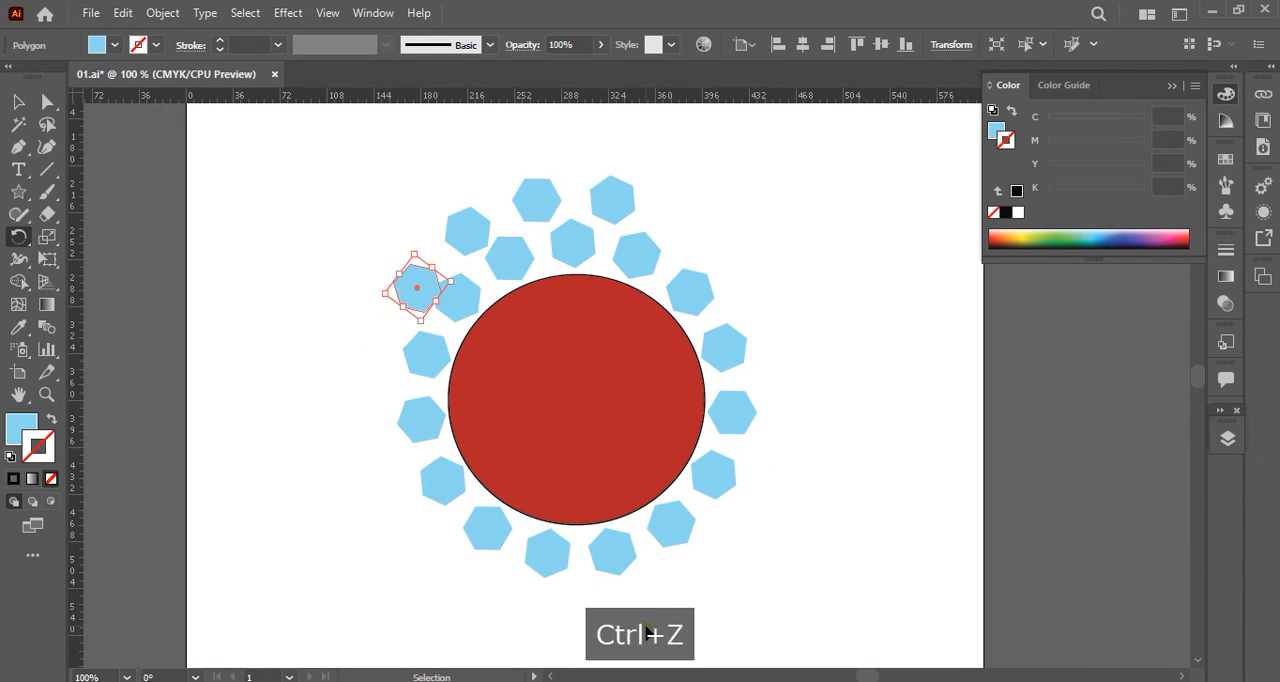
{"action": "key", "text": "ctrl+z"}
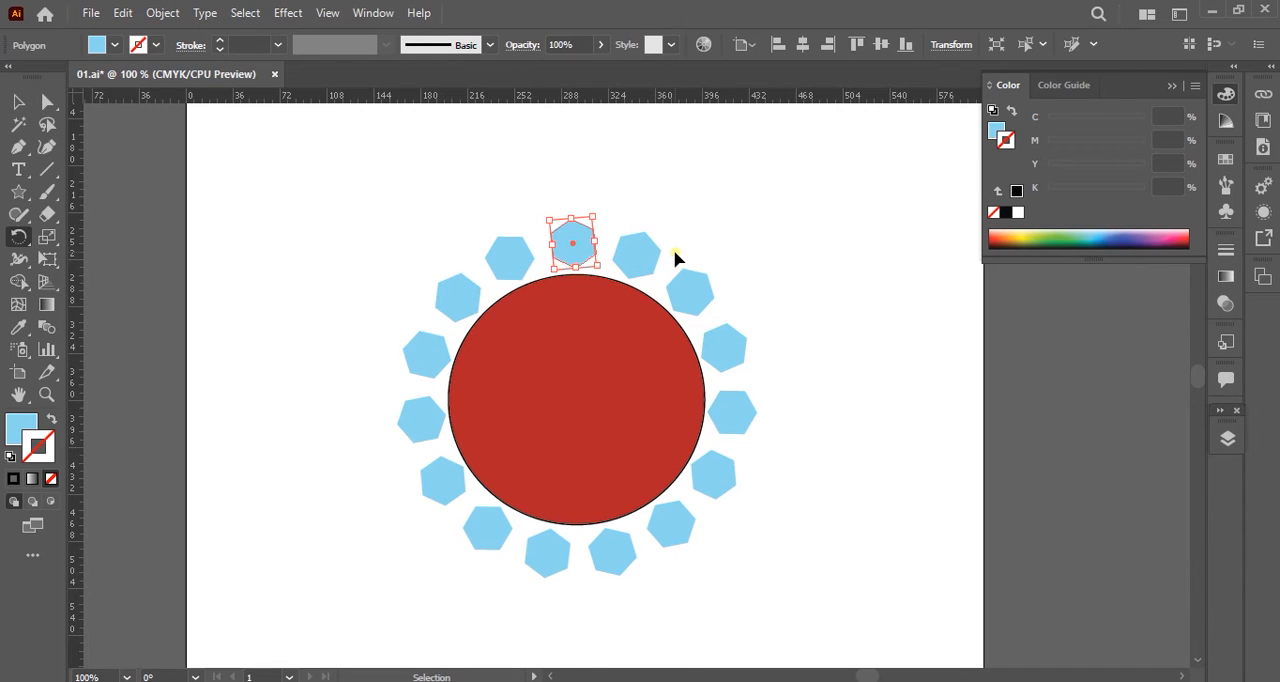
Place a horizontal and a vertical ruler guide crossing at the red circle's centre.
{"action": "key", "text": "ctrl+r"}
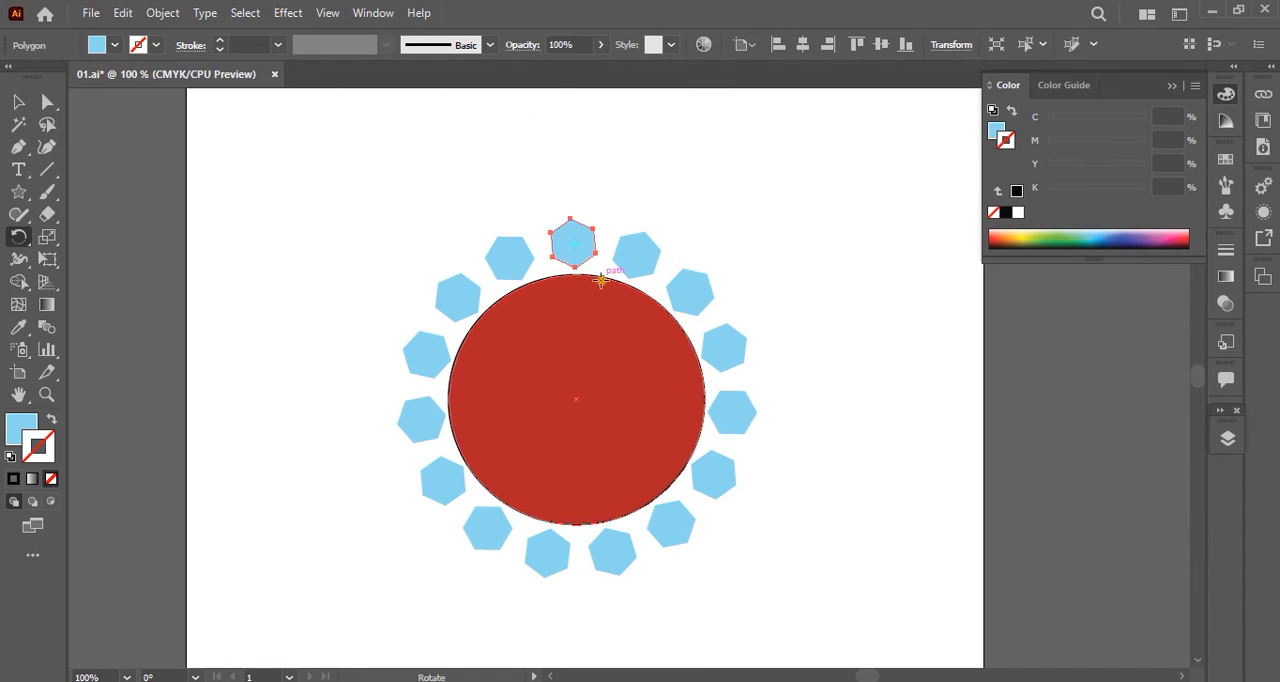
{"action": "key", "text": "v"}
{"action": "key", "text": "ctrl+r"}
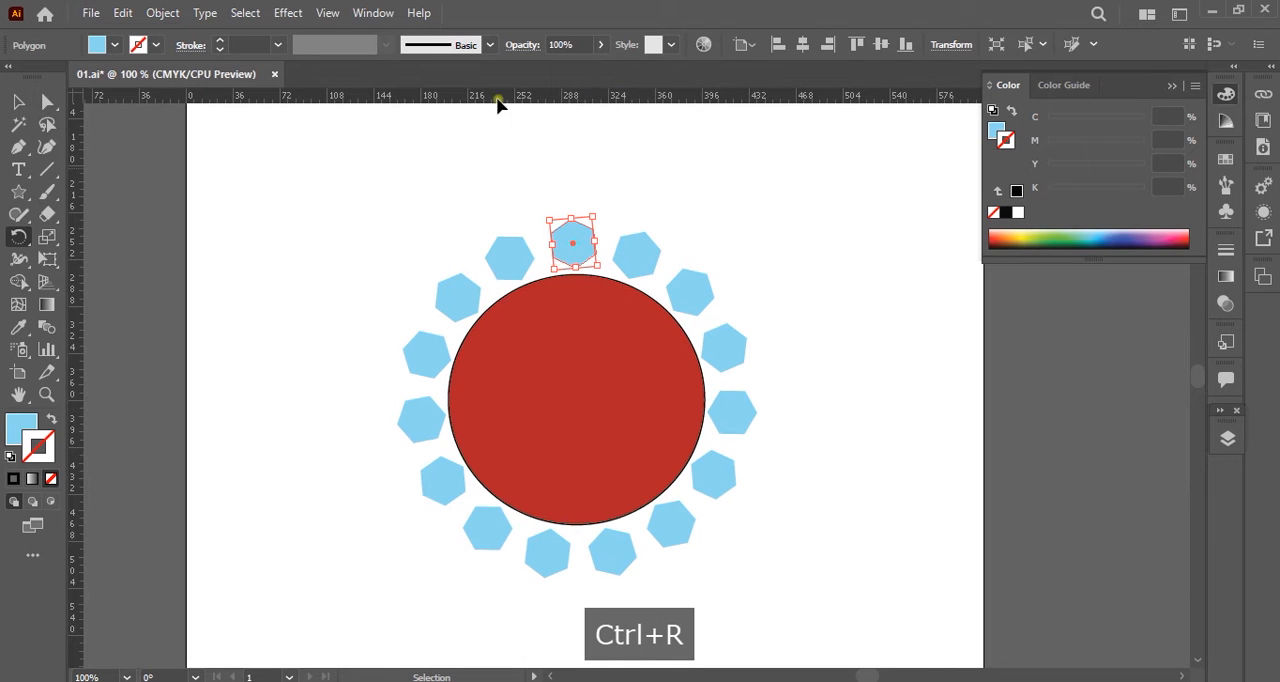
{"action": "left_click", "coordinate": [597, 417], "text": "ctrl"}
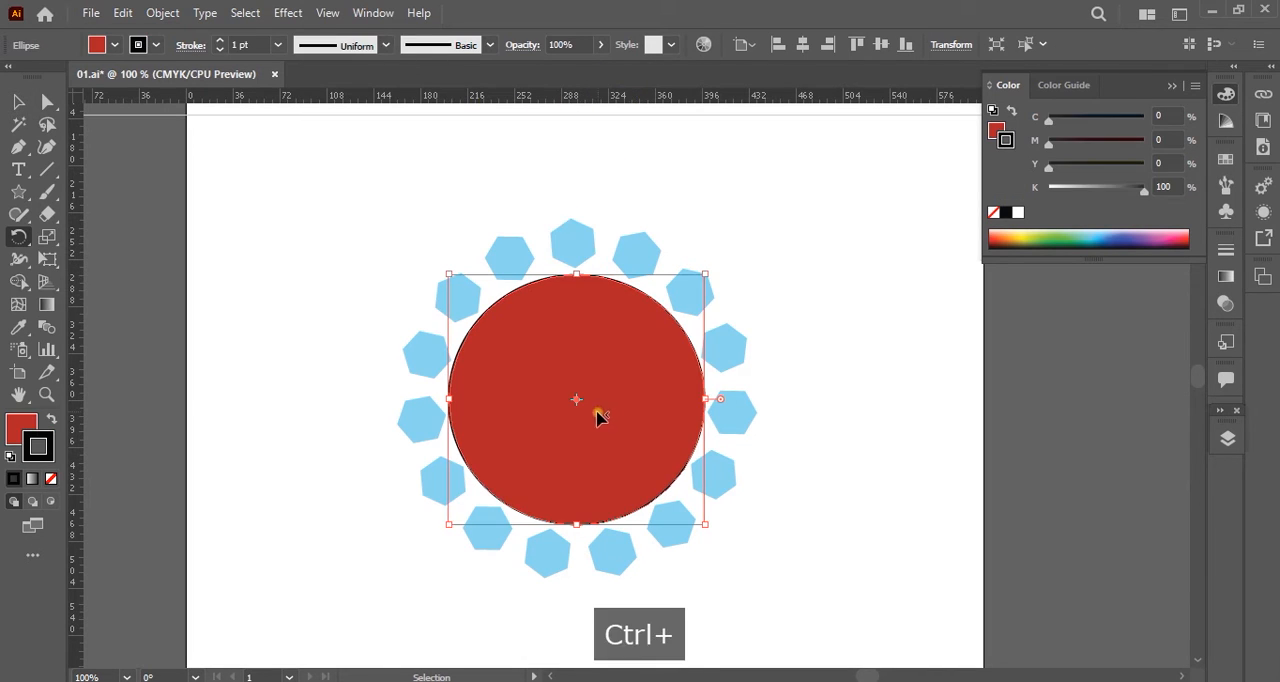
{"action": "left_click_drag", "start_coordinate": [577, 114], "coordinate": [582, 401]}
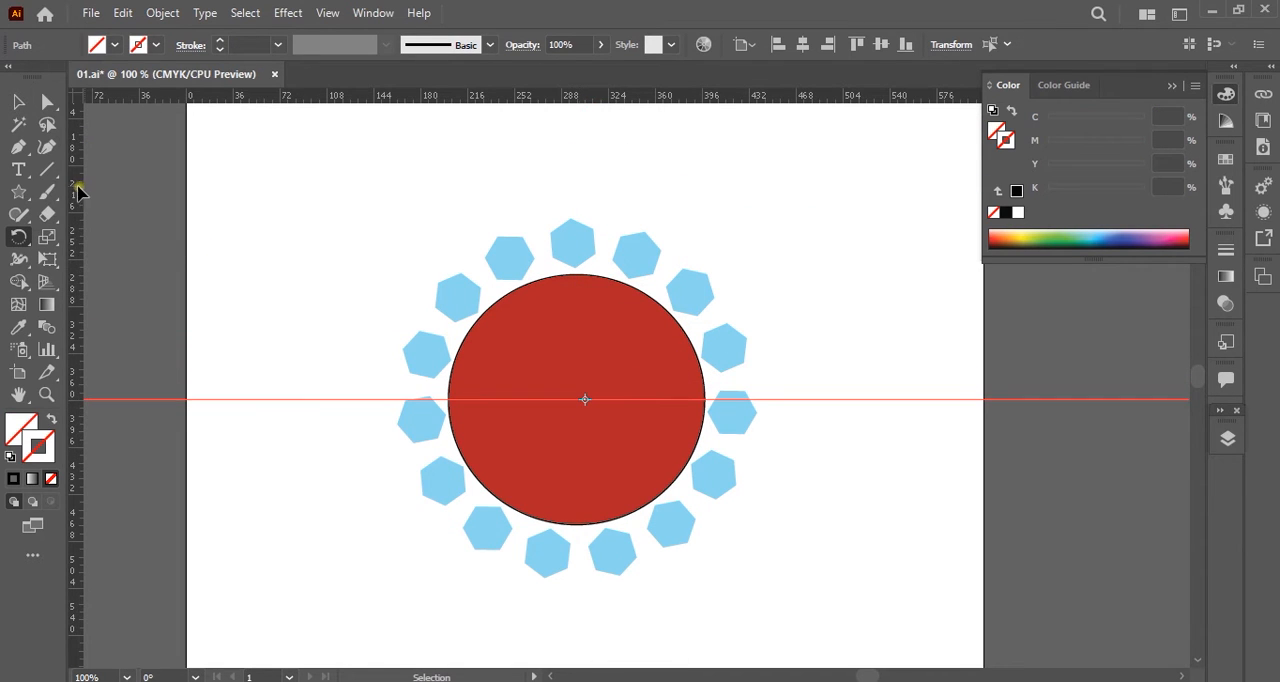
{"action": "left_click_drag", "start_coordinate": [80, 131], "coordinate": [580, 403]}
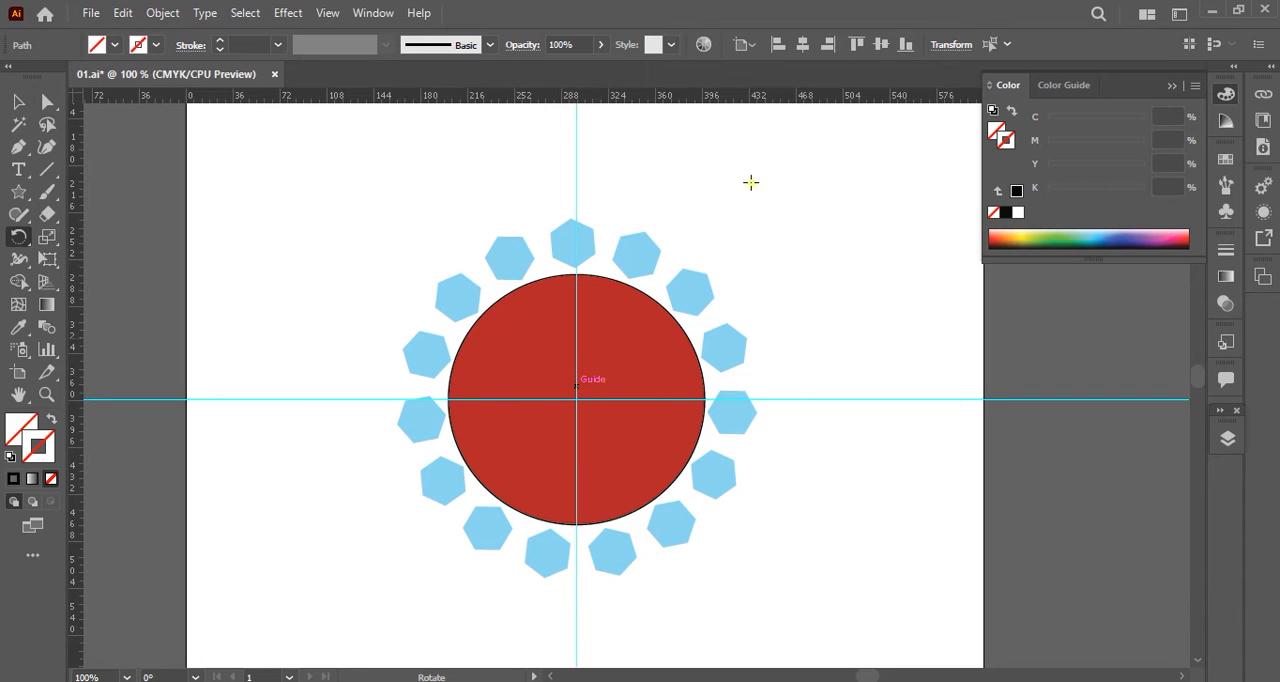
{"action": "left_click", "coordinate": [840, 278], "text": "ctrl"}
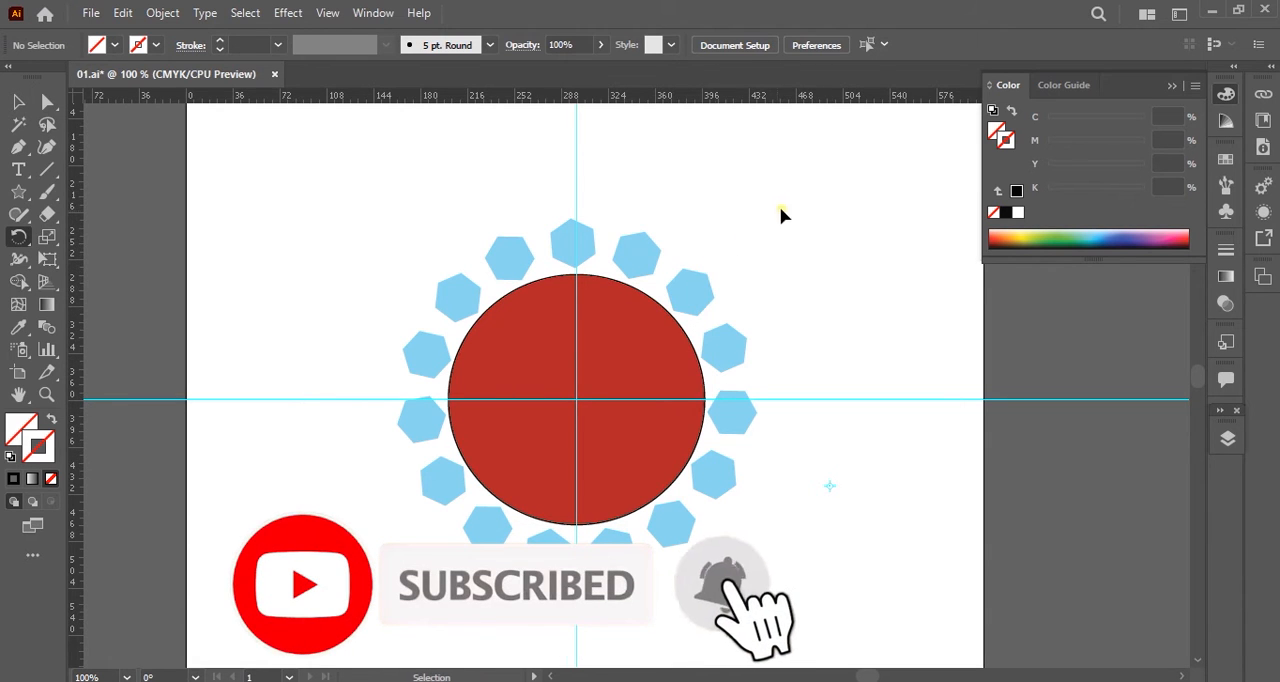
Lock the horizontal and vertical guides so they cannot be selected together with the artwork.
{"action": "left_click_drag", "start_coordinate": [792, 198], "coordinate": [363, 631]}
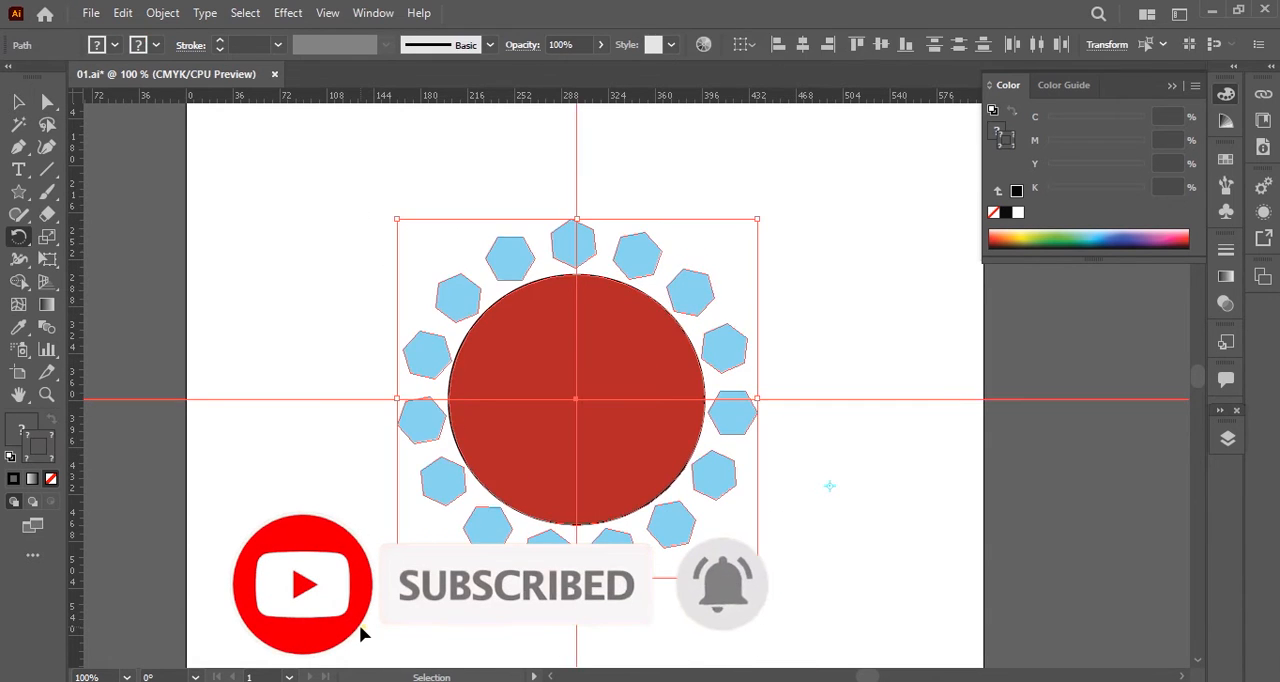
{"action": "key", "text": "Escape"}
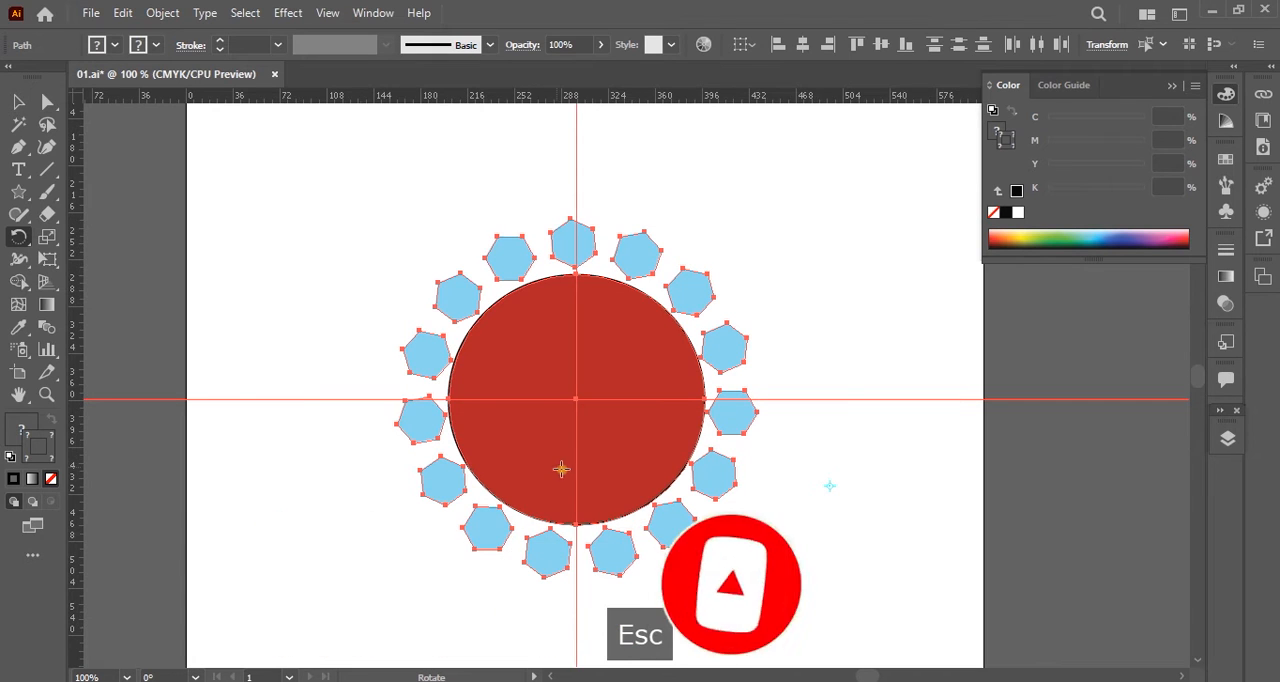
{"action": "left_click", "coordinate": [826, 264]}
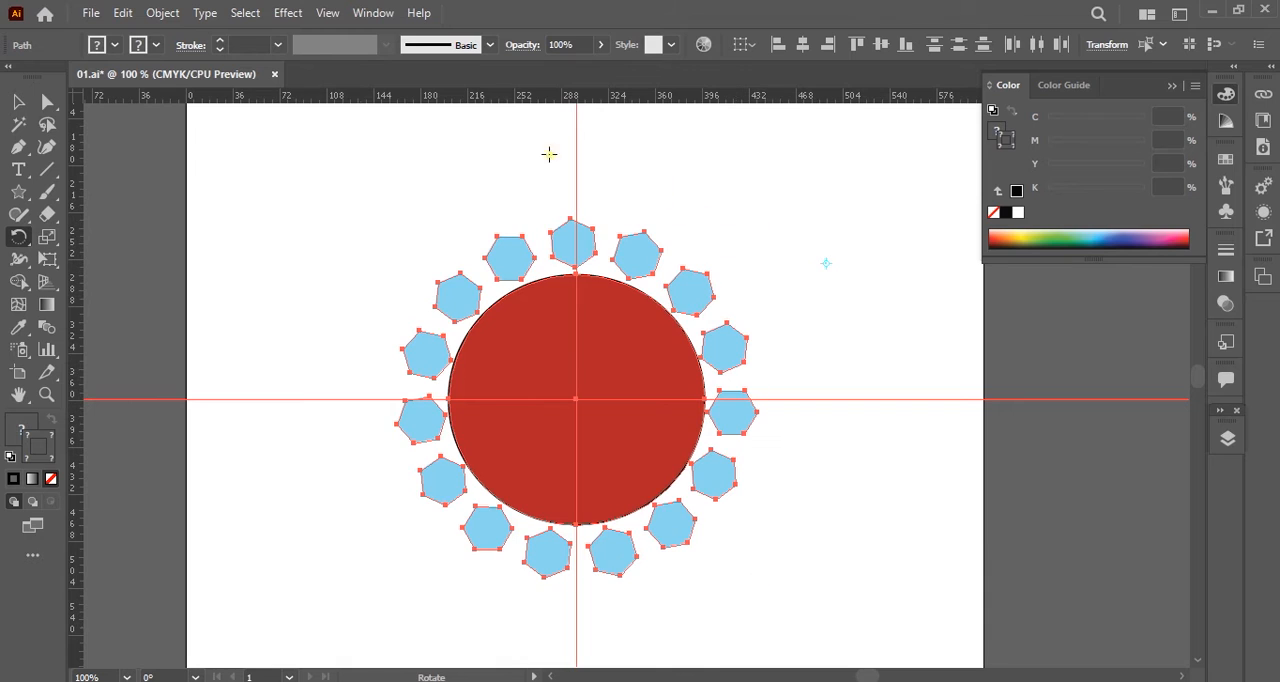
{"action": "left_click", "coordinate": [17, 101]}
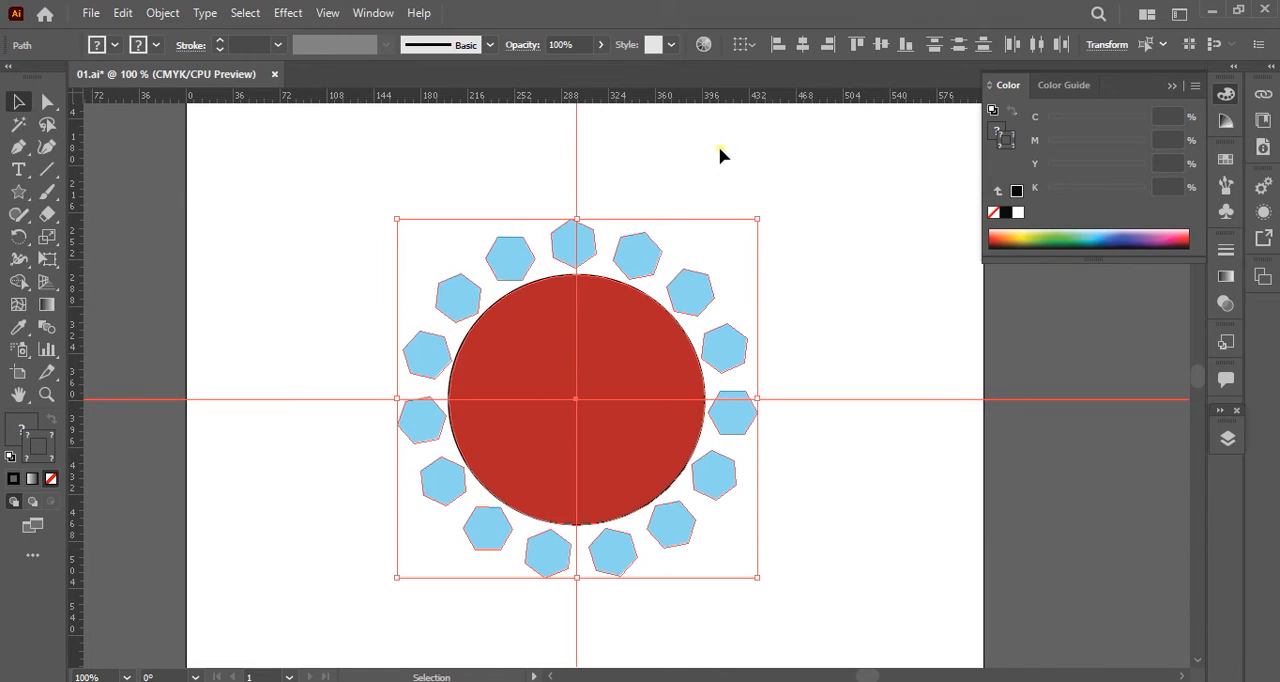
{"action": "left_click_drag", "start_coordinate": [676, 155], "coordinate": [551, 188]}
{"action": "left_click", "coordinate": [818, 402], "text": "ctrl"}
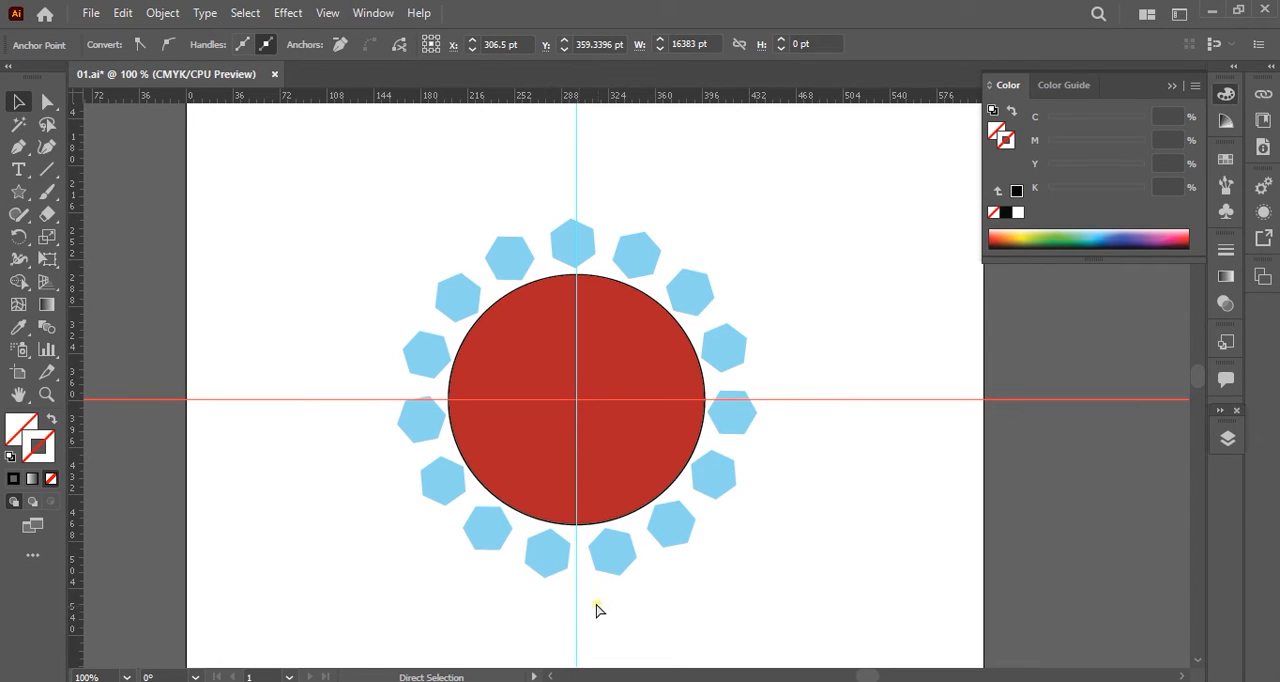
{"action": "left_click_drag", "start_coordinate": [597, 604], "coordinate": [535, 622]}
{"action": "left_click_drag", "start_coordinate": [353, 329], "coordinate": [309, 429]}
{"action": "right_click", "coordinate": [316, 398]}
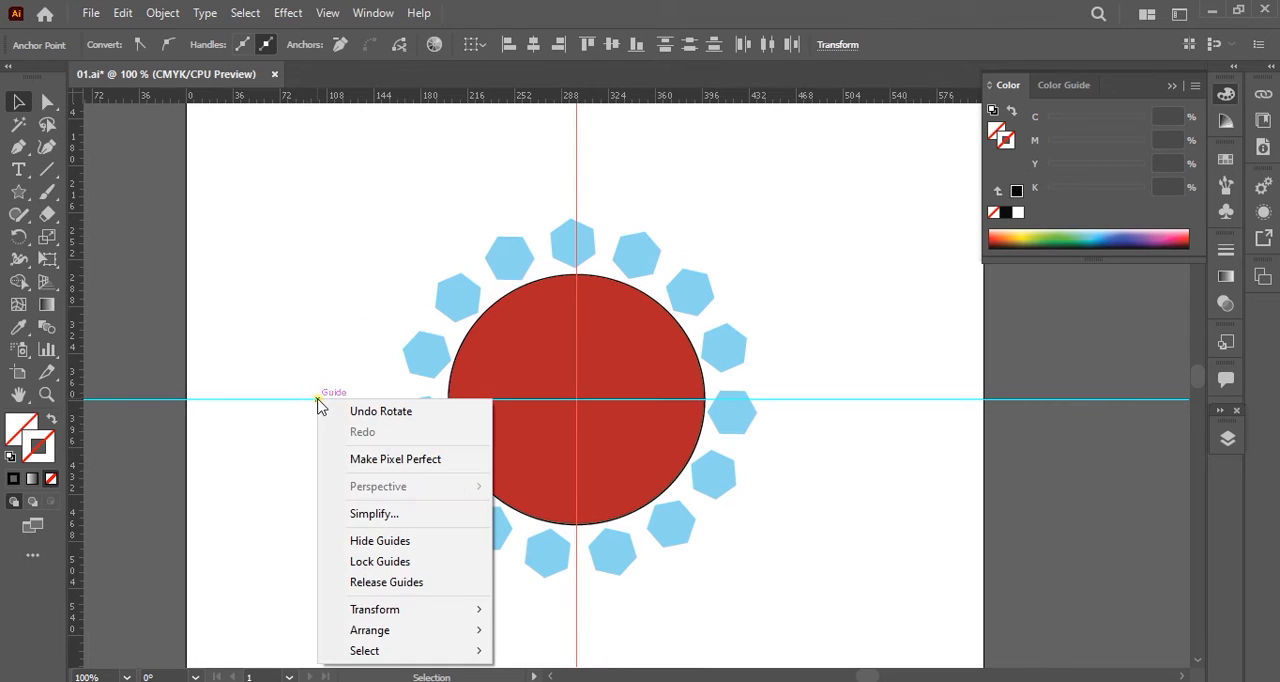
{"action": "left_click", "coordinate": [428, 564]}
Test the locked guides by deleting the circle and all hexagons, undo the deletion, and deselect everything.
{"action": "left_click_drag", "start_coordinate": [777, 194], "coordinate": [327, 634]}
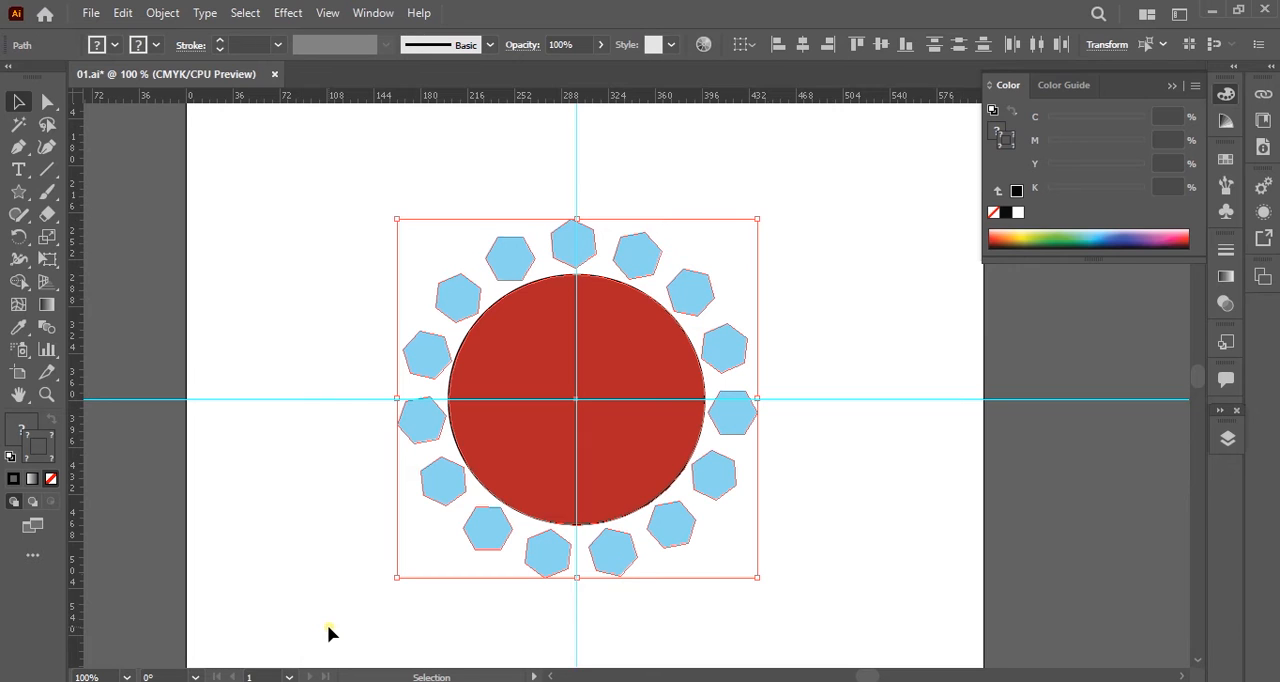
{"action": "key", "text": "Delete"}
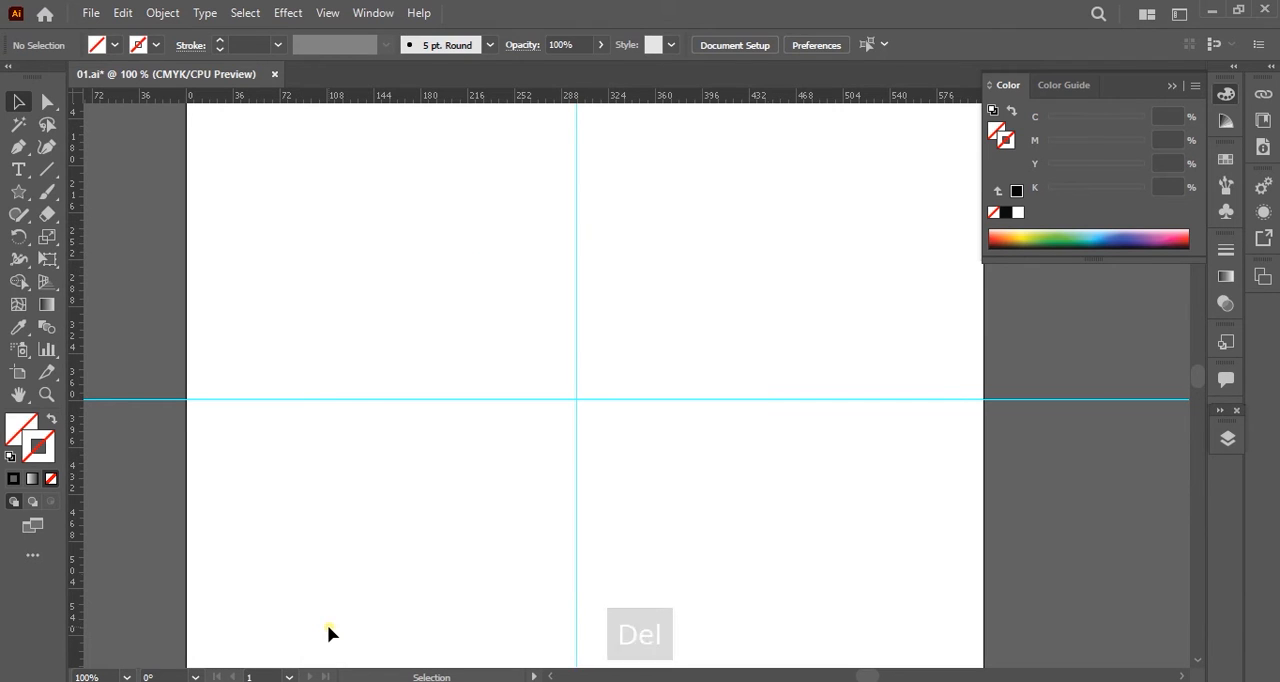
{"action": "key", "text": "ctrl+z"}
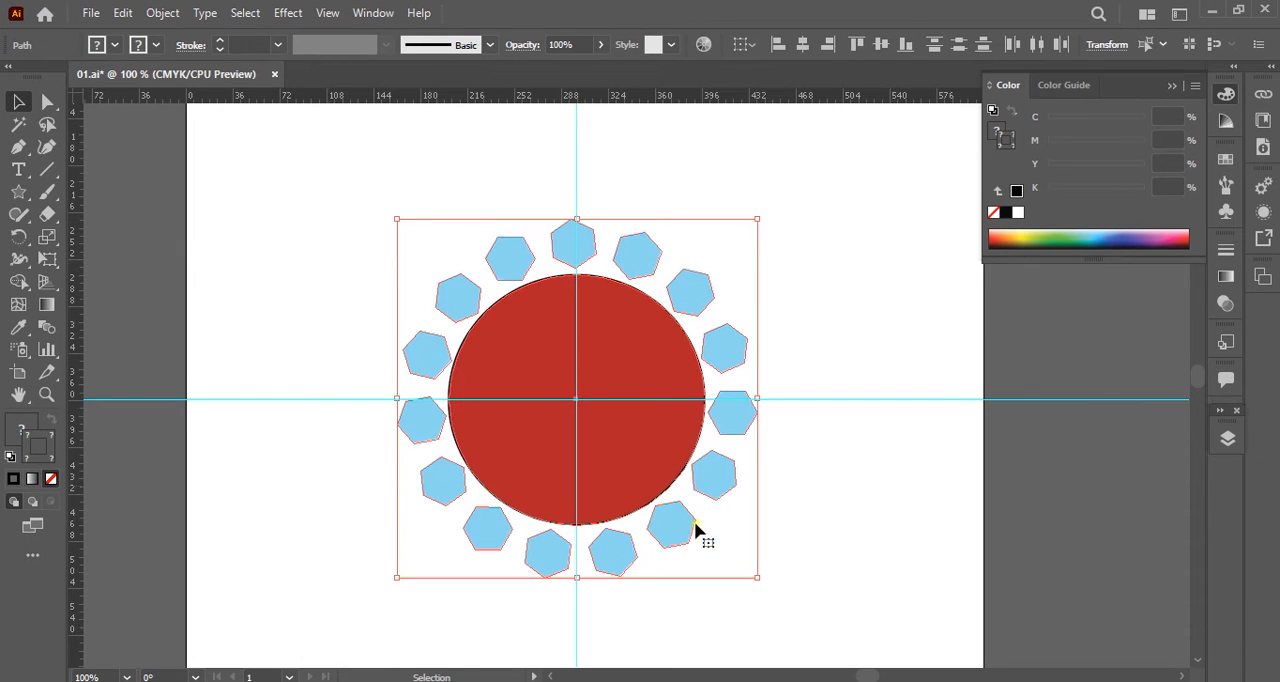
{"action": "left_click", "coordinate": [897, 512]}
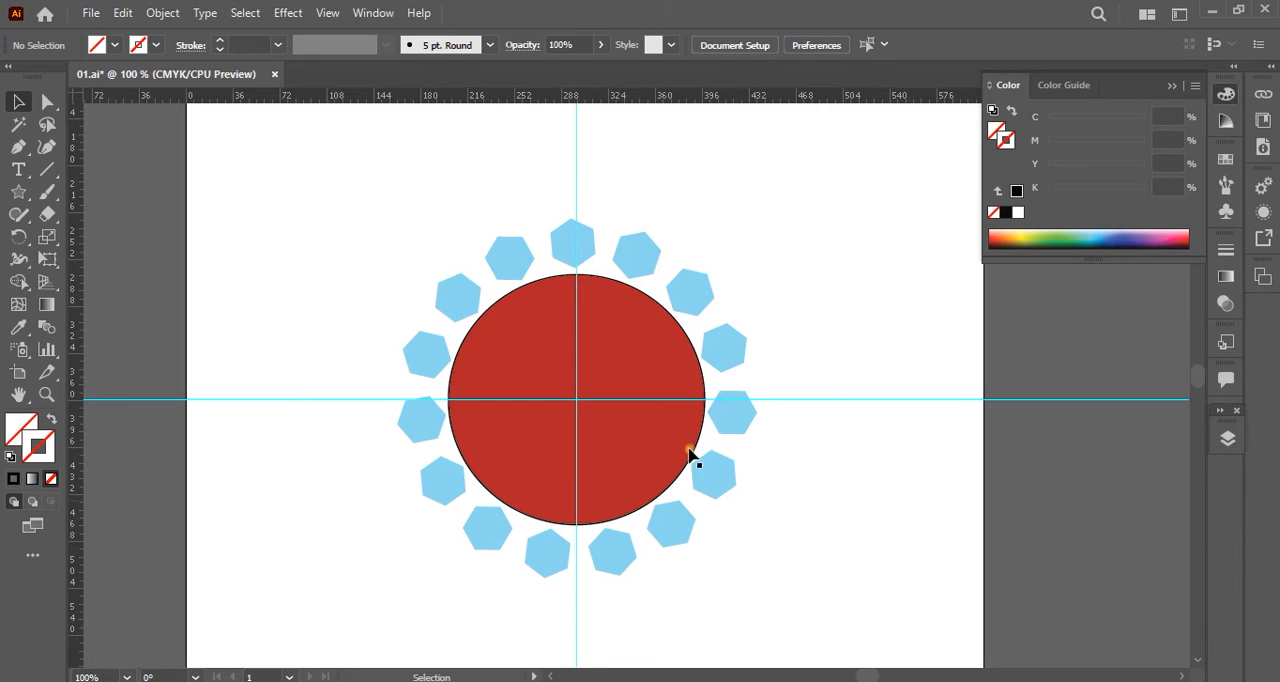
Duplicate the top hexagon just outside the ring and create a copy of it rotated by 24° around the guides' intersection.
{"action": "left_click", "coordinate": [575, 244]}
{"action": "left_click_drag", "start_coordinate": [576, 246], "coordinate": [616, 204]}
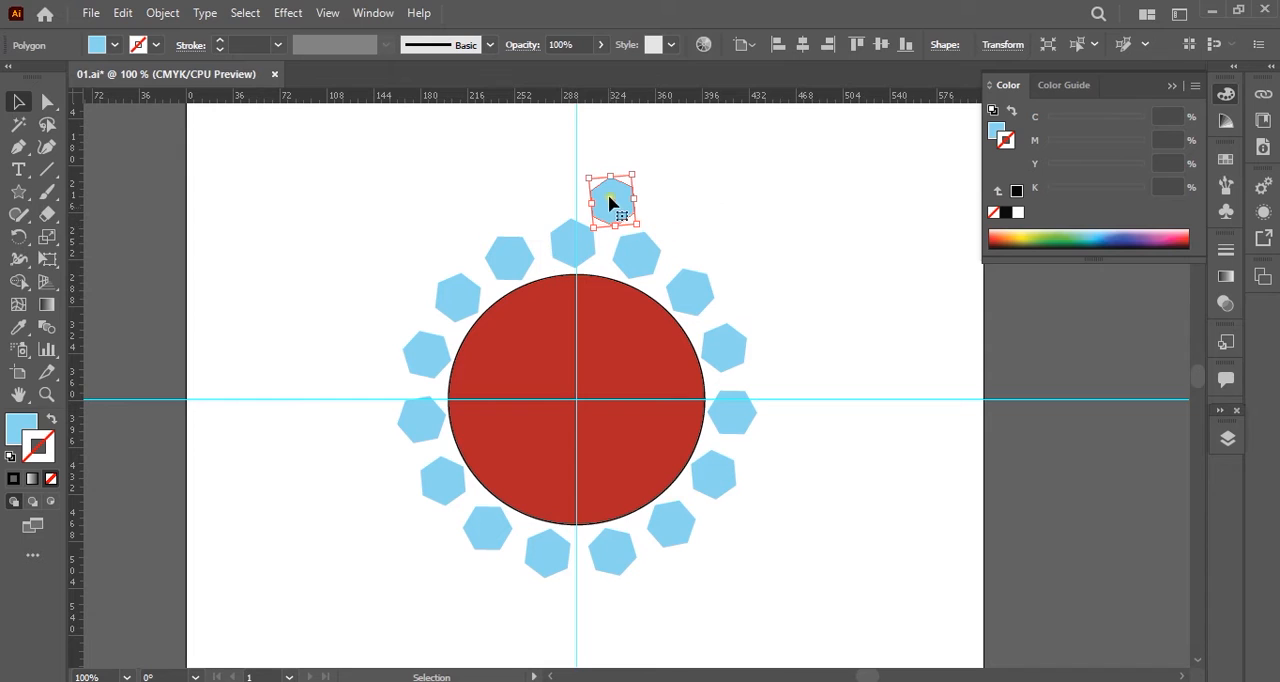
{"action": "left_click", "coordinate": [18, 236]}
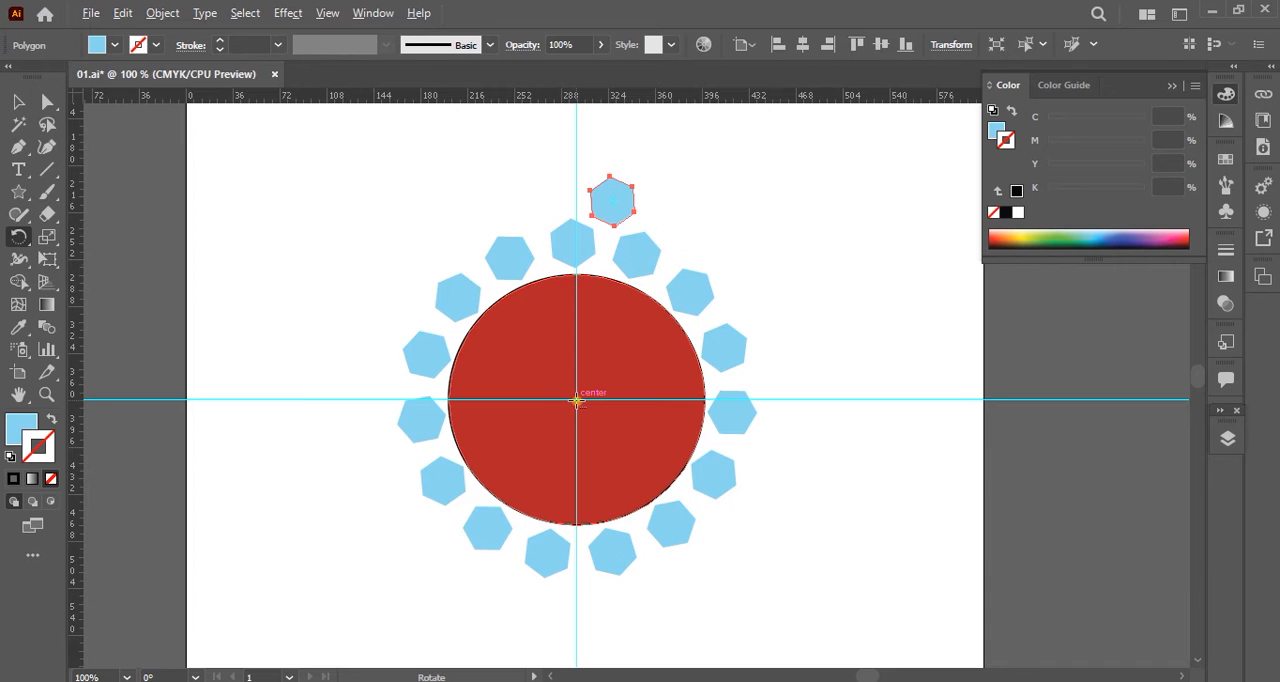
{"action": "scroll", "coordinate": [576, 400], "scroll_direction": "up", "scroll_amount": 6}
{"action": "scroll", "coordinate": [576, 400], "scroll_direction": "down", "scroll_amount": 6}
{"action": "scroll", "coordinate": [576, 400], "scroll_direction": "up", "scroll_amount": 2}
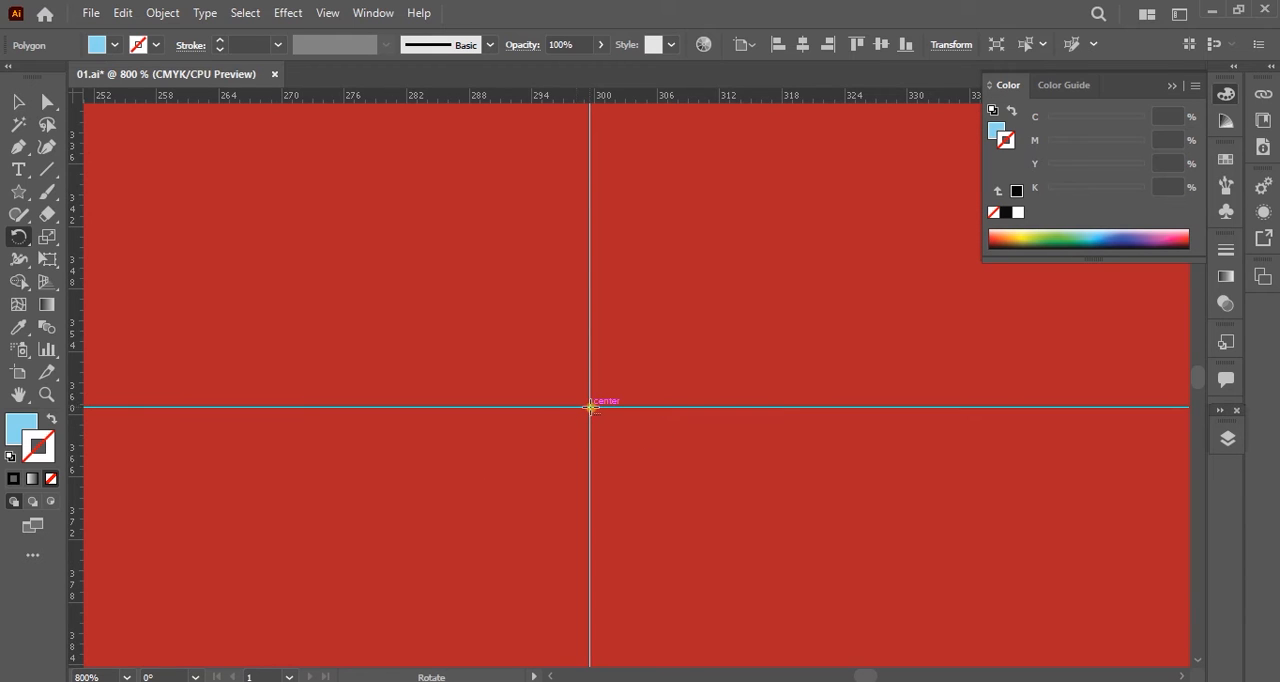
{"action": "left_click", "coordinate": [590, 408], "text": "alt"}
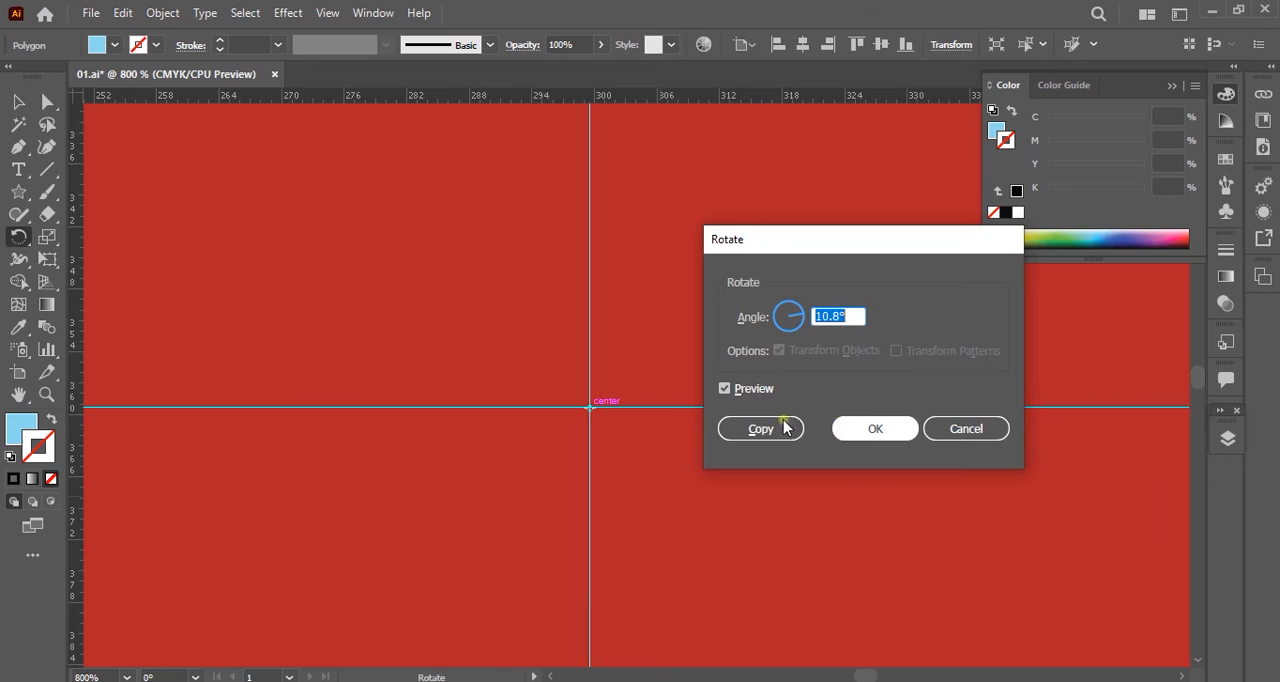
{"action": "type", "text": "24"}
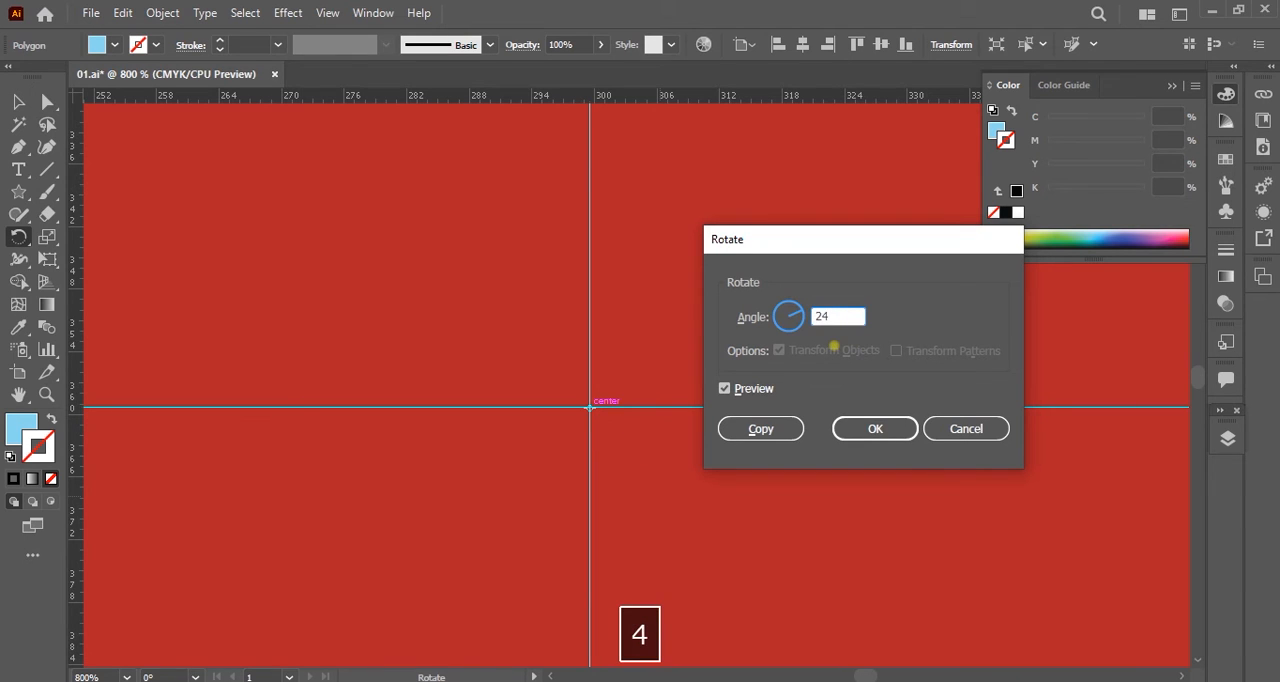
{"action": "left_click", "coordinate": [792, 428]}
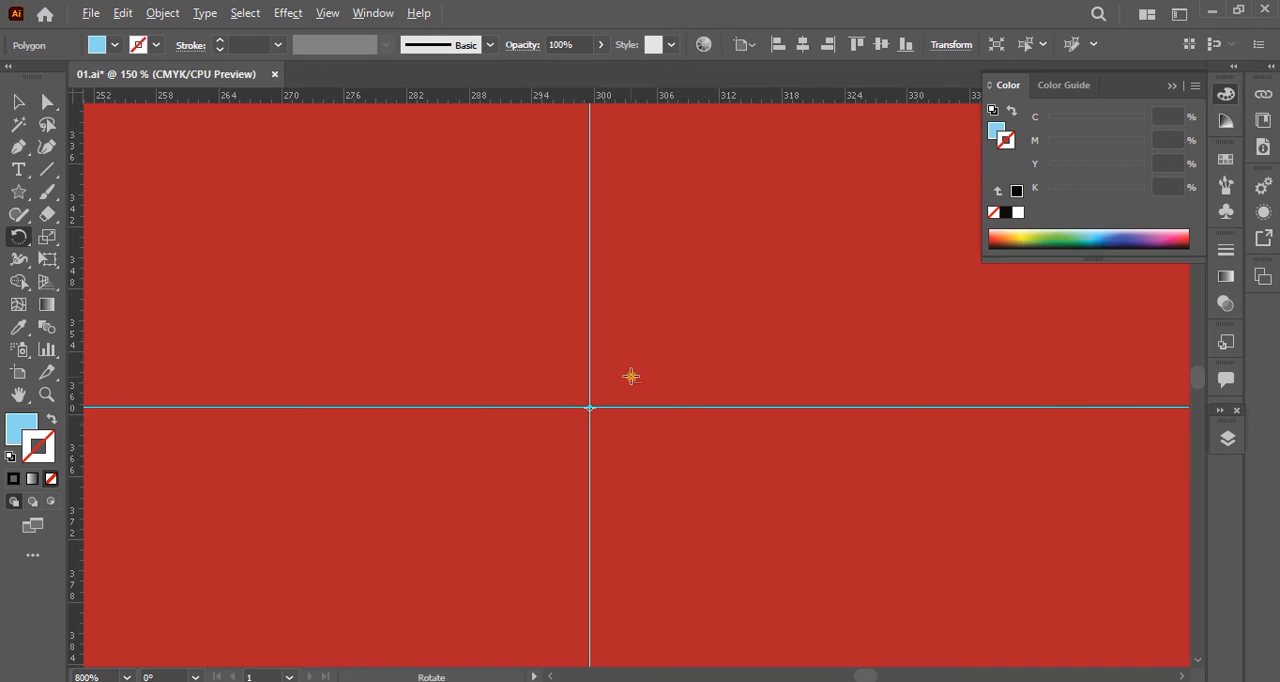
Repeat the 24° rotated copy until a complete outer ring of hexagons surrounds the inner one, and undo the surplus last copy.
{"action": "scroll", "coordinate": [631, 376], "scroll_direction": "down", "scroll_amount": 5, "text": "alt"}
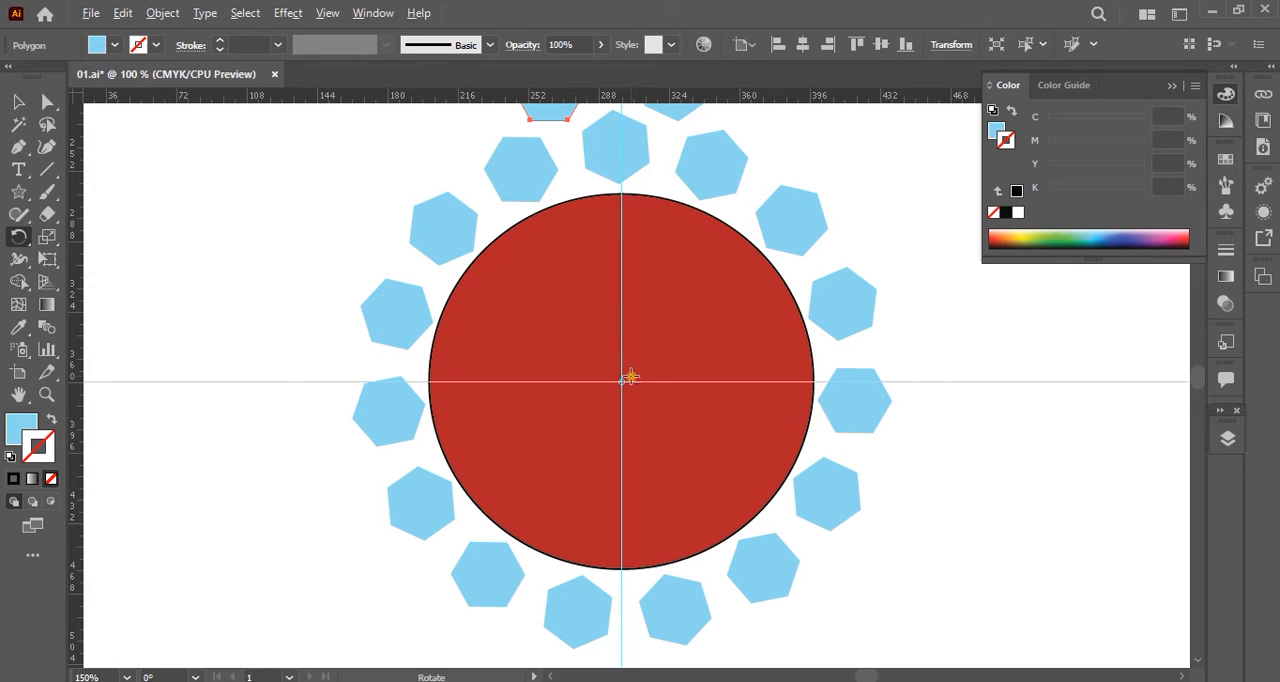
{"action": "scroll", "coordinate": [631, 376], "scroll_direction": "down", "scroll_amount": 1, "text": "alt"}
{"action": "key", "text": "ctrl"}
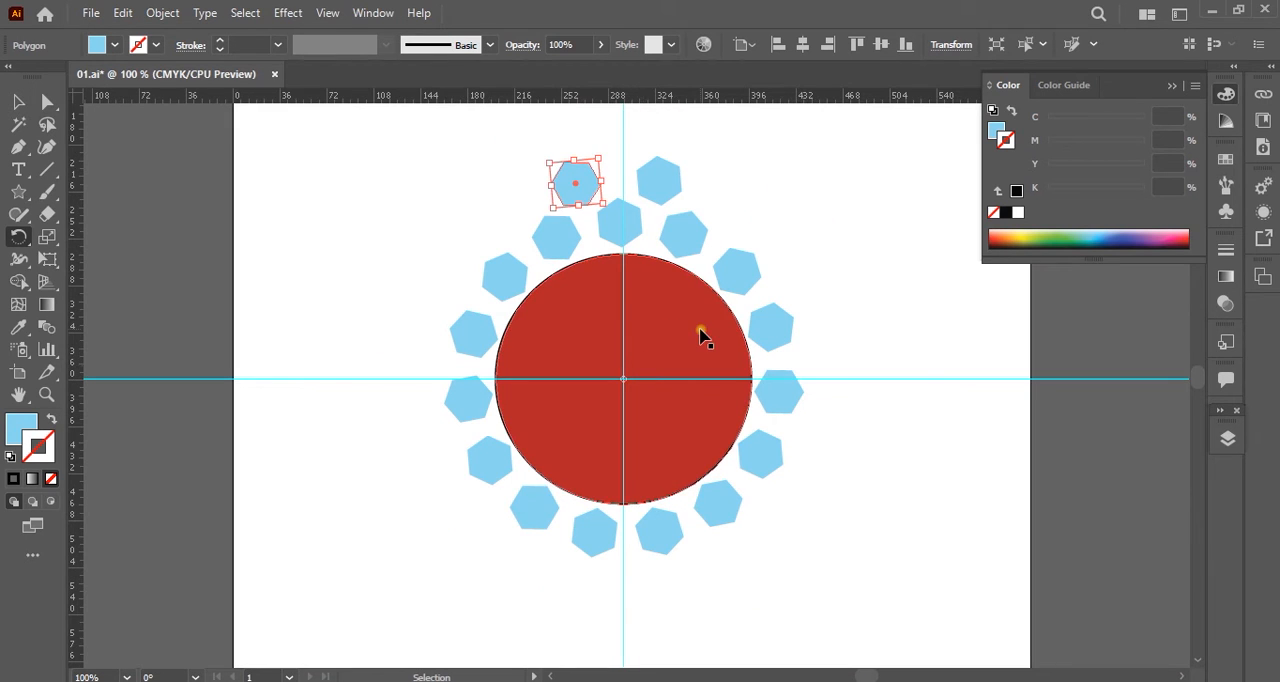
{"action": "key", "text": "ctrl+d"}
{"action": "key", "text": "ctrl+d"}
{"action": "key", "text": "ctrl+d"}
{"action": "key", "text": "ctrl+d"}
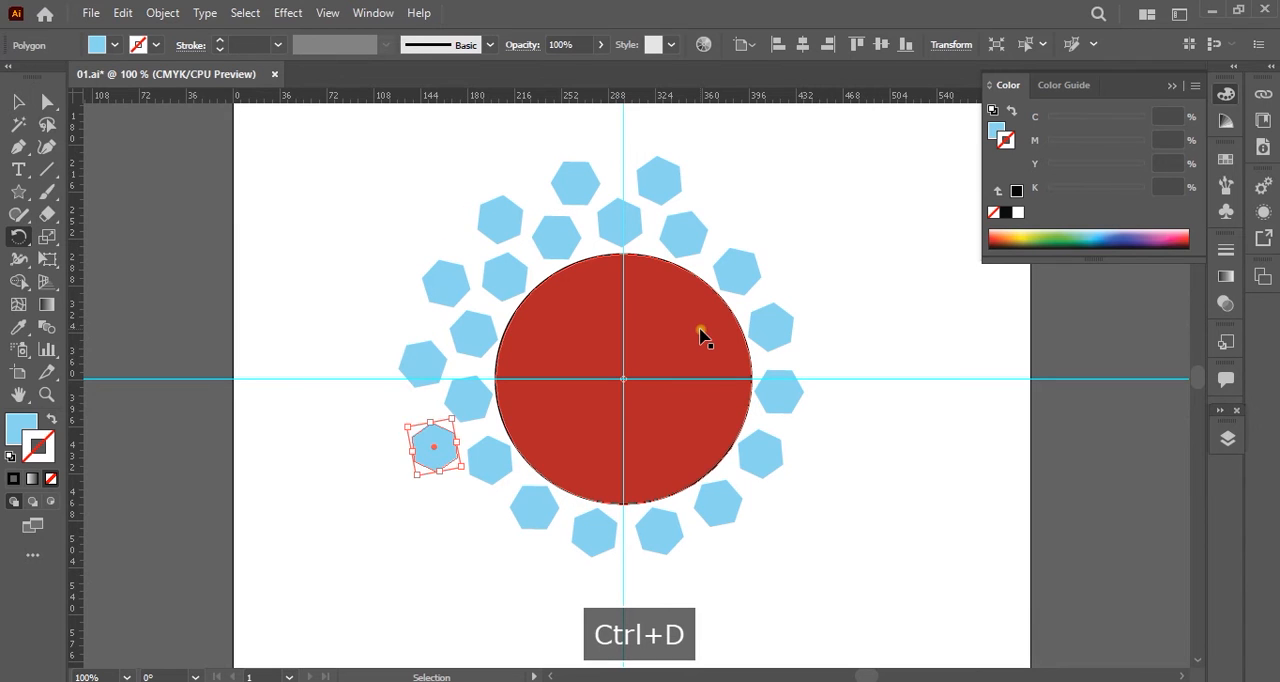
{"action": "key", "text": "ctrl+d"}
{"action": "key", "text": "ctrl+d"}
{"action": "key", "text": "ctrl+d"}
{"action": "key", "text": "ctrl+d"}
{"action": "key", "text": "ctrl+d"}
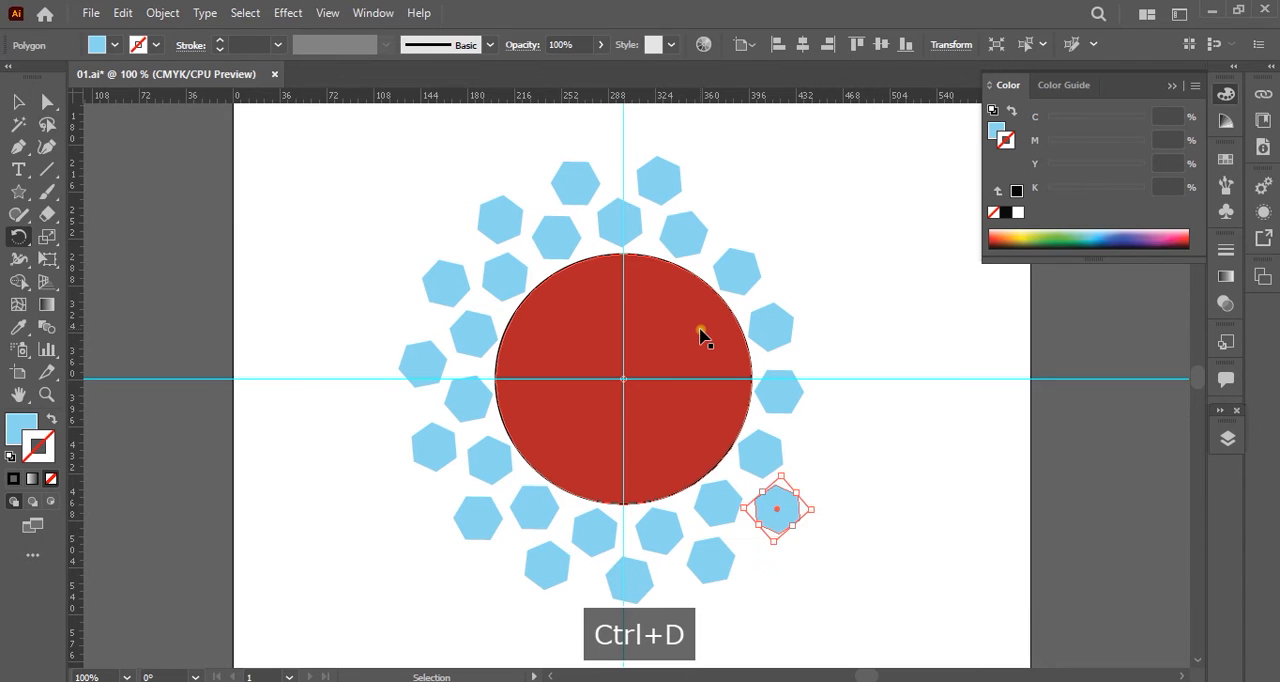
{"action": "key", "text": "ctrl+d"}
{"action": "key", "text": "ctrl+d"}
{"action": "key", "text": "ctrl+d"}
{"action": "key", "text": "ctrl+d"}
{"action": "key", "text": "ctrl+d"}
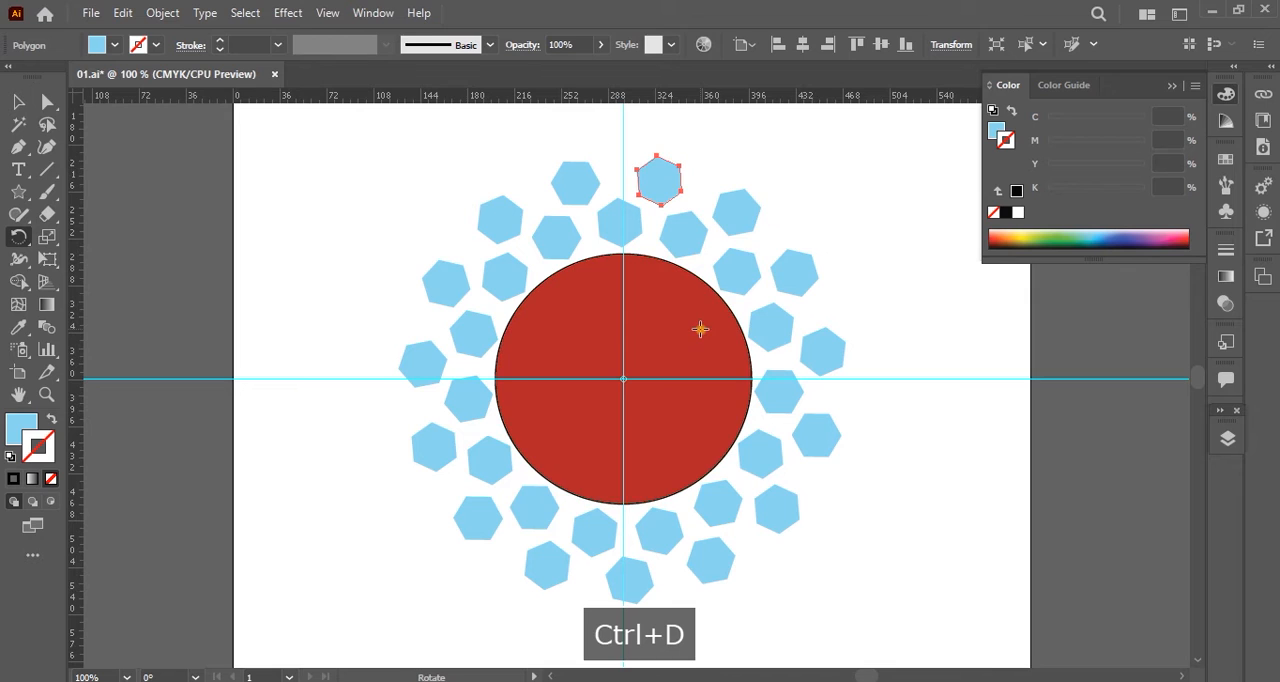
{"action": "key", "text": "ctrl+z"}
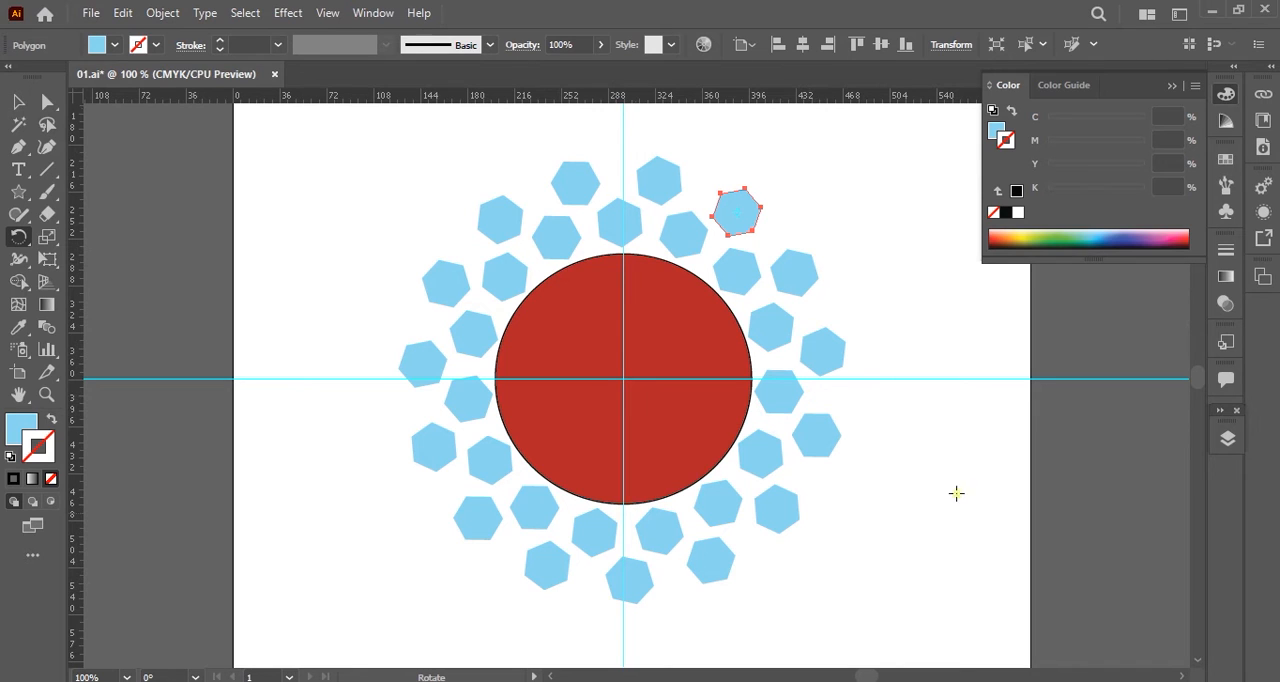
Delete the red circle and both rings of hexagons, keeping the locked guides, and hide the rulers.
{"action": "left_click", "coordinate": [18, 102]}
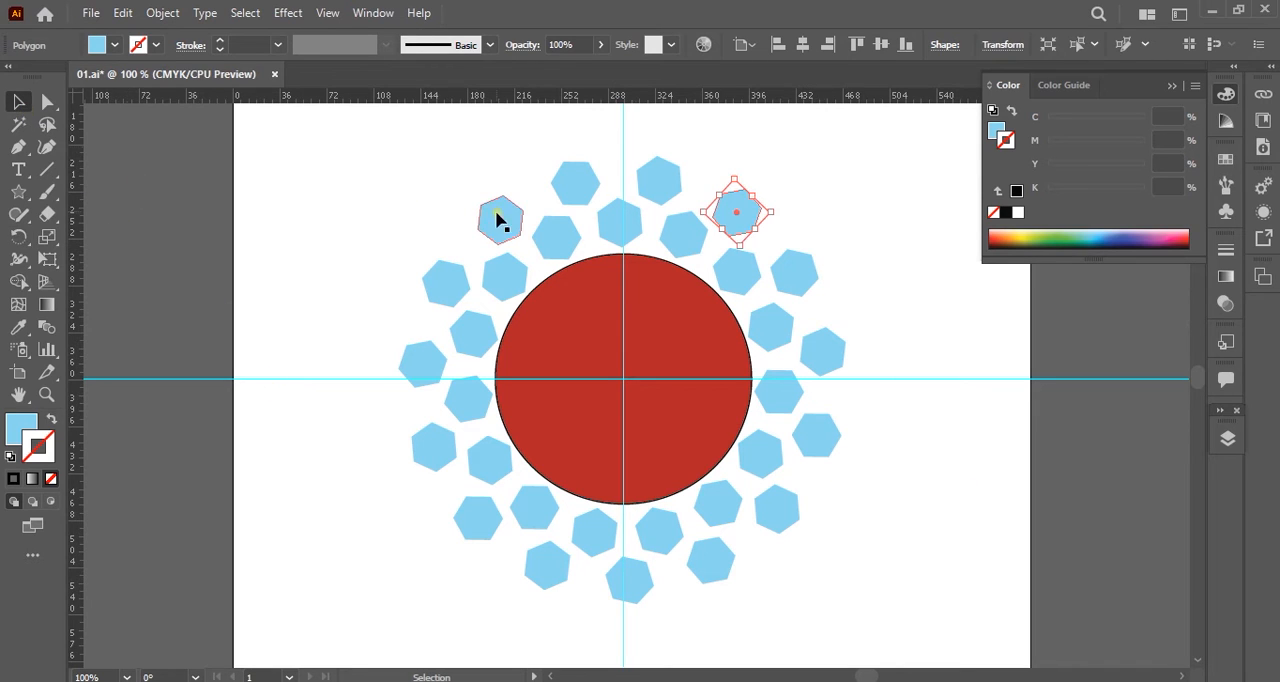
{"action": "left_click_drag", "start_coordinate": [910, 155], "coordinate": [267, 619]}
{"action": "key", "text": "Delete"}
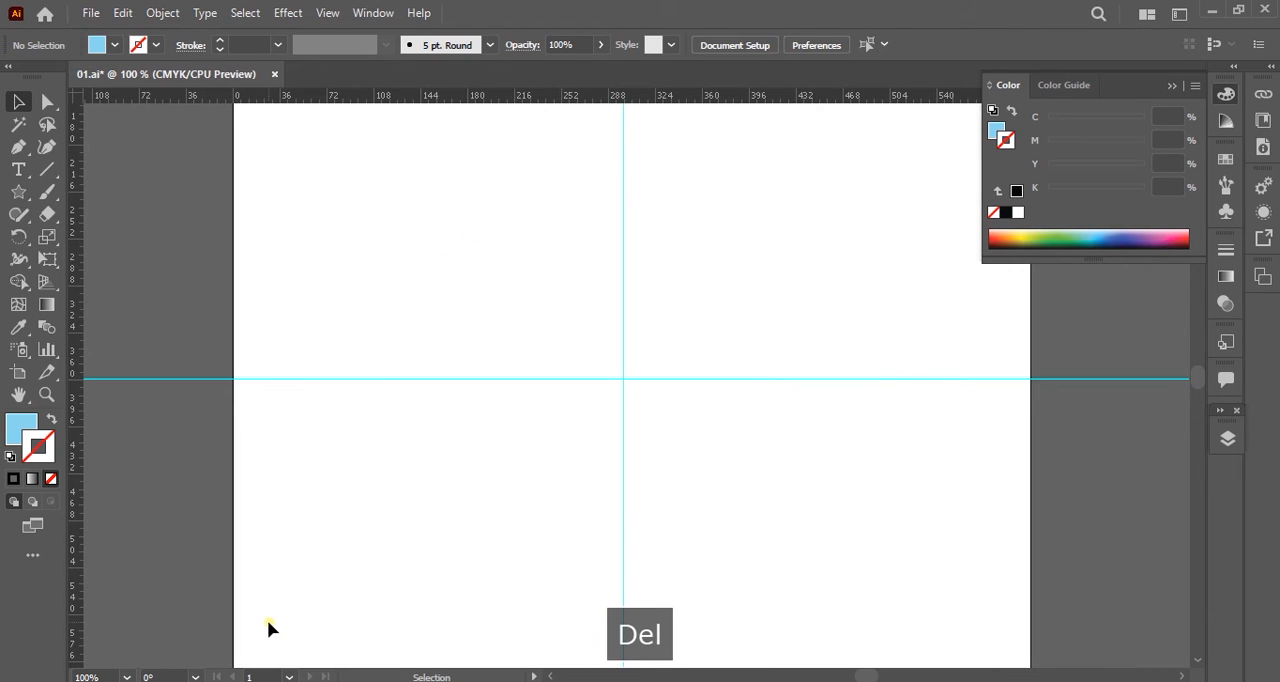
{"action": "key", "text": "a"}
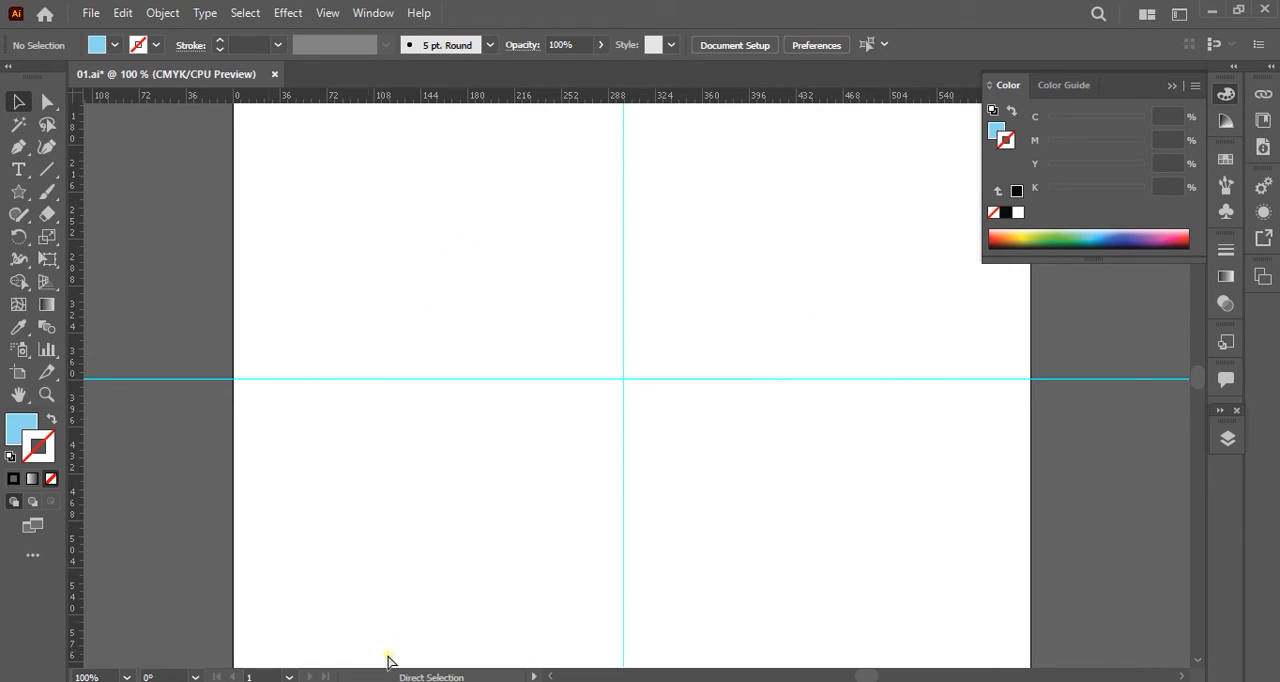
{"action": "key", "text": "ctrl+r"}
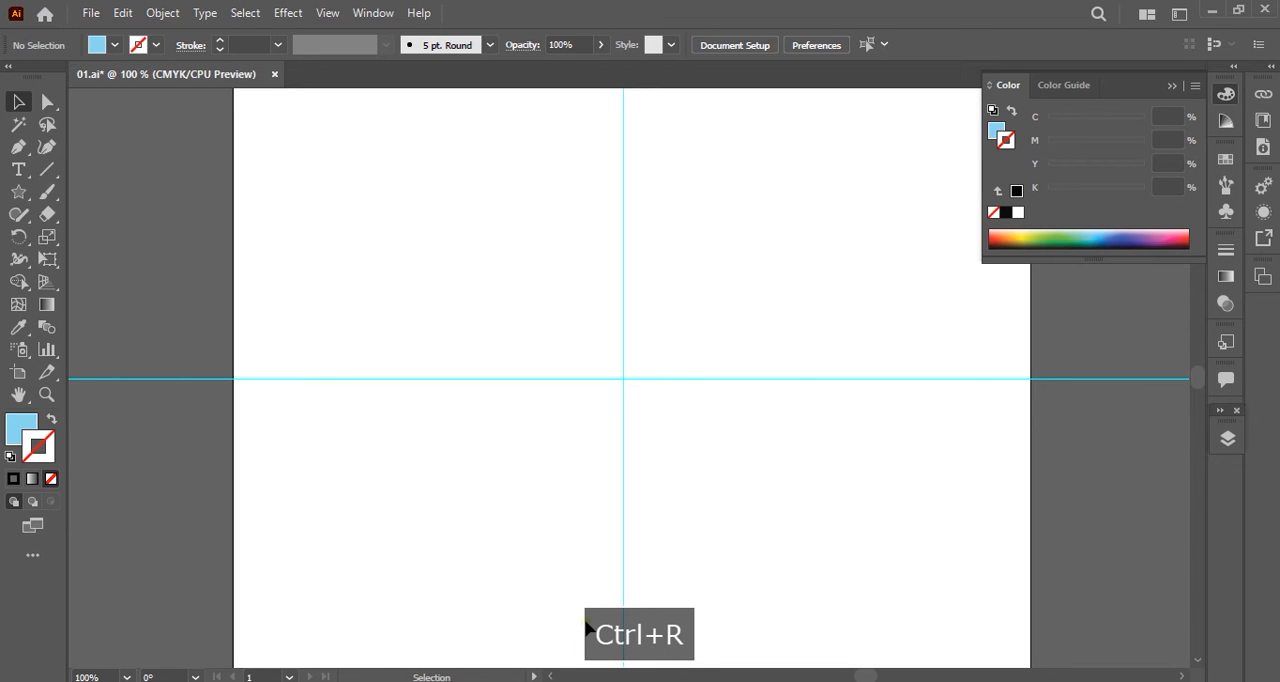
Show the rulers, unlock the guides, delete both crossing guides, and hide the rulers again.
{"action": "key", "text": "ctrl+r"}
{"action": "right_click", "coordinate": [623, 381]}
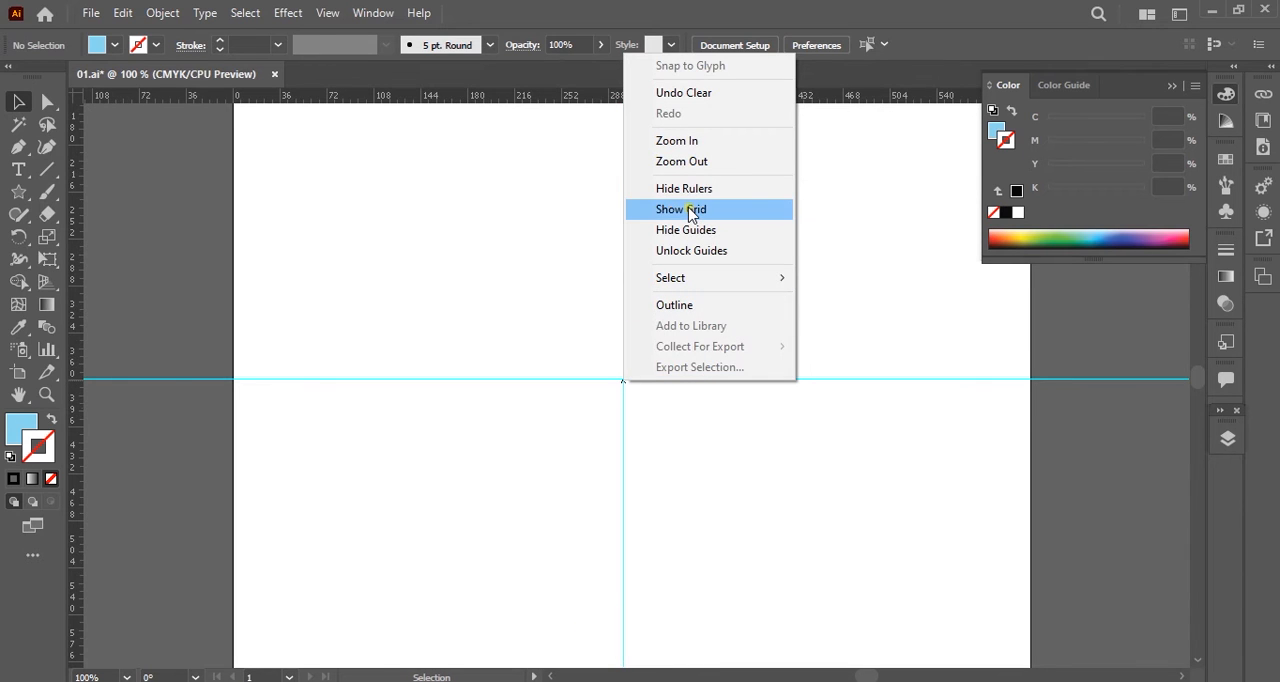
{"action": "left_click", "coordinate": [712, 249]}
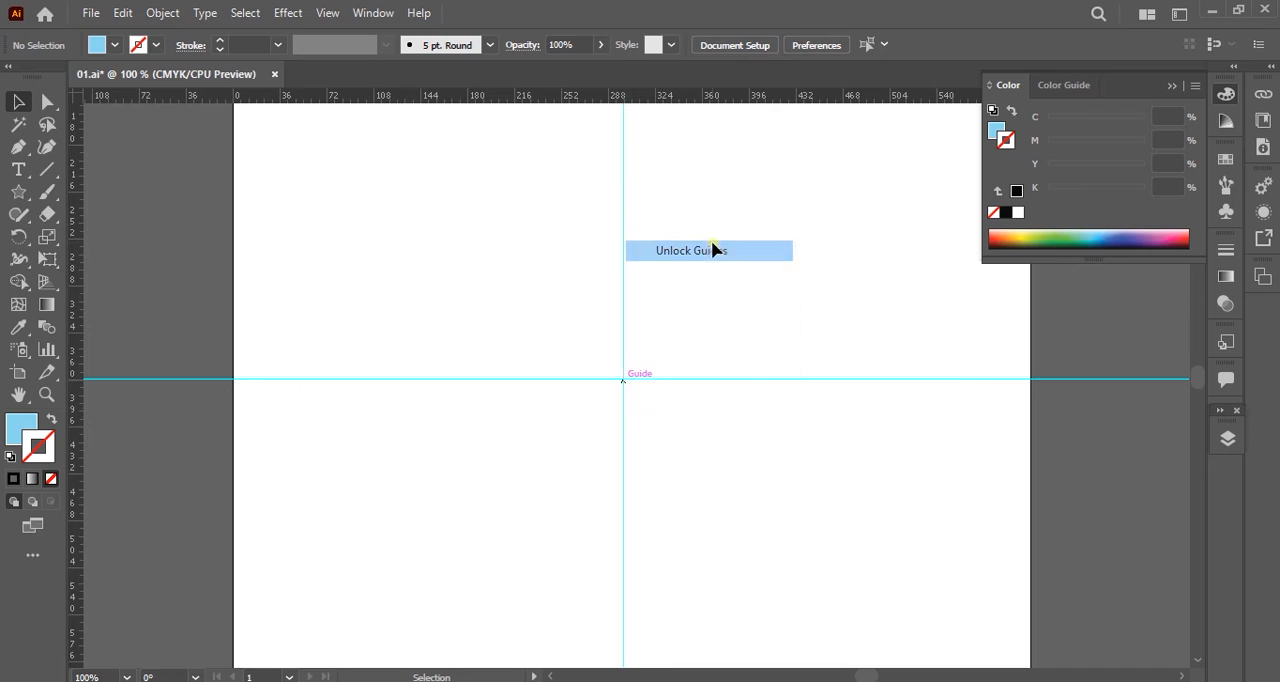
{"action": "left_click_drag", "start_coordinate": [705, 310], "coordinate": [596, 402]}
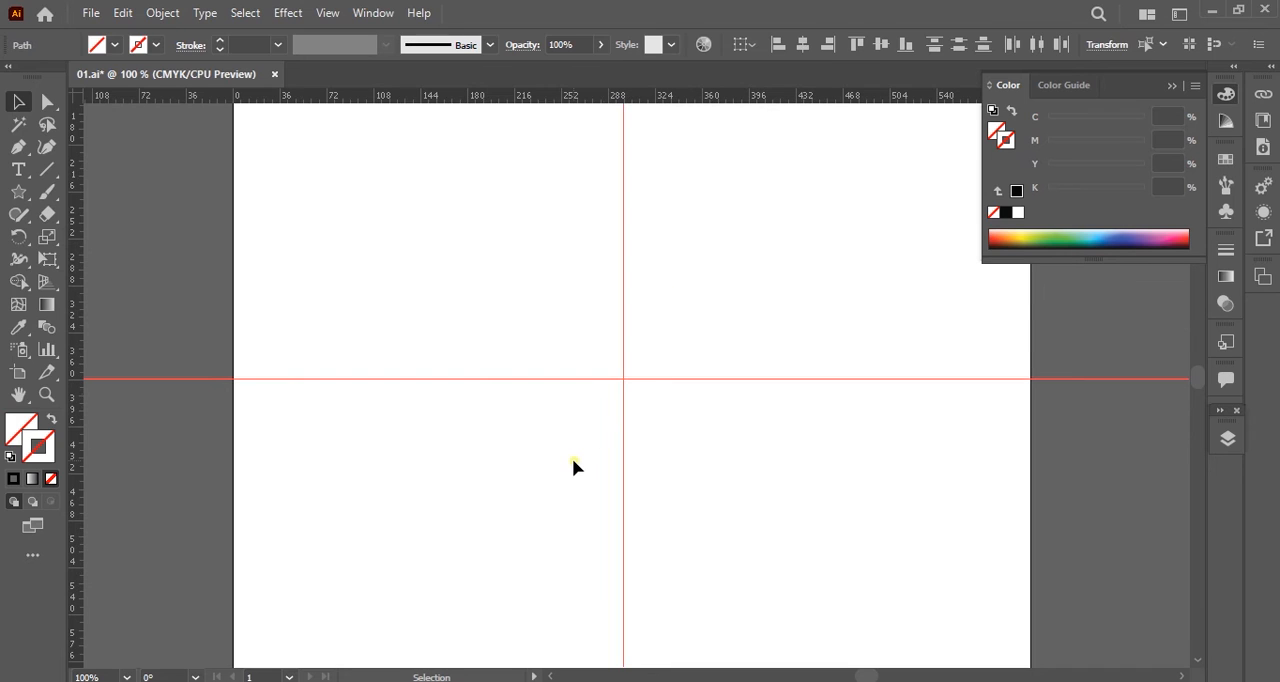
{"action": "key", "text": "Delete"}
{"action": "key", "text": "ctrl+r"}
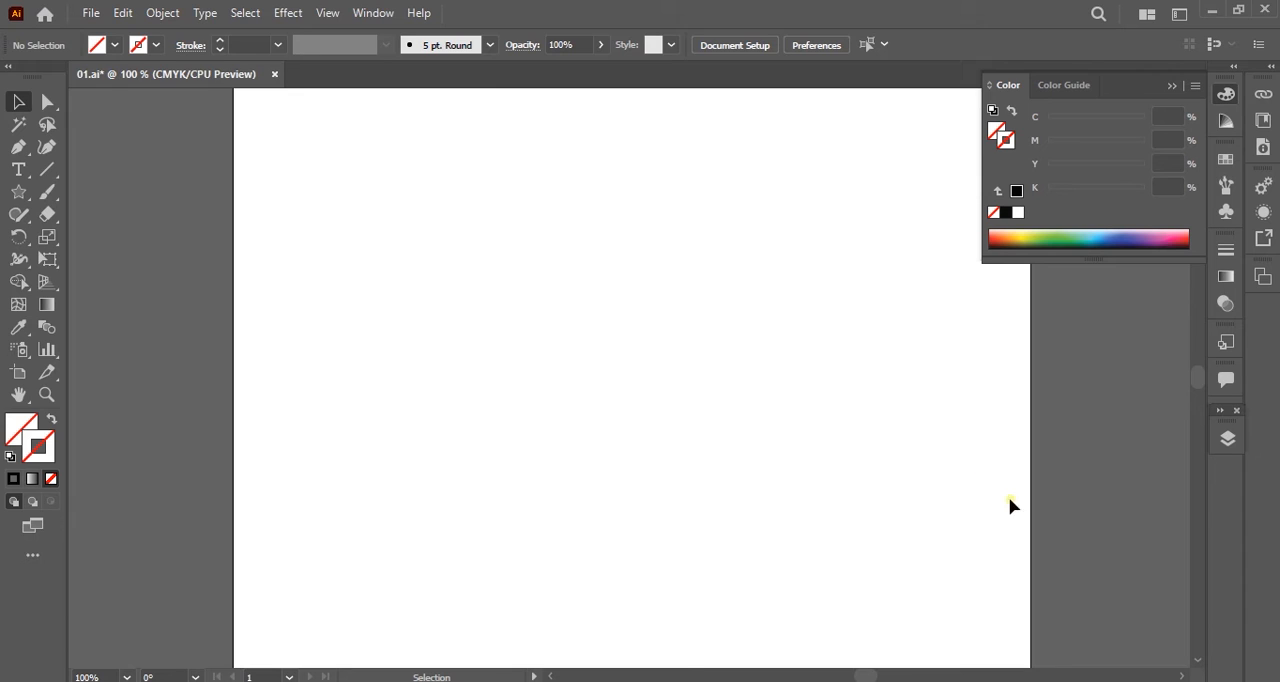
Draw a circle in the upper-left area of the empty artboard with the Ellipse tool and fill it light blue.
{"action": "key", "text": "space"}
{"action": "left_click_drag", "start_coordinate": [826, 471], "coordinate": [714, 526]}
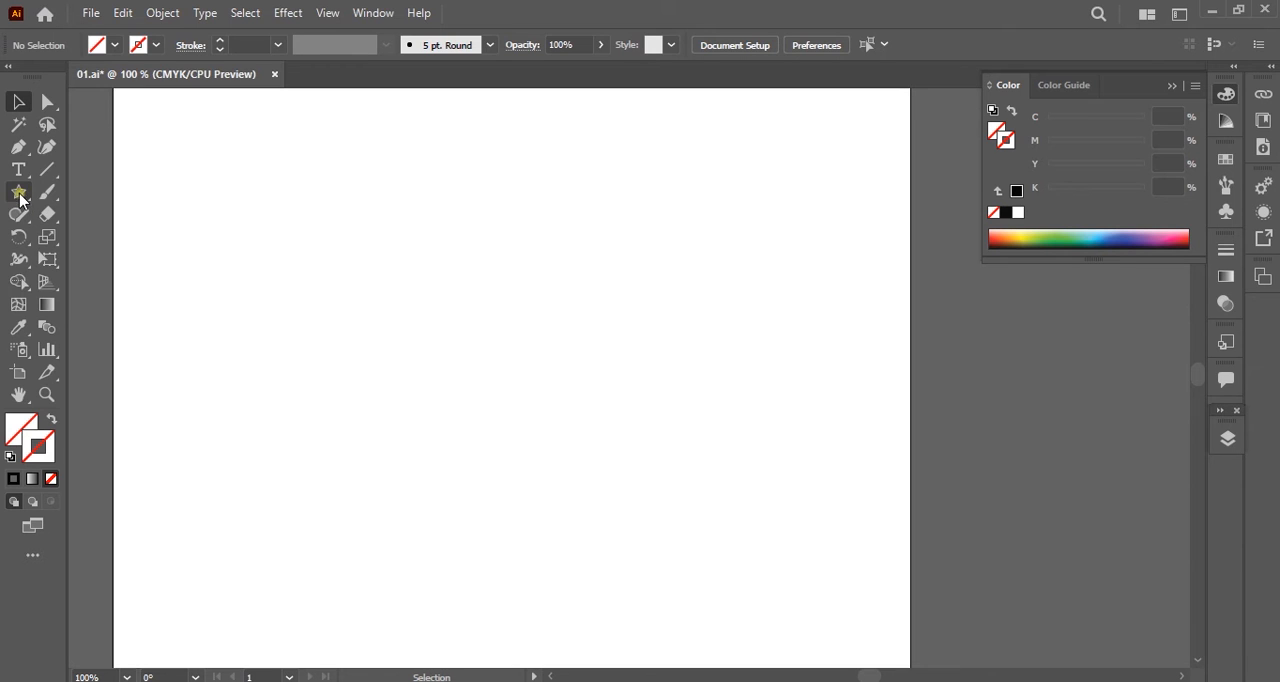
{"action": "left_click_drag", "start_coordinate": [18, 192], "coordinate": [100, 238]}
{"action": "key", "text": "ctrl+z"}
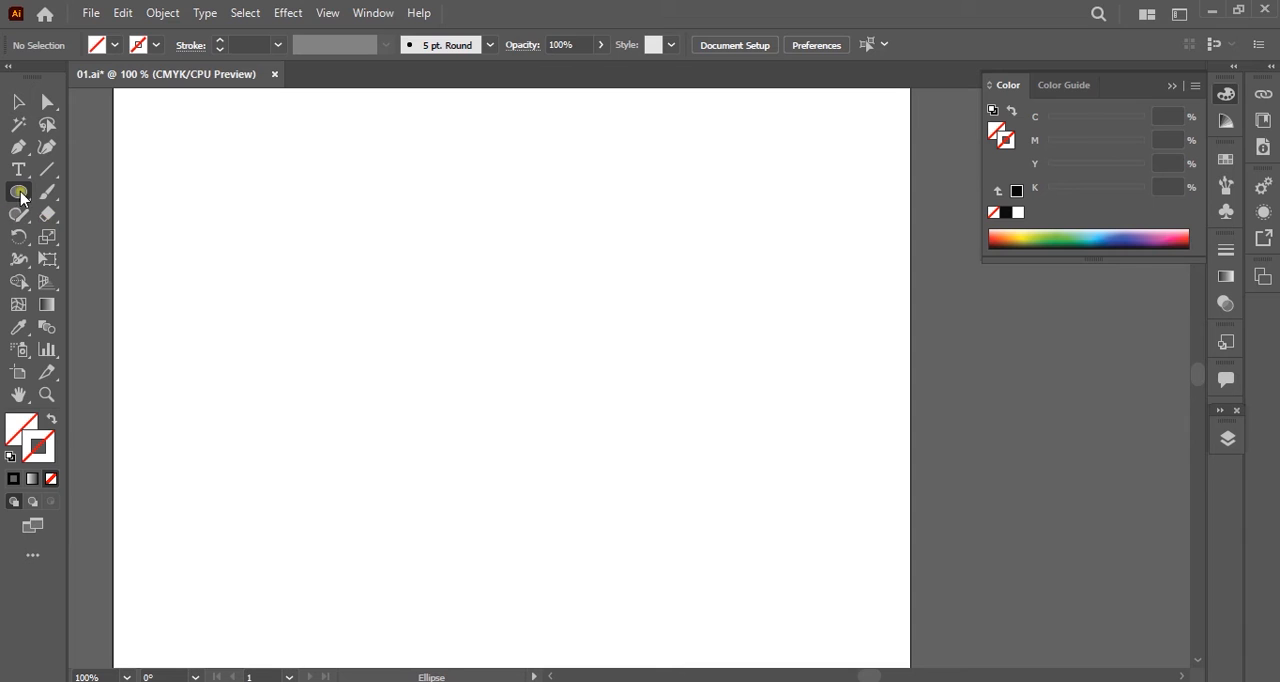
{"action": "left_click_drag", "start_coordinate": [309, 212], "coordinate": [484, 407]}
{"action": "left_click", "coordinate": [47, 101]}
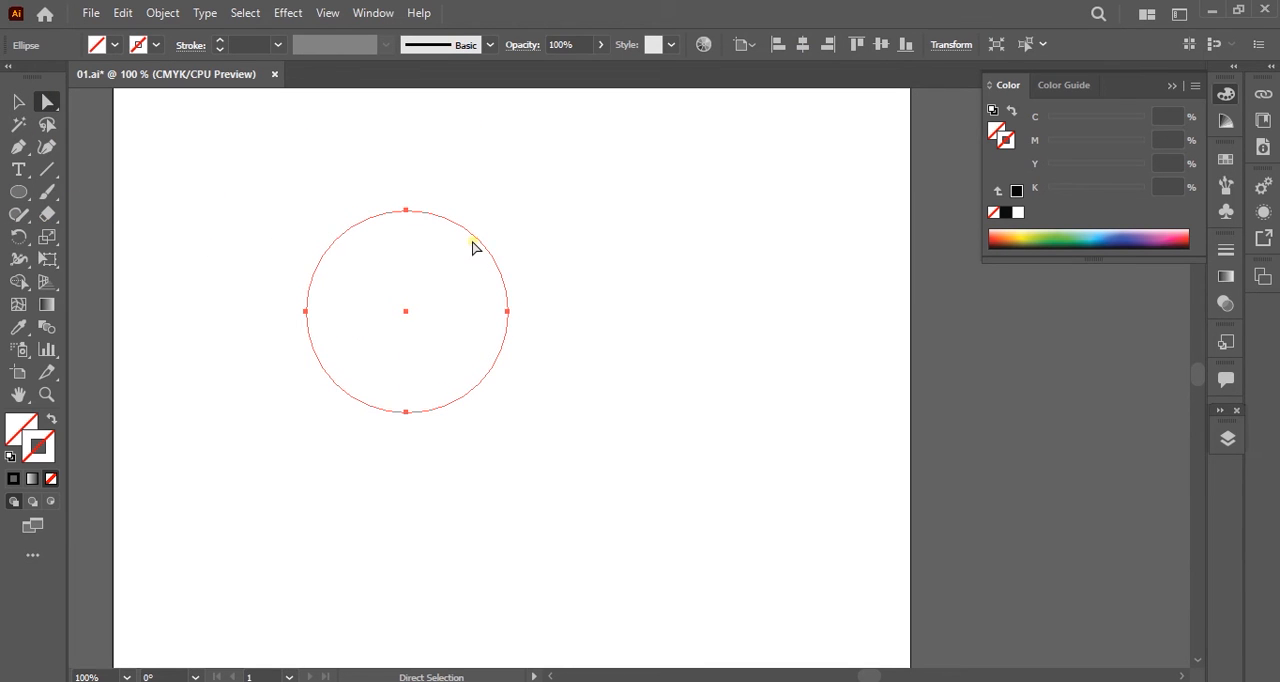
{"action": "left_click", "coordinate": [19, 427]}
{"action": "left_click", "coordinate": [1098, 232]}
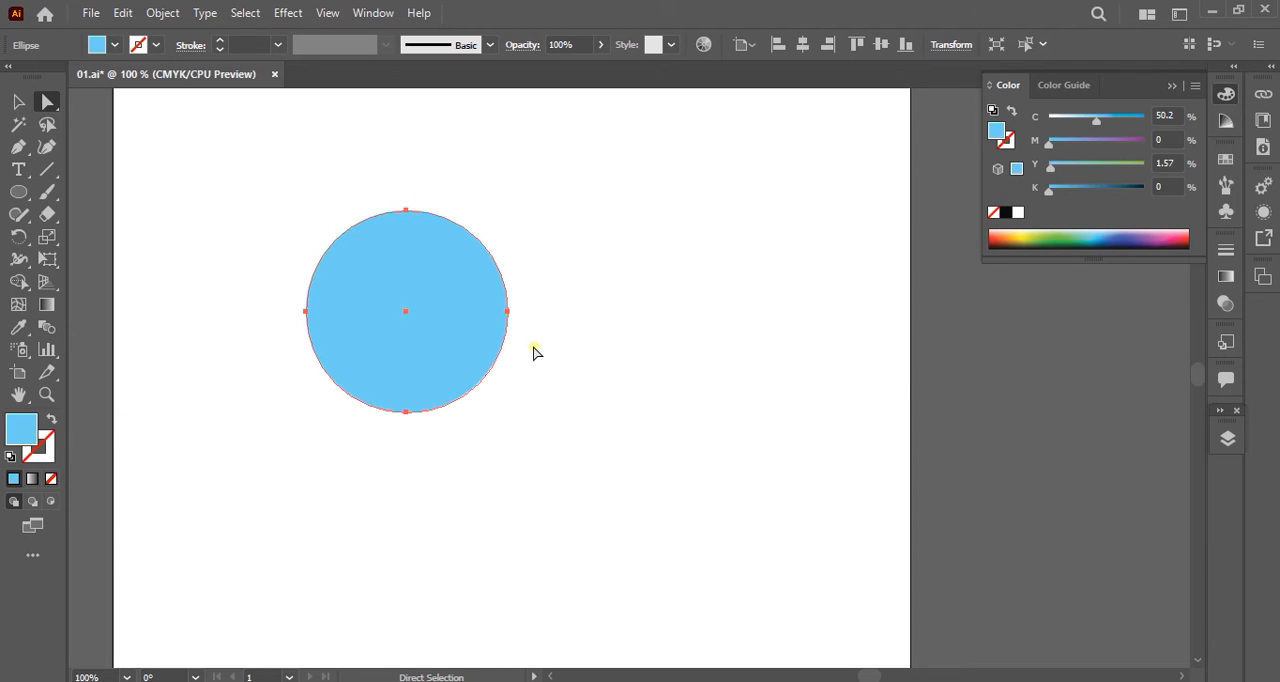
Duplicate the light blue circle to its right, scale the copy down to about three quarters, and fill it dark green.
{"action": "left_click_drag", "start_coordinate": [457, 266], "coordinate": [665, 306]}
{"action": "left_click_drag", "start_coordinate": [740, 390], "coordinate": [740, 393]}
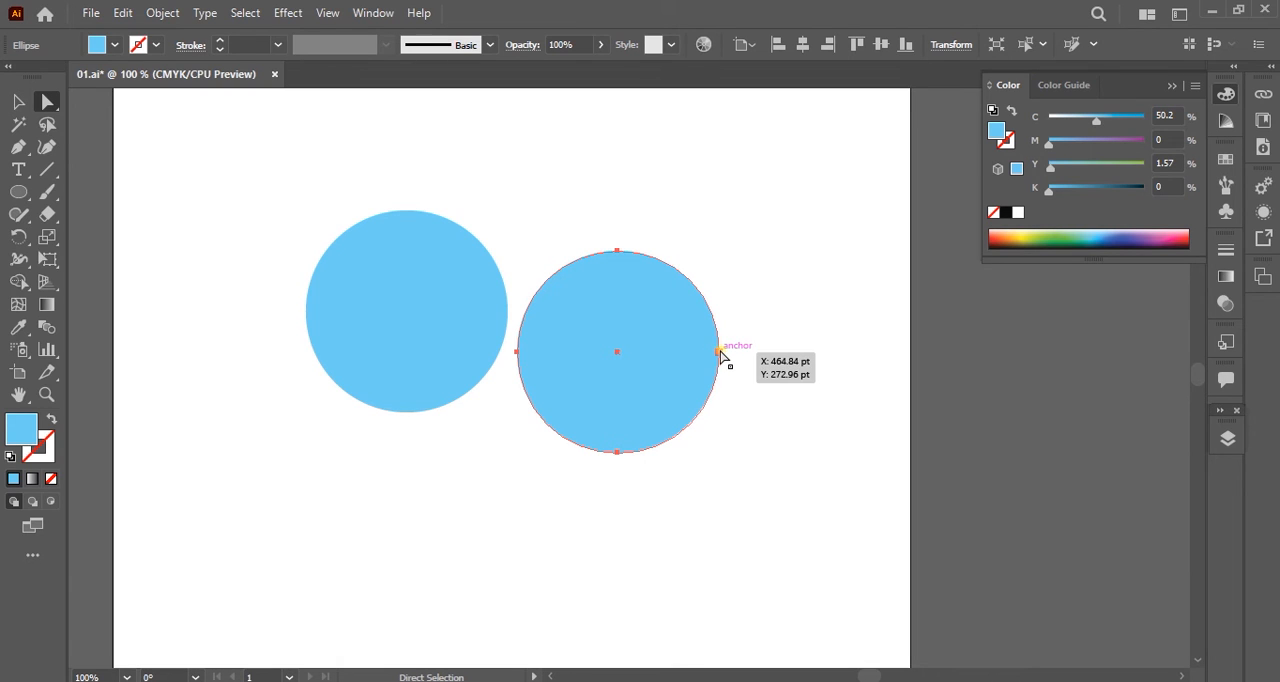
{"action": "key", "text": "v"}
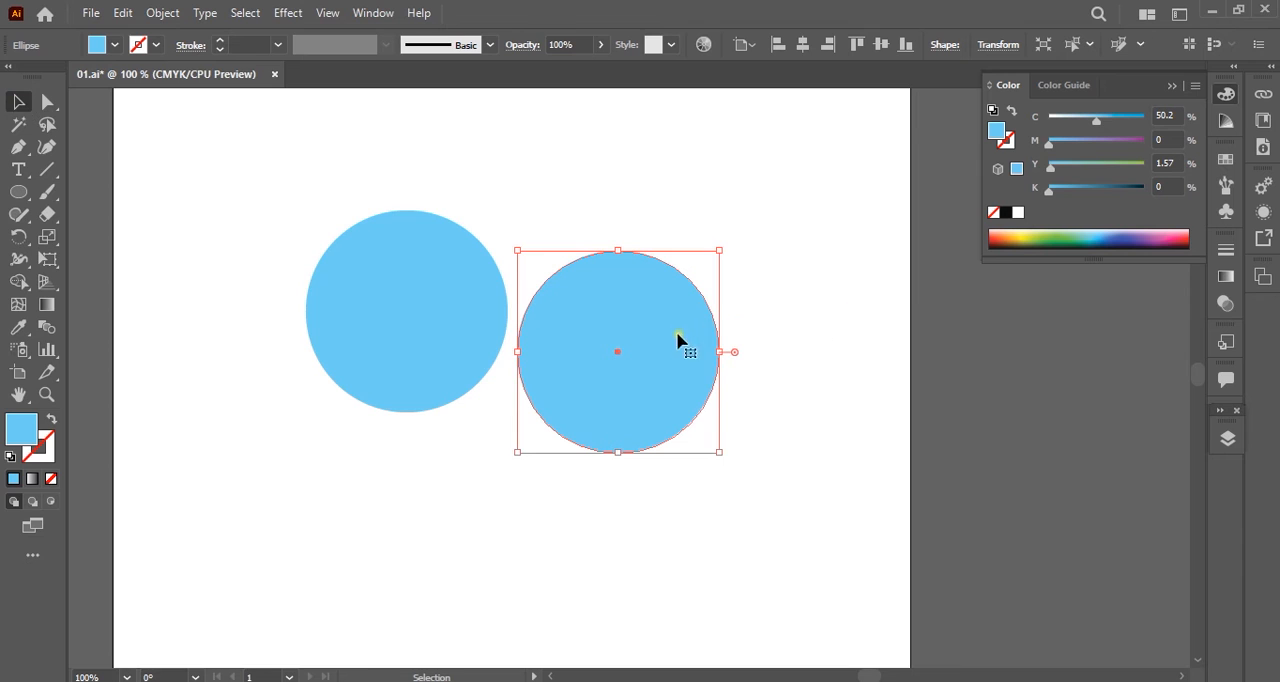
{"action": "left_click_drag", "start_coordinate": [723, 353], "coordinate": [672, 351]}
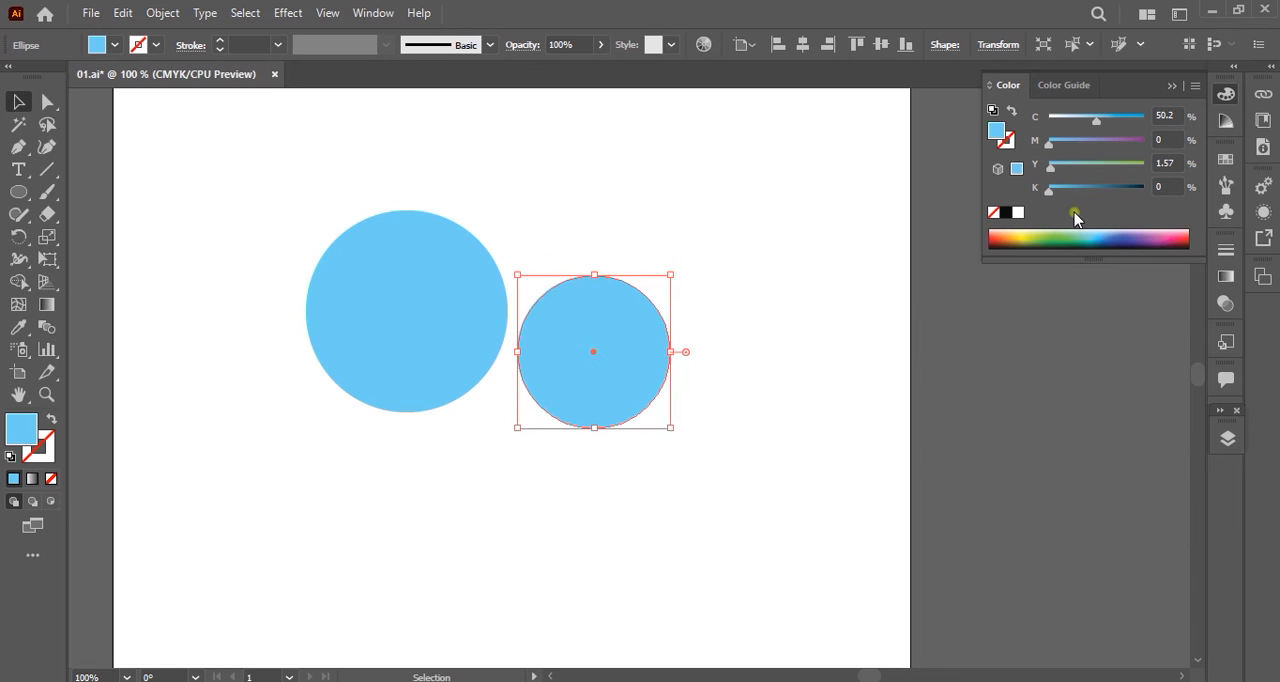
{"action": "left_click", "coordinate": [1051, 238]}
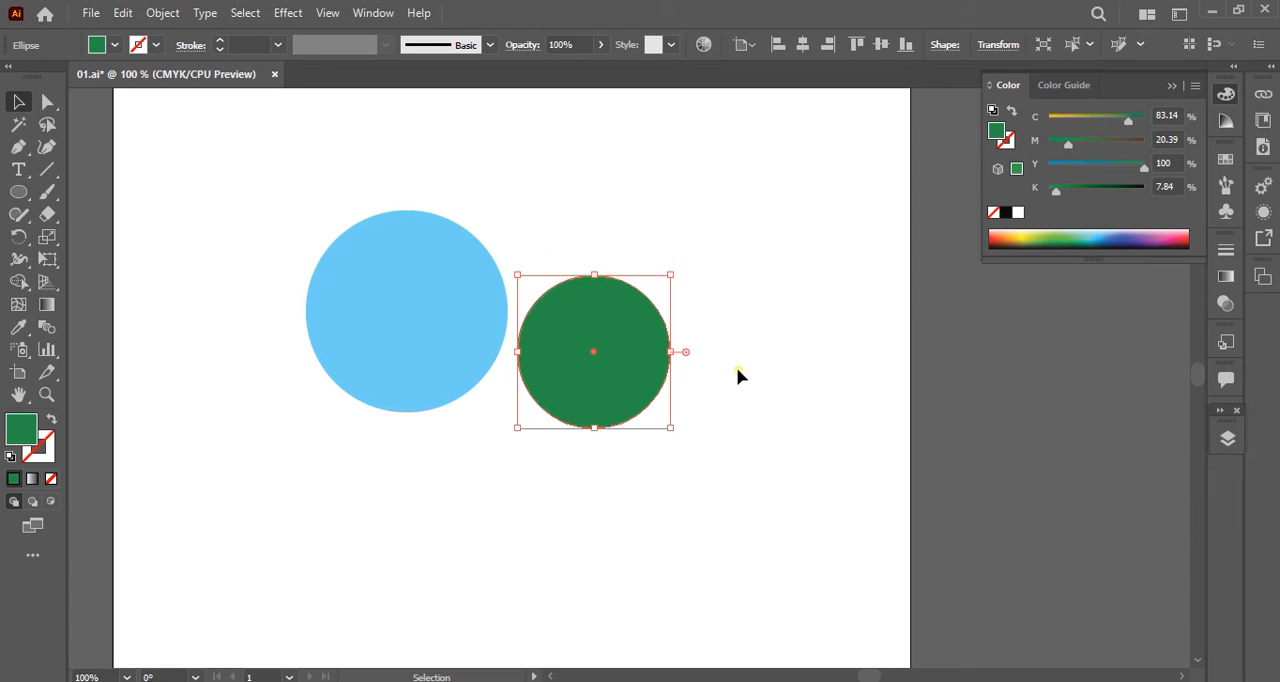
Duplicate the green circle diagonally down to the right, scale the copy down proportionally, and fill it dark blue.
{"action": "left_click_drag", "start_coordinate": [650, 355], "coordinate": [780, 469]}
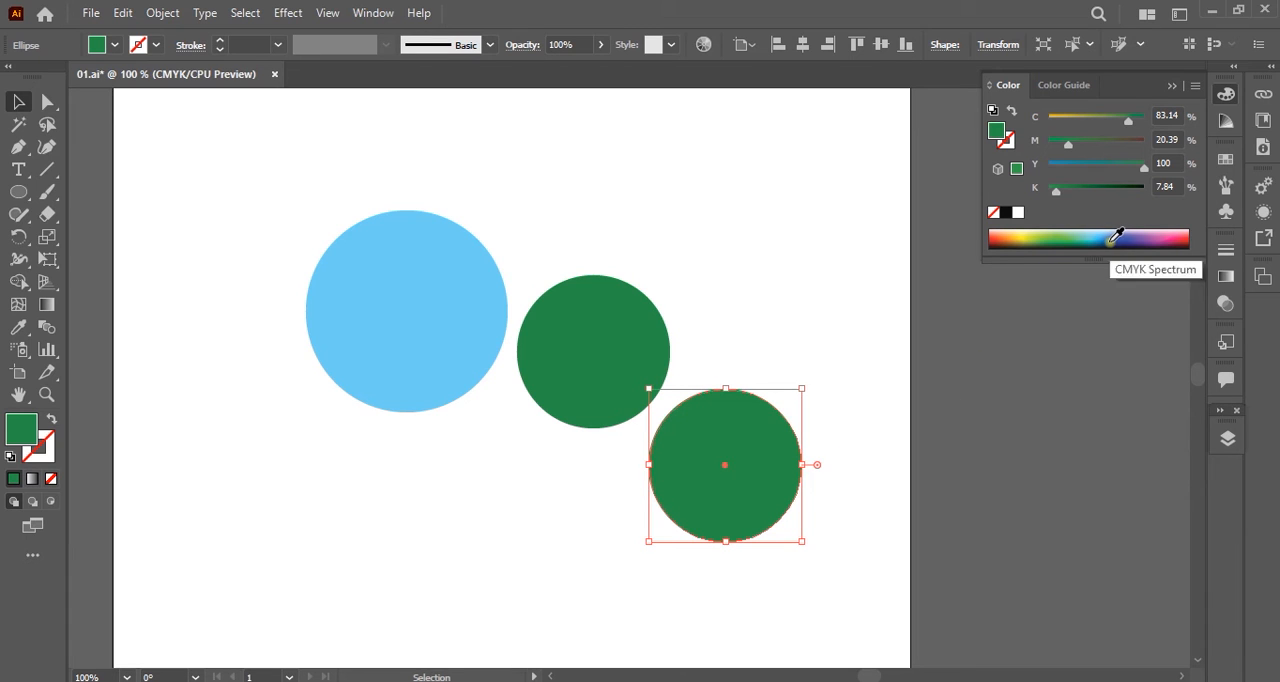
{"action": "left_click_drag", "start_coordinate": [802, 464], "coordinate": [764, 464]}
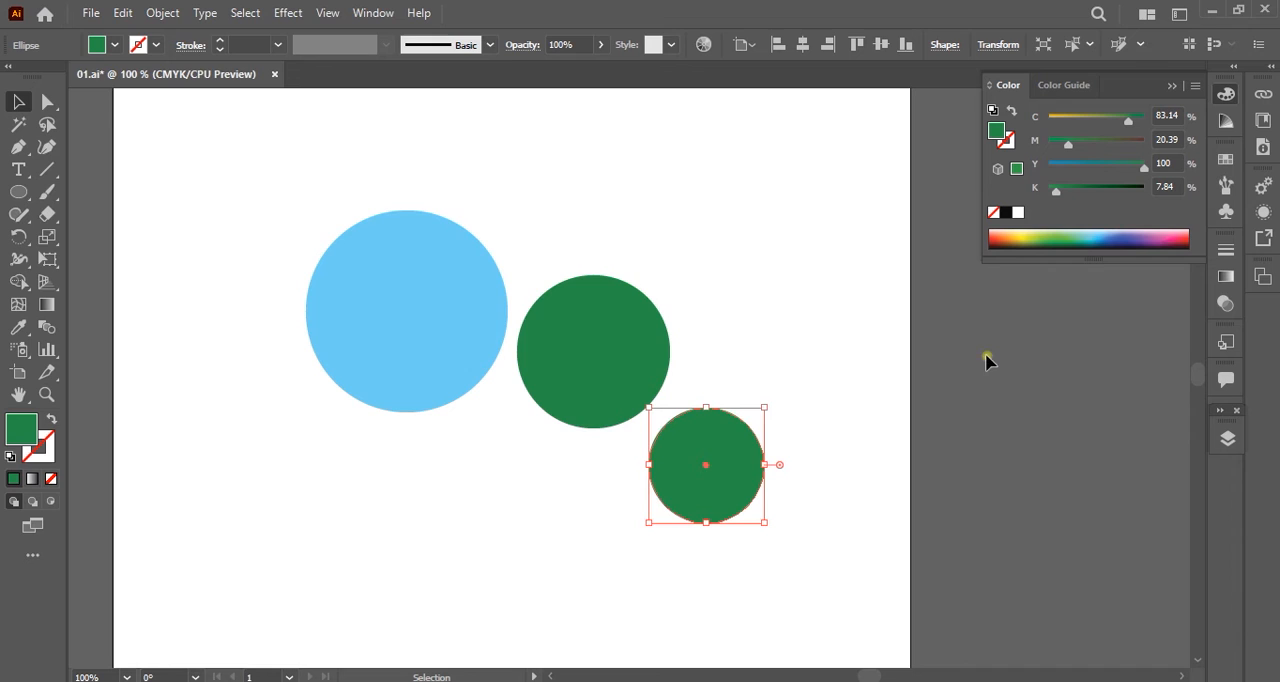
{"action": "left_click", "coordinate": [1137, 235]}
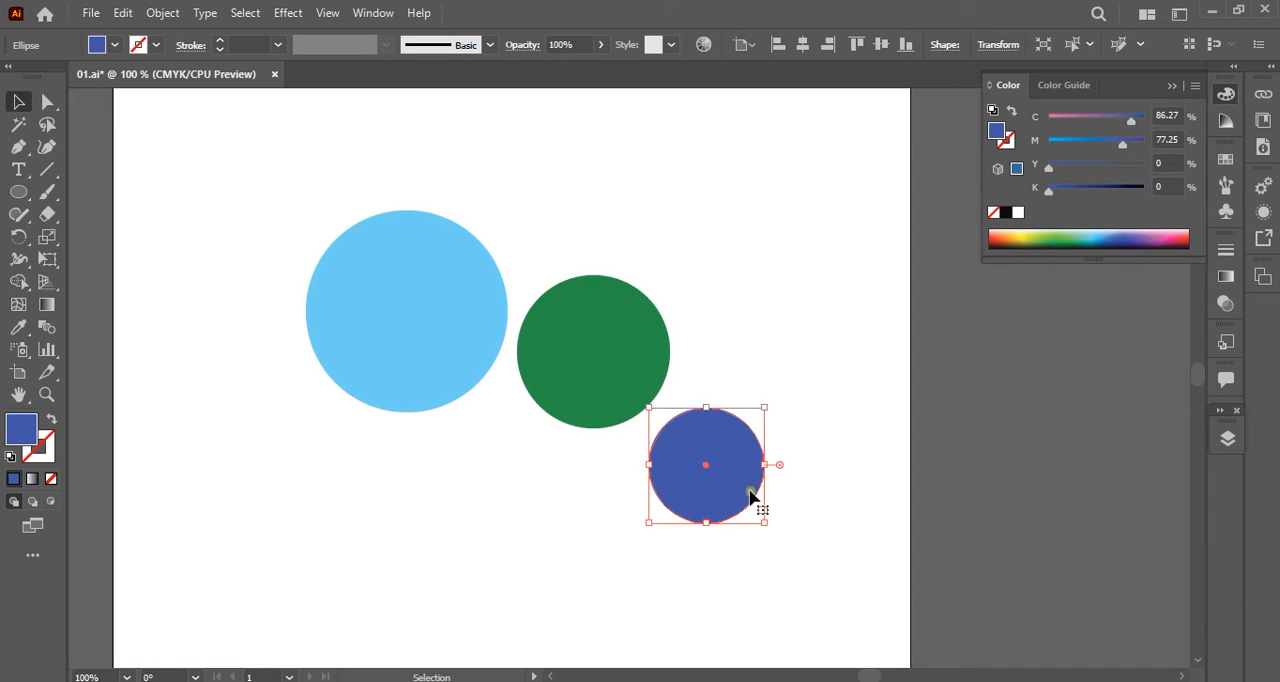
Create a smaller dark red copy below the dark blue circle and a still smaller yellow copy left of the red one.
{"action": "left_click_drag", "start_coordinate": [734, 477], "coordinate": [703, 607]}
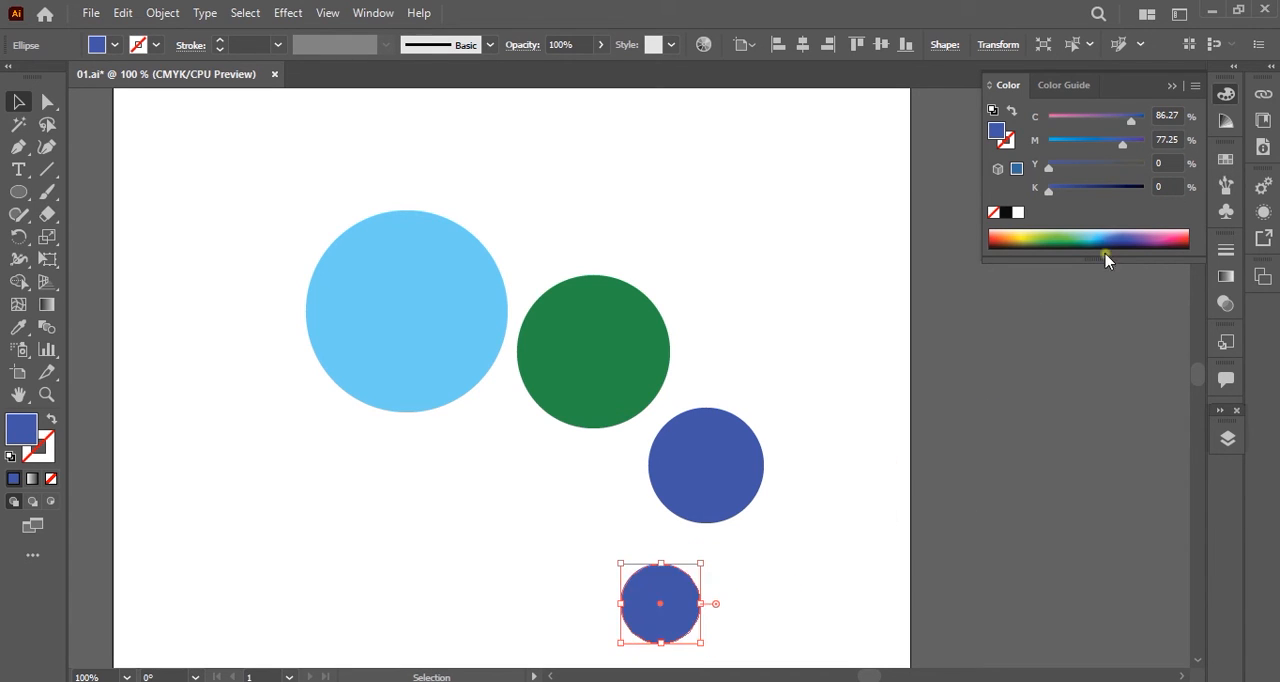
{"action": "left_click", "coordinate": [1190, 238]}
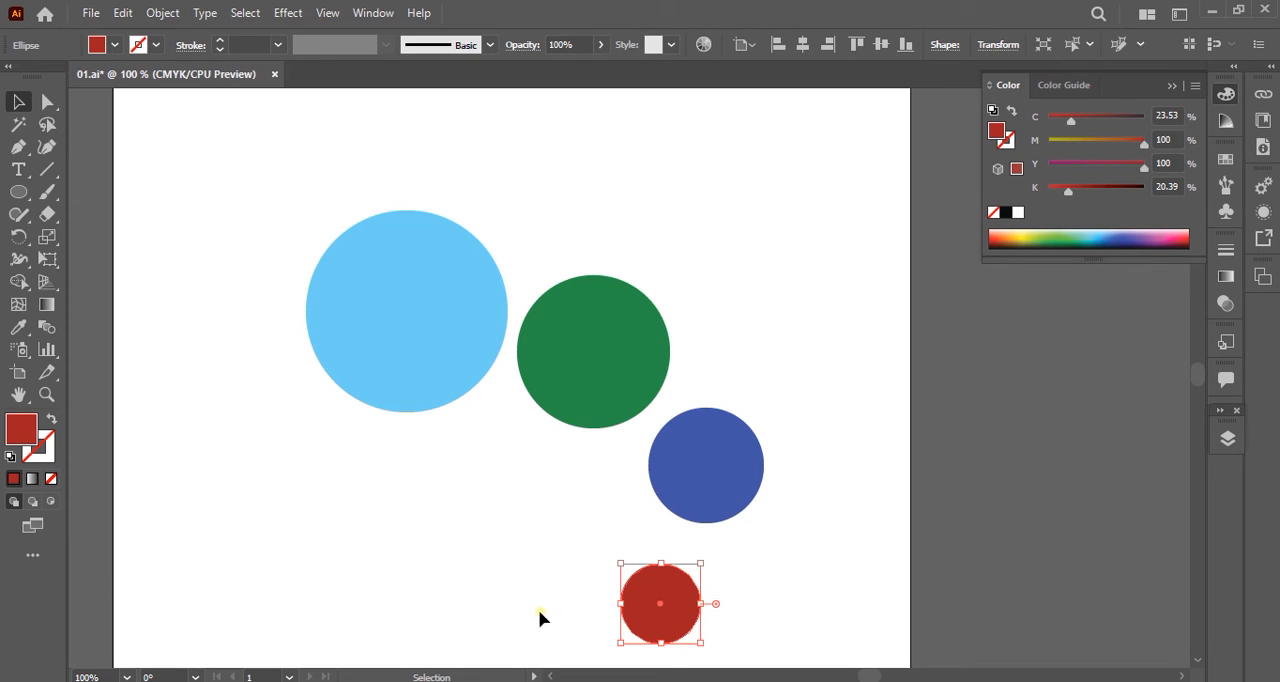
{"action": "left_click_drag", "start_coordinate": [668, 632], "coordinate": [552, 616]}
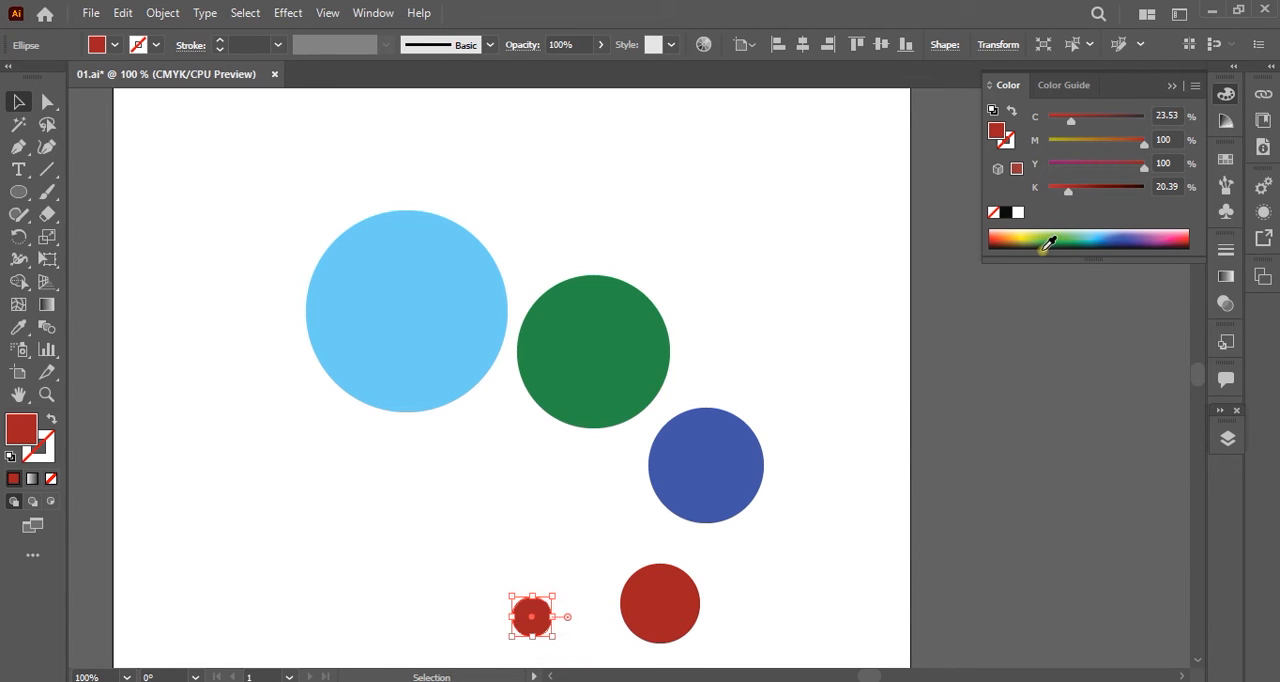
{"action": "left_click", "coordinate": [1023, 236]}
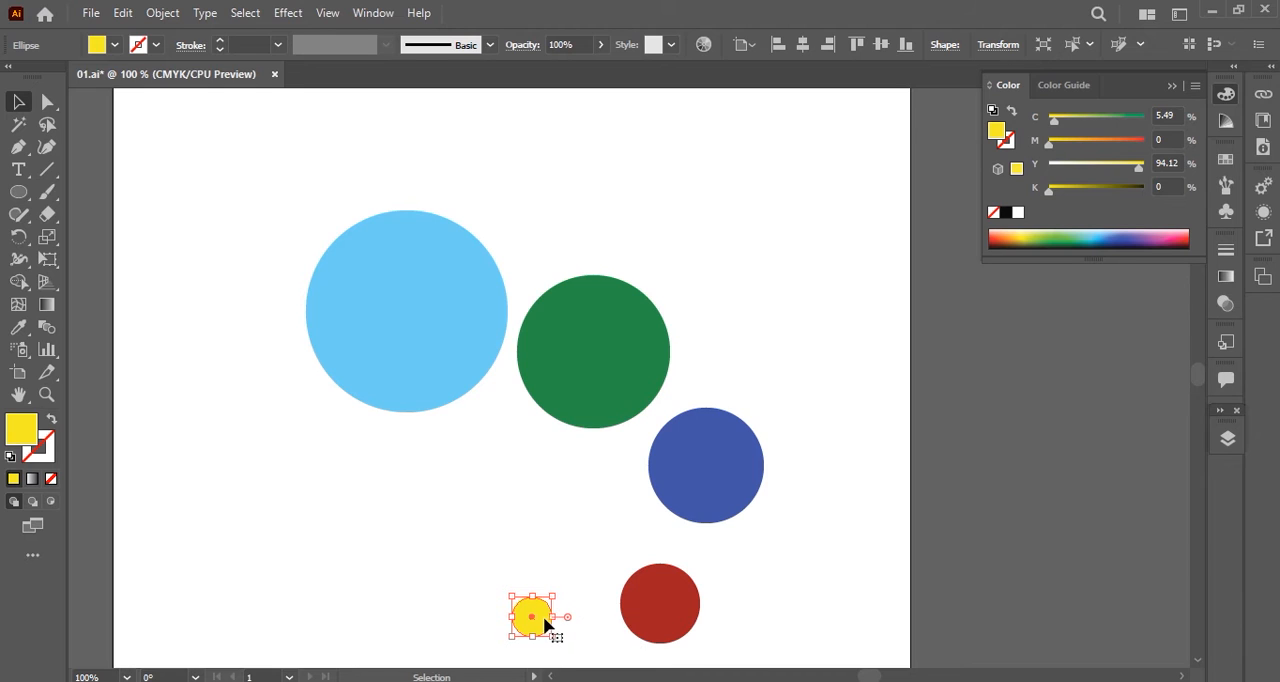
Duplicate the yellow circle to its left, scale the copy to about half size, fill it orange-red, and deselect it.
{"action": "left_click_drag", "start_coordinate": [541, 622], "coordinate": [460, 617]}
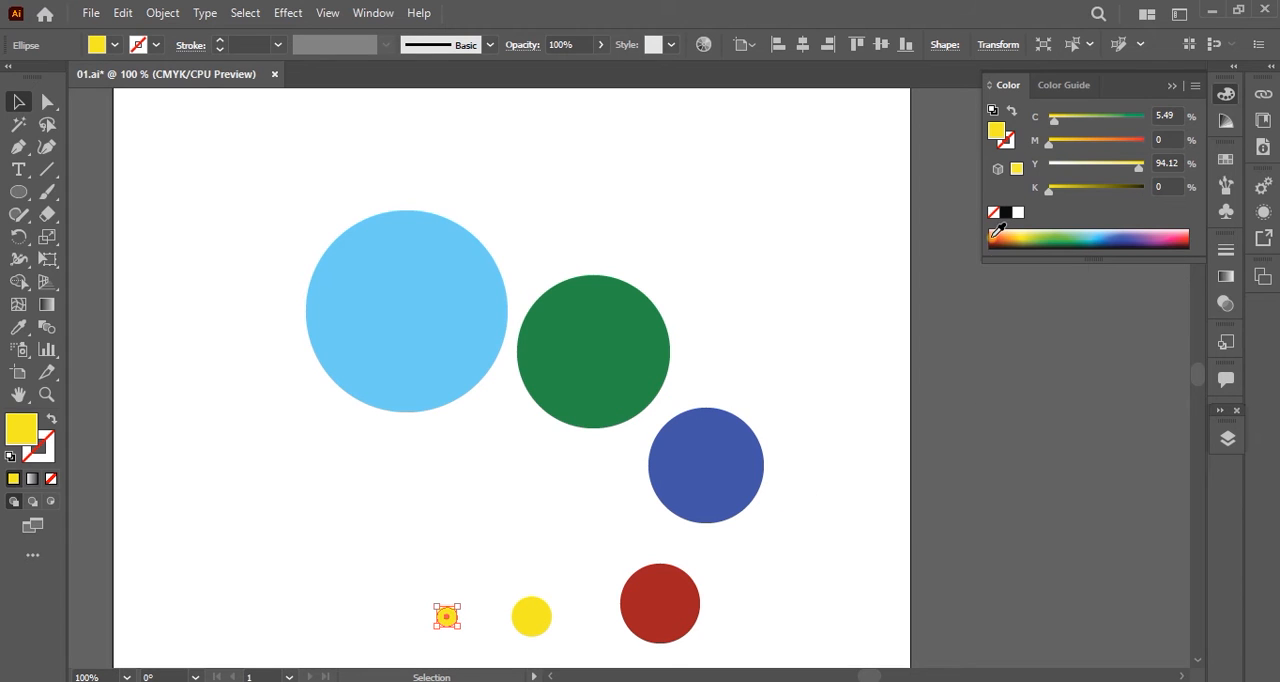
{"action": "left_click", "coordinate": [997, 233]}
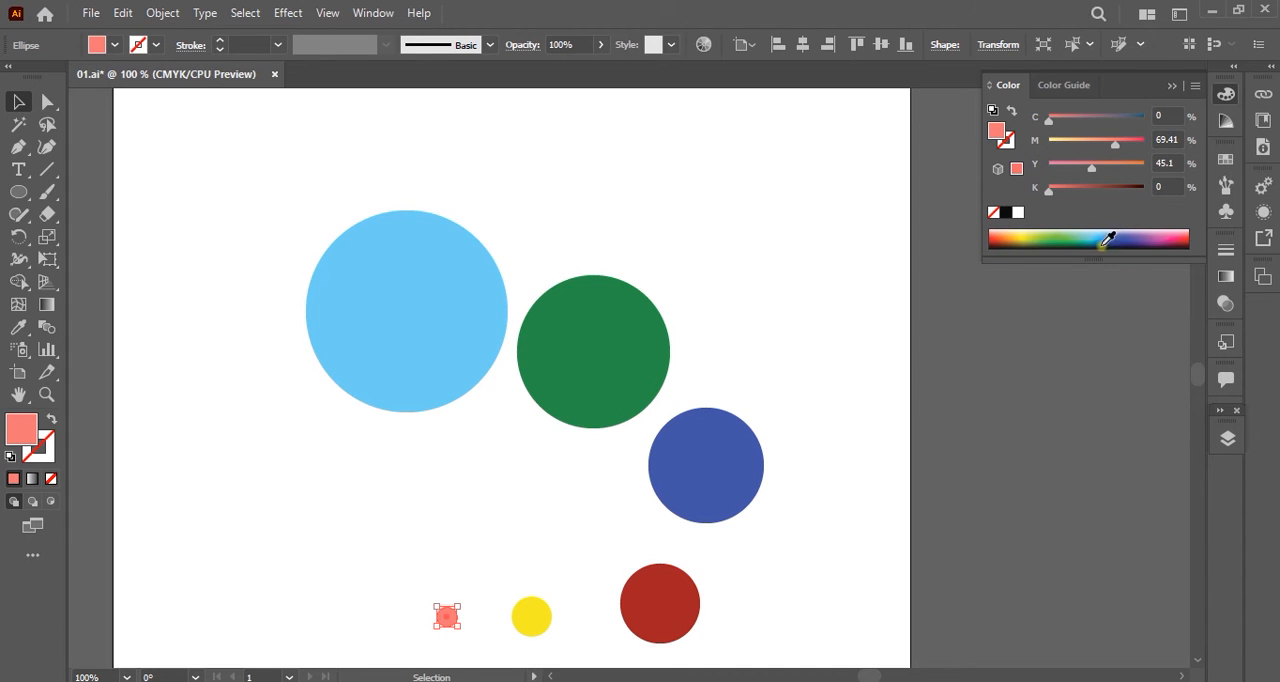
{"action": "left_click_drag", "start_coordinate": [995, 243], "coordinate": [998, 236]}
{"action": "left_click", "coordinate": [826, 422]}
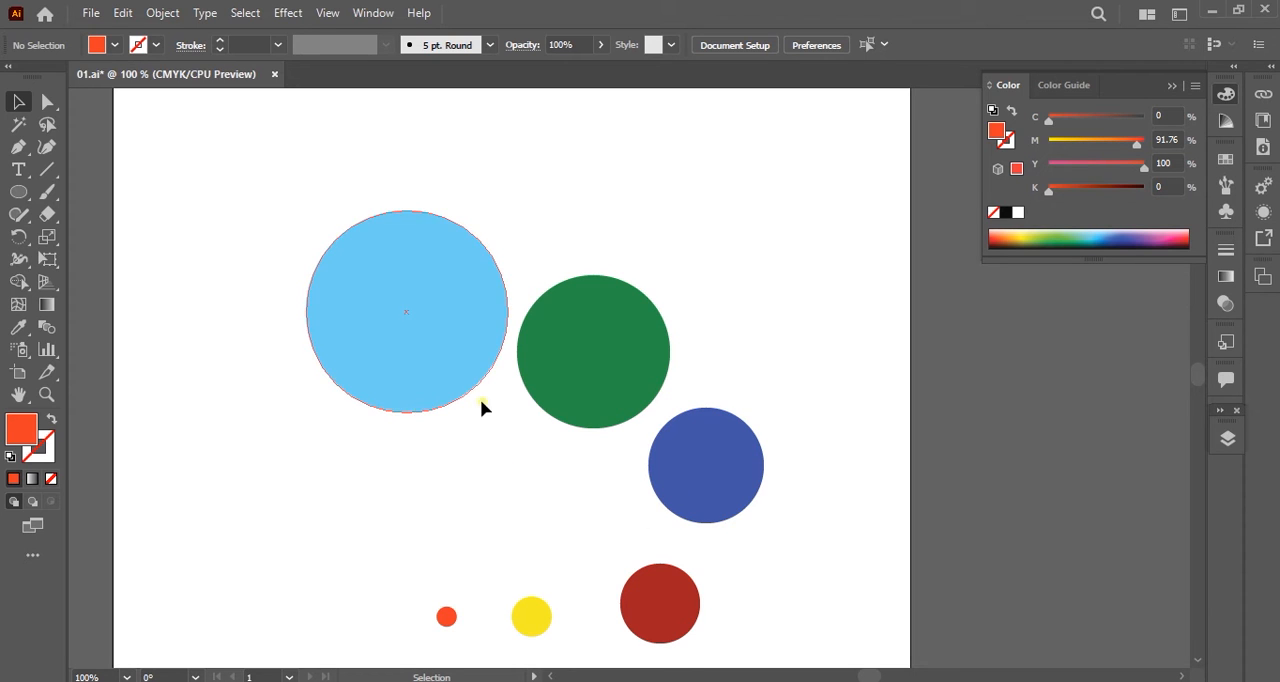
Select all six circles, nudge them slightly down, and display the Align options beside the artboard.
{"action": "key", "text": "space"}
{"action": "left_click_drag", "start_coordinate": [511, 443], "coordinate": [535, 384]}
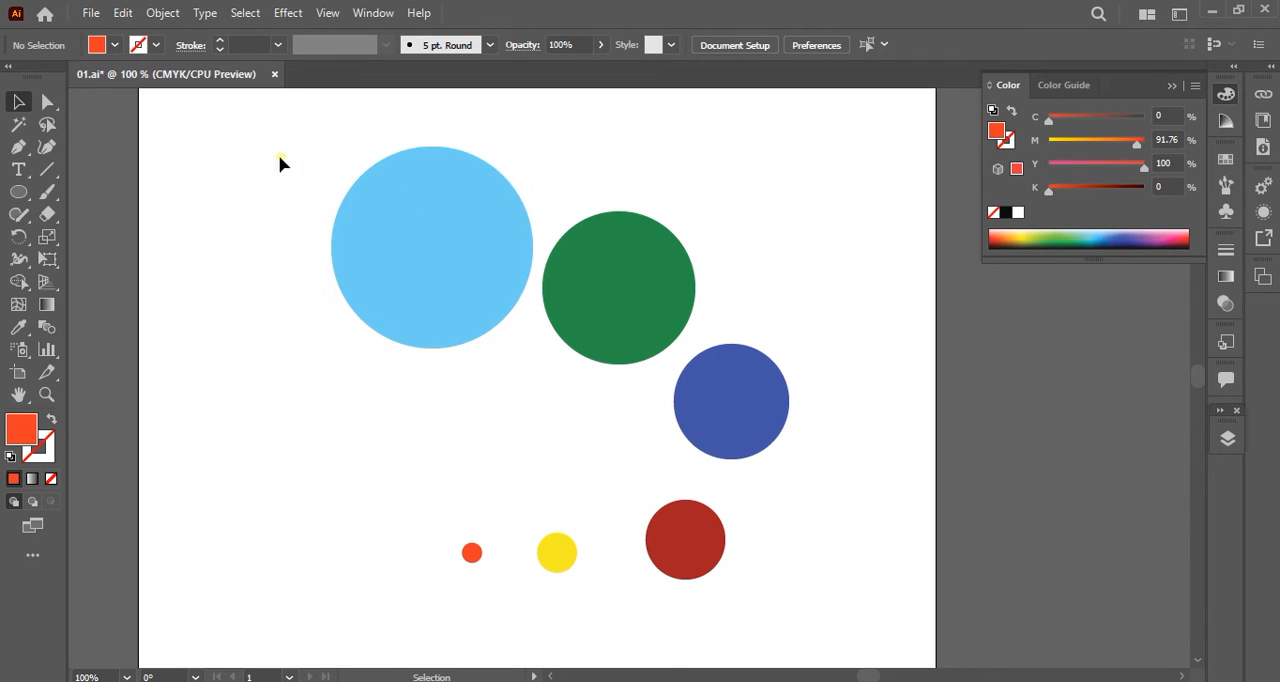
{"action": "left_click_drag", "start_coordinate": [247, 132], "coordinate": [870, 625]}
{"action": "key", "text": "shift+Down"}
{"action": "key", "text": "shift+Down"}
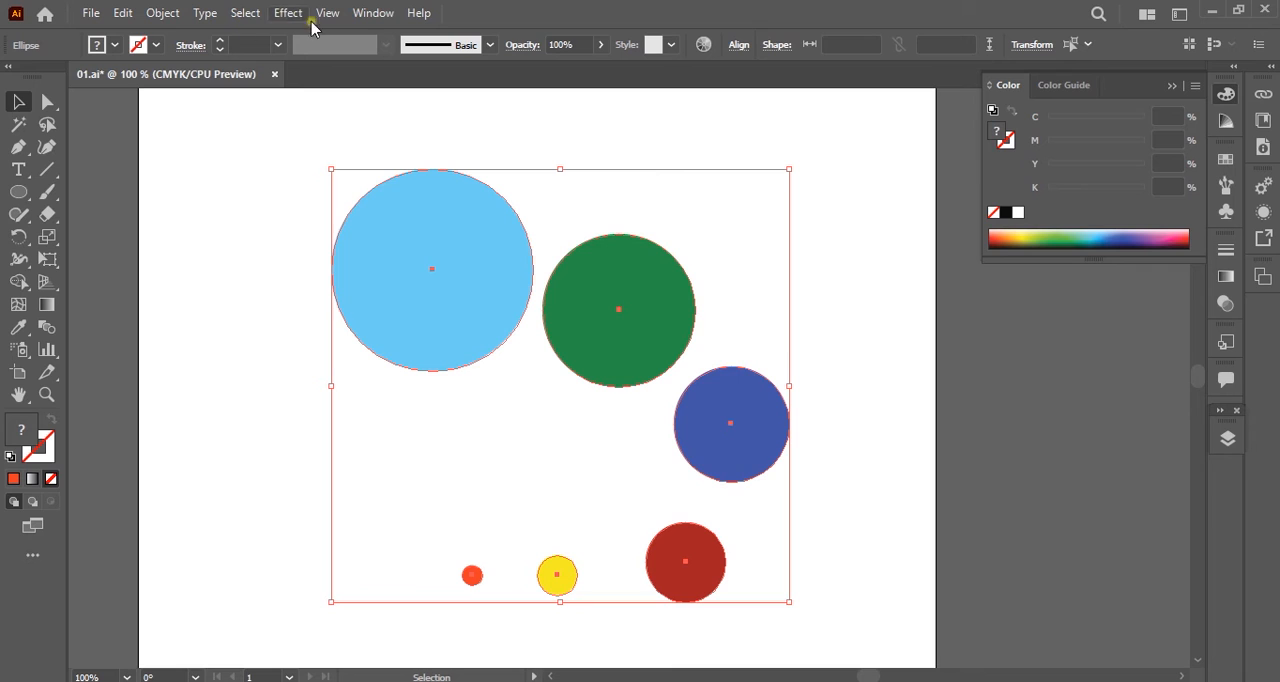
{"action": "left_click", "coordinate": [374, 13]}
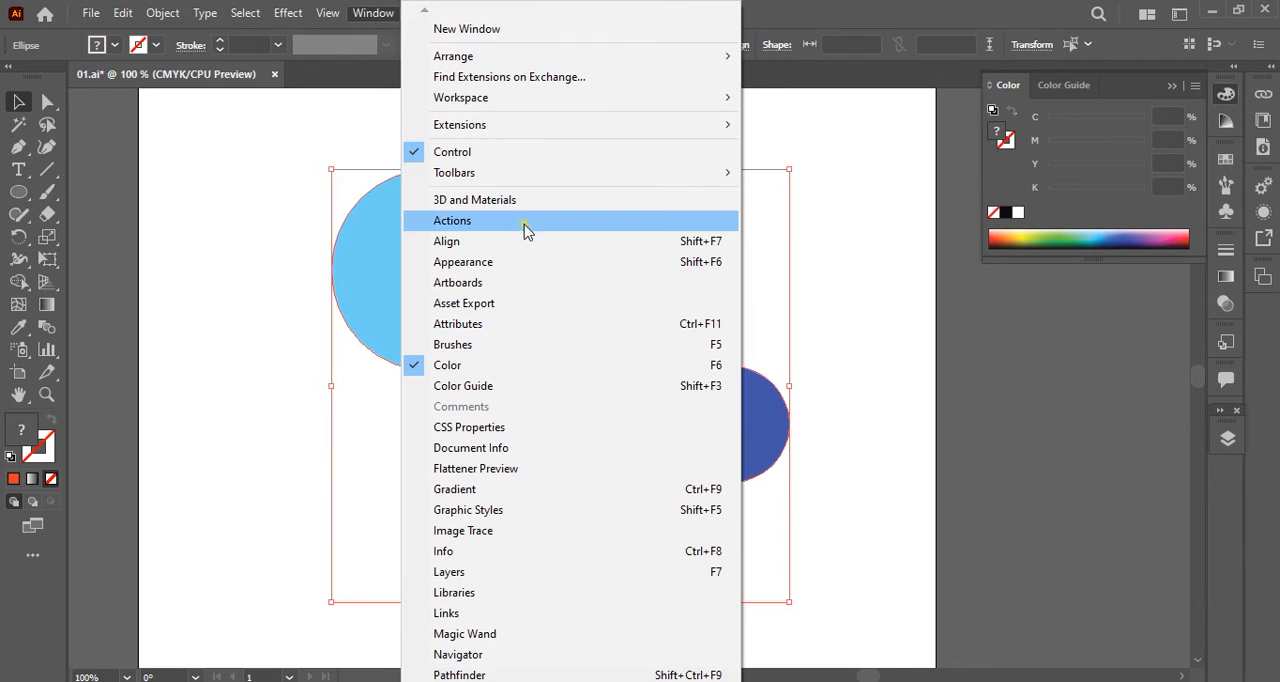
{"action": "left_click", "coordinate": [472, 245]}
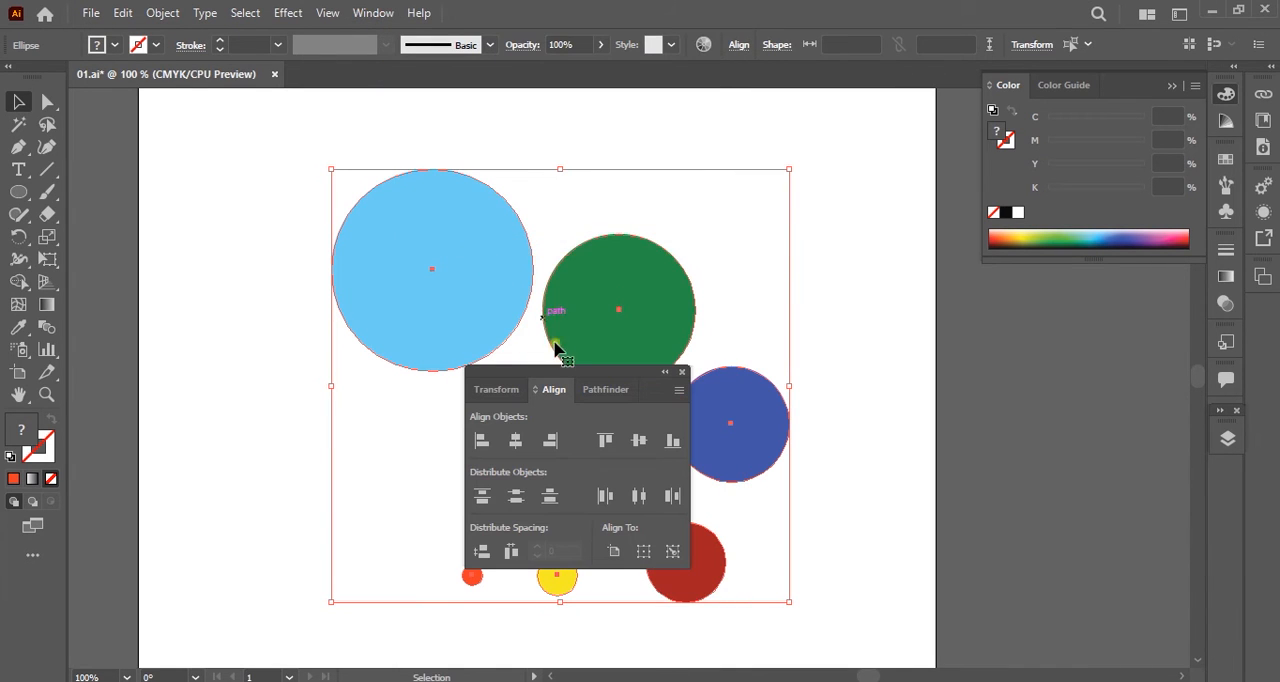
{"action": "left_click_drag", "start_coordinate": [566, 372], "coordinate": [747, 351]}
{"action": "left_click_drag", "start_coordinate": [828, 345], "coordinate": [1054, 289]}
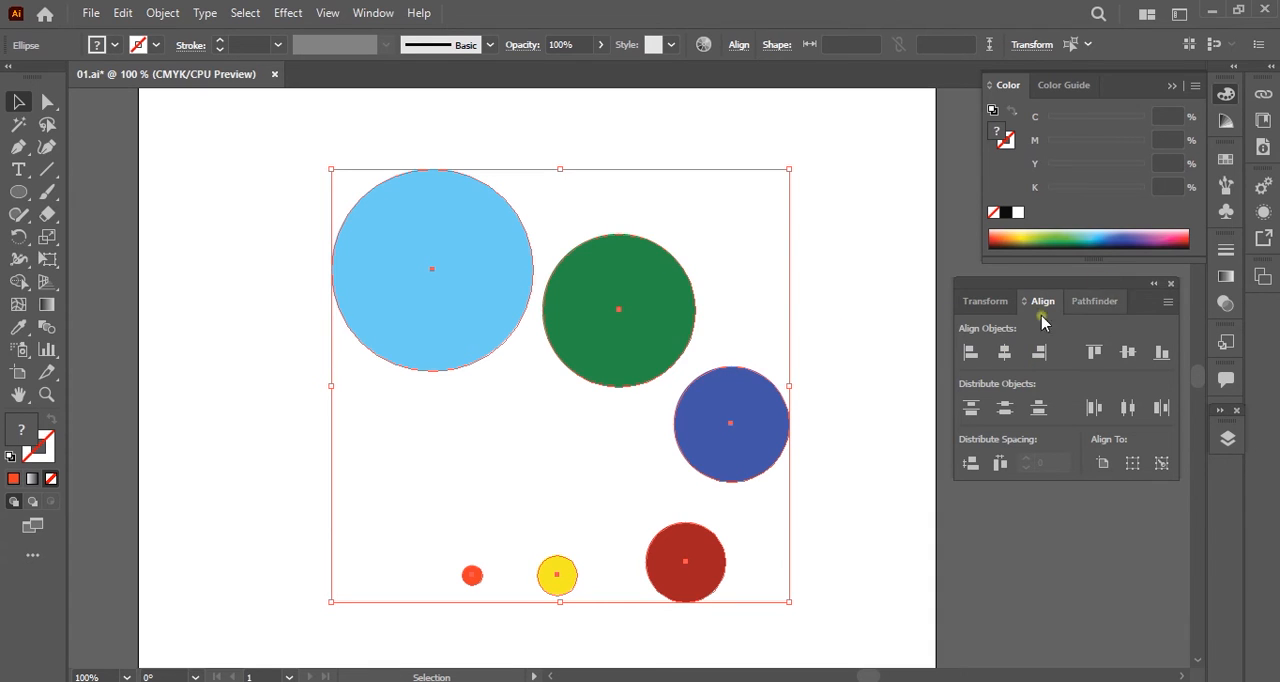
Try centring all six circles on each other horizontally and vertically, and undo both alignments.
{"action": "left_click", "coordinate": [1004, 352]}
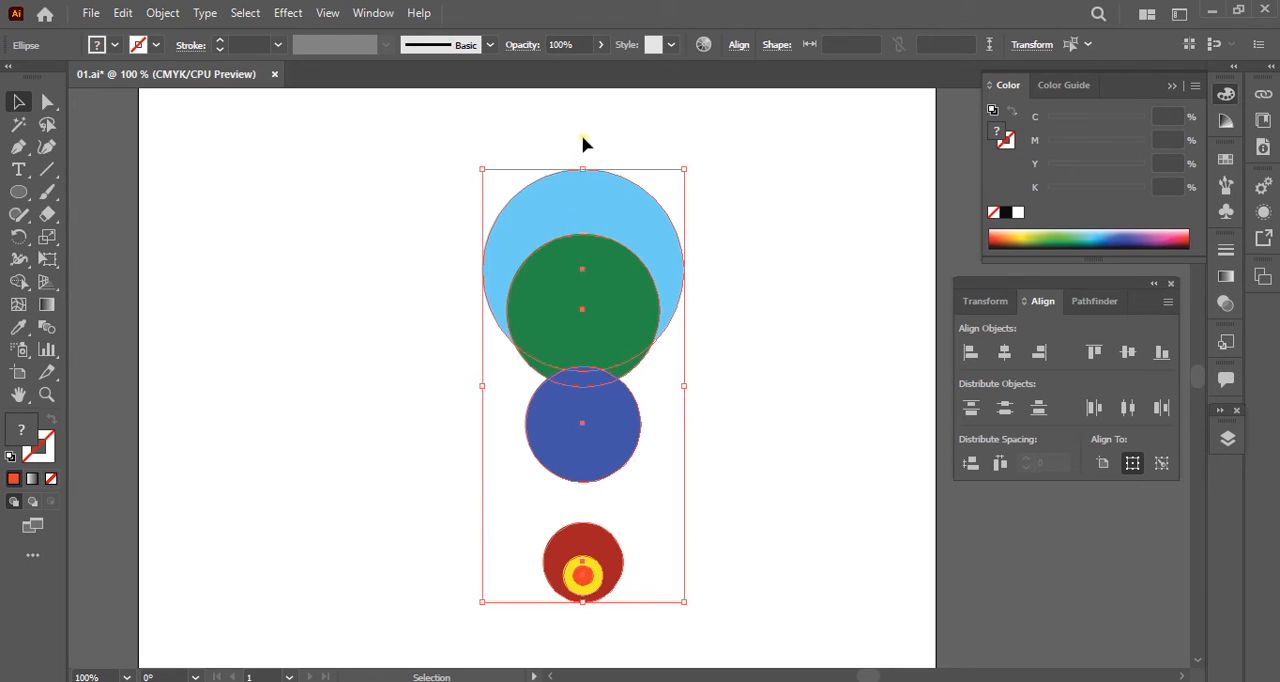
{"action": "left_click", "coordinate": [1128, 352]}
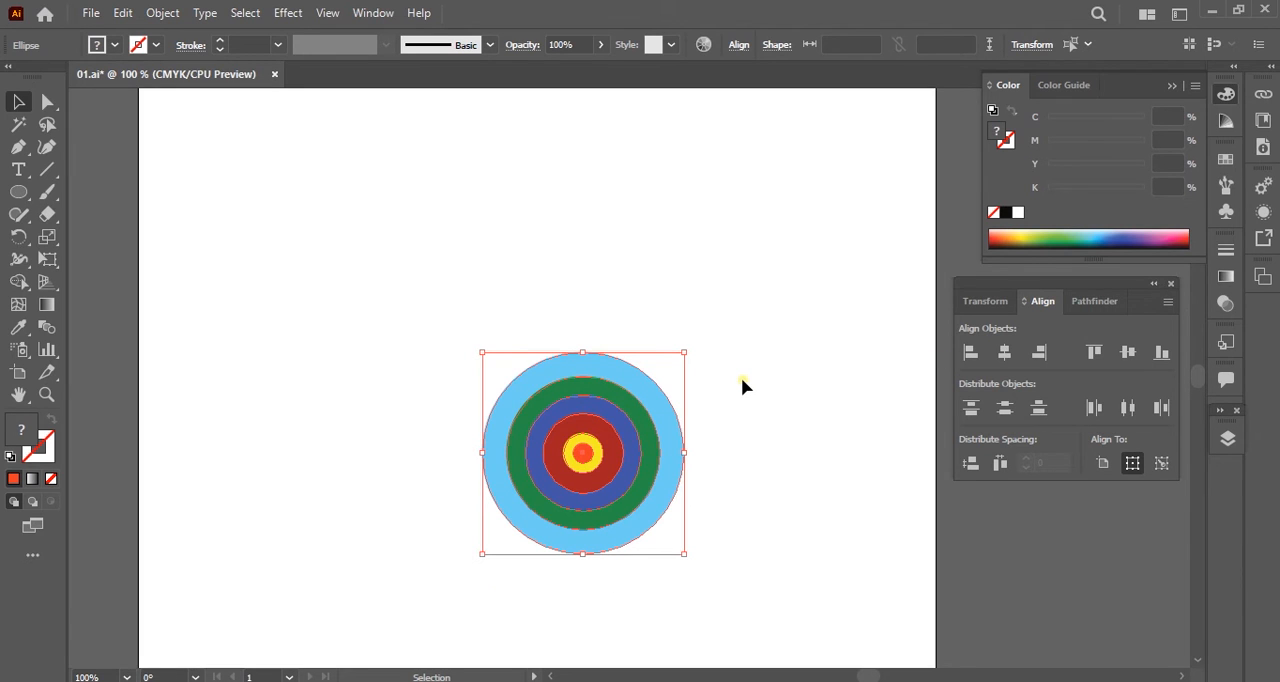
{"action": "key", "text": "ctrl+z"}
{"action": "key", "text": "ctrl+z"}
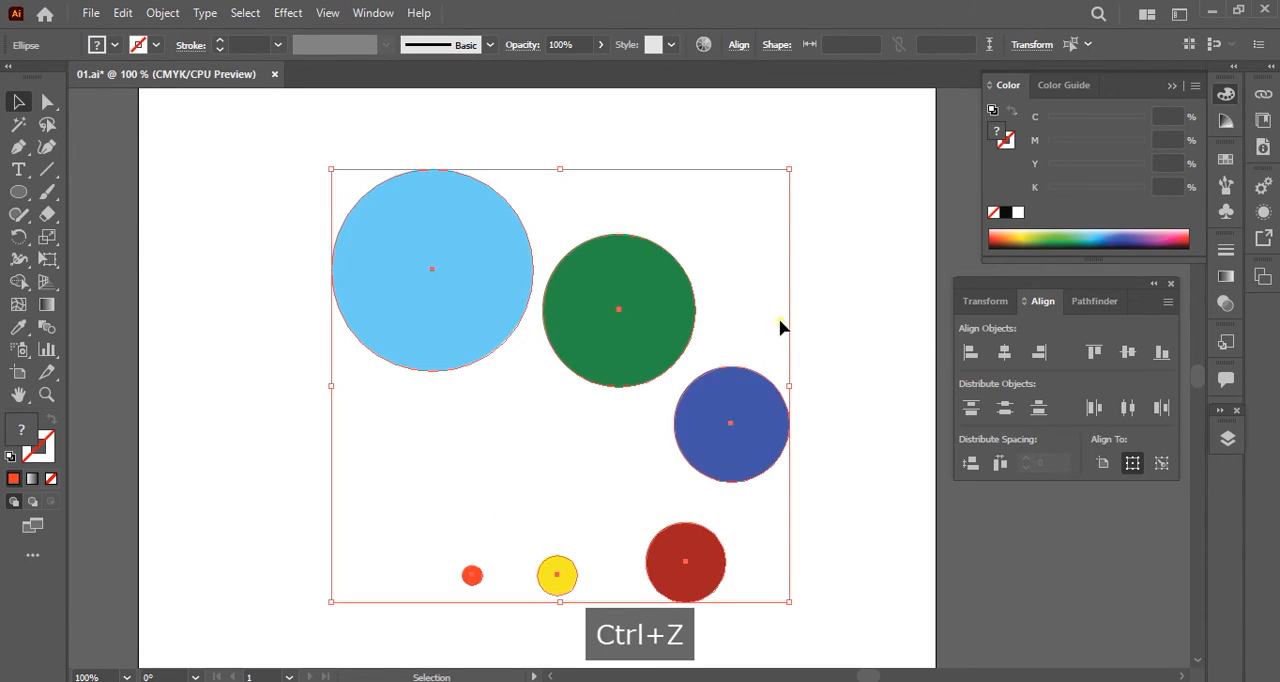
Align all six circles to their left and top edges, and centre them on each other horizontally and vertically.
{"action": "left_click_drag", "start_coordinate": [274, 133], "coordinate": [863, 633]}
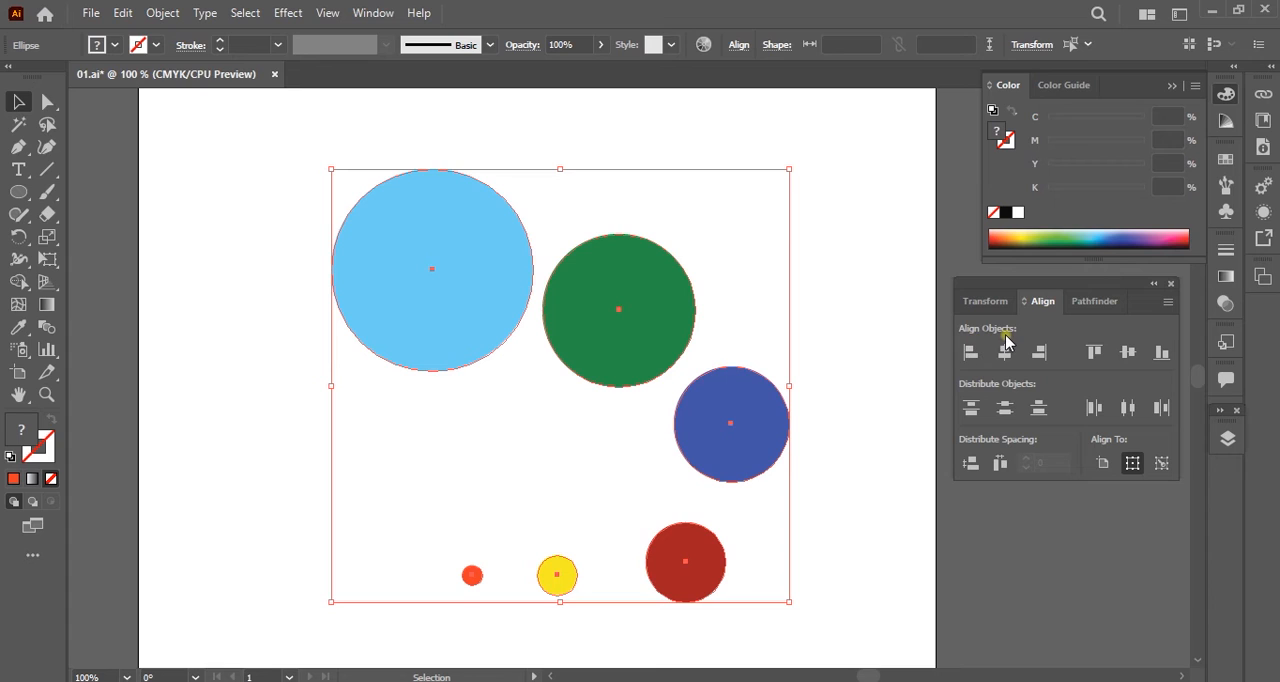
{"action": "left_click", "coordinate": [970, 352]}
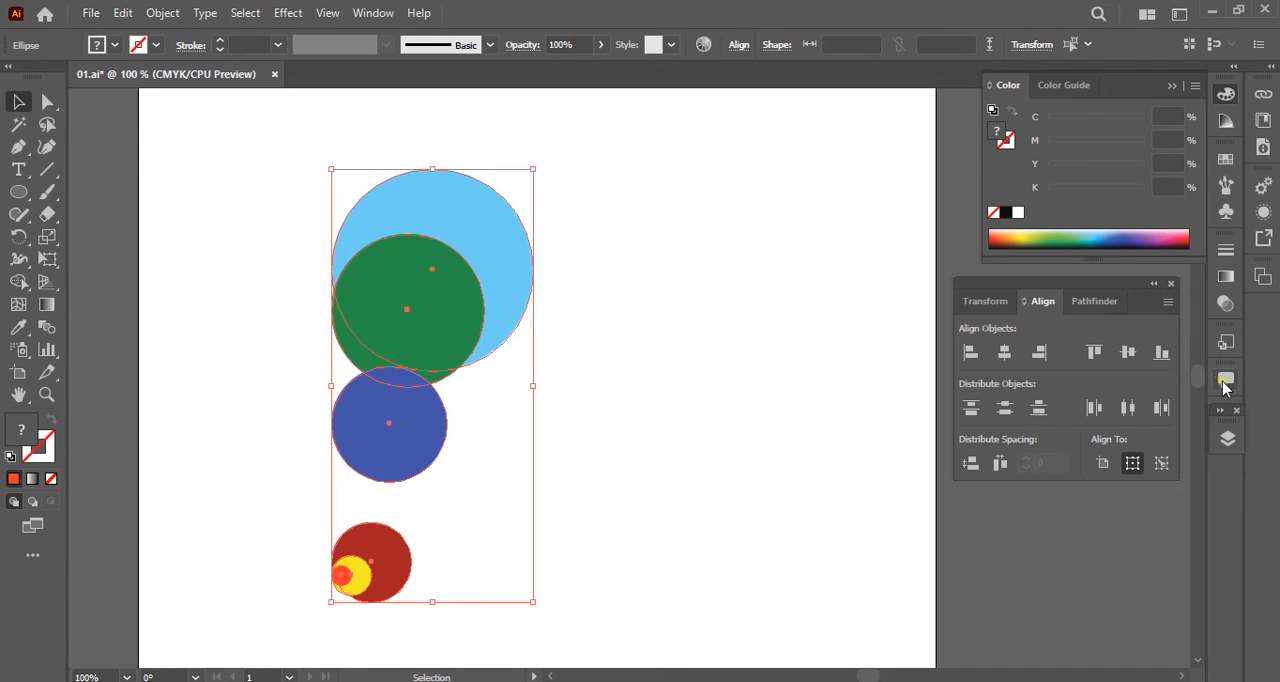
{"action": "left_click", "coordinate": [1094, 352]}
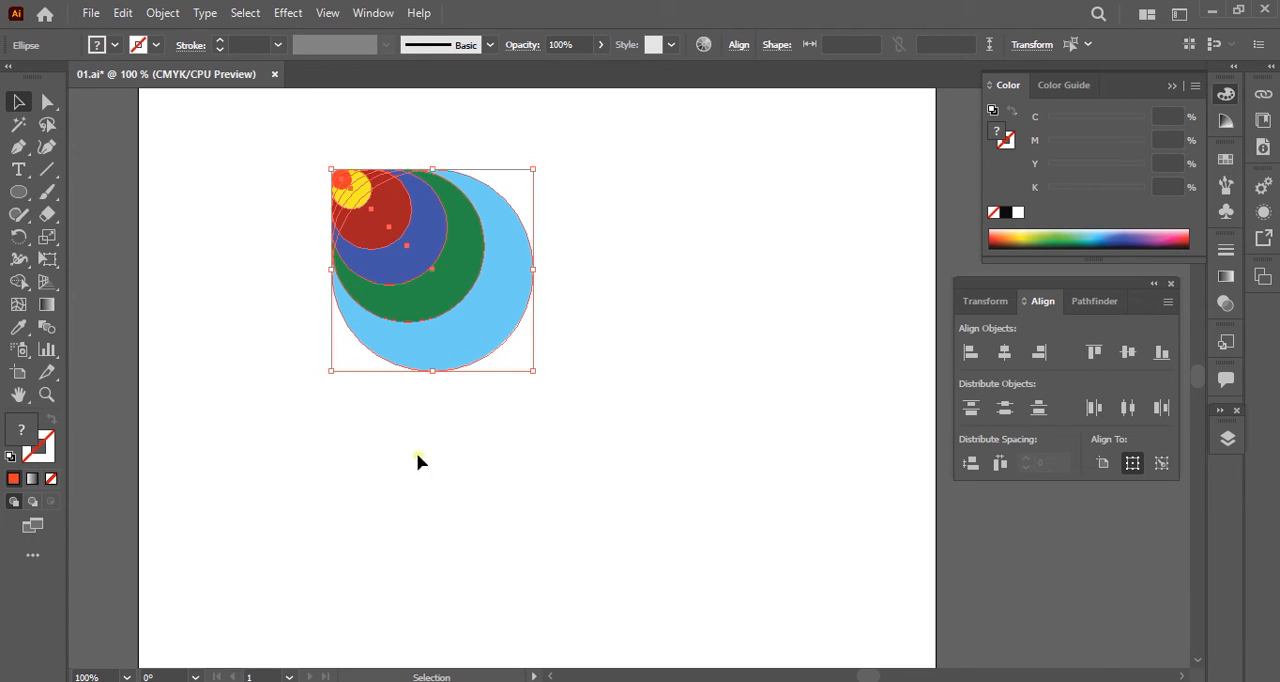
{"action": "left_click", "coordinate": [1003, 353]}
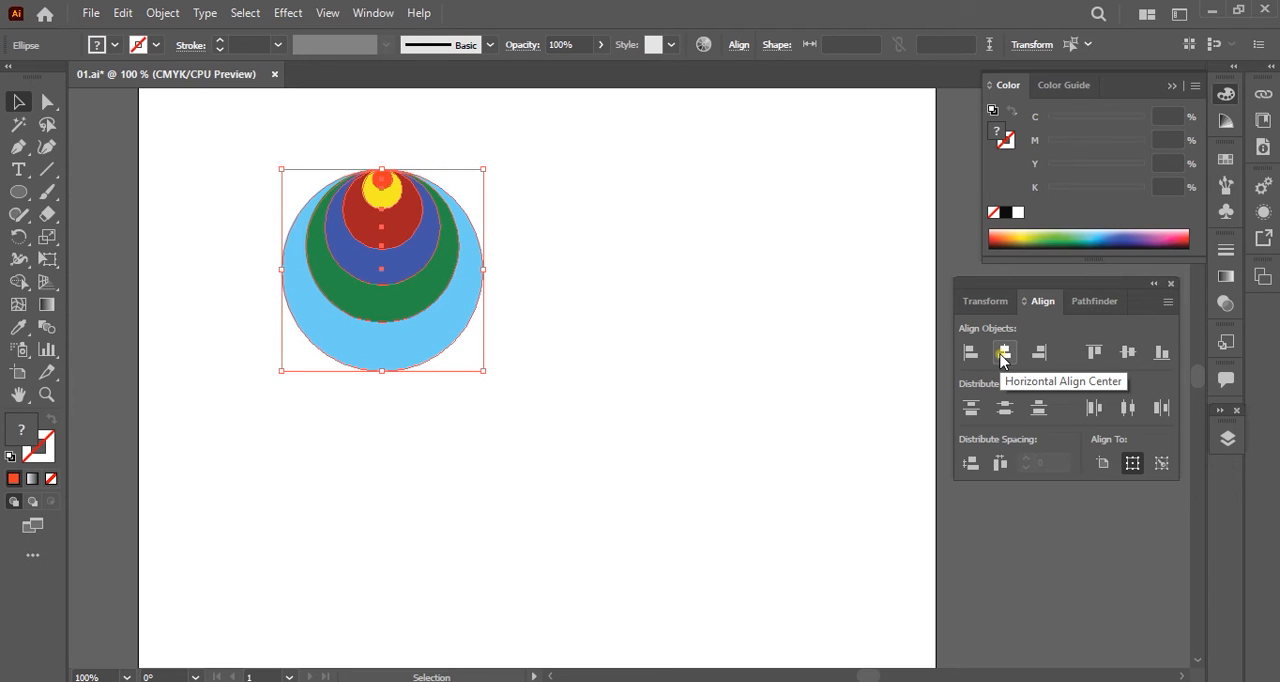
{"action": "left_click", "coordinate": [1128, 354]}
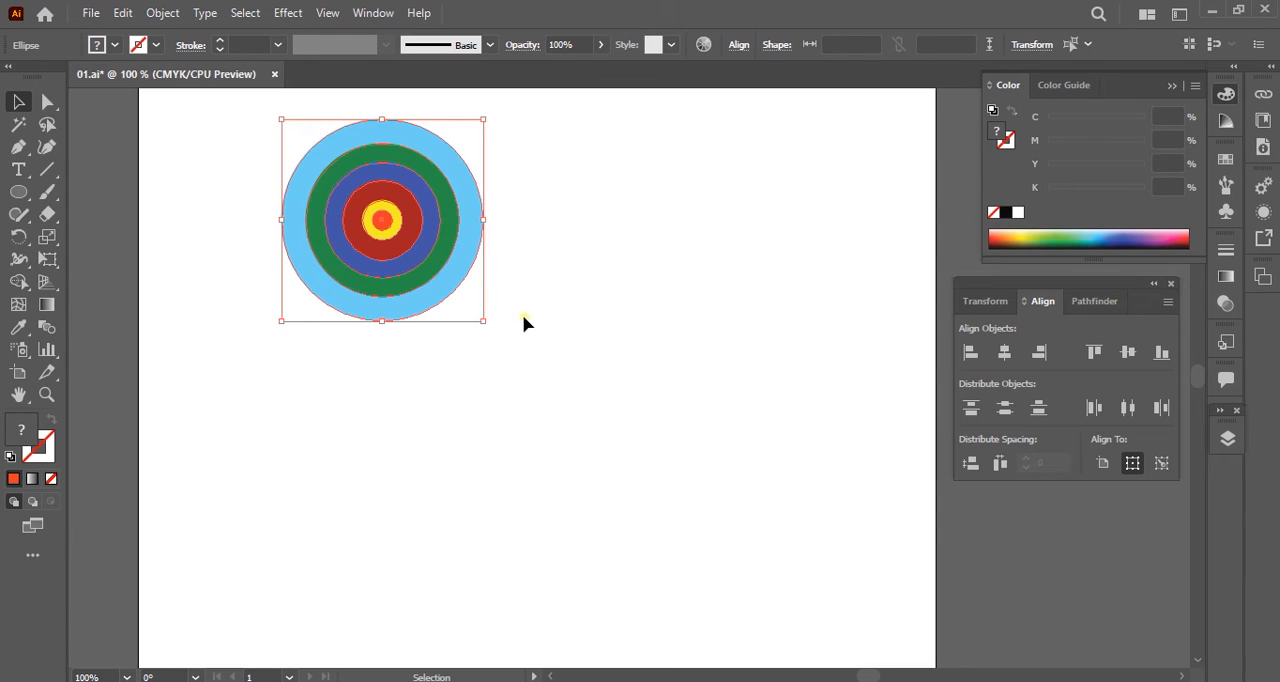
Deselect the concentric circles and examine the stacking order of the six ellipses in Layer 2 copy.
{"action": "left_click", "coordinate": [580, 323]}
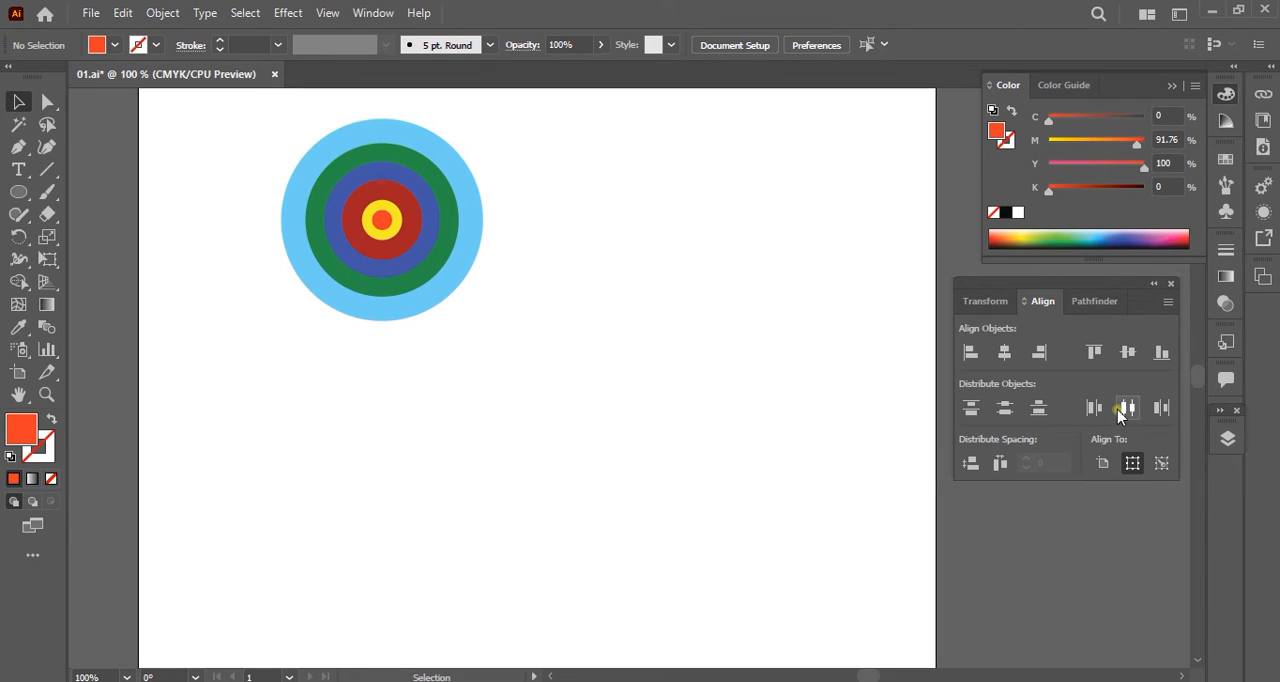
{"action": "left_click", "coordinate": [1226, 251]}
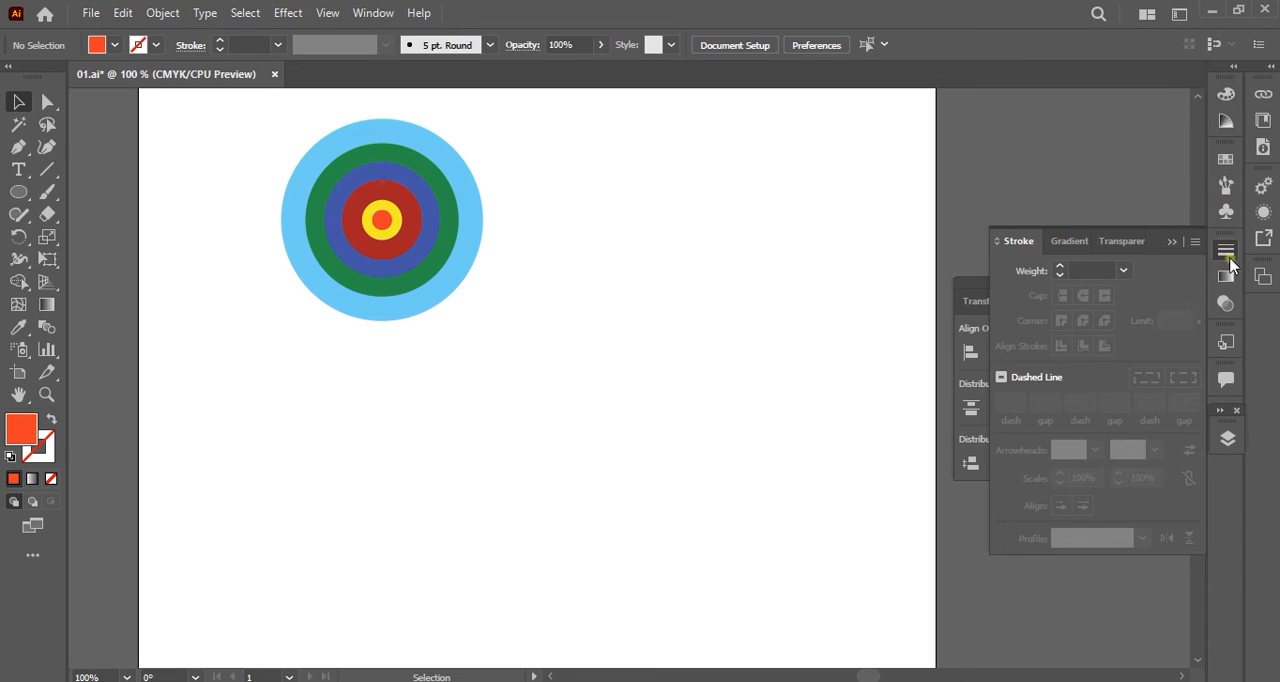
{"action": "left_click", "coordinate": [1227, 252]}
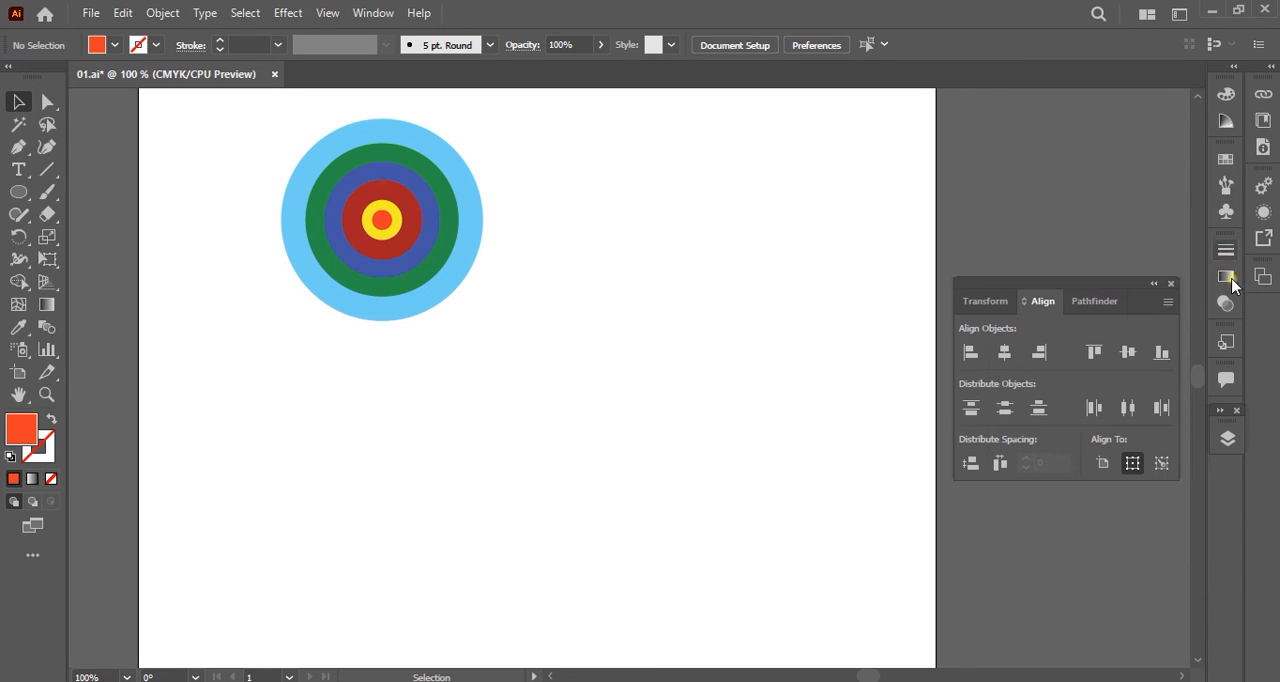
{"action": "left_click", "coordinate": [1229, 442]}
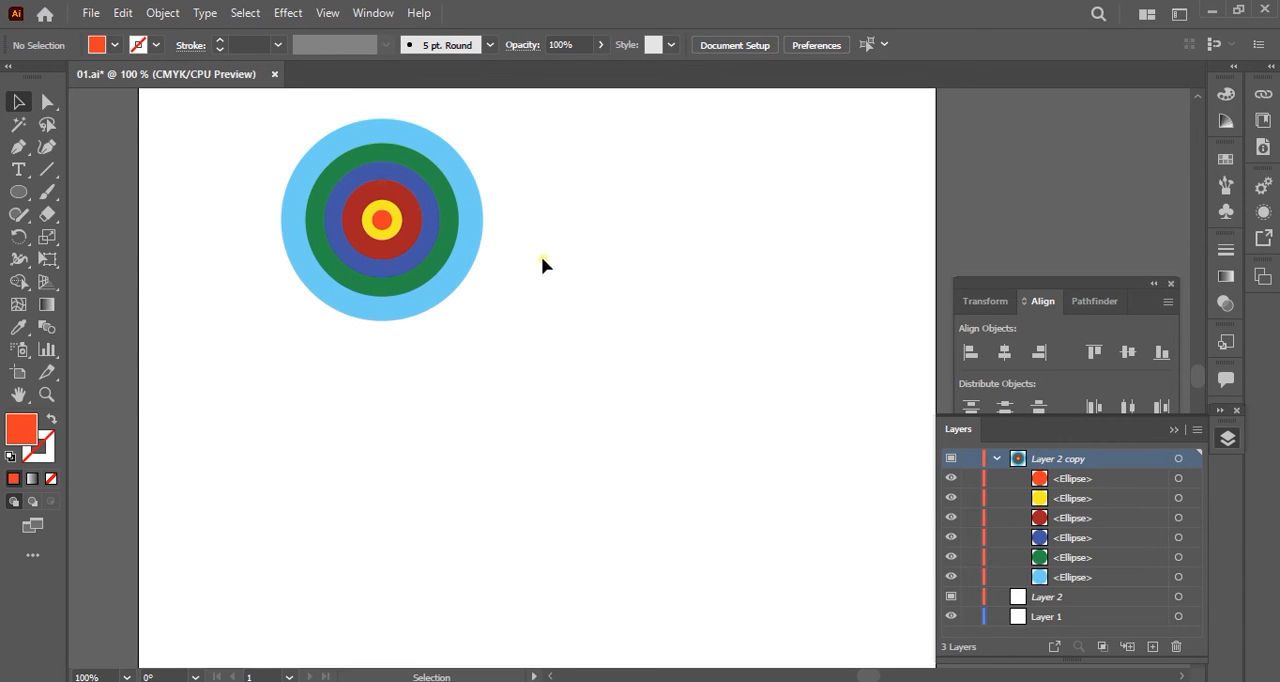
{"action": "left_click", "coordinate": [1084, 500]}
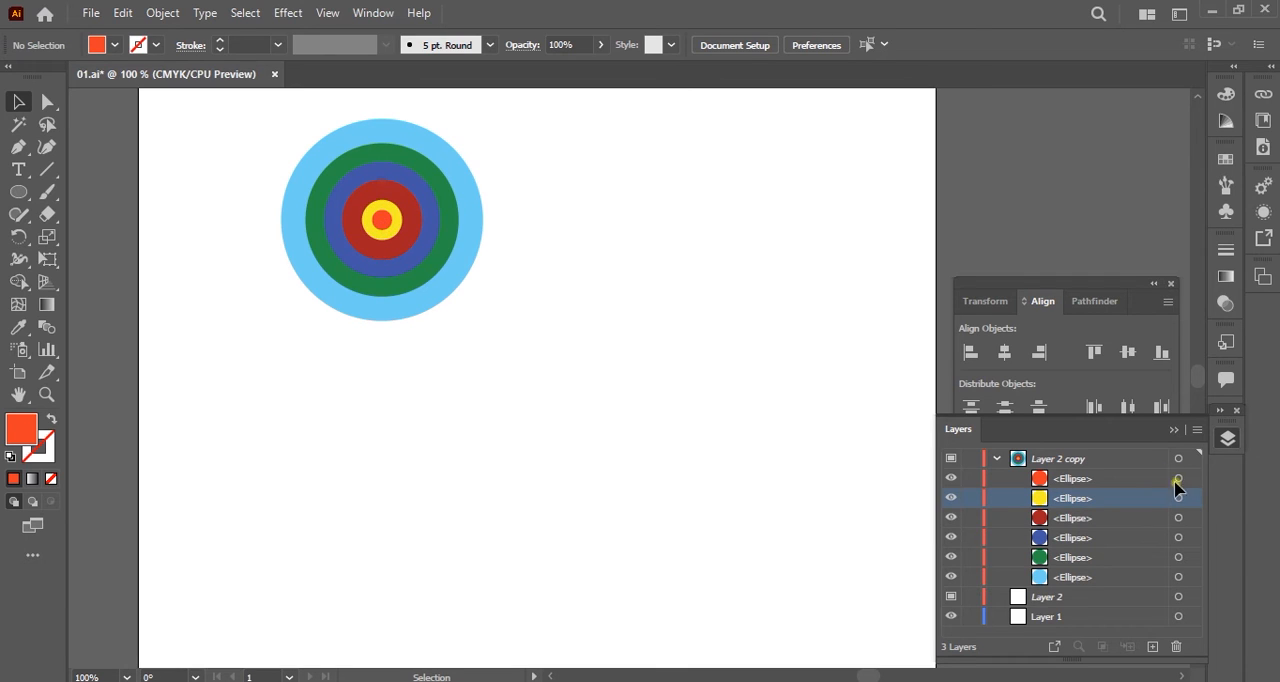
{"action": "left_click", "coordinate": [1073, 521]}
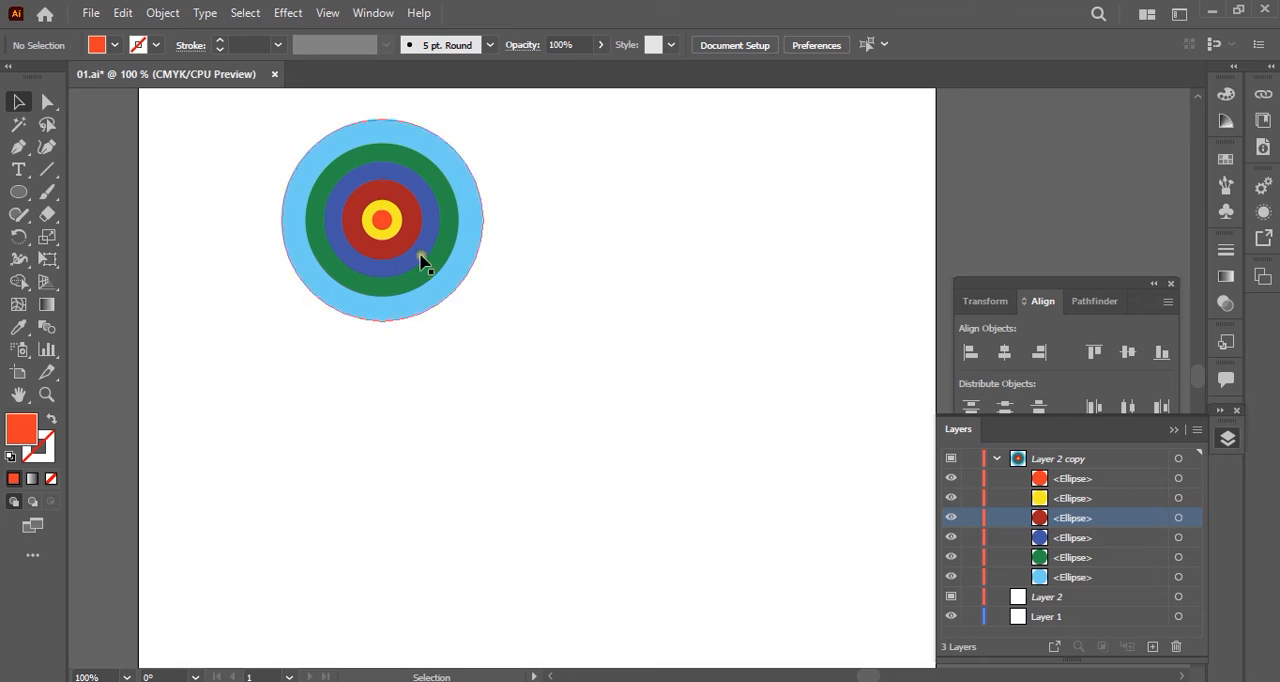
{"action": "left_click", "coordinate": [1040, 540]}
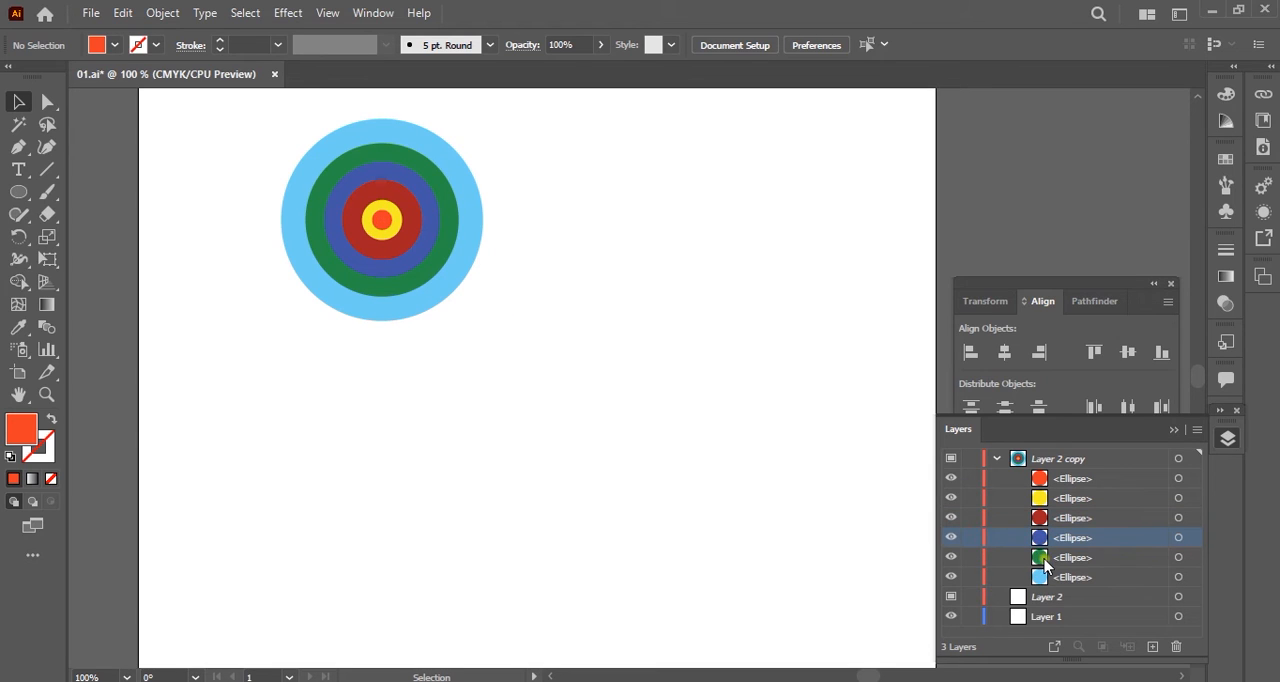
{"action": "left_click", "coordinate": [1042, 558]}
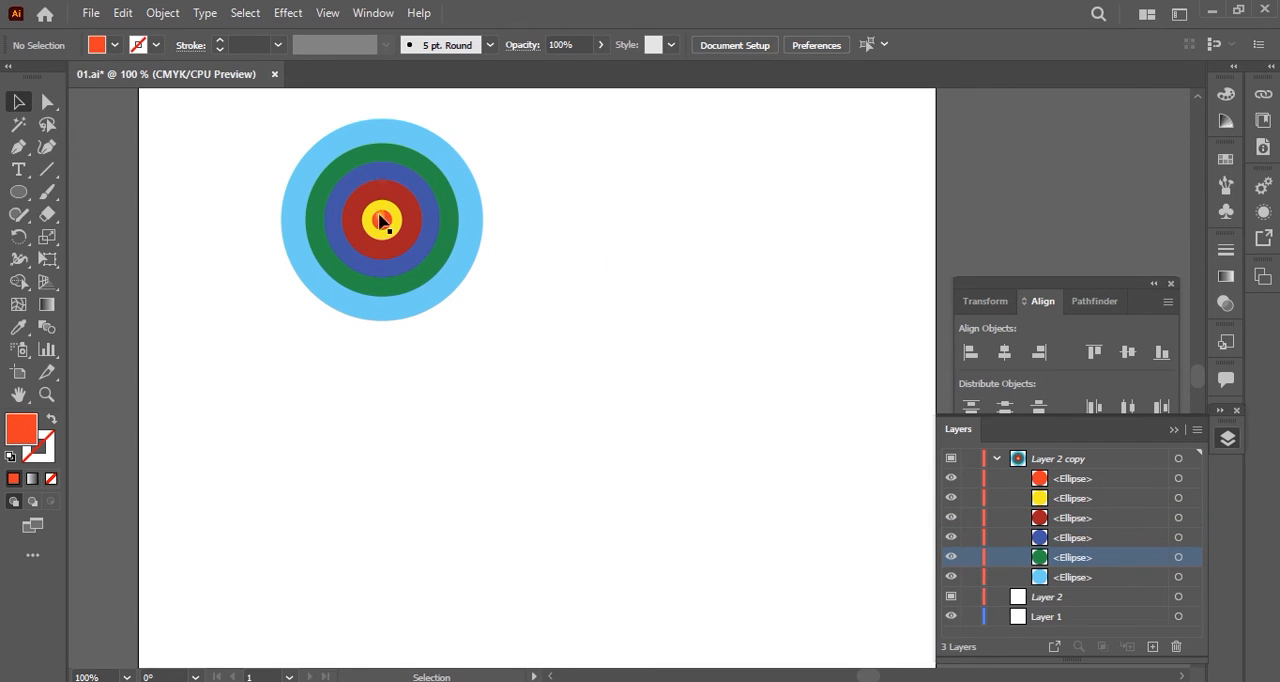
{"action": "left_click", "coordinate": [1175, 431]}
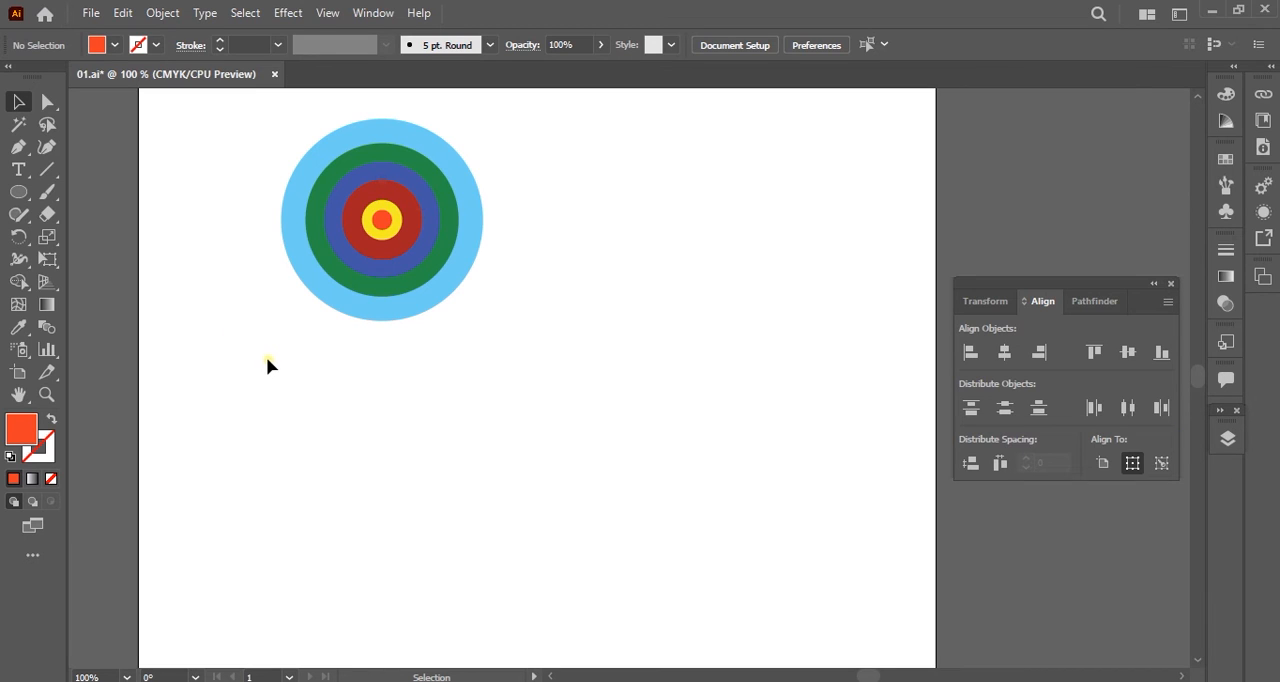
Try bringing the green circle to the front of the concentric rings, and undo the reordering.
{"action": "left_click", "coordinate": [418, 284]}
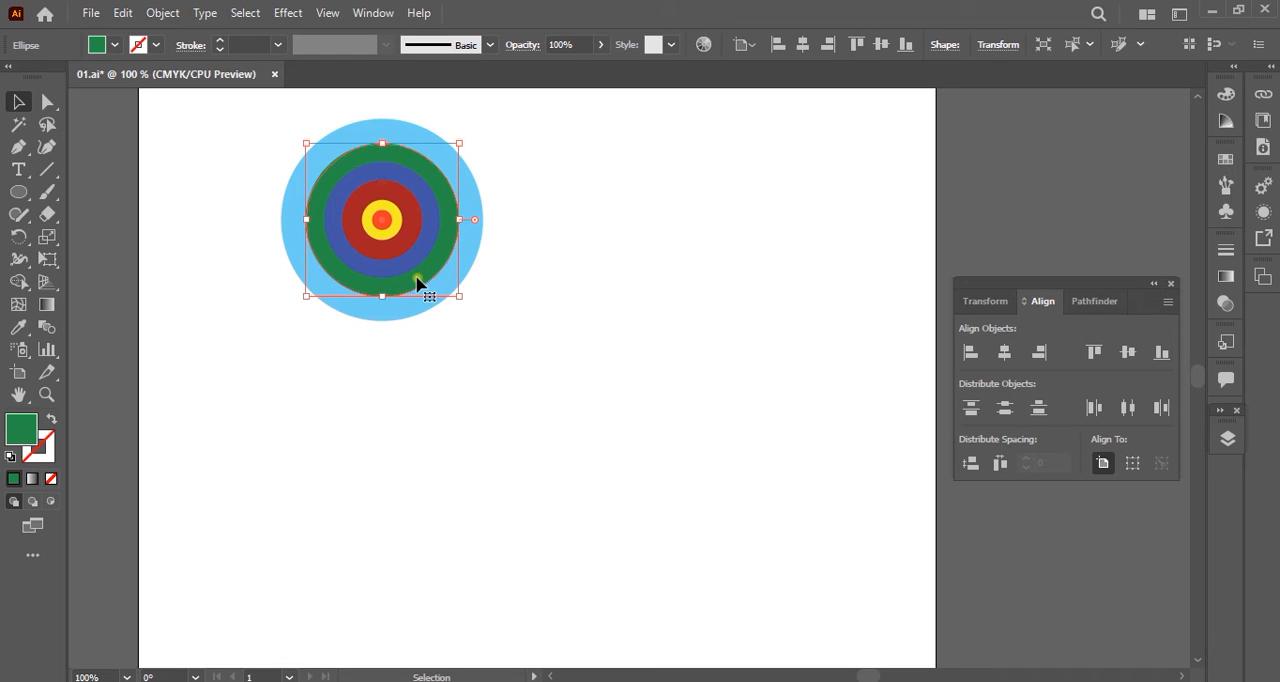
{"action": "right_click", "coordinate": [418, 284]}
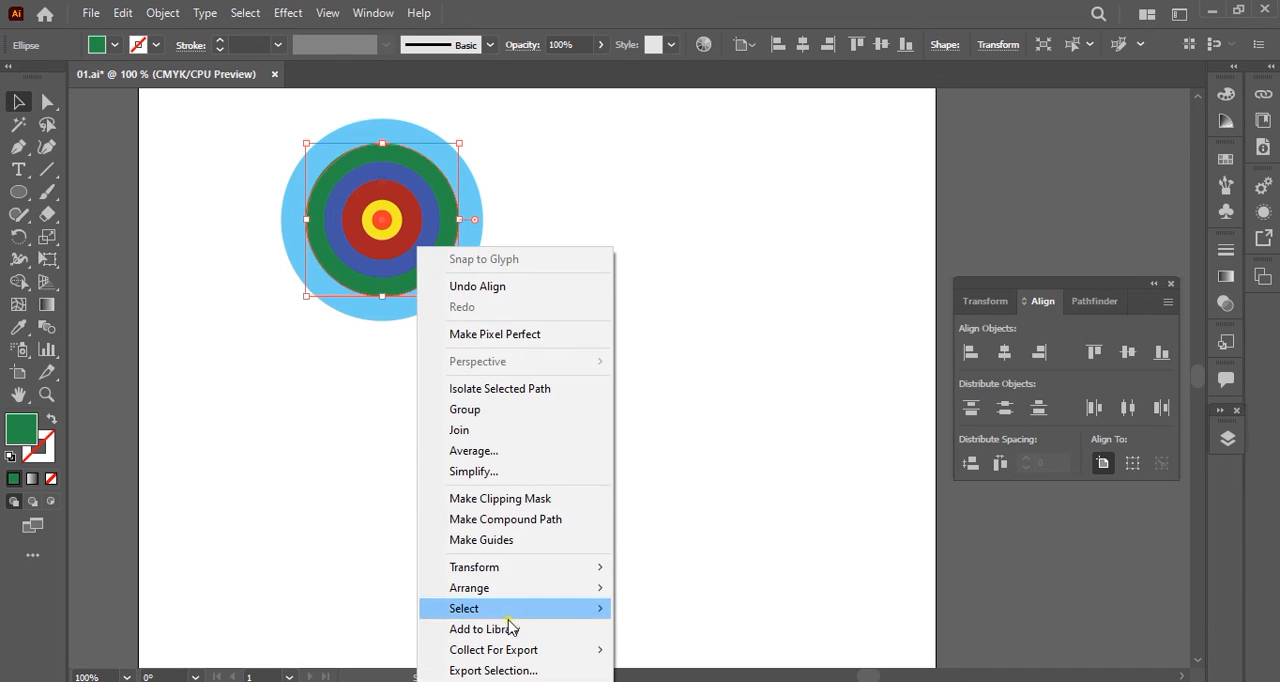
{"action": "mouse_move", "coordinate": [534, 590]}
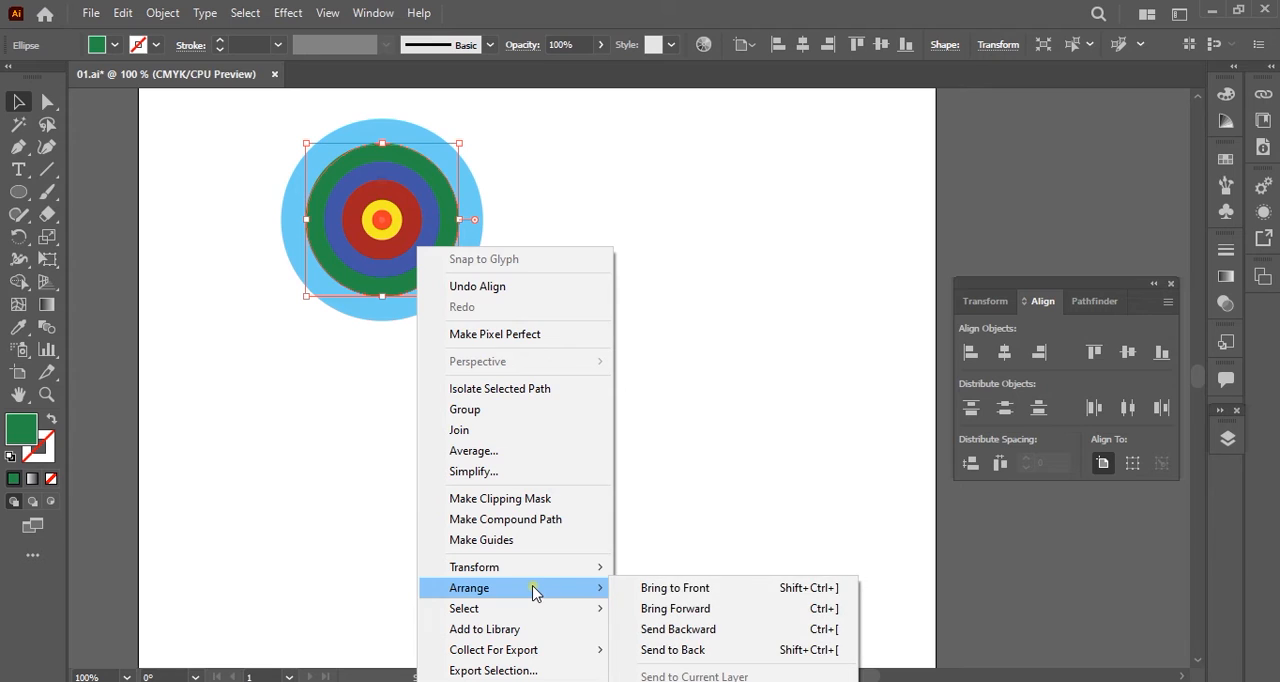
{"action": "left_click", "coordinate": [728, 591]}
{"action": "left_click", "coordinate": [537, 395]}
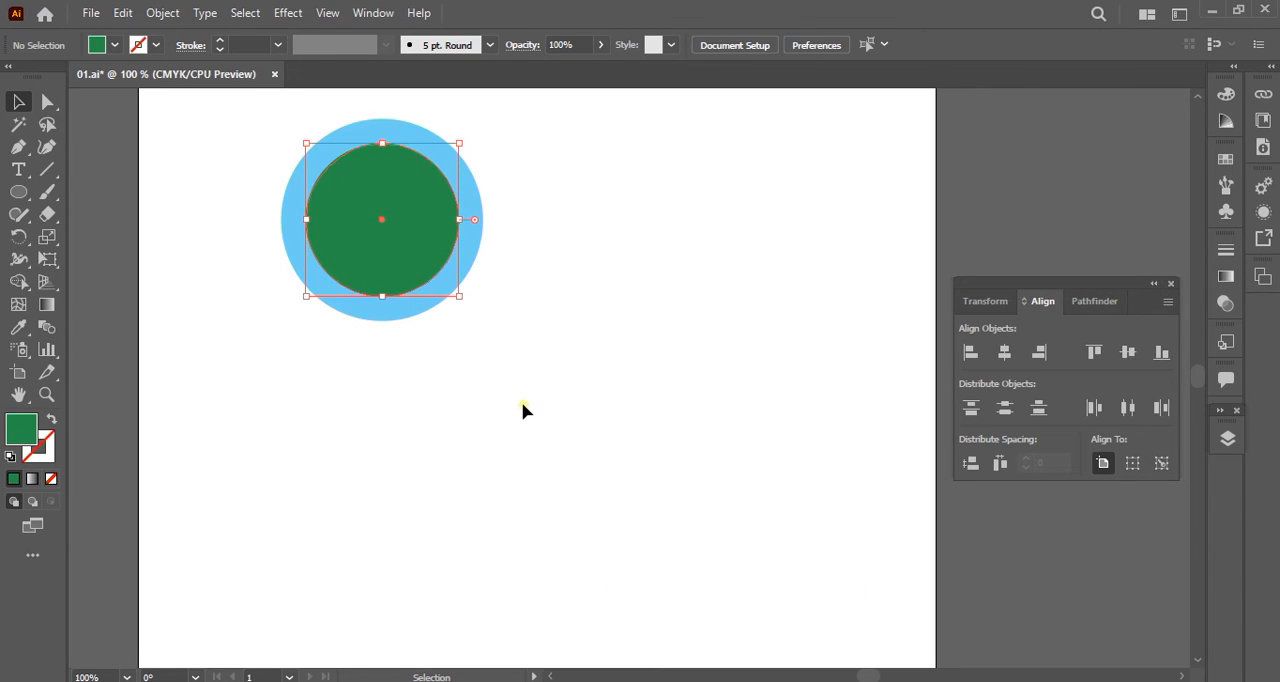
{"action": "right_click", "coordinate": [389, 250]}
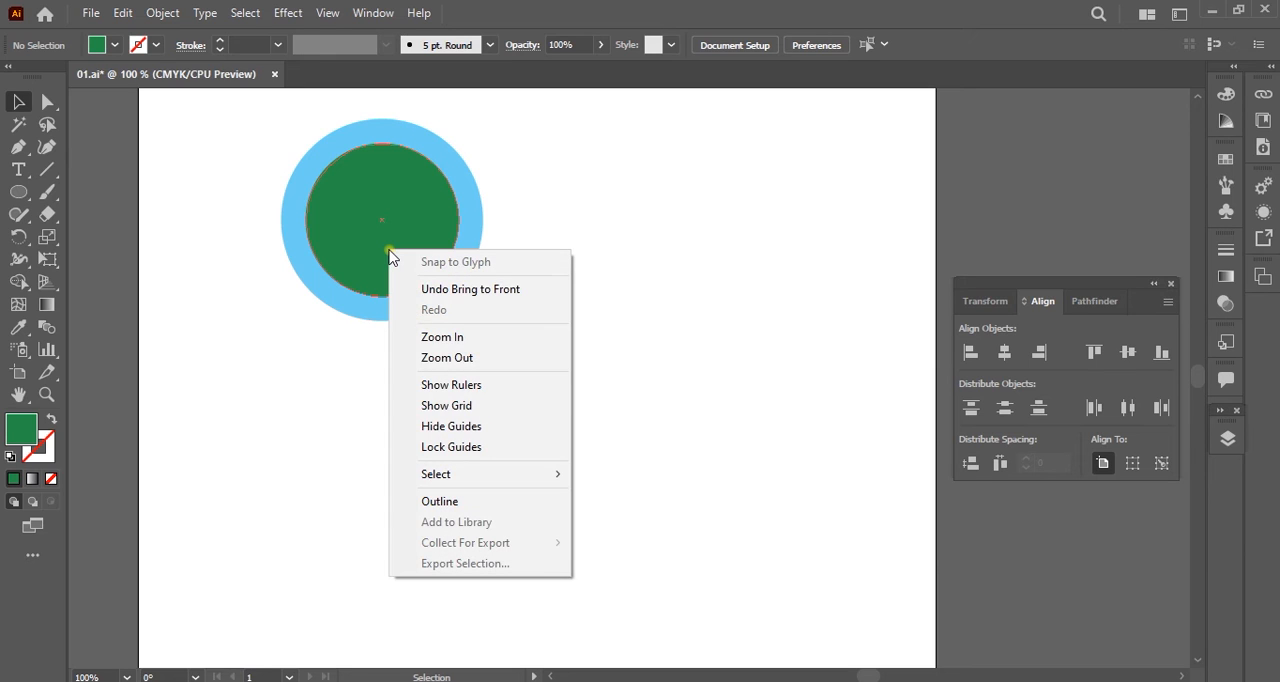
{"action": "left_click", "coordinate": [684, 378]}
{"action": "key", "text": "ctrl+z"}
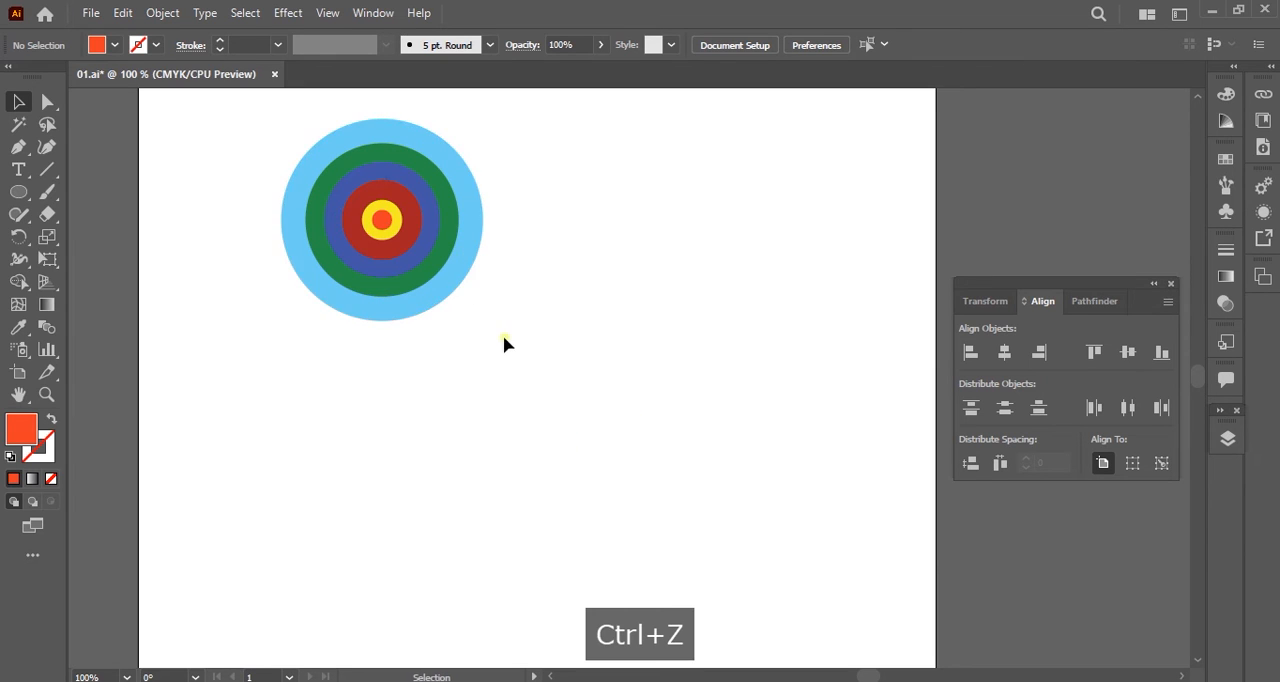
Undo the applied alignments so that the six circles are spread apart again.
{"action": "key", "text": "space"}
{"action": "left_click_drag", "start_coordinate": [577, 266], "coordinate": [512, 324]}
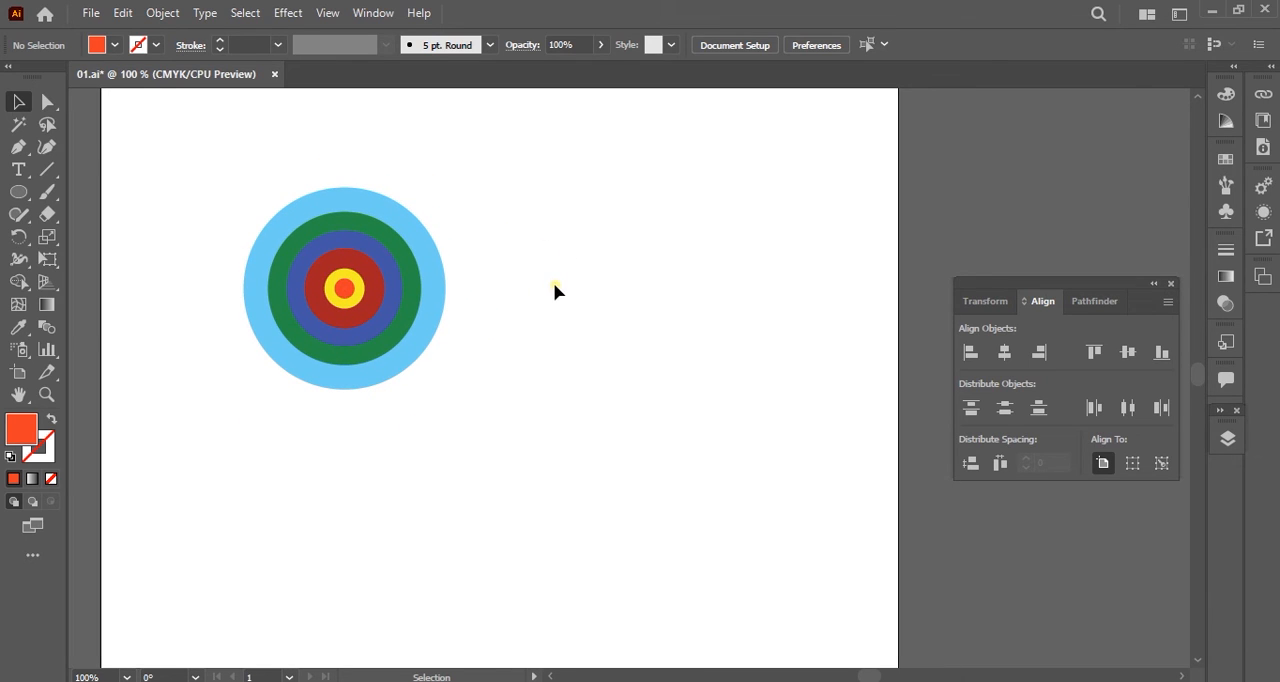
{"action": "key", "text": "ctrl+z"}
{"action": "key", "text": "ctrl+z"}
{"action": "key", "text": "ctrl+z"}
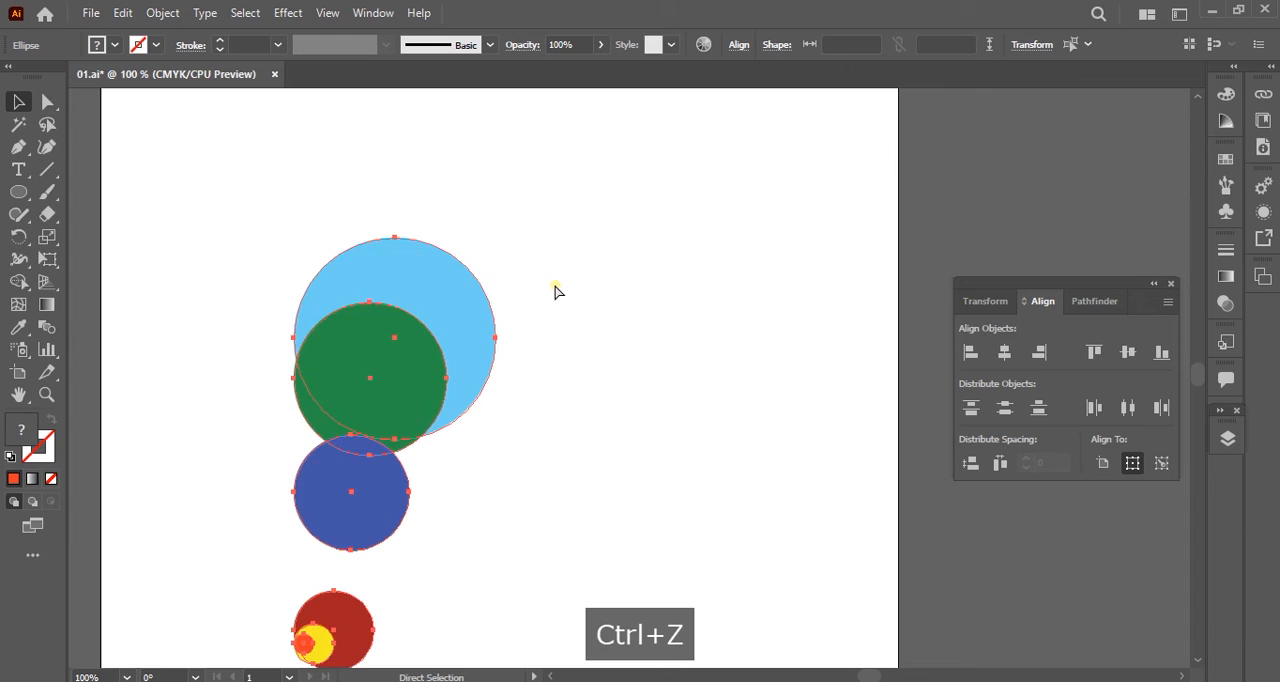
{"action": "key", "text": "ctrl+z"}
{"action": "key", "text": "space"}
{"action": "left_click_drag", "start_coordinate": [560, 491], "coordinate": [520, 374]}
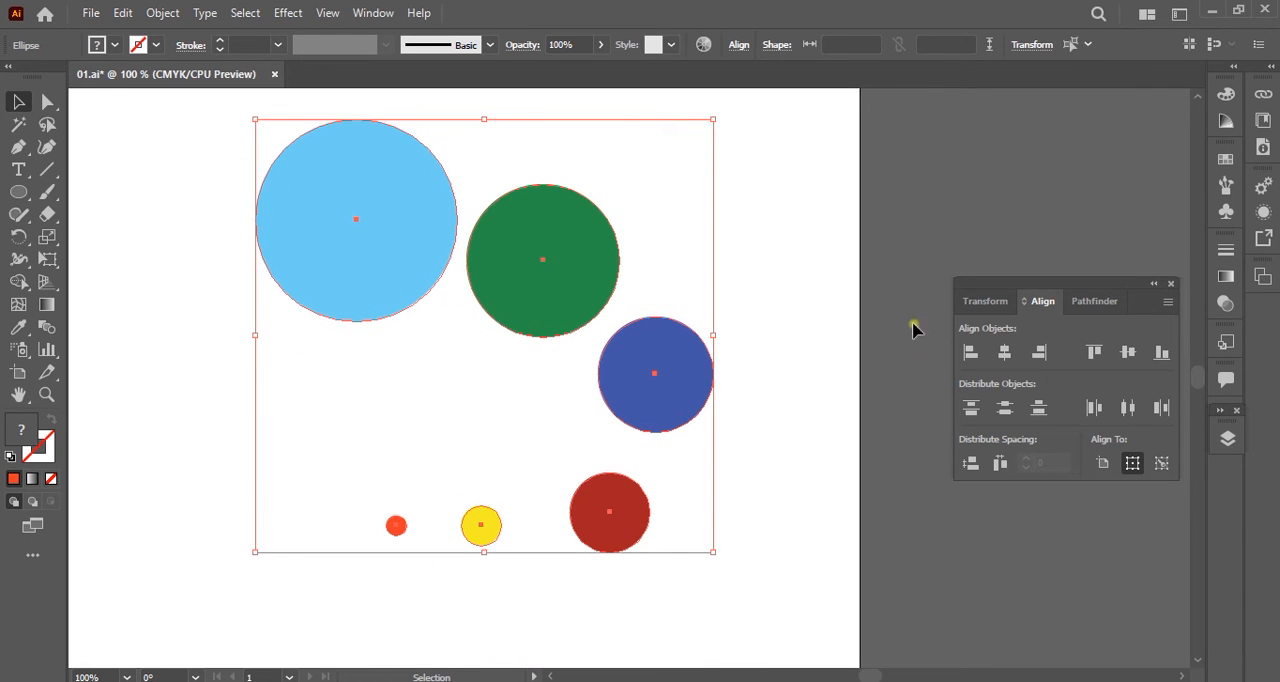
Try centring the six circles horizontally and vertically relative to the whole selection, and undo both alignments.
{"action": "left_click", "coordinate": [1027, 355]}
{"action": "left_click", "coordinate": [1130, 352]}
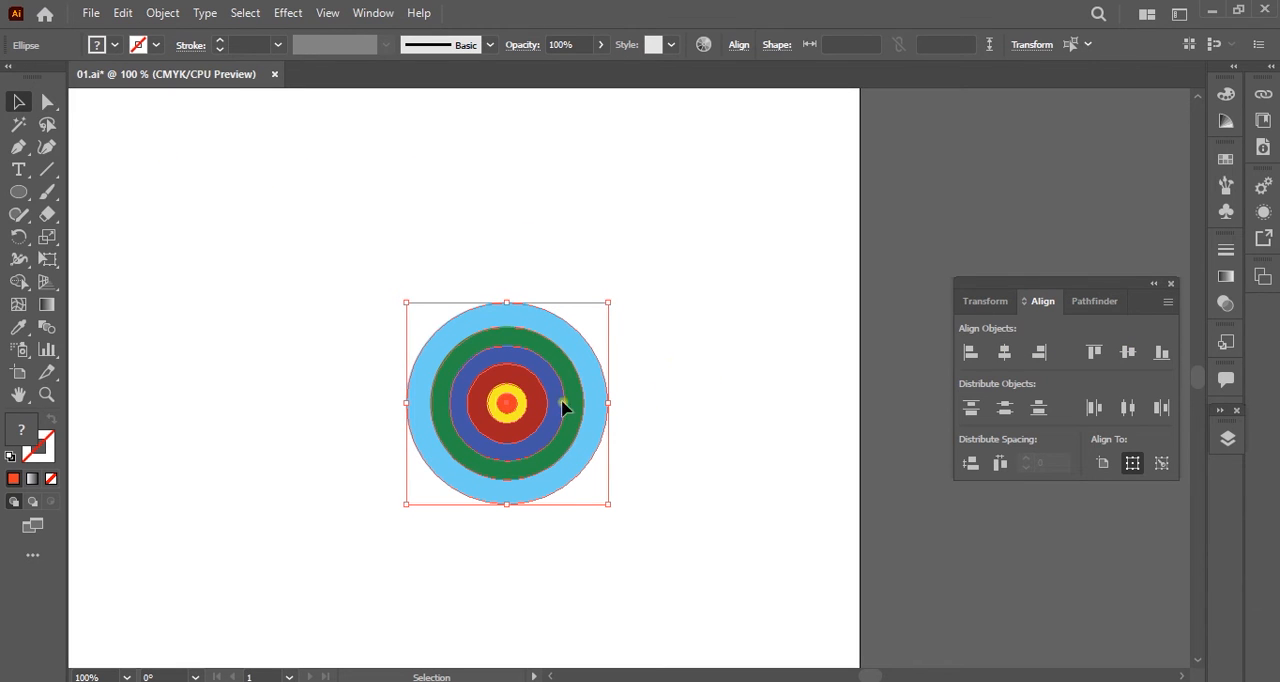
{"action": "key", "text": "ctrl+z"}
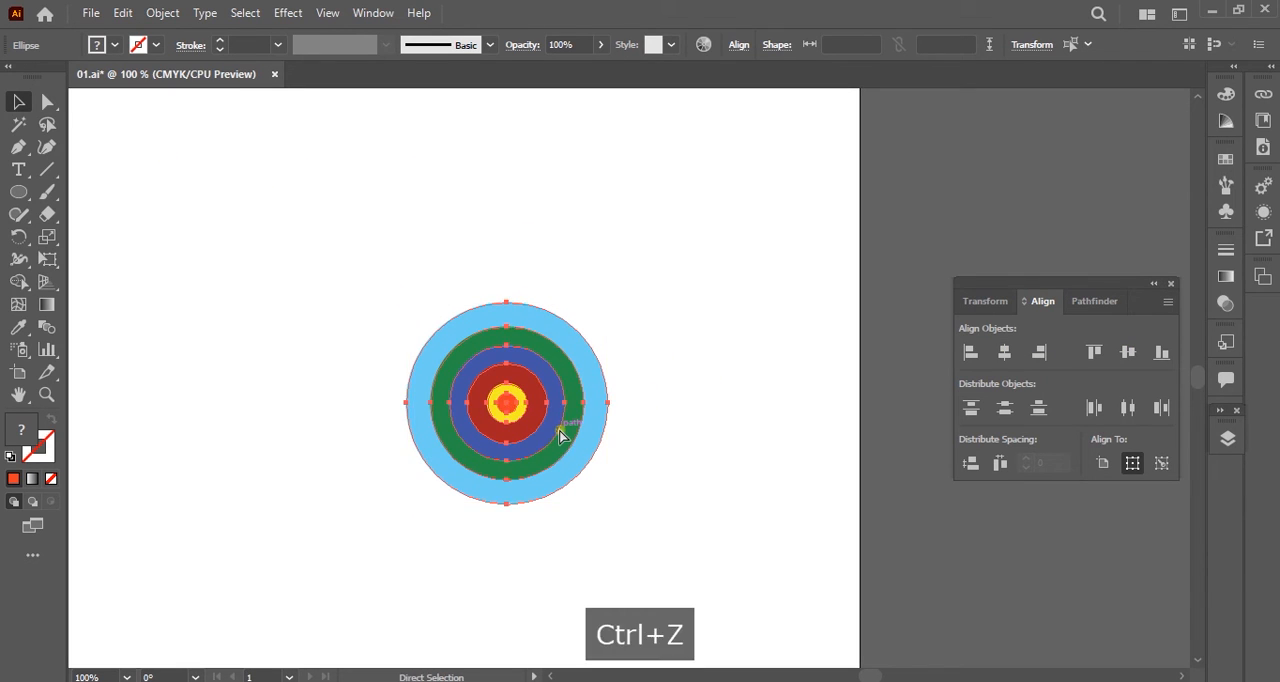
{"action": "key", "text": "ctrl+z"}
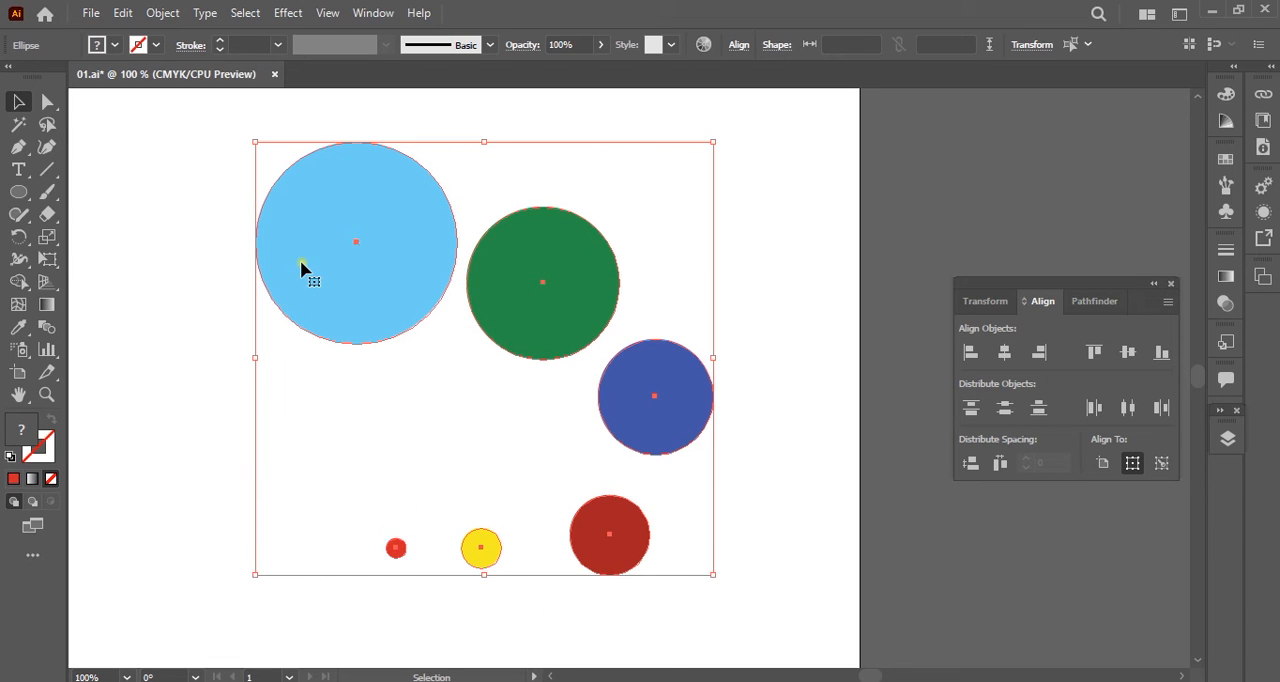
Try centring all circles horizontally and vertically on the smallest red circle as the key object, and undo both alignments.
{"action": "left_click", "coordinate": [401, 555], "text": "alt"}
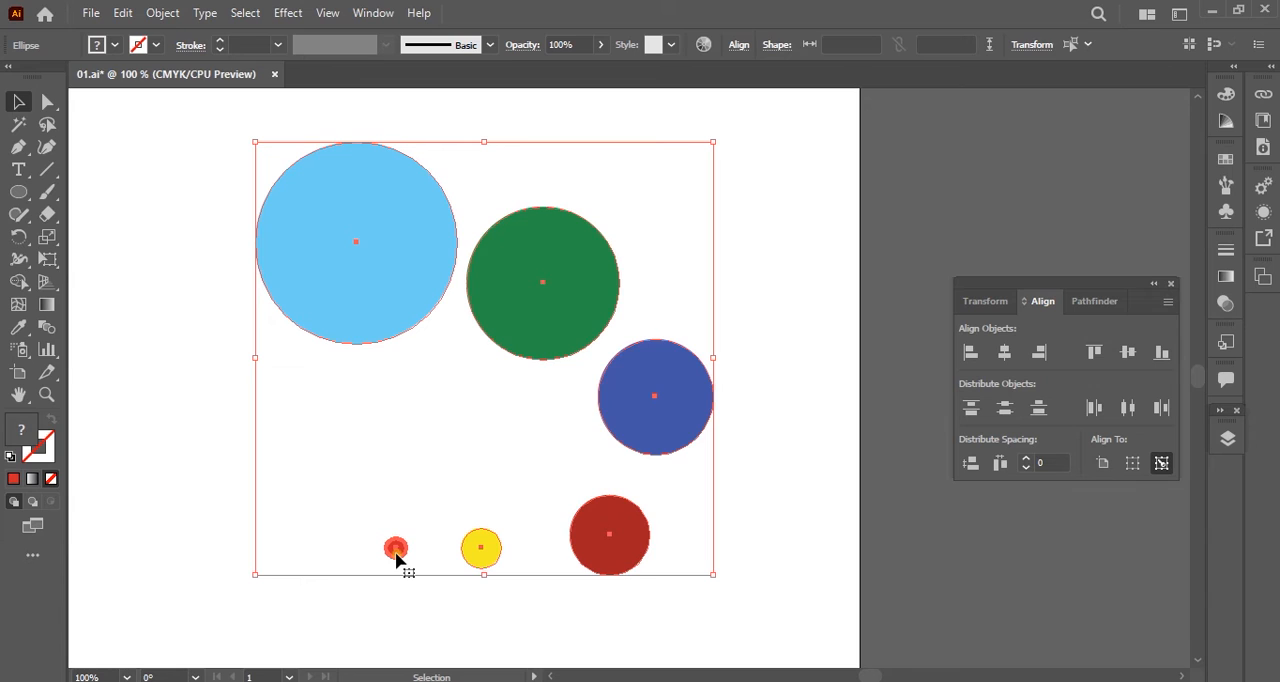
{"action": "left_click", "coordinate": [1005, 353]}
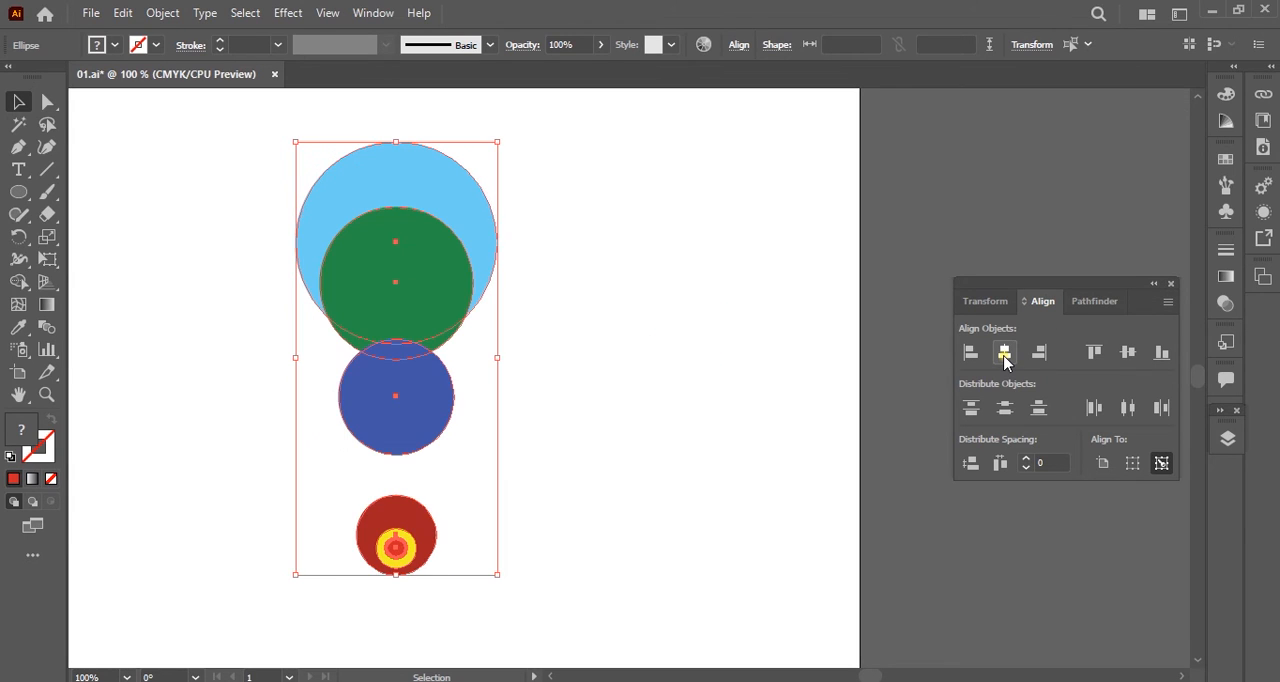
{"action": "left_click", "coordinate": [1128, 353]}
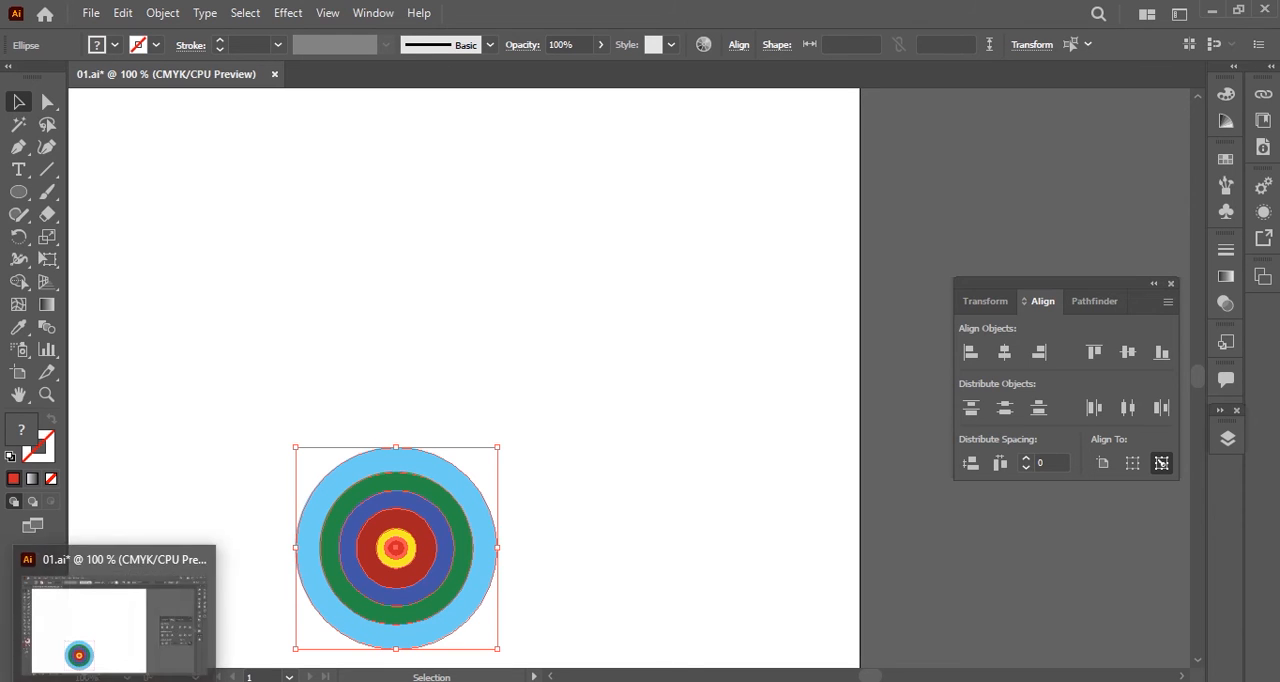
{"action": "key", "text": "ctrl+z"}
{"action": "key", "text": "ctrl+z"}
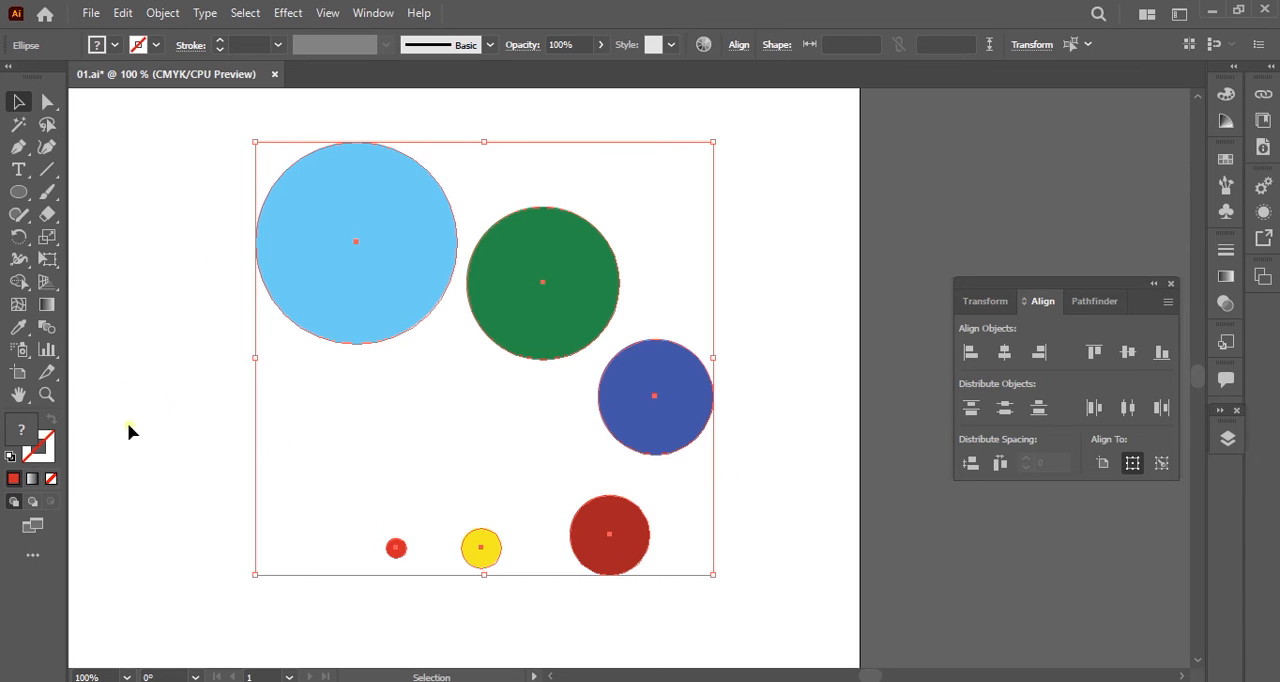
Make the blue circle the key object and centre the other circles on it horizontally and vertically.
{"action": "left_click", "coordinate": [690, 407]}
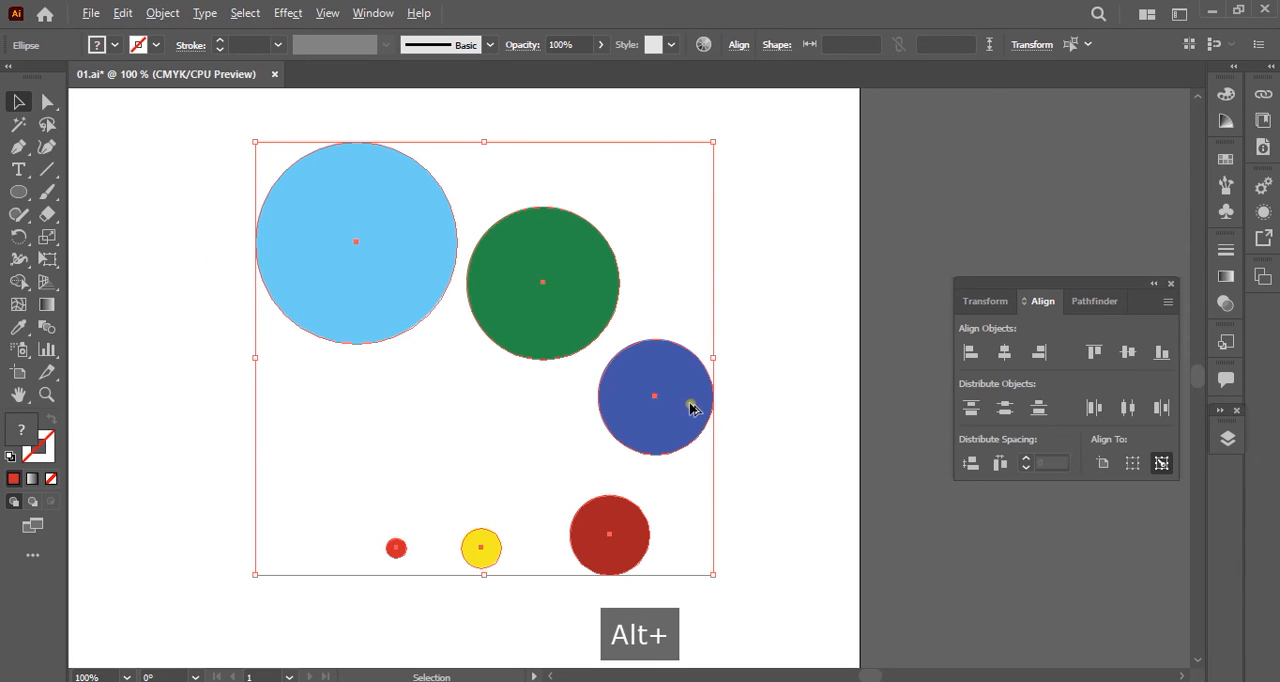
{"action": "left_click", "coordinate": [690, 407]}
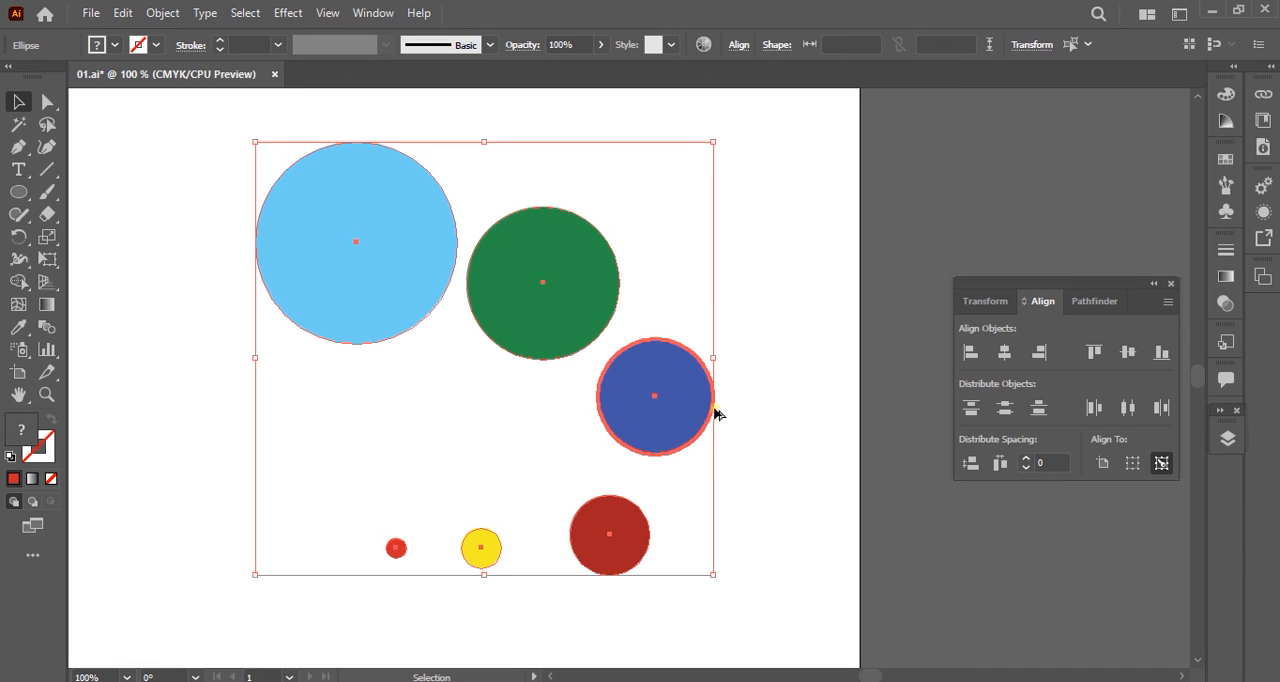
{"action": "left_click", "coordinate": [1004, 352]}
{"action": "left_click", "coordinate": [1127, 352]}
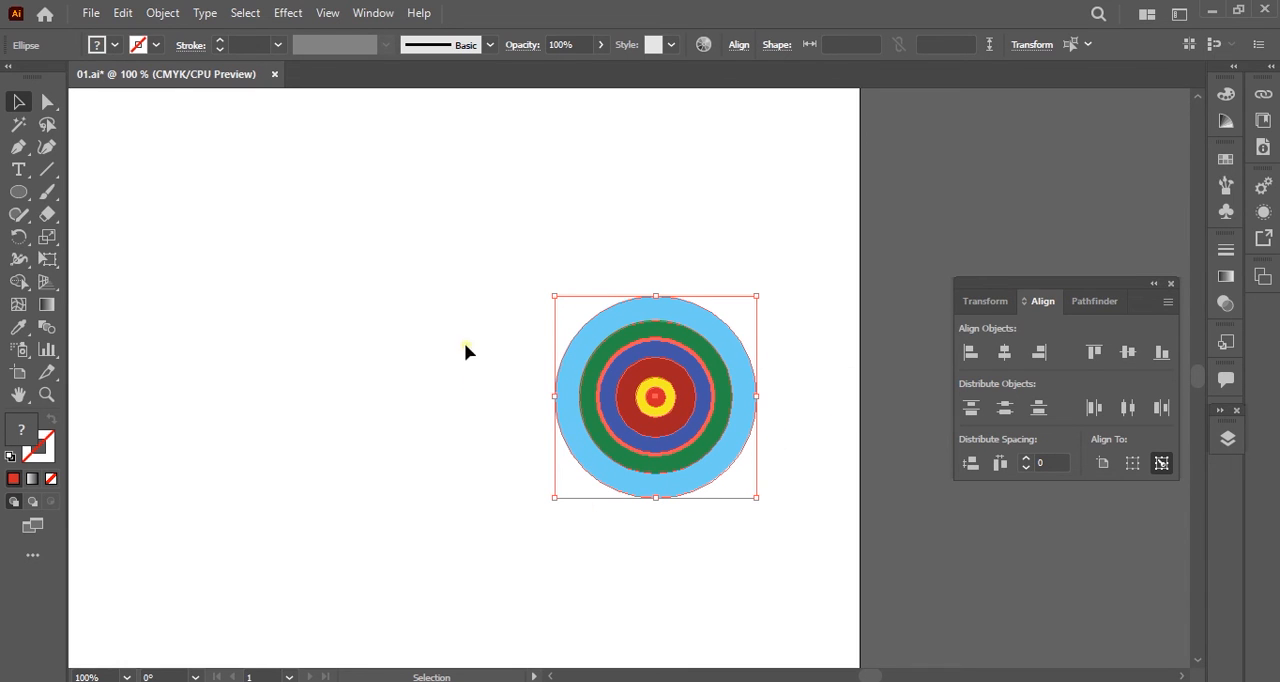
Scale the linked flower image 9-experiment.jpg down to less than half size and place it just outside the artboard's right edge.
{"action": "key", "text": "space"}
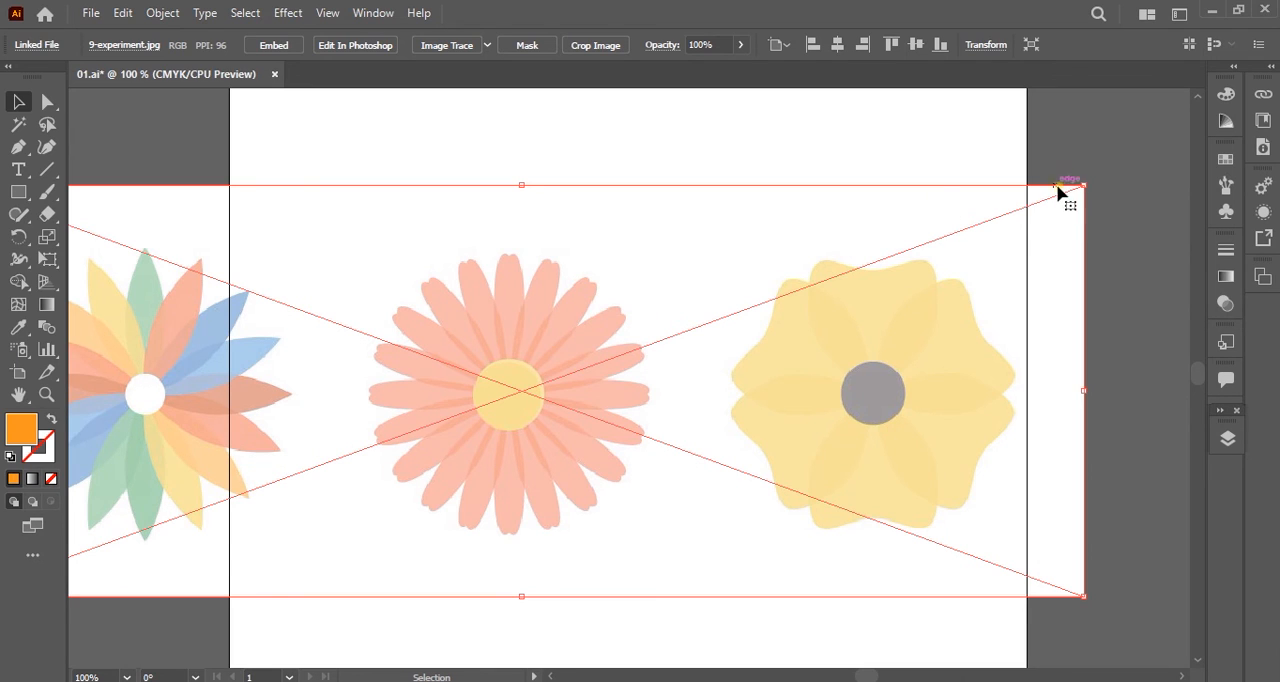
{"action": "left_click_drag", "start_coordinate": [1082, 184], "coordinate": [444, 419]}
{"action": "left_click_drag", "start_coordinate": [88, 528], "coordinate": [1153, 287]}
{"action": "key", "text": "space"}
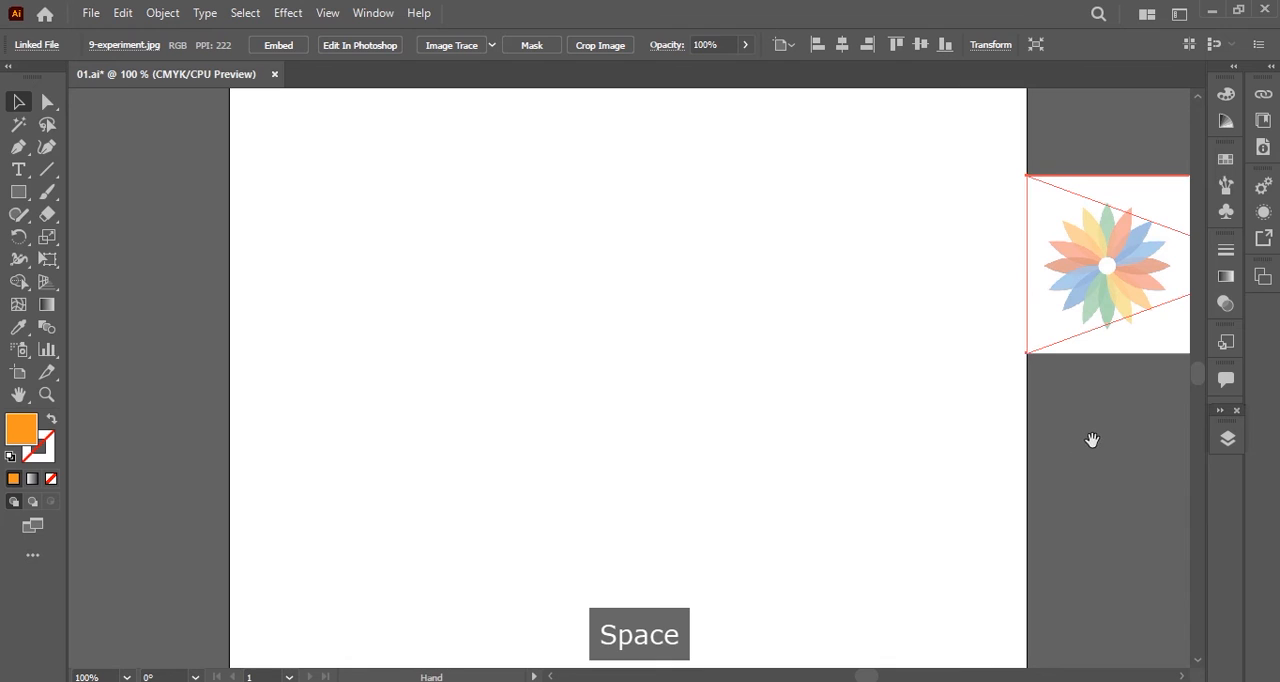
{"action": "left_click_drag", "start_coordinate": [1091, 440], "coordinate": [883, 426]}
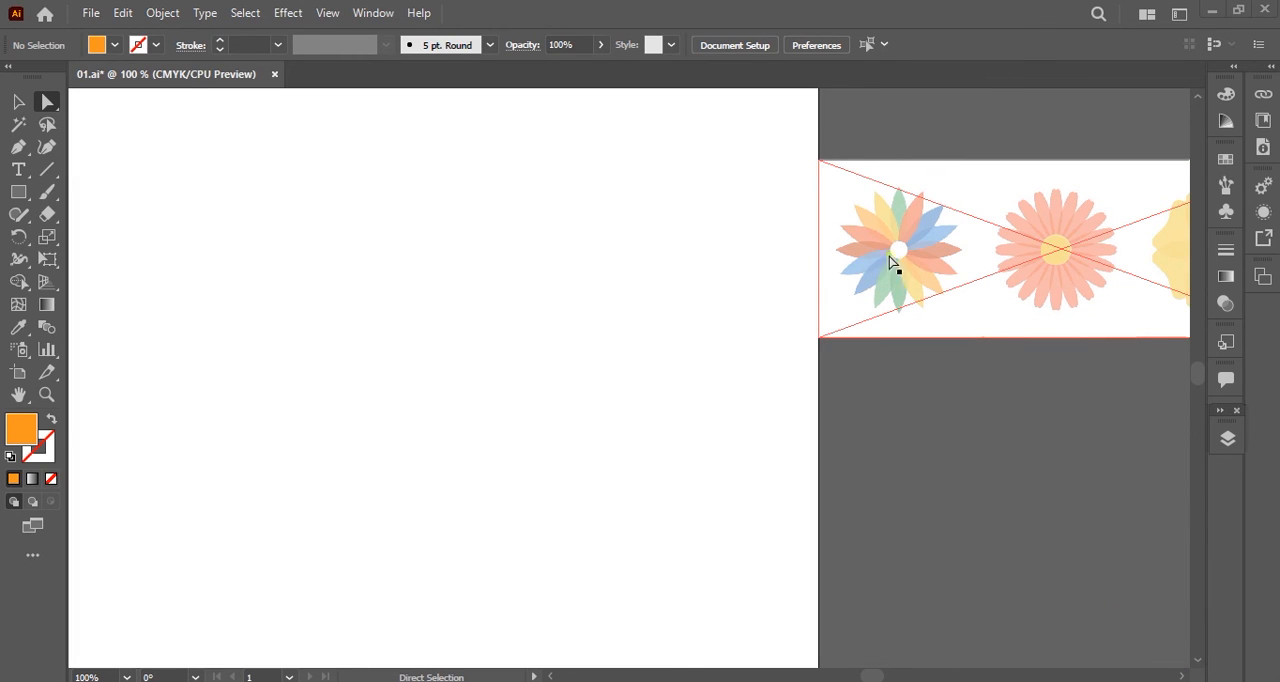
Draw an orange circle without a stroke near the middle of the empty artboard with the Ellipse tool.
{"action": "key", "text": "space"}
{"action": "left_click_drag", "start_coordinate": [460, 286], "coordinate": [612, 350]}
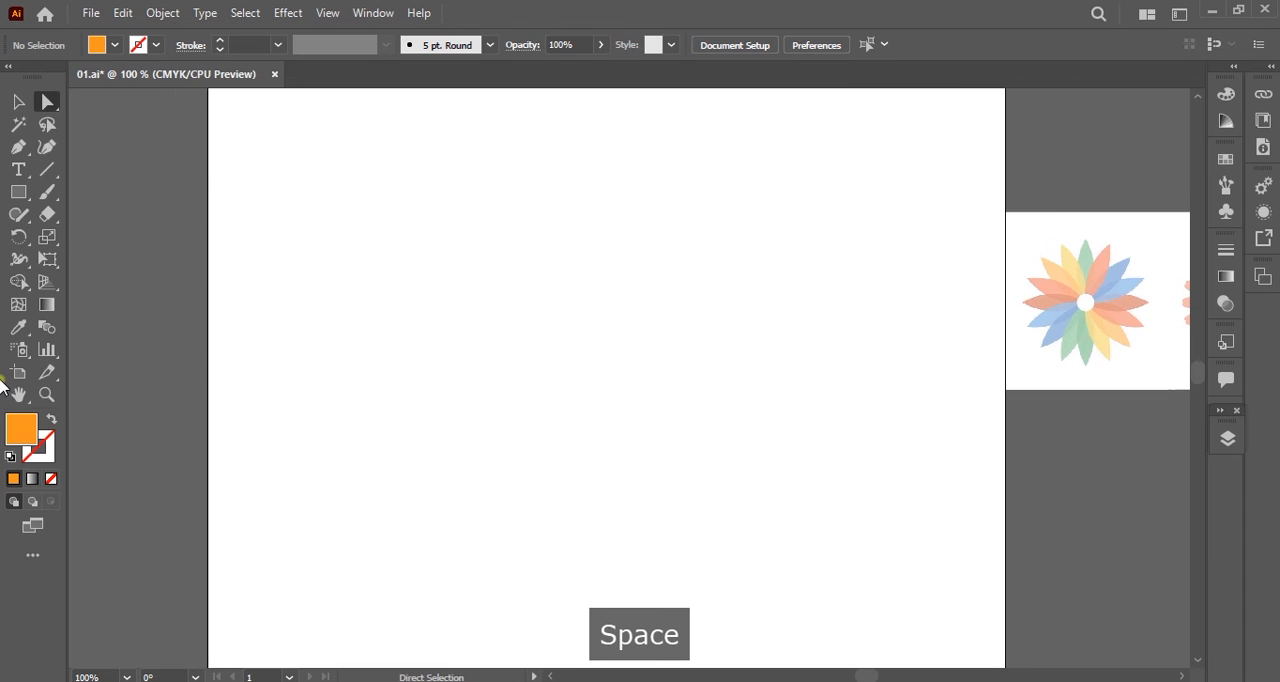
{"action": "left_click_drag", "start_coordinate": [22, 200], "coordinate": [70, 240]}
{"action": "key", "text": "l"}
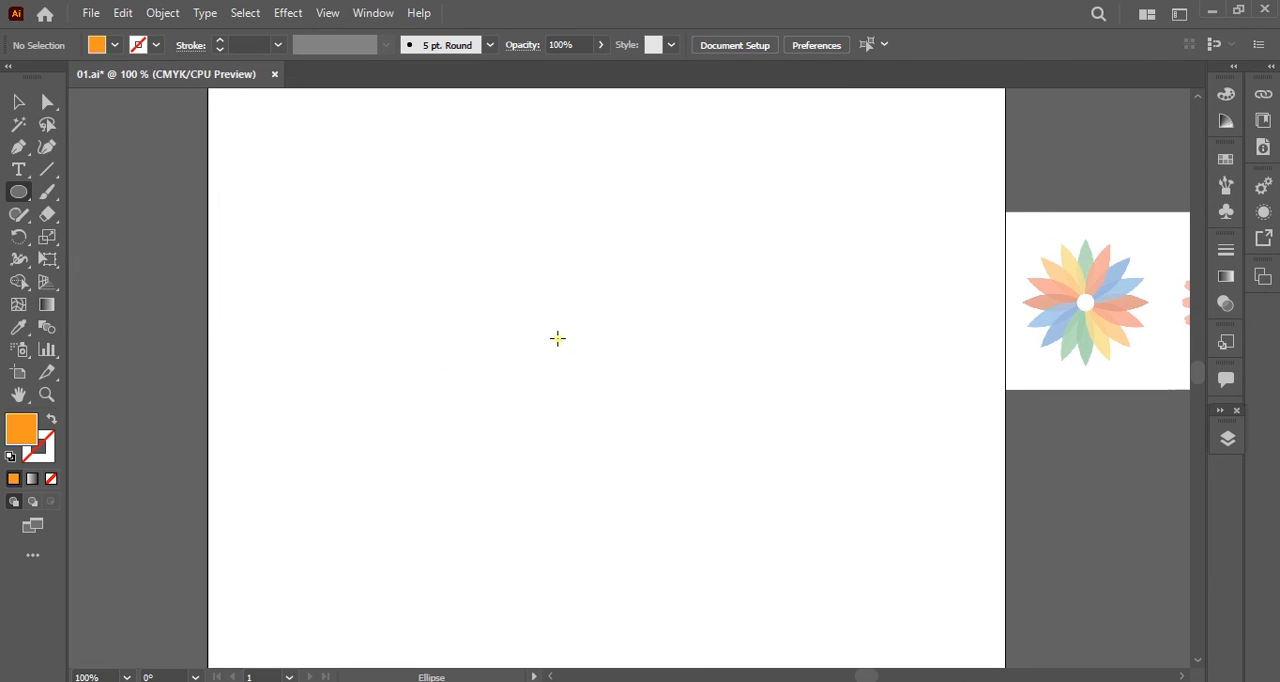
{"action": "left_click_drag", "start_coordinate": [529, 301], "coordinate": [633, 405]}
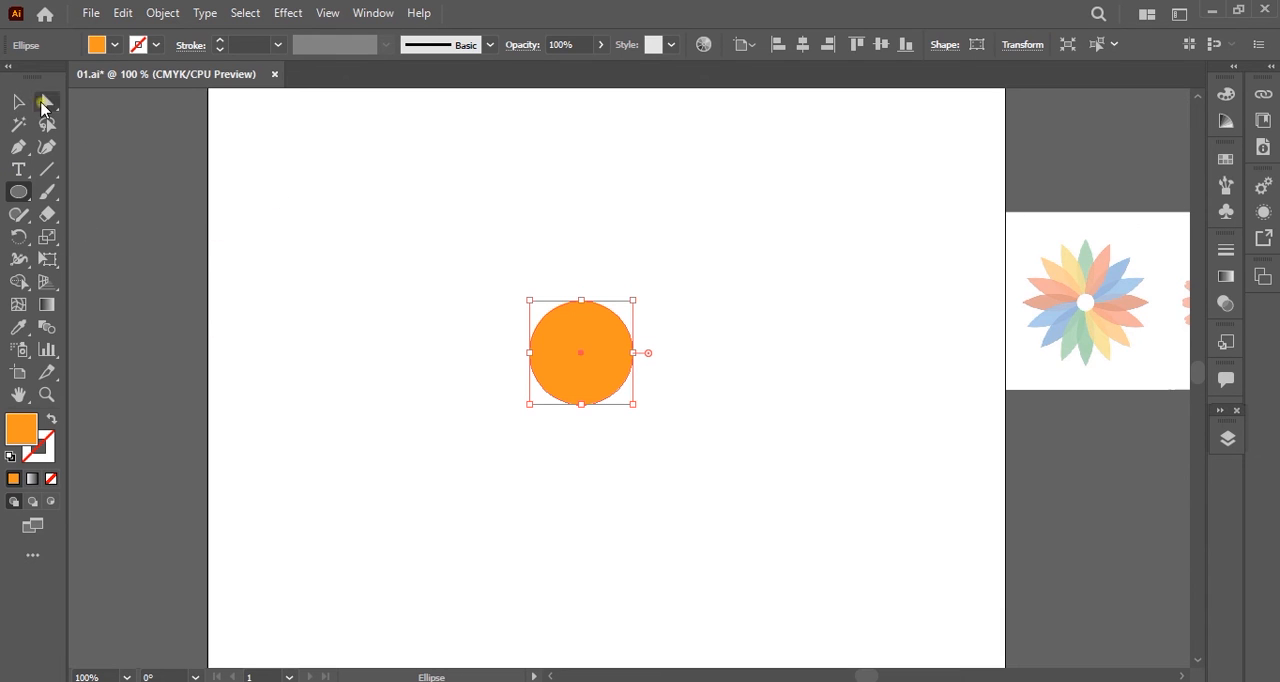
Draw an orange square without a stroke using the Rectangle tool and place it clear of the circle, to its upper right.
{"action": "left_click_drag", "start_coordinate": [19, 191], "coordinate": [85, 191]}
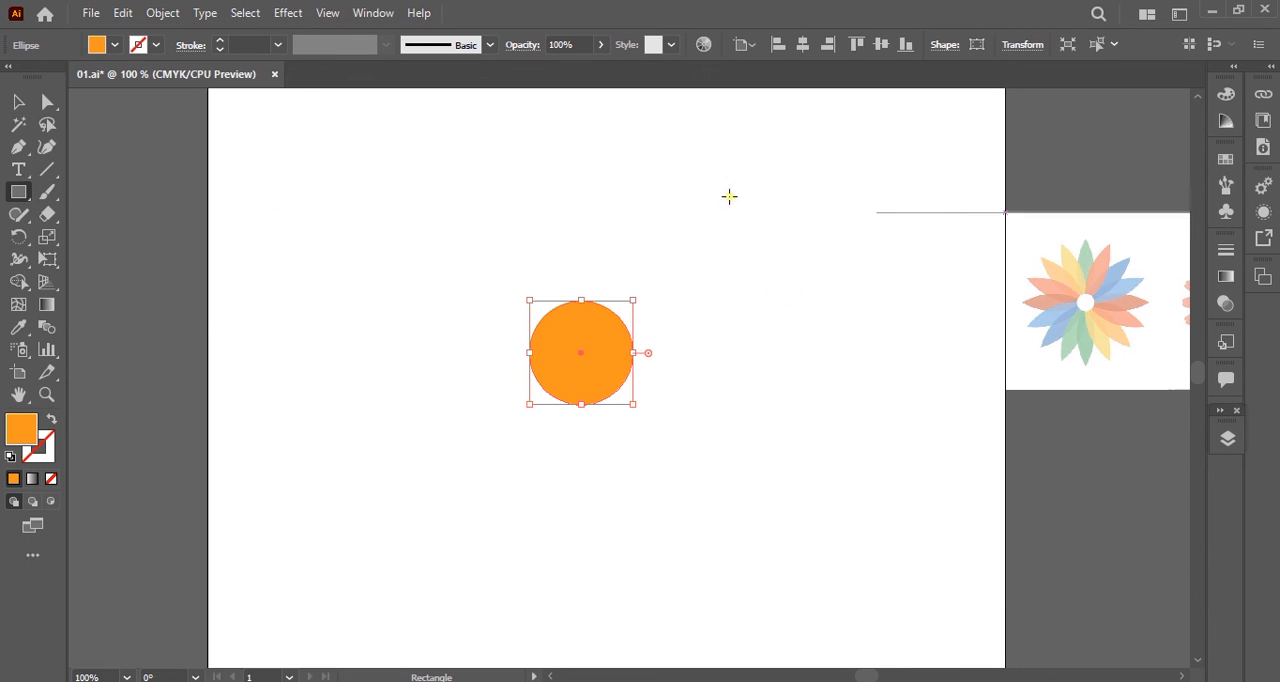
{"action": "left_click_drag", "start_coordinate": [598, 180], "coordinate": [799, 356]}
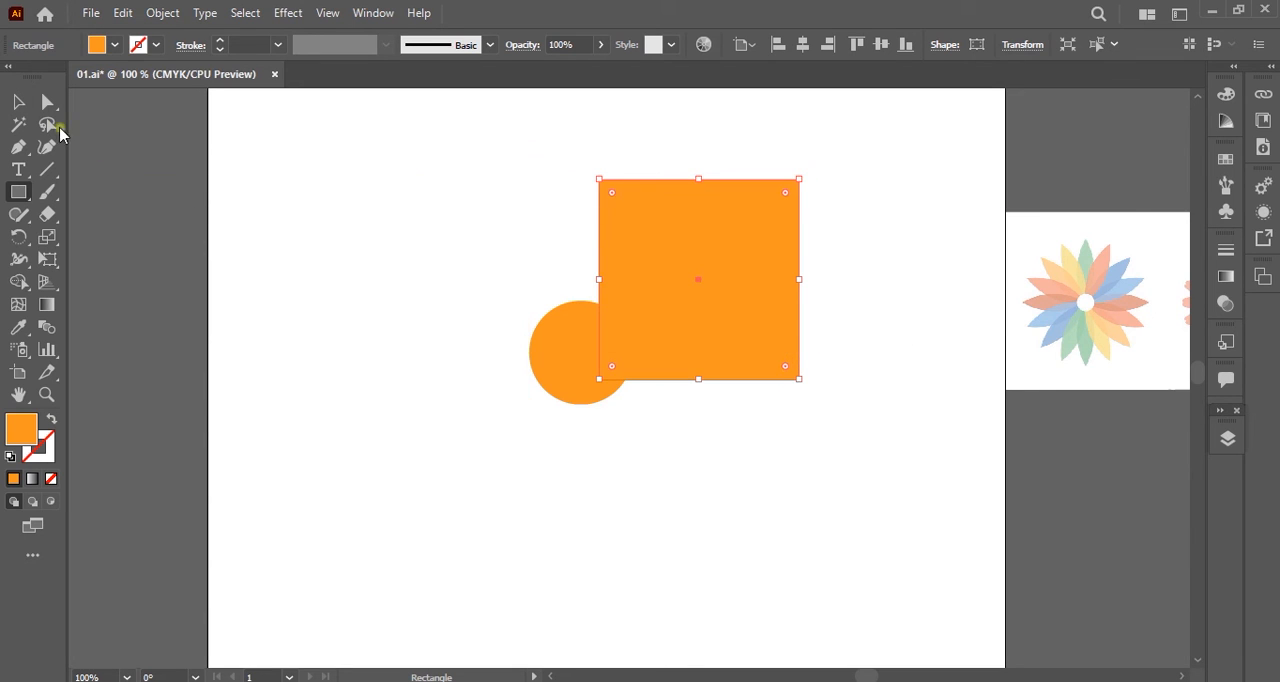
{"action": "left_click", "coordinate": [47, 103]}
{"action": "left_click_drag", "start_coordinate": [668, 256], "coordinate": [776, 247]}
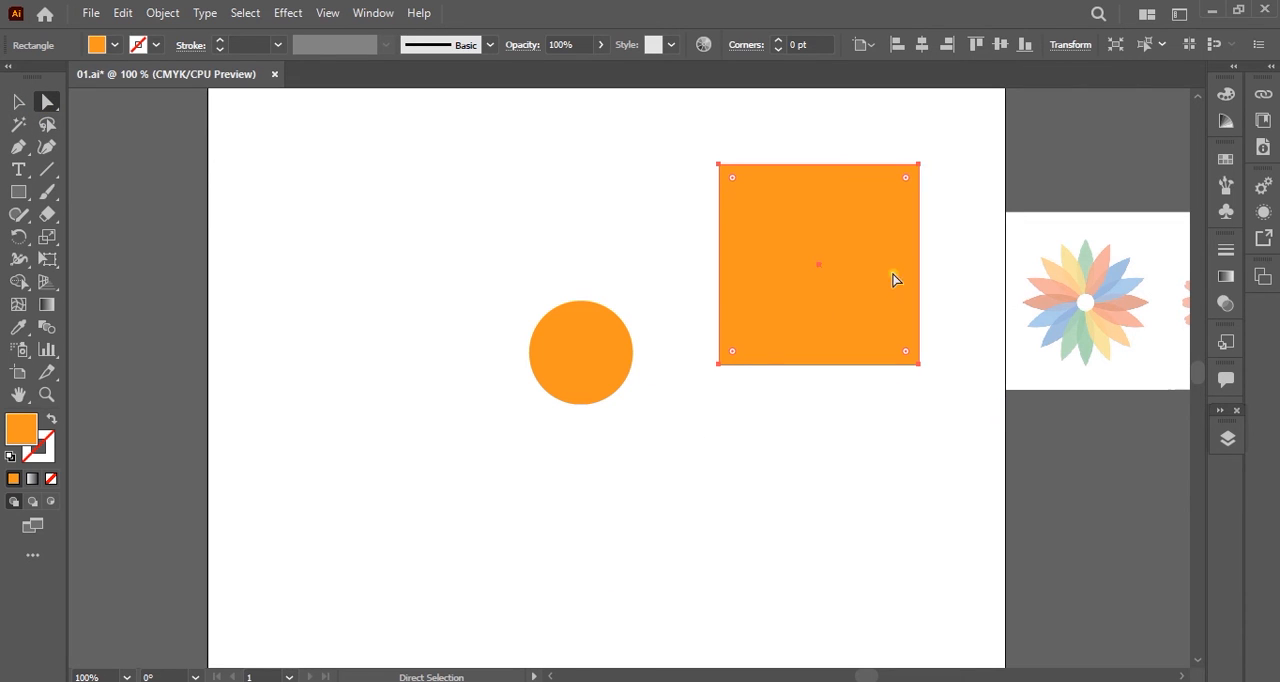
Fully round the square's upper-left and lower-right corners to form a diagonal leaf-shaped petal.
{"action": "left_click_drag", "start_coordinate": [676, 133], "coordinate": [743, 194]}
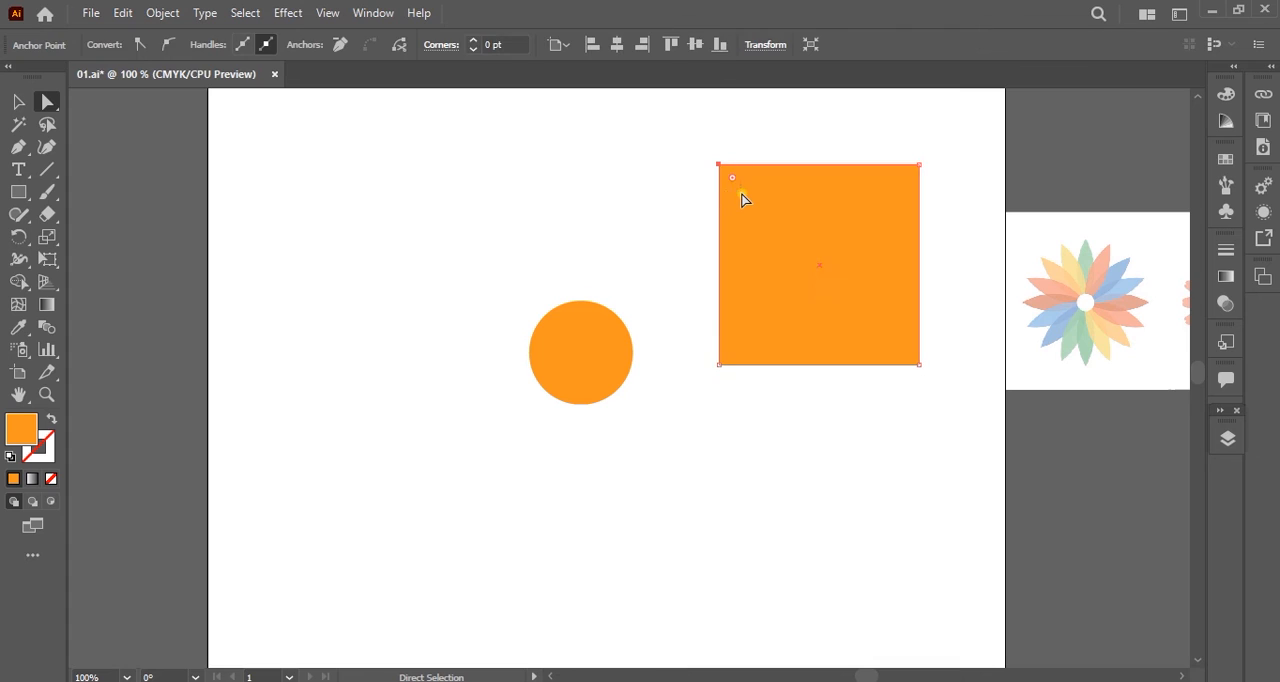
{"action": "left_click", "coordinate": [694, 192]}
{"action": "left_click_drag", "start_coordinate": [688, 137], "coordinate": [616, 127]}
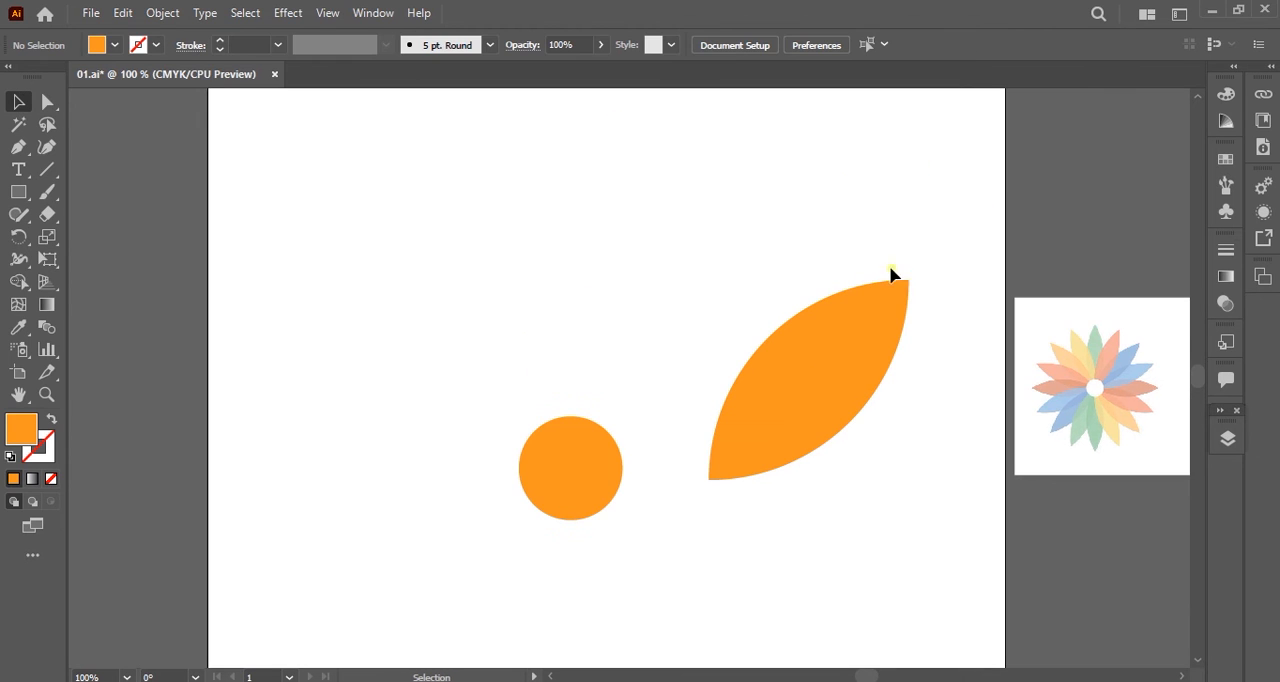
Move the petal so its lower tip overlaps the circle's upper-right edge, and reduce its opacity to 69%.
{"action": "left_click", "coordinate": [849, 379]}
{"action": "left_click_drag", "start_coordinate": [849, 379], "coordinate": [733, 338]}
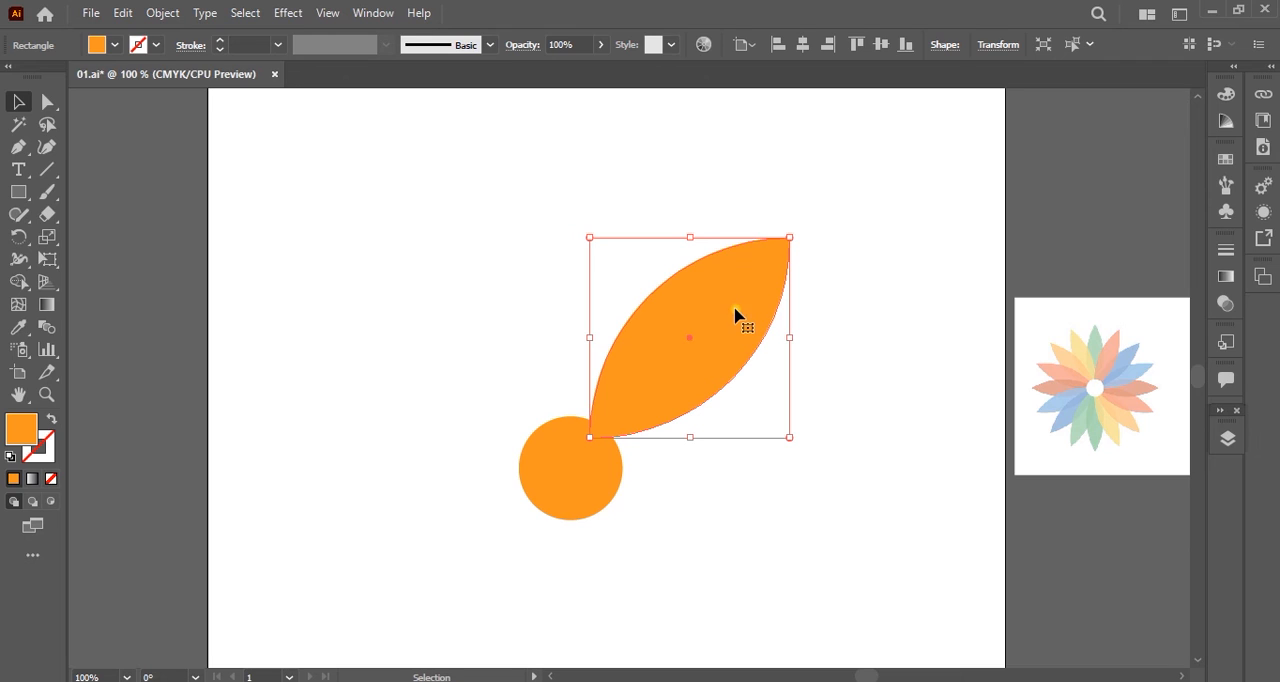
{"action": "left_click", "coordinate": [596, 45]}
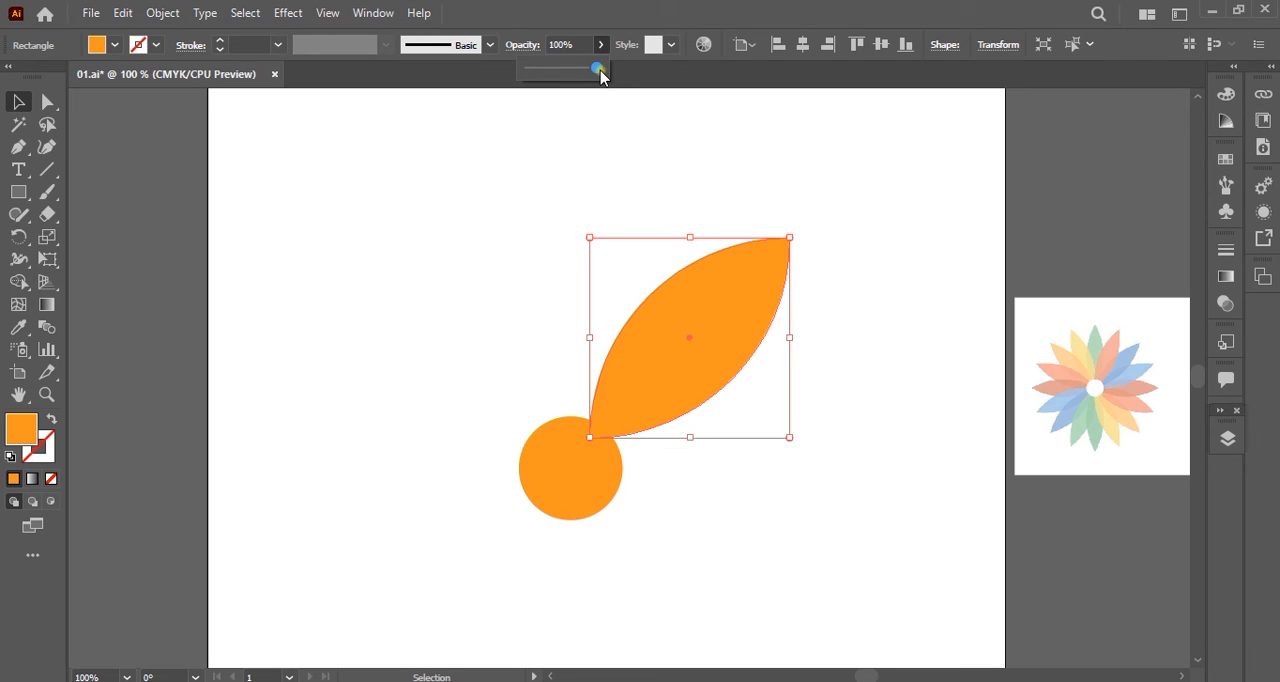
{"action": "mouse_move", "coordinate": [598, 68]}
{"action": "left_mouse_down"}
{"action": "mouse_move", "coordinate": [566, 70]}
{"action": "mouse_move", "coordinate": [582, 77]}
{"action": "left_mouse_up"}
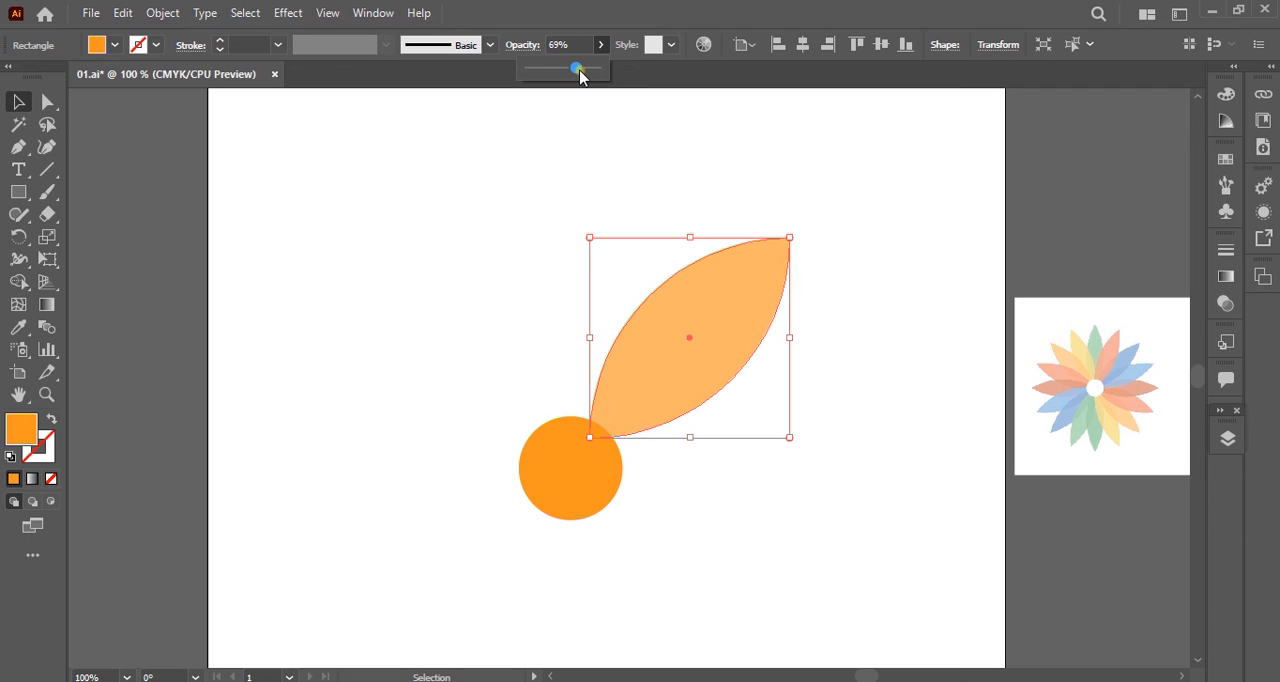
{"action": "left_click", "coordinate": [855, 269]}
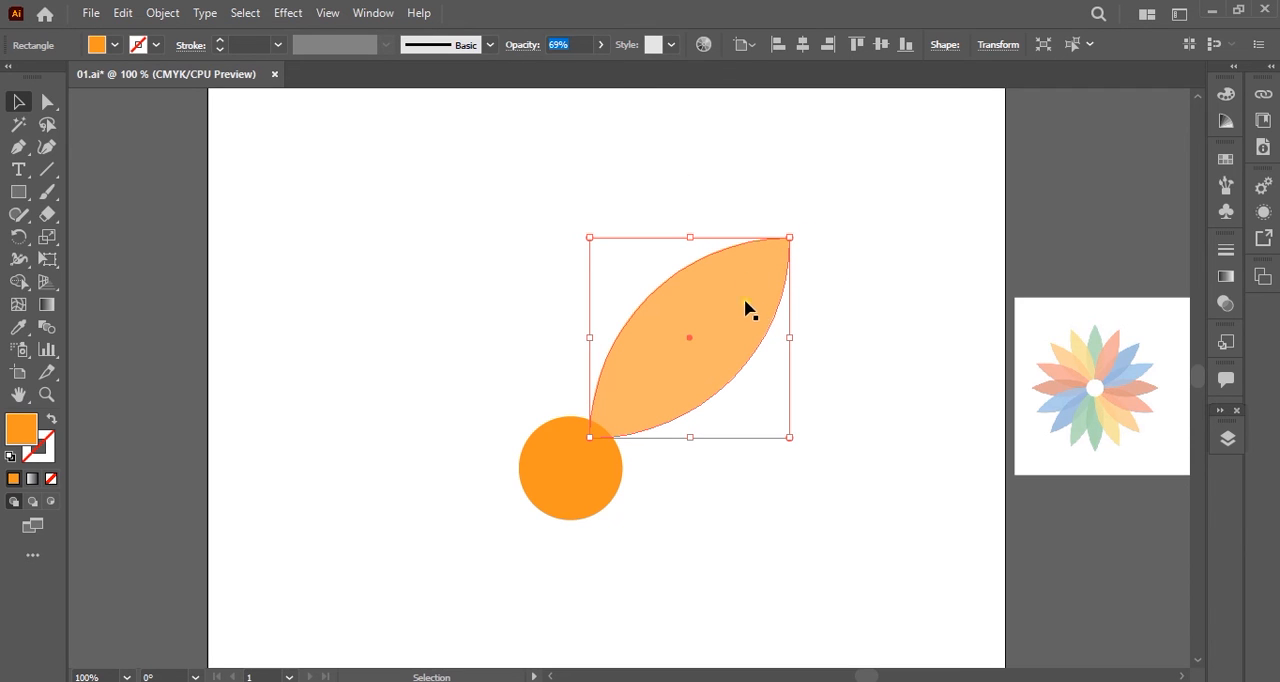
{"action": "key", "text": "ctrl+shift+a"}
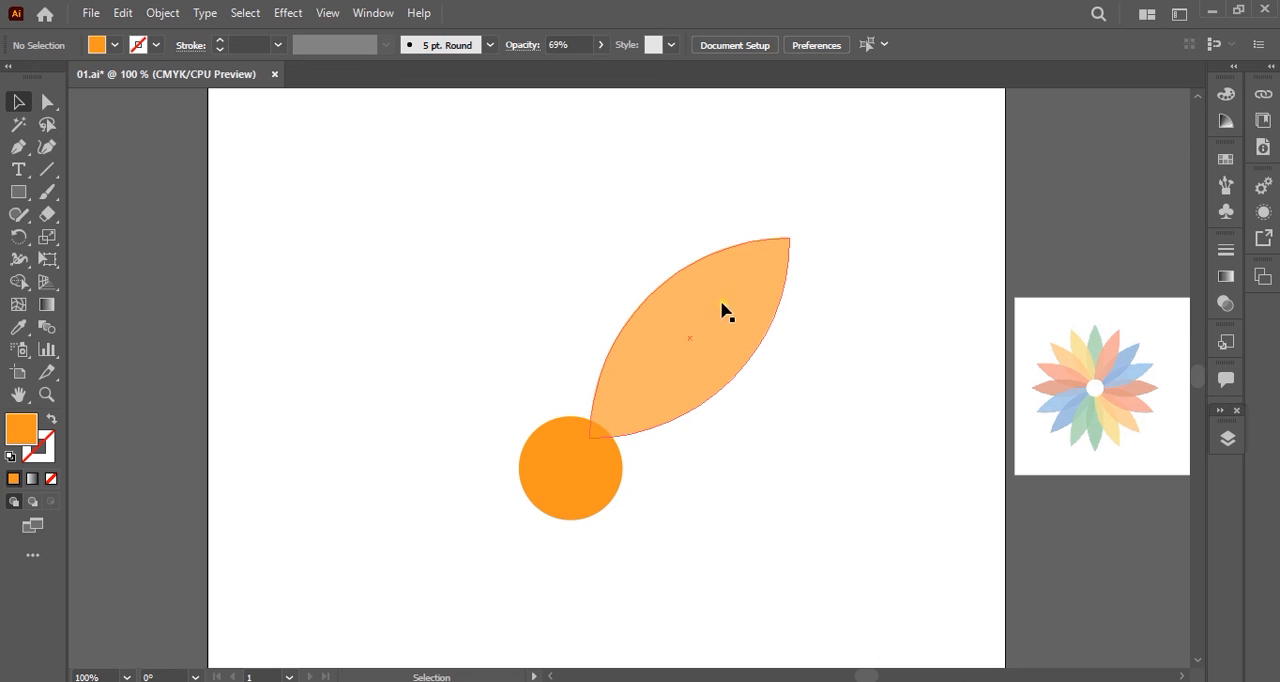
Show the rulers and add one horizontal and one vertical guide crossing near the circle's centre.
{"action": "left_click", "coordinate": [778, 302]}
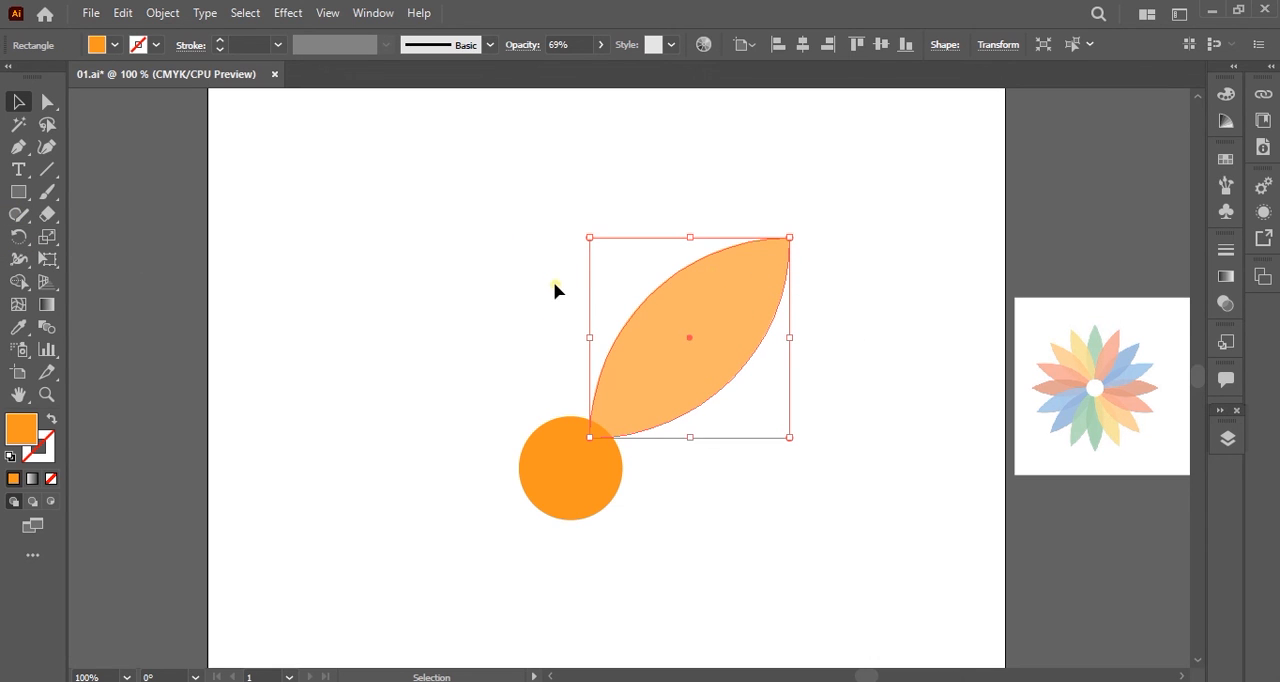
{"action": "key", "text": "a"}
{"action": "key", "text": "v"}
{"action": "key", "text": "ctrl+r"}
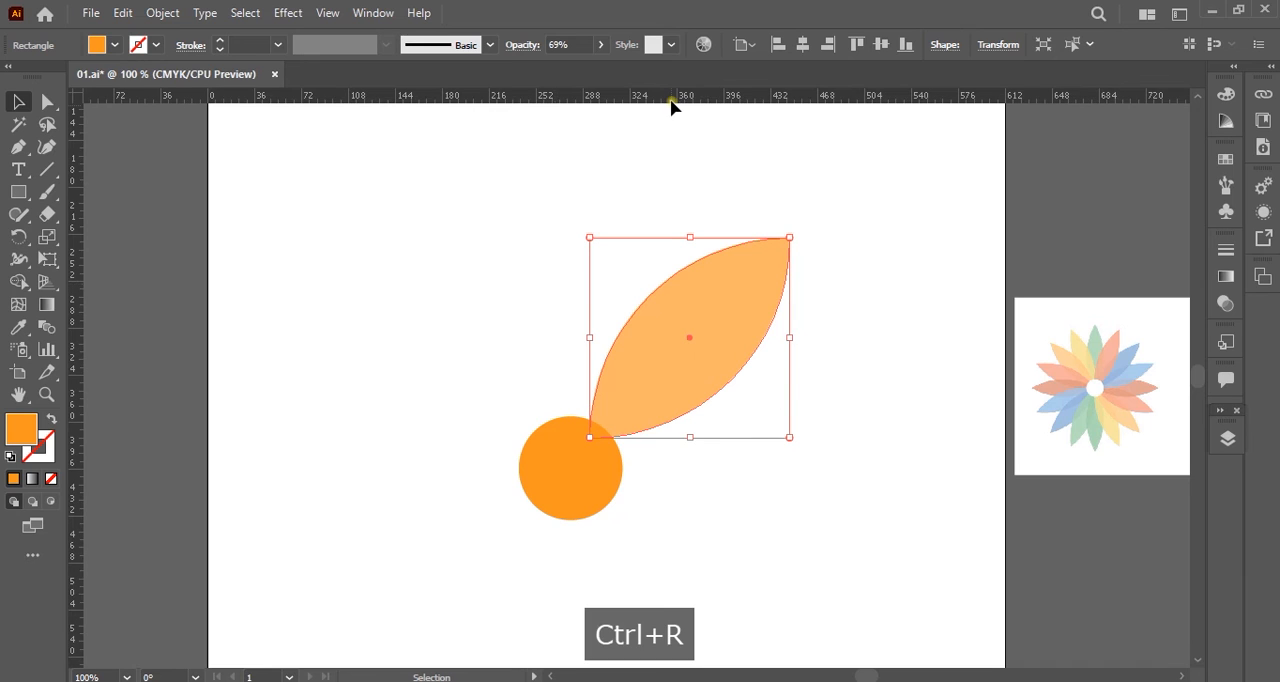
{"action": "right_click", "coordinate": [507, 101]}
{"action": "left_click", "coordinate": [474, 177]}
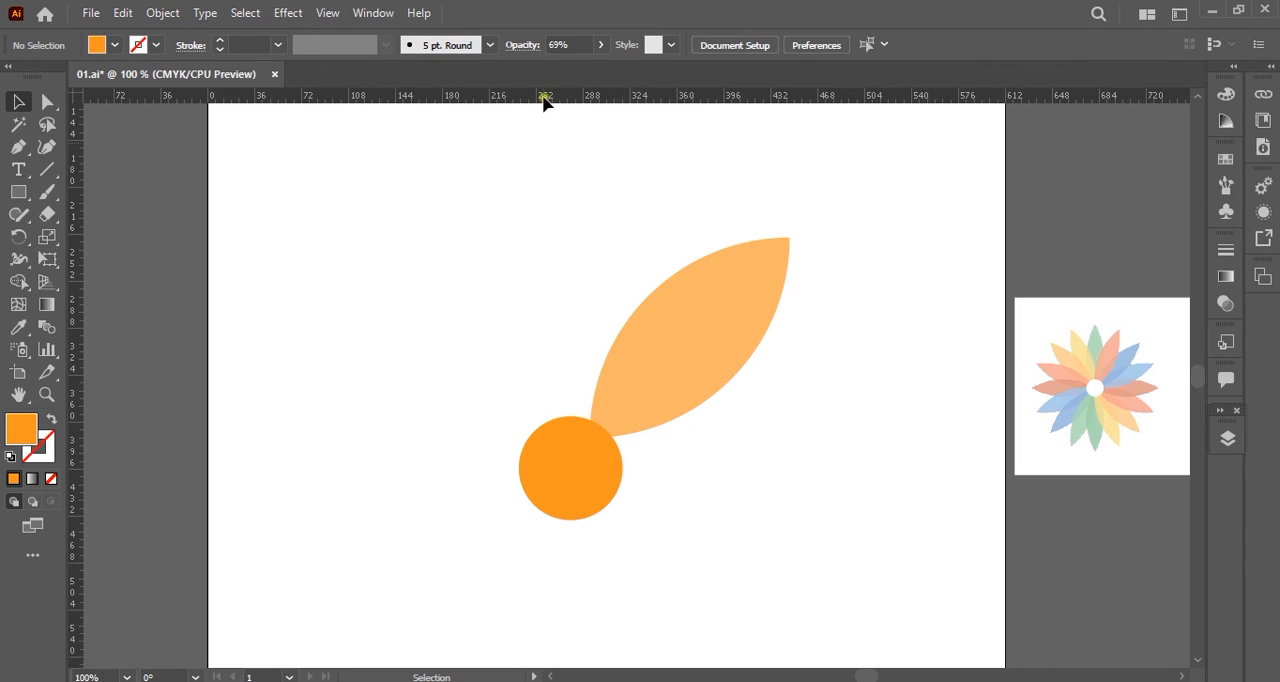
{"action": "left_click", "coordinate": [557, 498]}
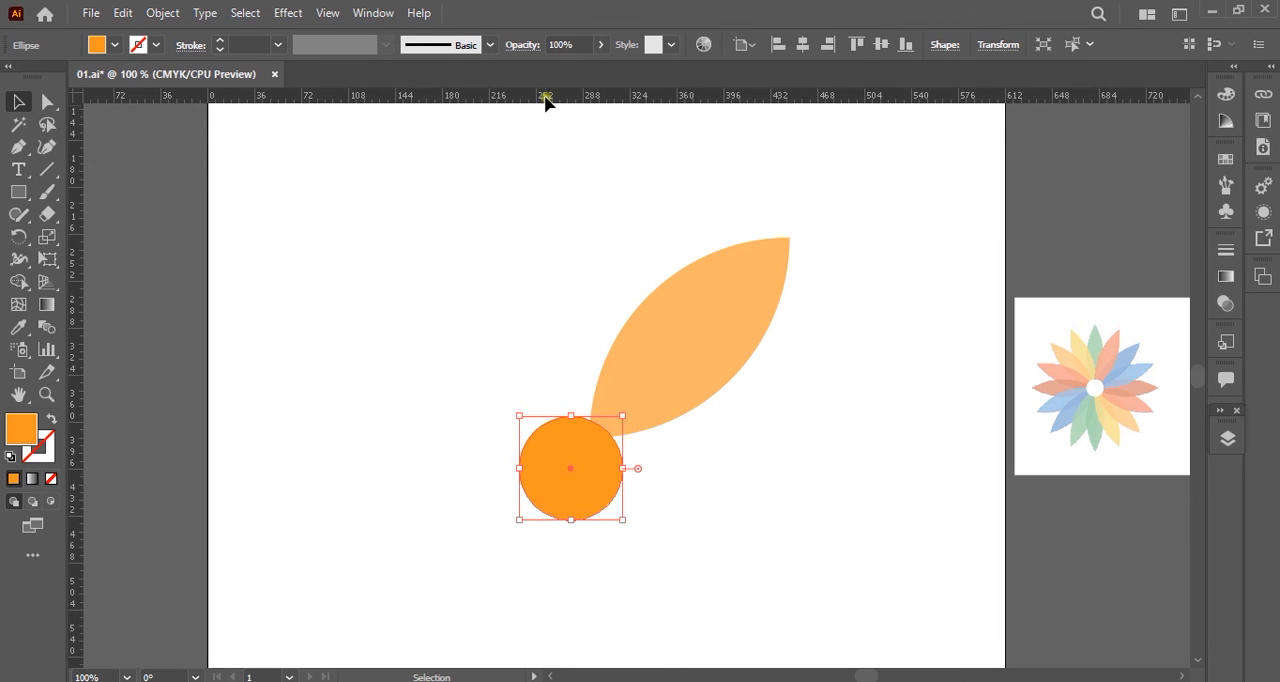
{"action": "left_click_drag", "start_coordinate": [547, 103], "coordinate": [572, 477]}
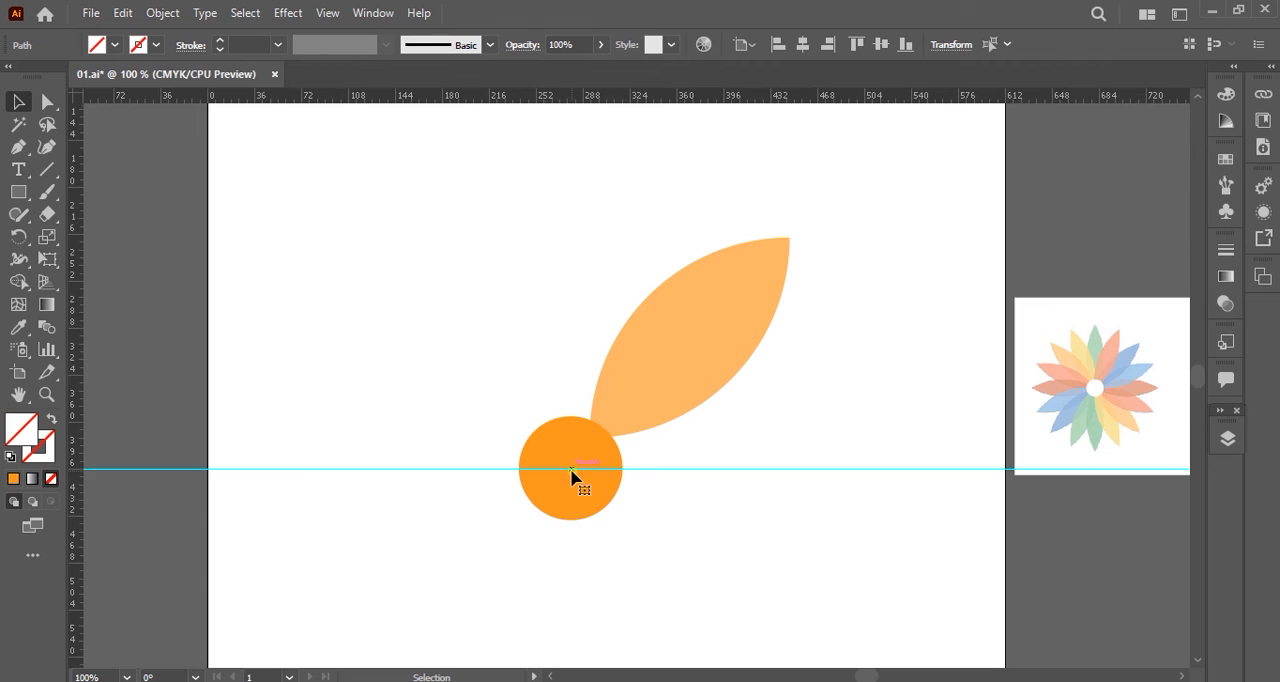
{"action": "left_click_drag", "start_coordinate": [271, 211], "coordinate": [389, 220]}
{"action": "left_click_drag", "start_coordinate": [71, 263], "coordinate": [574, 477]}
Move the vertical guide exactly onto the circle's centre point.
{"action": "scroll", "coordinate": [574, 473], "scroll_direction": "up", "scroll_amount": 1}
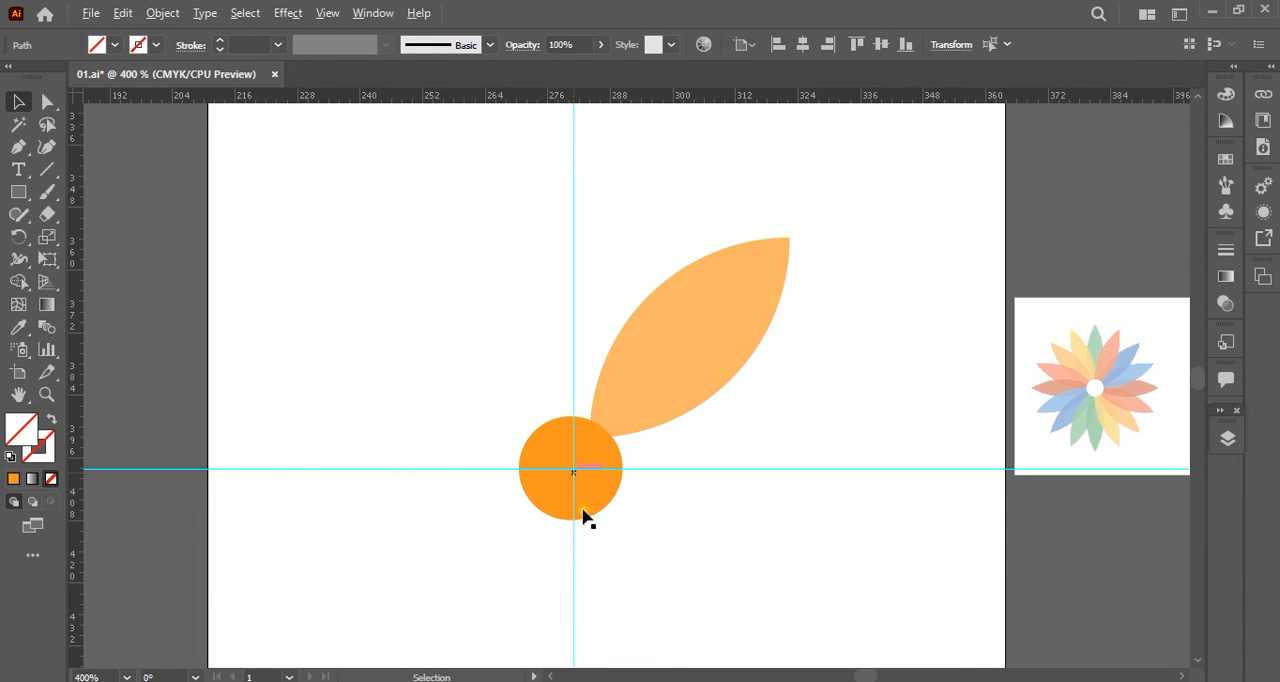
{"action": "scroll", "coordinate": [580, 543], "scroll_direction": "up", "scroll_amount": 1}
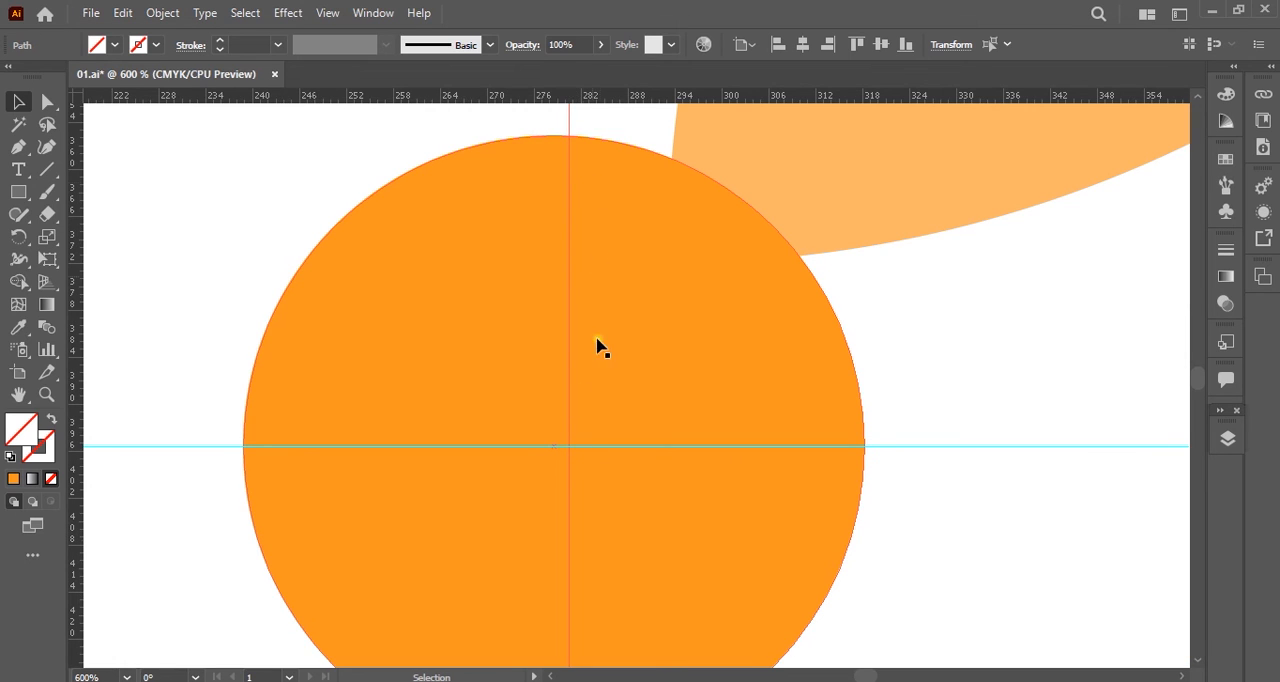
{"action": "left_click", "coordinate": [594, 446]}
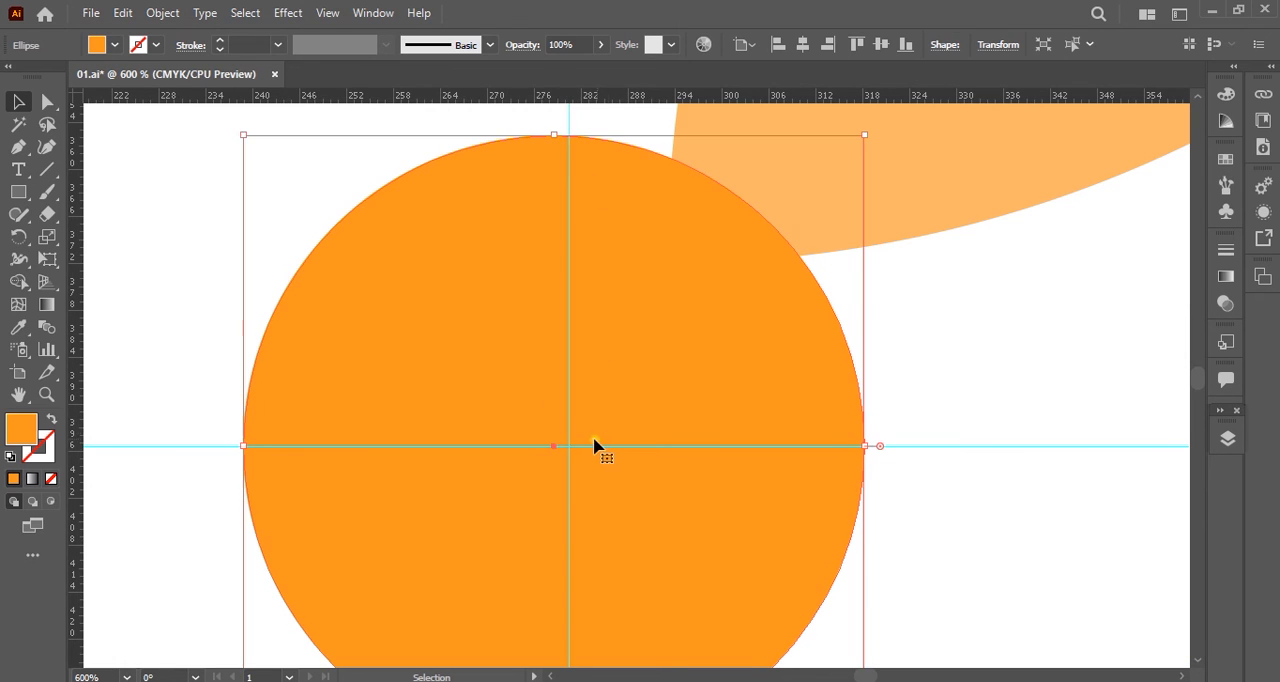
{"action": "mouse_move", "coordinate": [569, 434]}
{"action": "left_mouse_down"}
{"action": "mouse_move", "coordinate": [561, 455]}
{"action": "mouse_move", "coordinate": [556, 434]}
{"action": "left_mouse_up"}
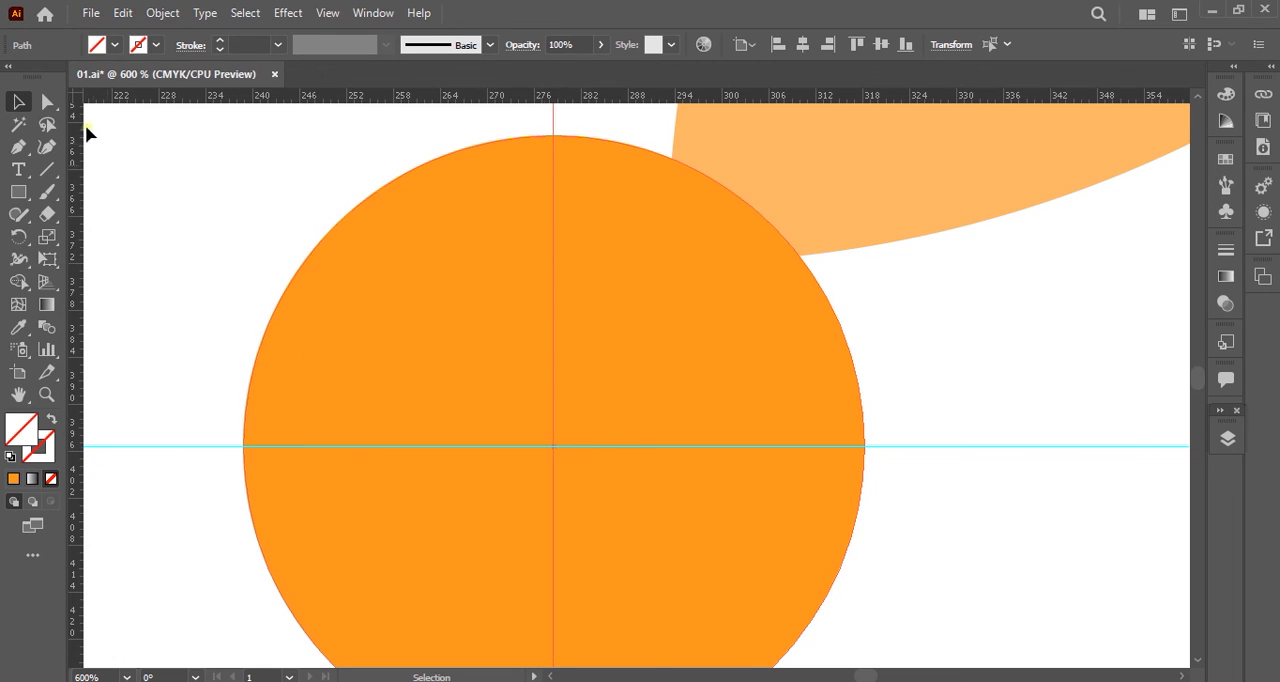
Give the circle a light green 1 pt stroke and remove its fill.
{"action": "left_click", "coordinate": [47, 101]}
{"action": "left_click", "coordinate": [389, 287]}
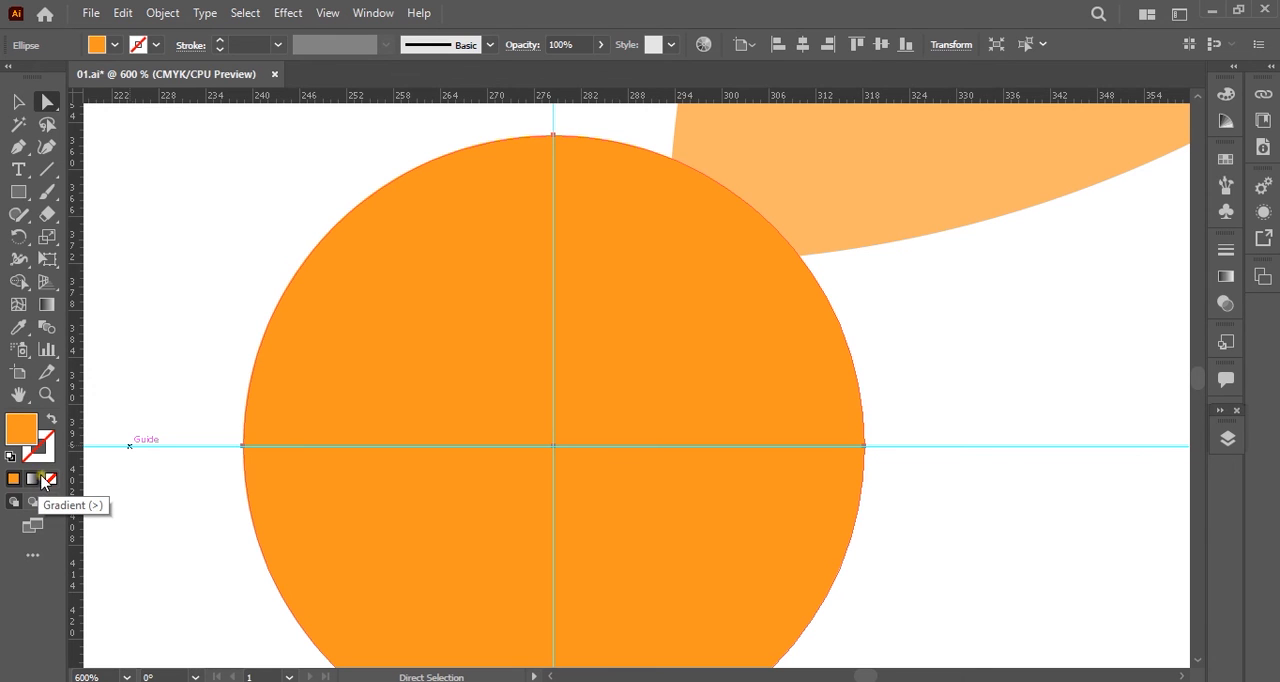
{"action": "left_click", "coordinate": [45, 456]}
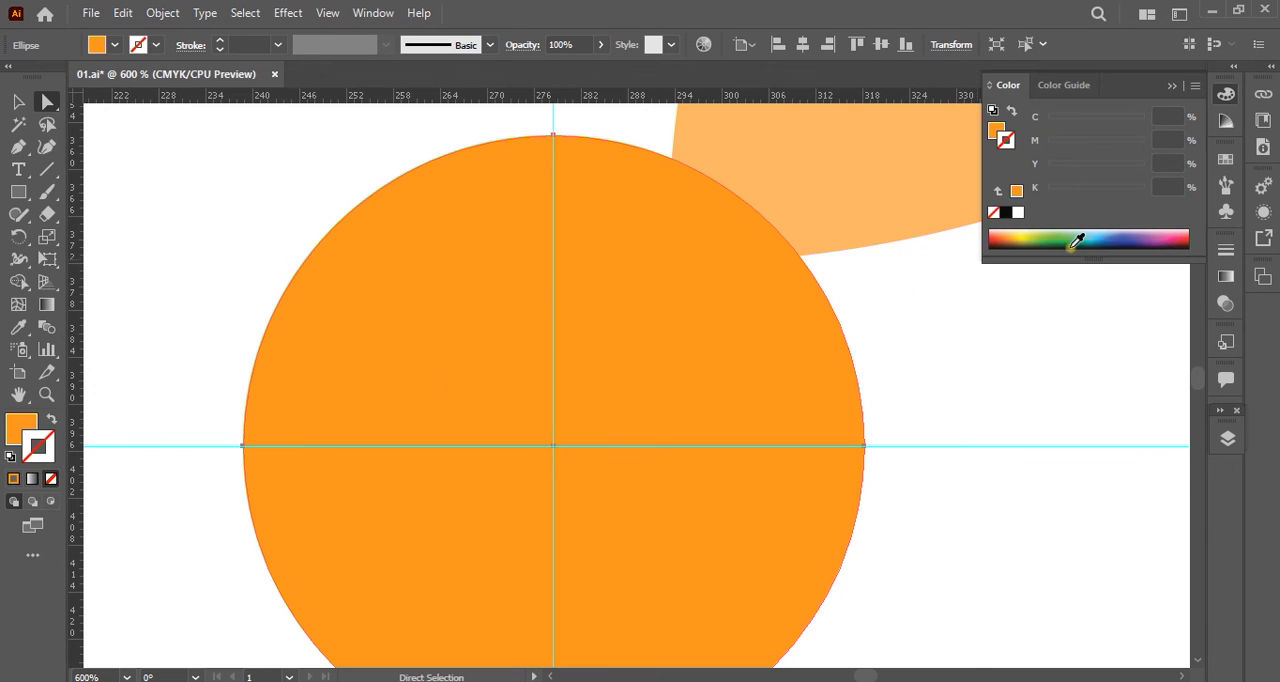
{"action": "left_click", "coordinate": [1055, 240]}
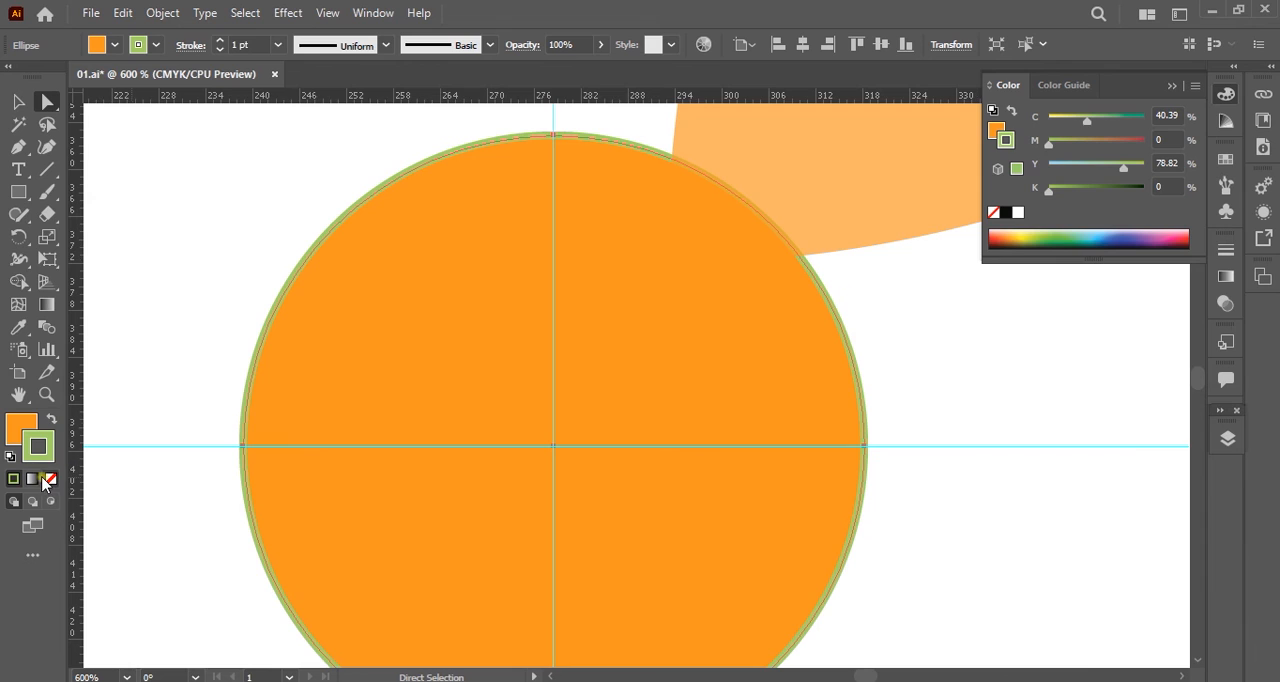
{"action": "key", "text": "x"}
{"action": "left_click", "coordinate": [51, 481]}
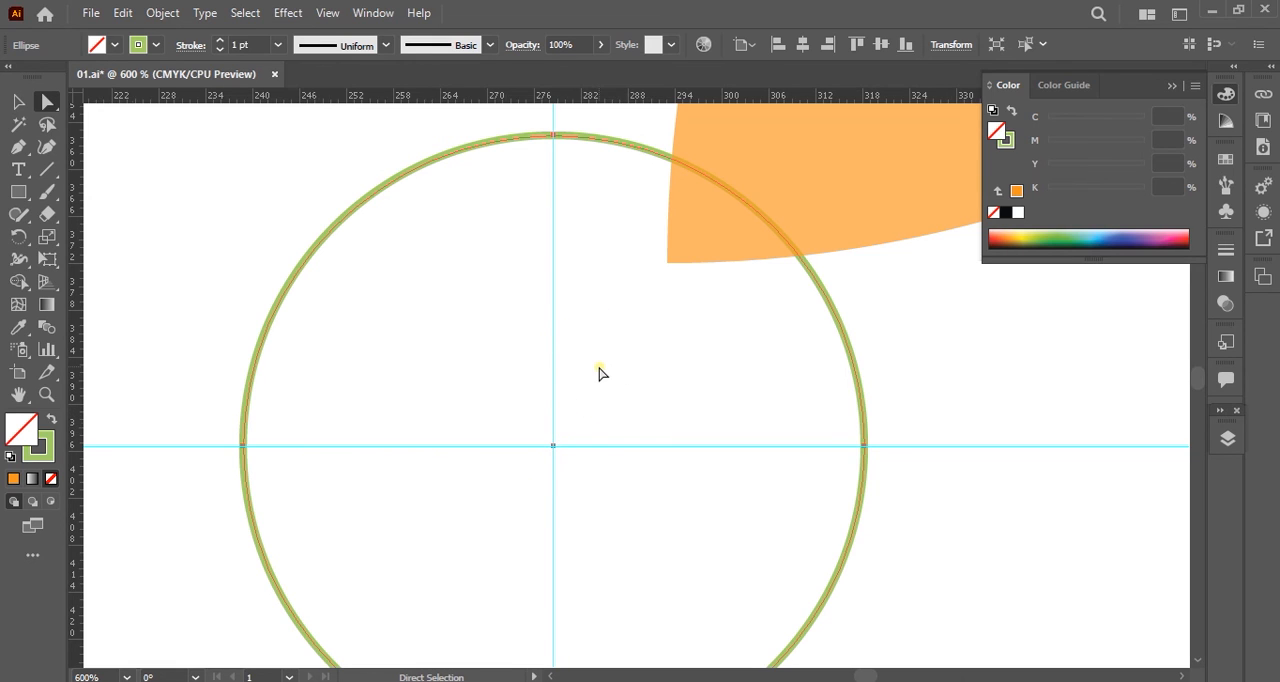
Try shifting the petal slightly left over the green circle, and undo the move.
{"action": "scroll", "coordinate": [600, 373], "scroll_direction": "down", "scroll_amount": 4}
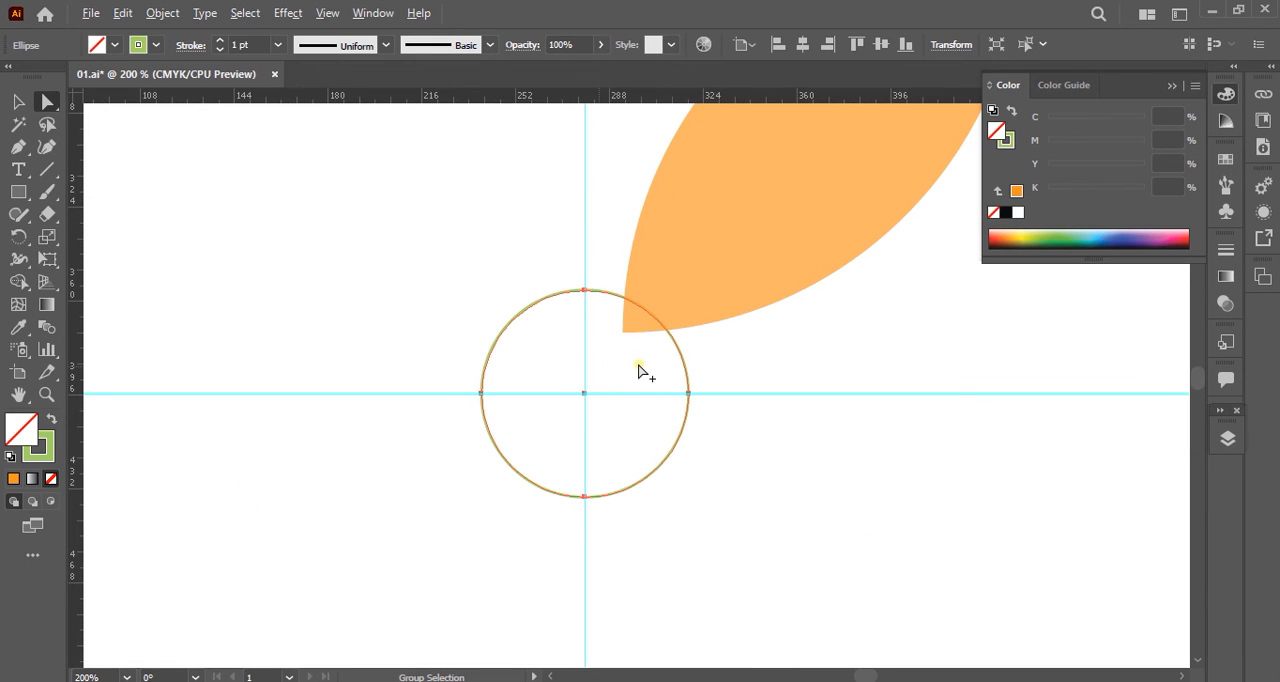
{"action": "scroll", "coordinate": [709, 360], "scroll_direction": "down", "scroll_amount": 2}
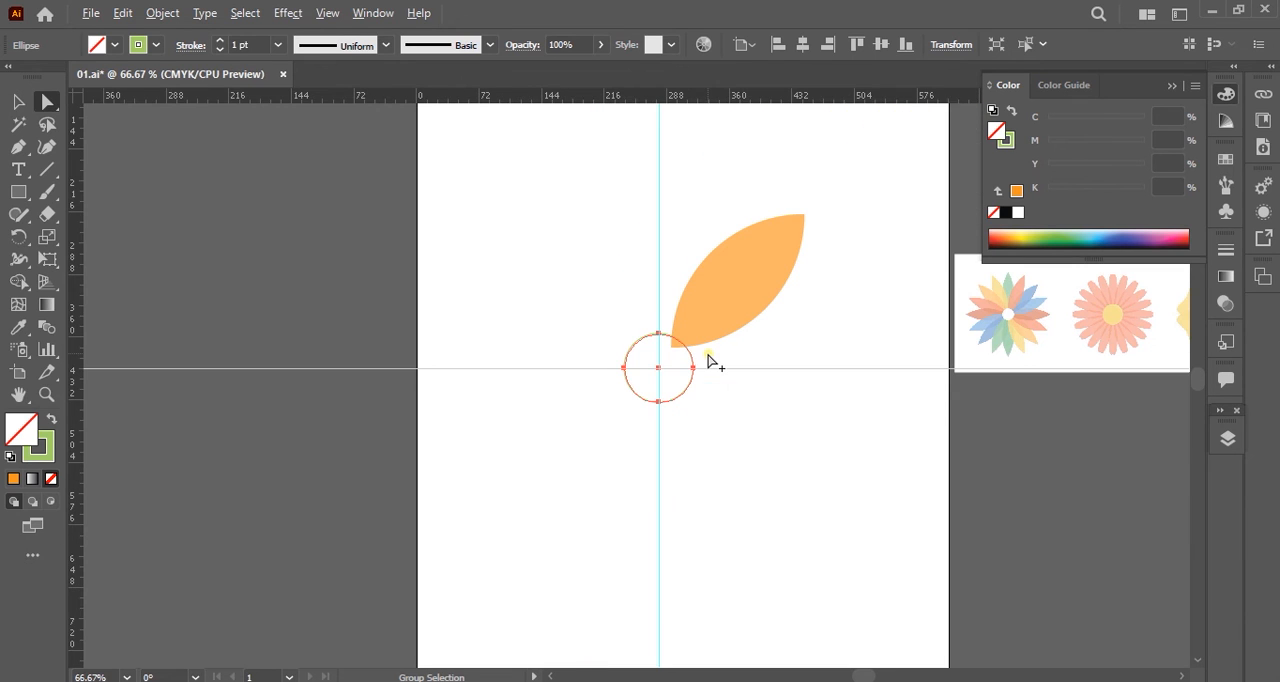
{"action": "left_click", "coordinate": [705, 298]}
{"action": "mouse_move", "coordinate": [707, 309]}
{"action": "left_mouse_down"}
{"action": "mouse_move", "coordinate": [707, 330]}
{"action": "mouse_move", "coordinate": [702, 315]}
{"action": "left_mouse_up"}
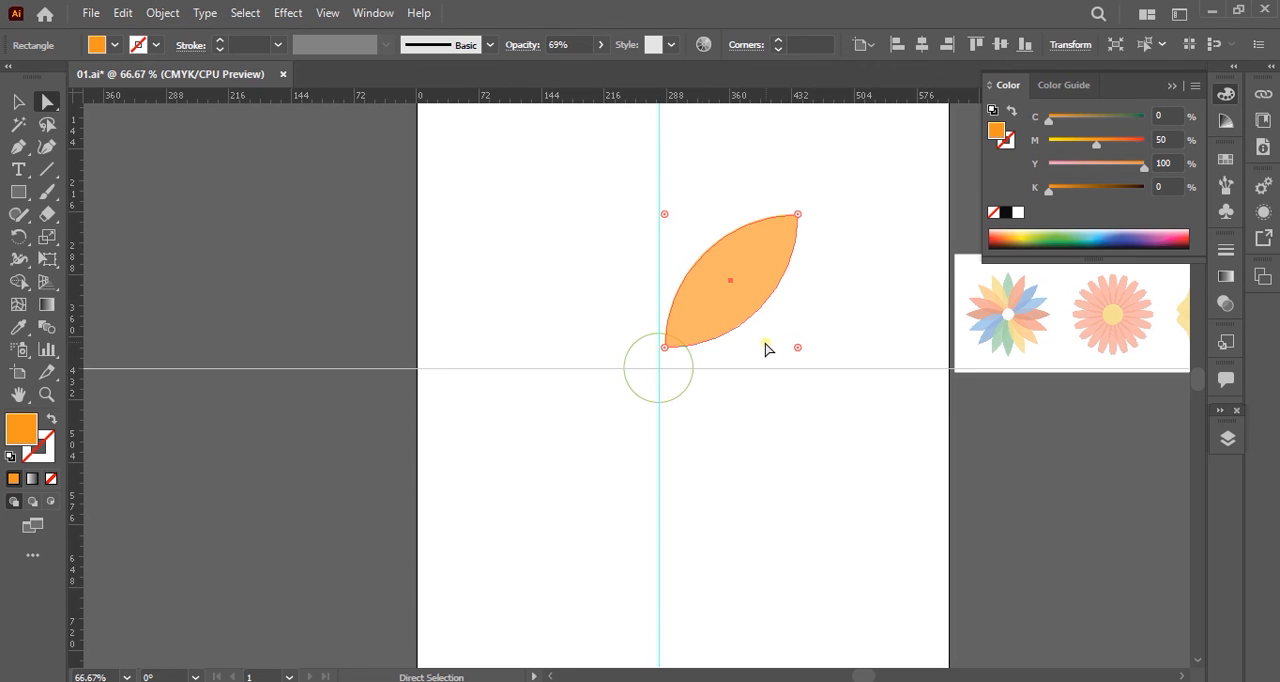
{"action": "key", "text": "space"}
{"action": "left_click_drag", "start_coordinate": [734, 429], "coordinate": [598, 493]}
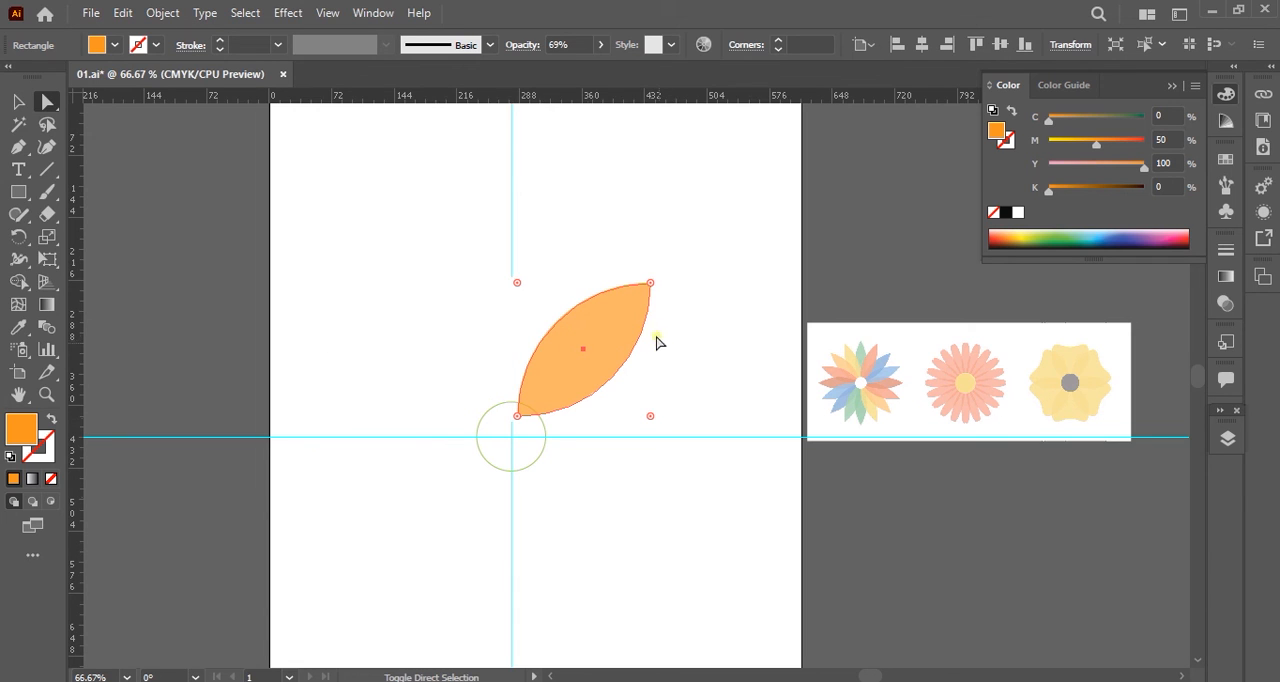
{"action": "key", "text": "ctrl"}
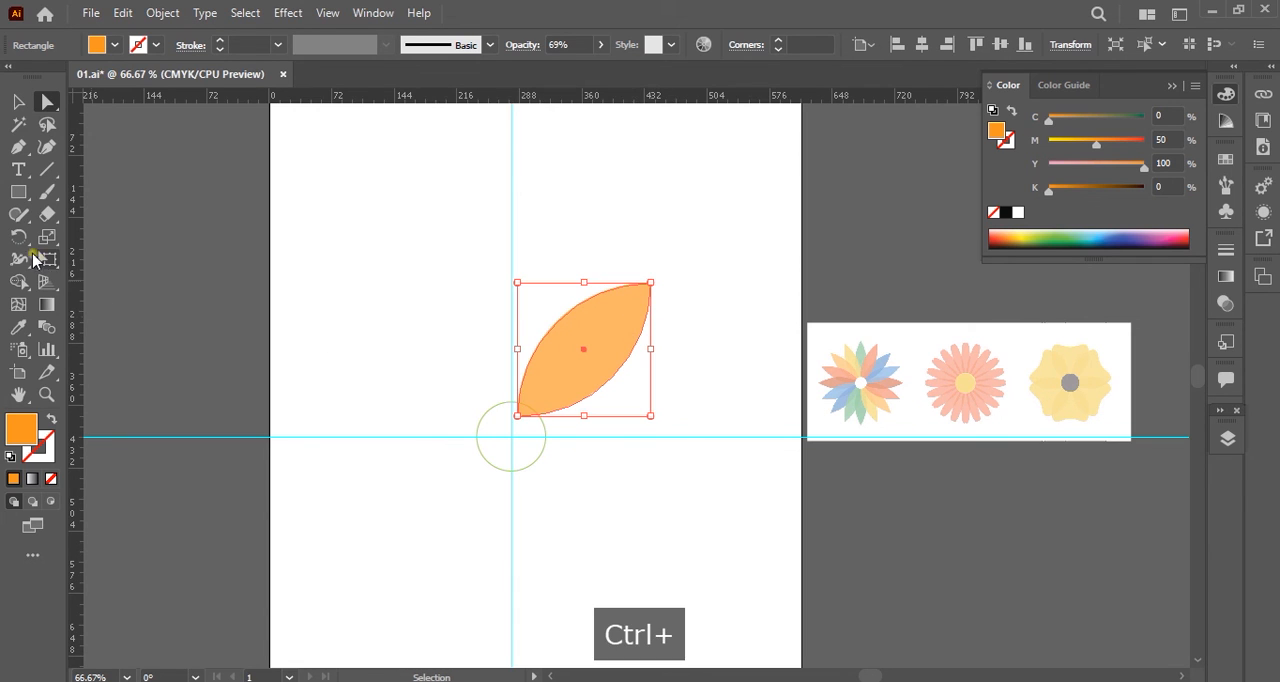
{"action": "left_click", "coordinate": [13, 236]}
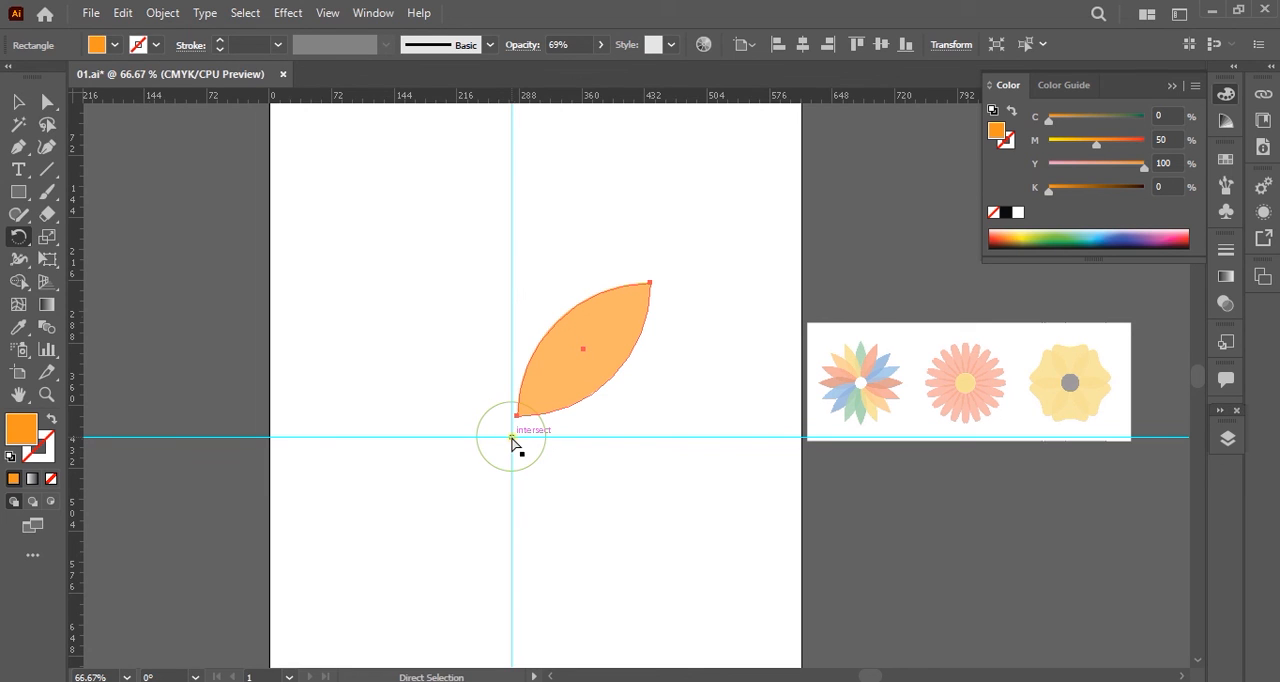
{"action": "key", "text": "ctrl+z"}
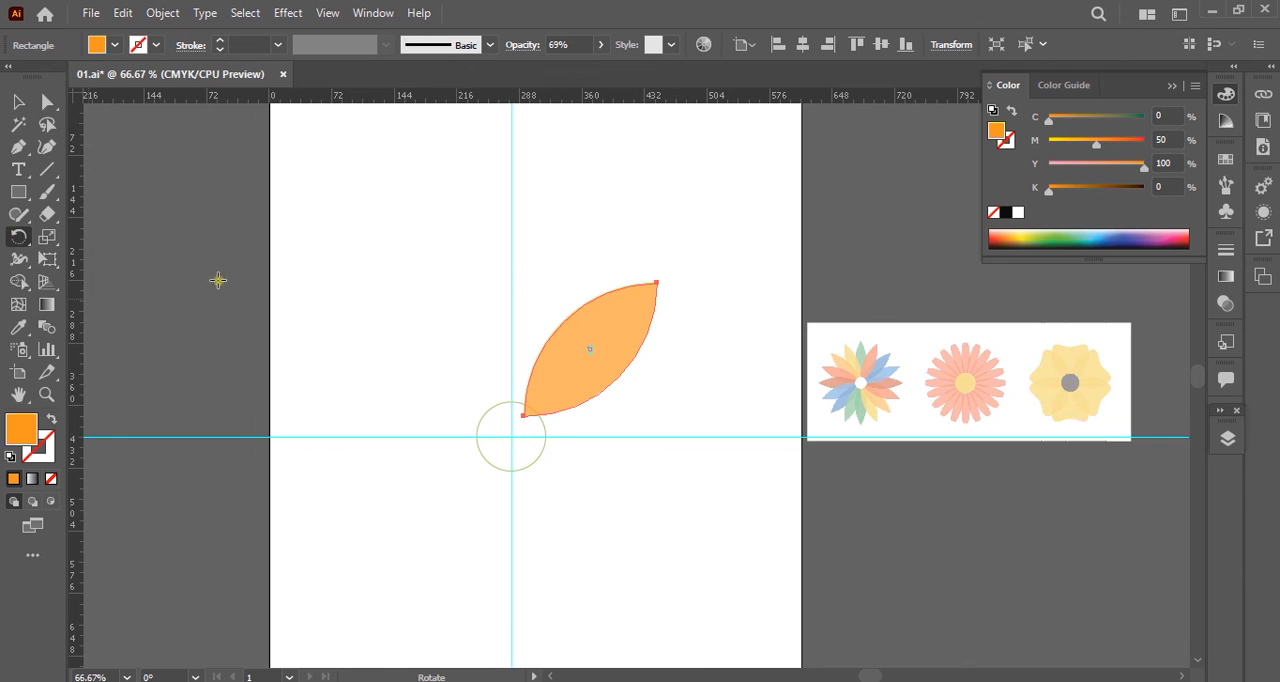
Try making a copy of the petal rotated 5° about the guides' intersection, and undo it.
{"action": "left_click", "coordinate": [511, 437], "text": "alt"}
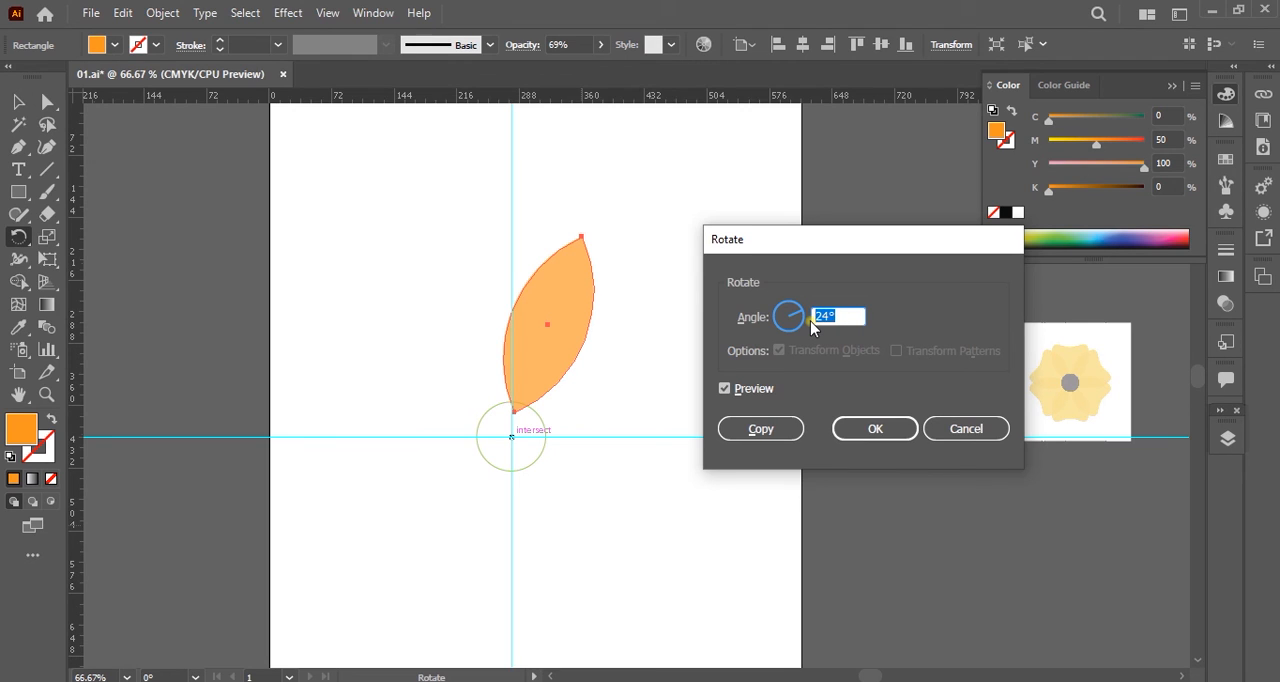
{"action": "type", "text": "5"}
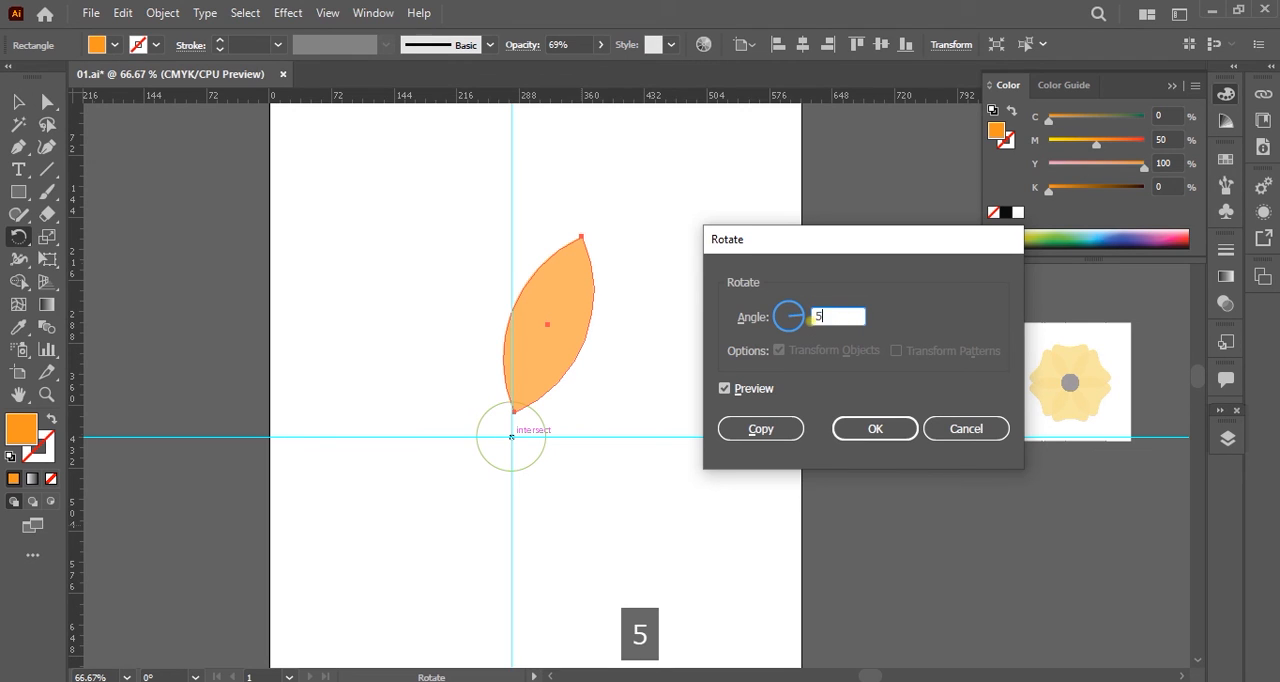
{"action": "left_click", "coordinate": [761, 429]}
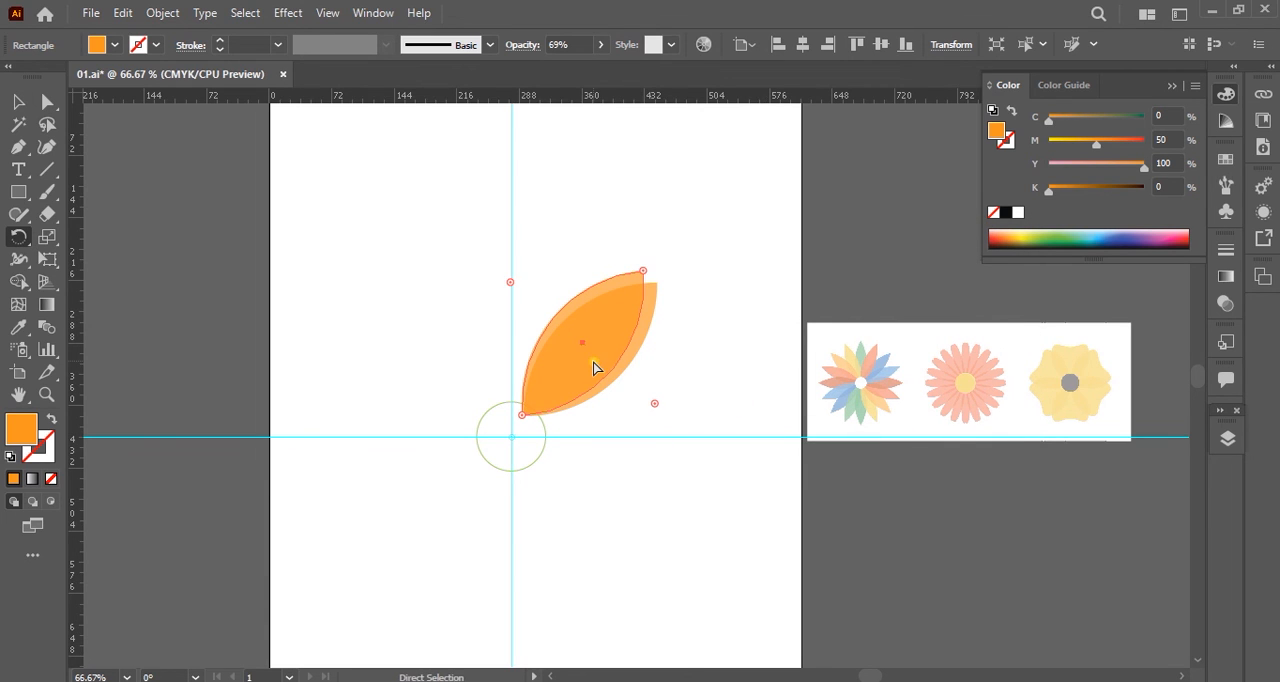
{"action": "key", "text": "ctrl+z"}
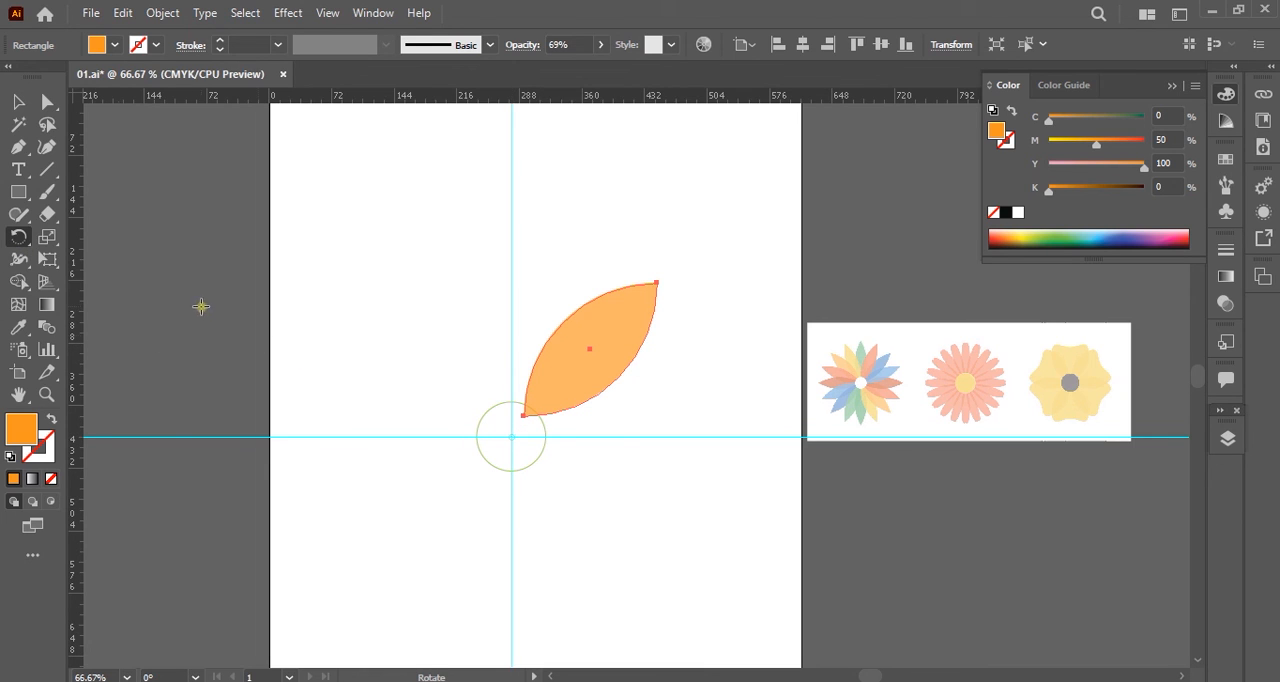
Make a copy of the petal rotated 15° about the intersection of the guides.
{"action": "left_click", "coordinate": [511, 436], "text": "alt"}
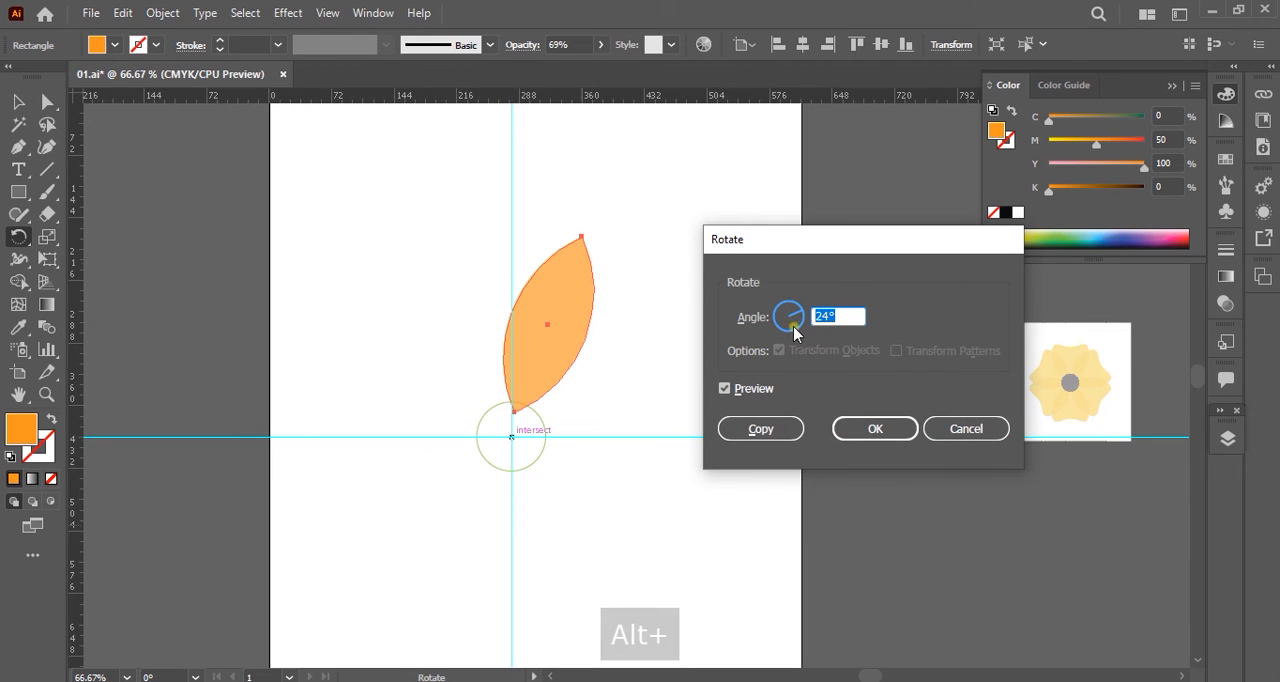
{"action": "type", "text": "15"}
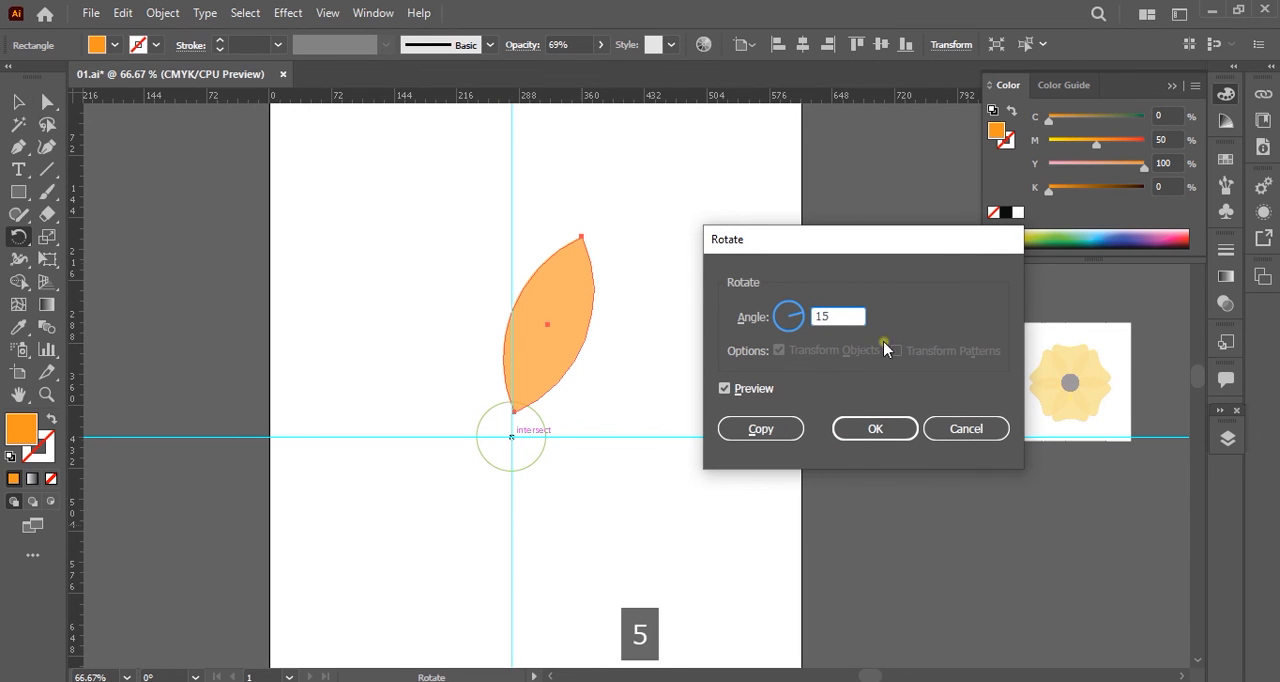
{"action": "left_click", "coordinate": [754, 430]}
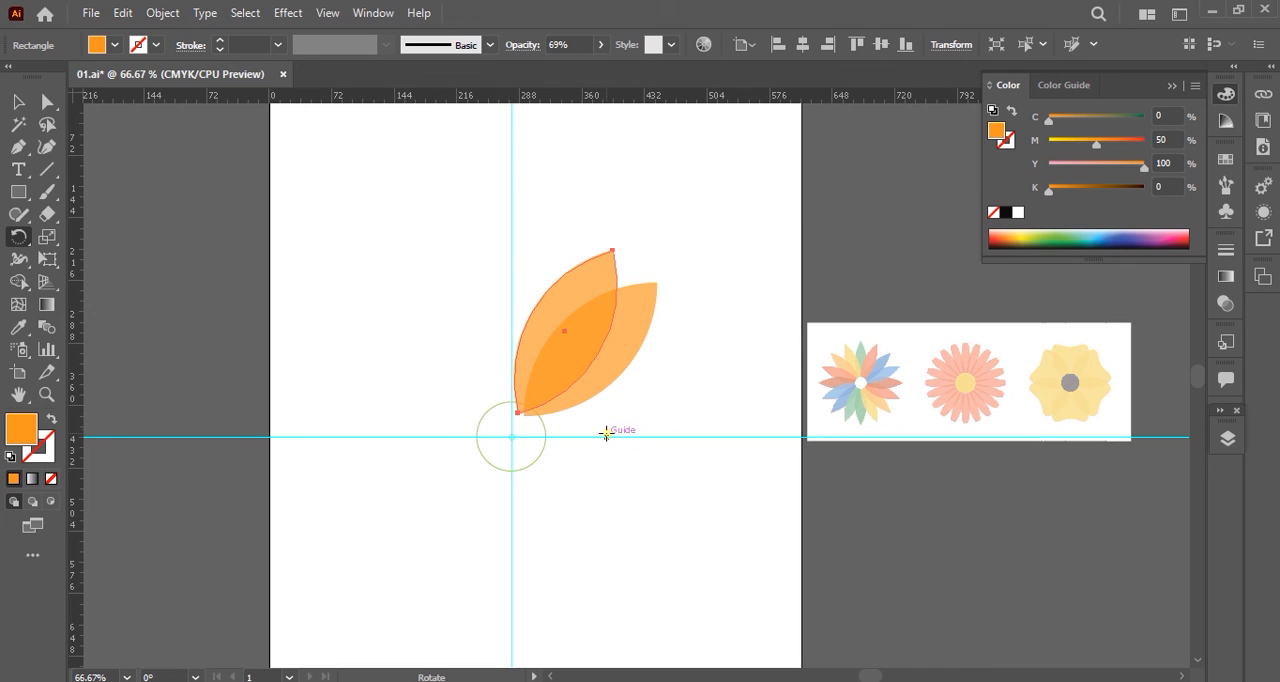
Repeat the rotated petal copy until the petals complete a full ring around the circle, and deselect.
{"action": "key", "text": "ctrl+d"}
{"action": "key", "text": "ctrl+d"}
{"action": "key", "text": "ctrl+d"}
{"action": "key", "text": "ctrl+d"}
{"action": "key", "text": "ctrl+d"}
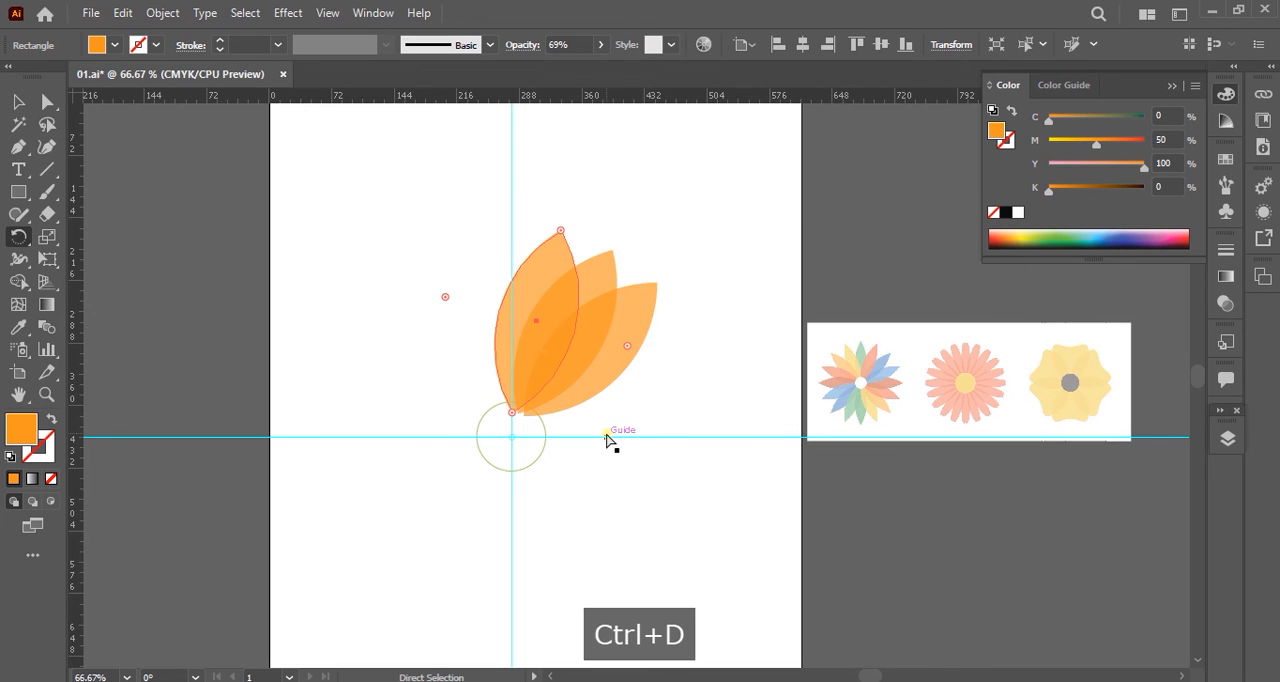
{"action": "key", "text": "ctrl+d"}
{"action": "key", "text": "ctrl+d"}
{"action": "key", "text": "ctrl+d"}
{"action": "key", "text": "ctrl+d"}
{"action": "key", "text": "ctrl+d"}
{"action": "key", "text": "ctrl+d"}
{"action": "key", "text": "ctrl+d"}
{"action": "key", "text": "ctrl+d"}
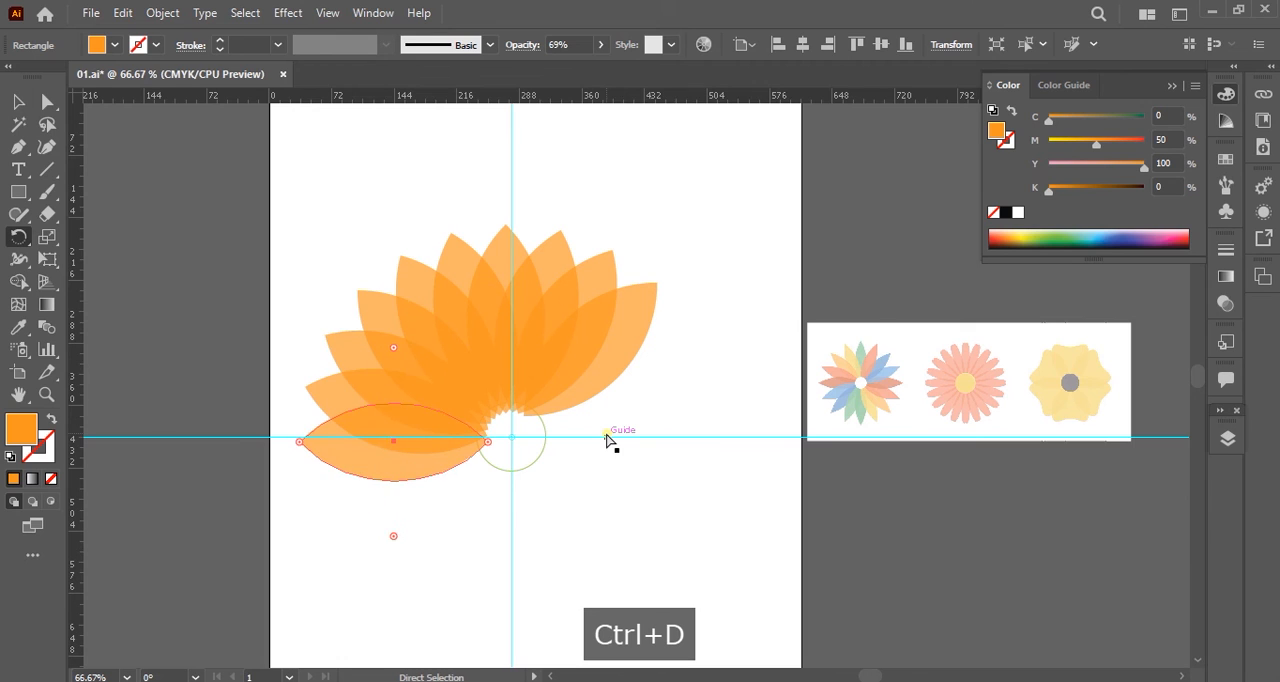
{"action": "key", "text": "ctrl+d"}
{"action": "key", "text": "ctrl+d"}
{"action": "key", "text": "ctrl+d"}
{"action": "key", "text": "ctrl+d"}
{"action": "key", "text": "ctrl+d"}
{"action": "key", "text": "ctrl+d"}
{"action": "key", "text": "ctrl+d"}
{"action": "key", "text": "ctrl+d"}
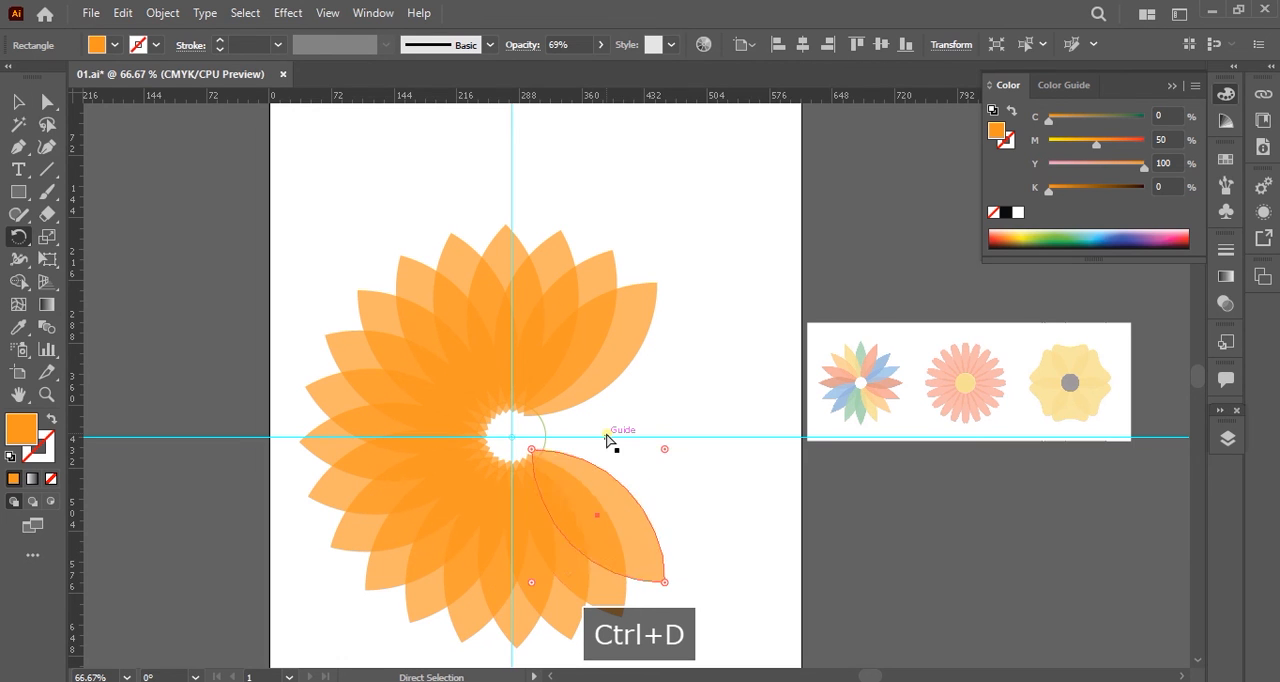
{"action": "key", "text": "ctrl+d"}
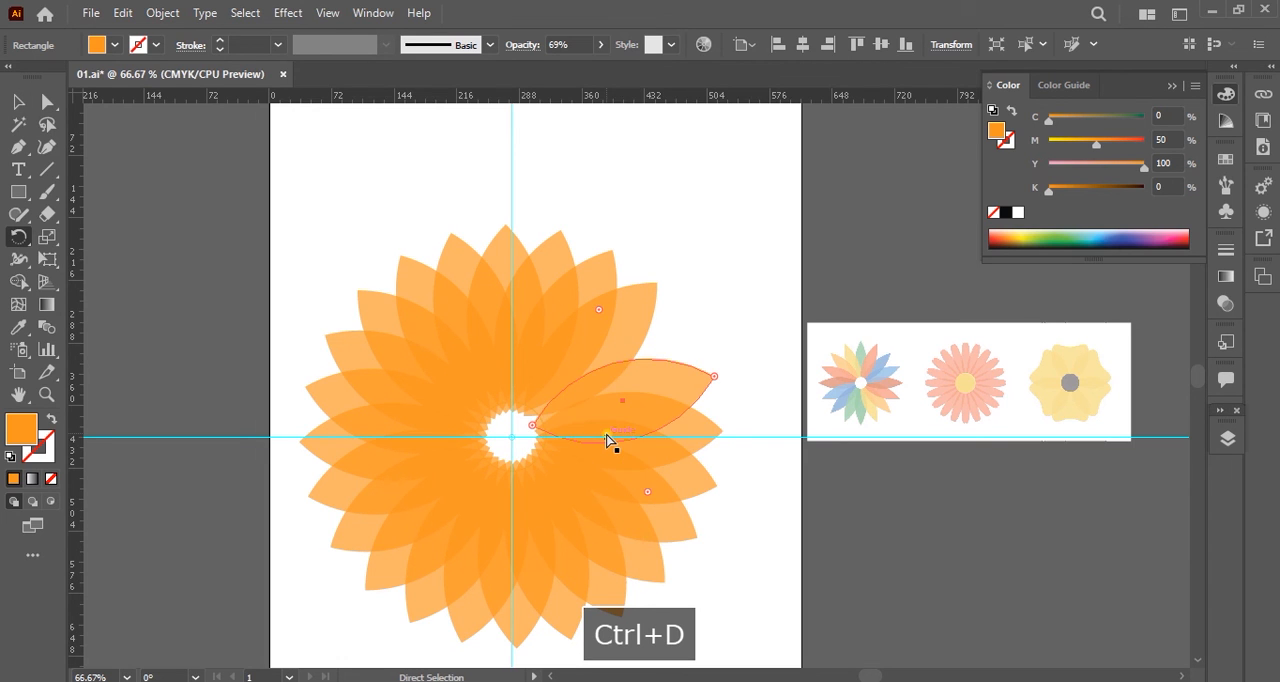
{"action": "left_click", "coordinate": [14, 101]}
{"action": "left_click", "coordinate": [686, 238]}
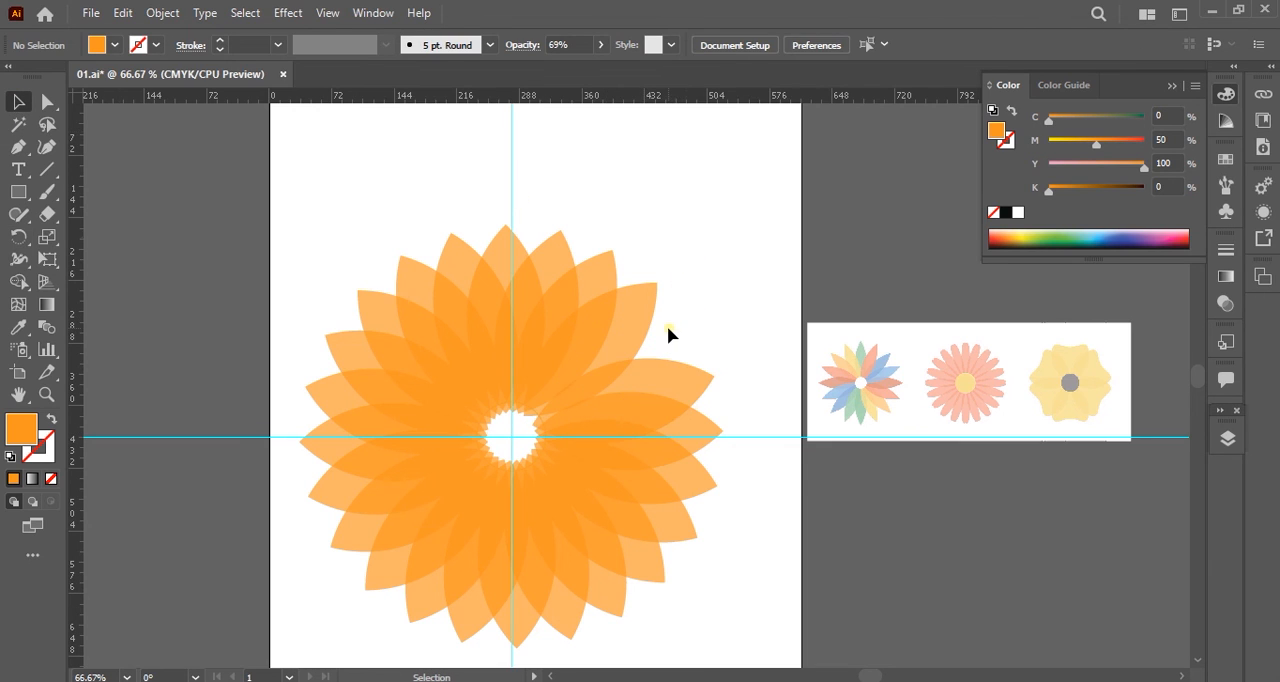
Recolour the three petals counterclockwise from the original upper-right petal orange-red, yellow and green, in that order.
{"action": "left_click", "coordinate": [605, 268]}
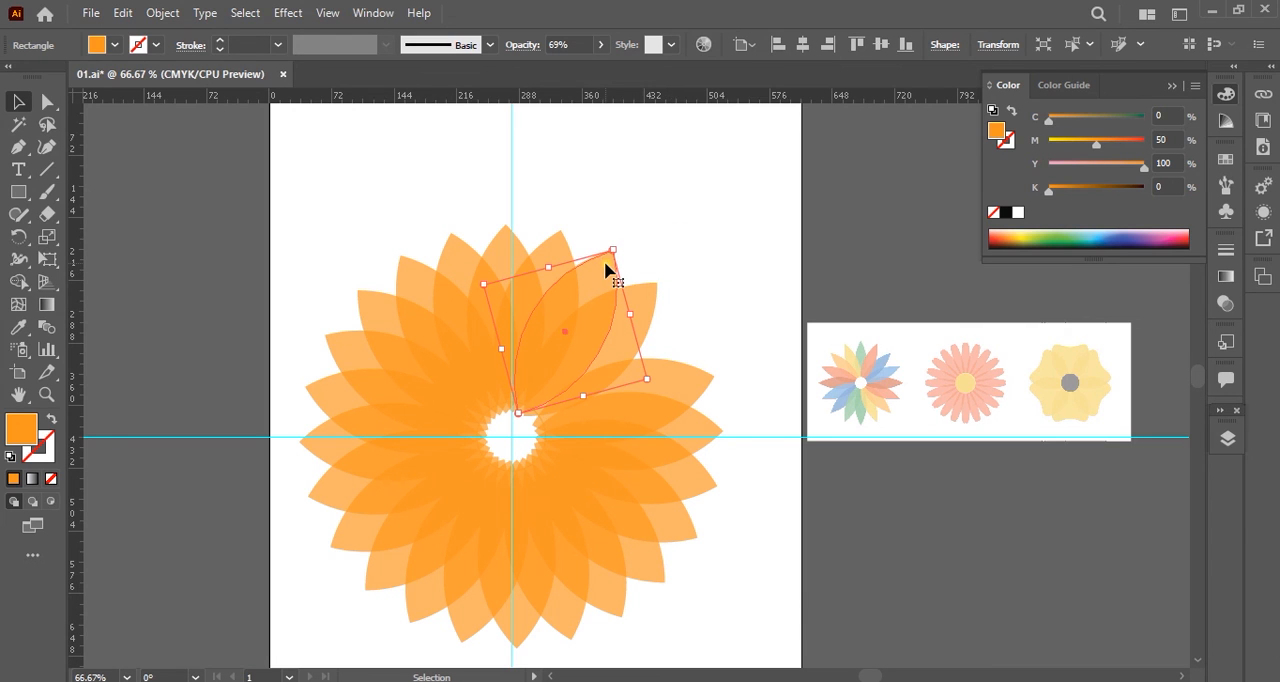
{"action": "left_click", "coordinate": [1000, 233]}
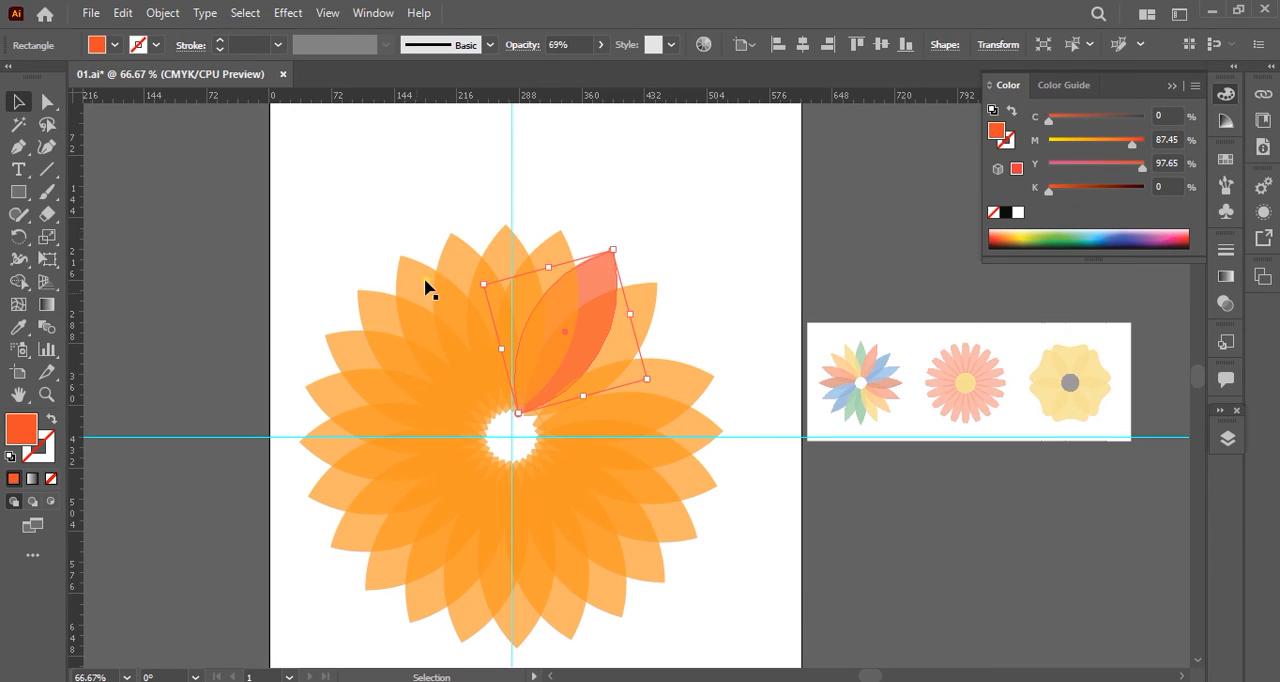
{"action": "left_click", "coordinate": [557, 244]}
{"action": "left_click", "coordinate": [1016, 238]}
{"action": "left_click", "coordinate": [507, 245]}
{"action": "left_click", "coordinate": [1035, 239]}
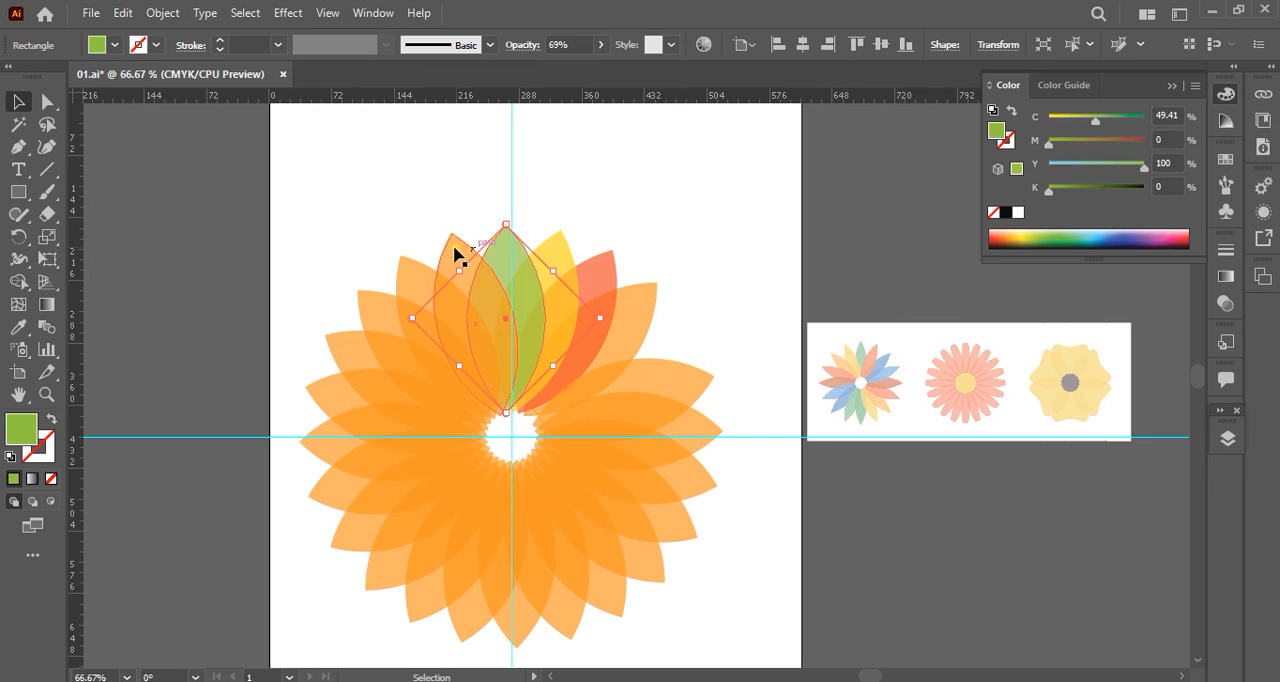
Fill the next three petals at the flower's upper left with light yellowish green and two medium greens.
{"action": "left_click", "coordinate": [454, 247]}
{"action": "left_click", "coordinate": [1031, 239]}
{"action": "left_click", "coordinate": [424, 284]}
{"action": "left_click", "coordinate": [1062, 239]}
{"action": "left_click", "coordinate": [368, 308]}
{"action": "left_click", "coordinate": [1060, 239]}
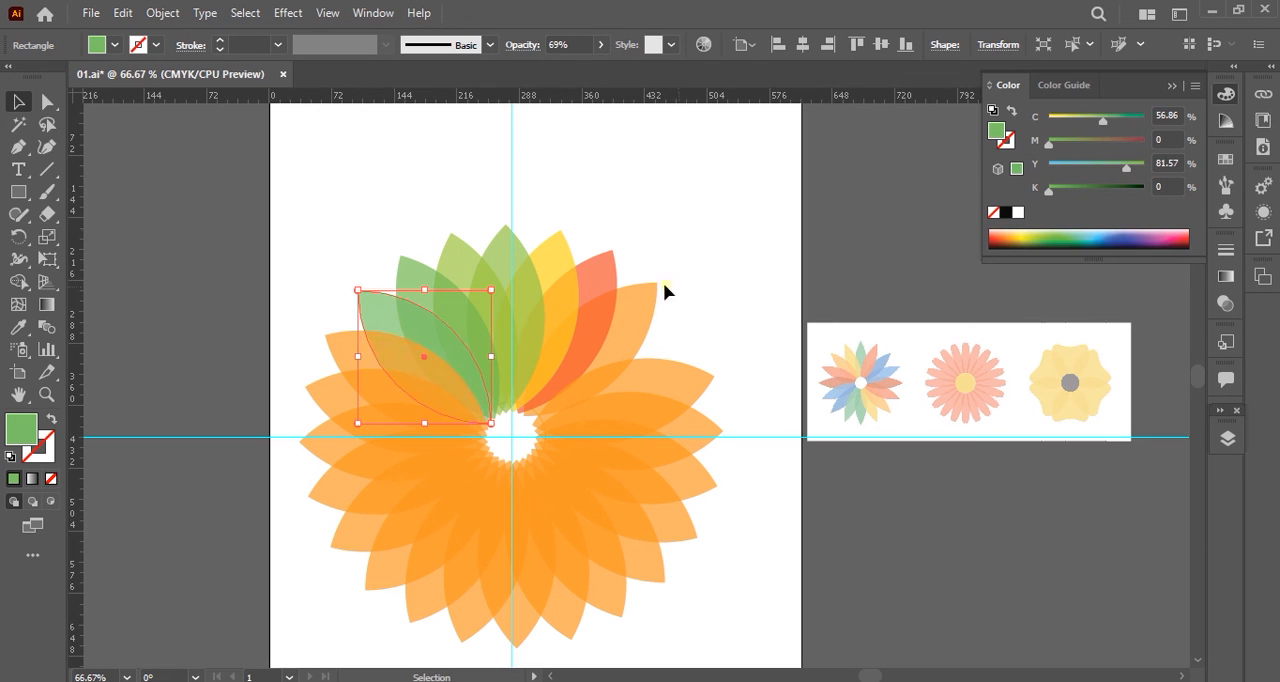
Colour the next four petals on the flower's left side light blue, teal, blue and dark indigo, going counterclockwise.
{"action": "left_click", "coordinate": [352, 352]}
{"action": "left_click", "coordinate": [1094, 233]}
{"action": "left_click", "coordinate": [348, 399]}
{"action": "left_click", "coordinate": [1097, 240]}
{"action": "left_click", "coordinate": [344, 452]}
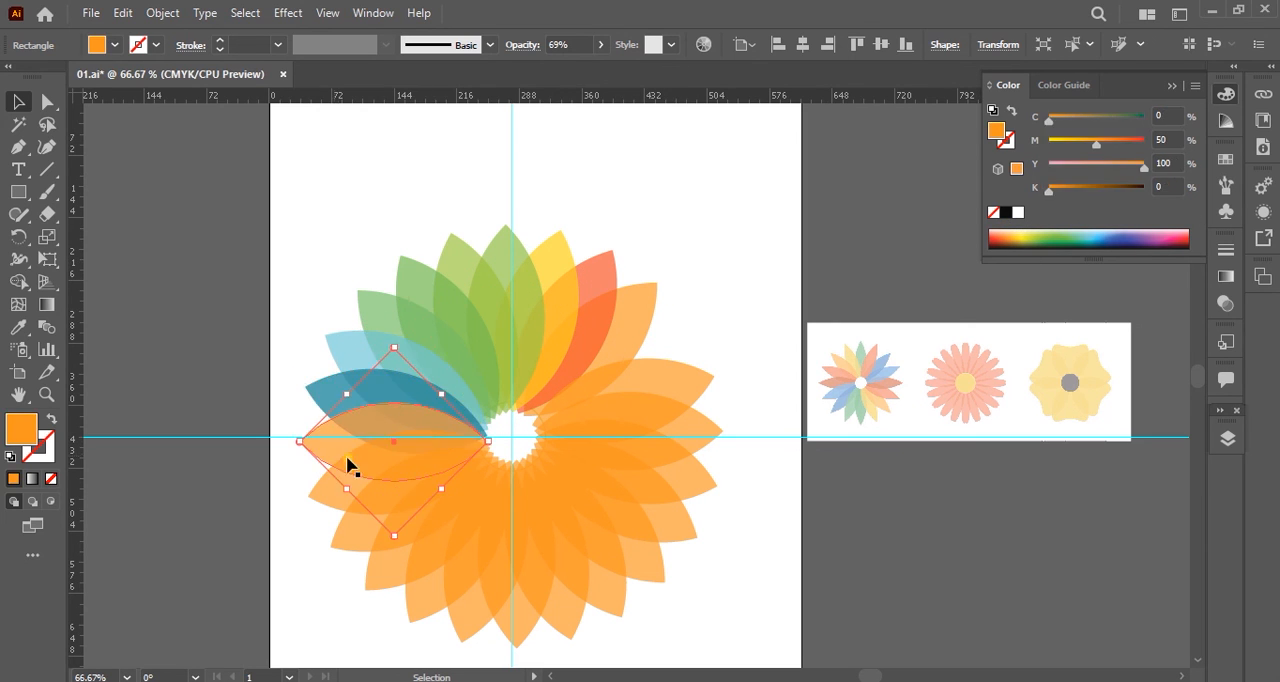
{"action": "left_click", "coordinate": [1104, 241]}
{"action": "left_click", "coordinate": [328, 501]}
{"action": "left_click", "coordinate": [1113, 241]}
Colour the next three petals at the flower's lower left purple, magenta and crimson.
{"action": "left_click", "coordinate": [349, 546]}
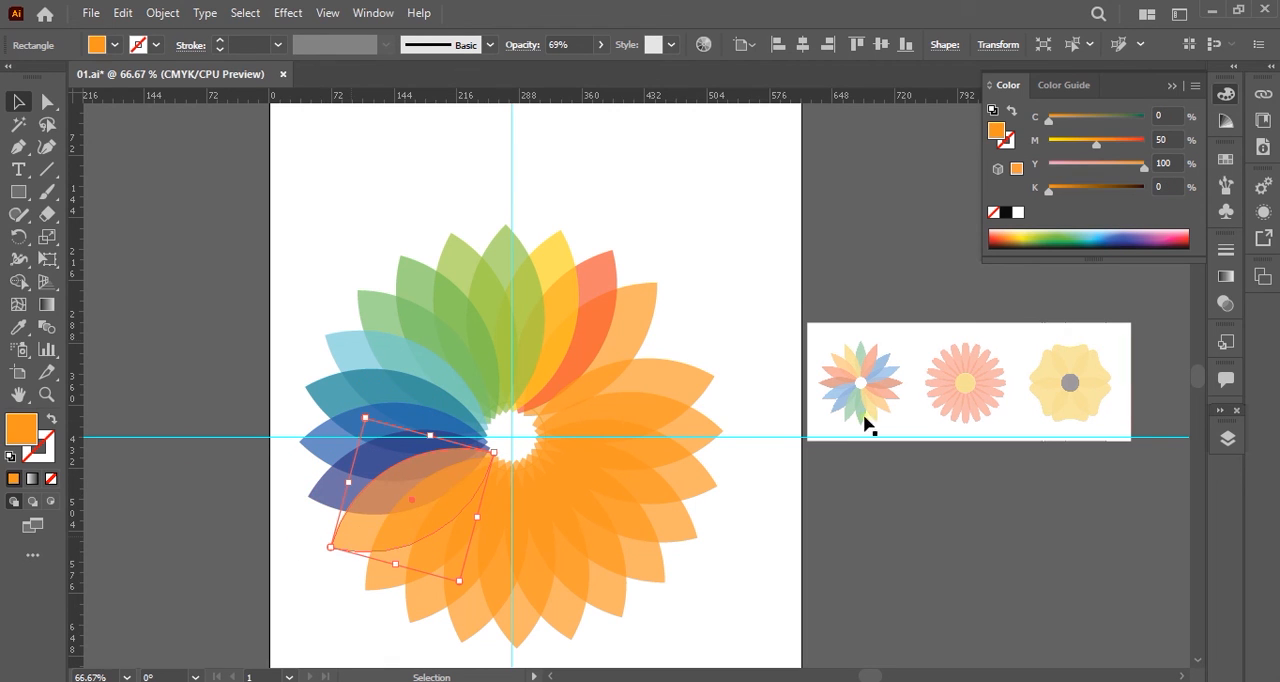
{"action": "left_click", "coordinate": [1132, 240]}
{"action": "left_click", "coordinate": [1128, 243]}
{"action": "left_click_drag", "start_coordinate": [370, 618], "coordinate": [385, 563]}
{"action": "left_click", "coordinate": [370, 532]}
{"action": "left_click", "coordinate": [1150, 241]}
{"action": "left_click", "coordinate": [378, 585]}
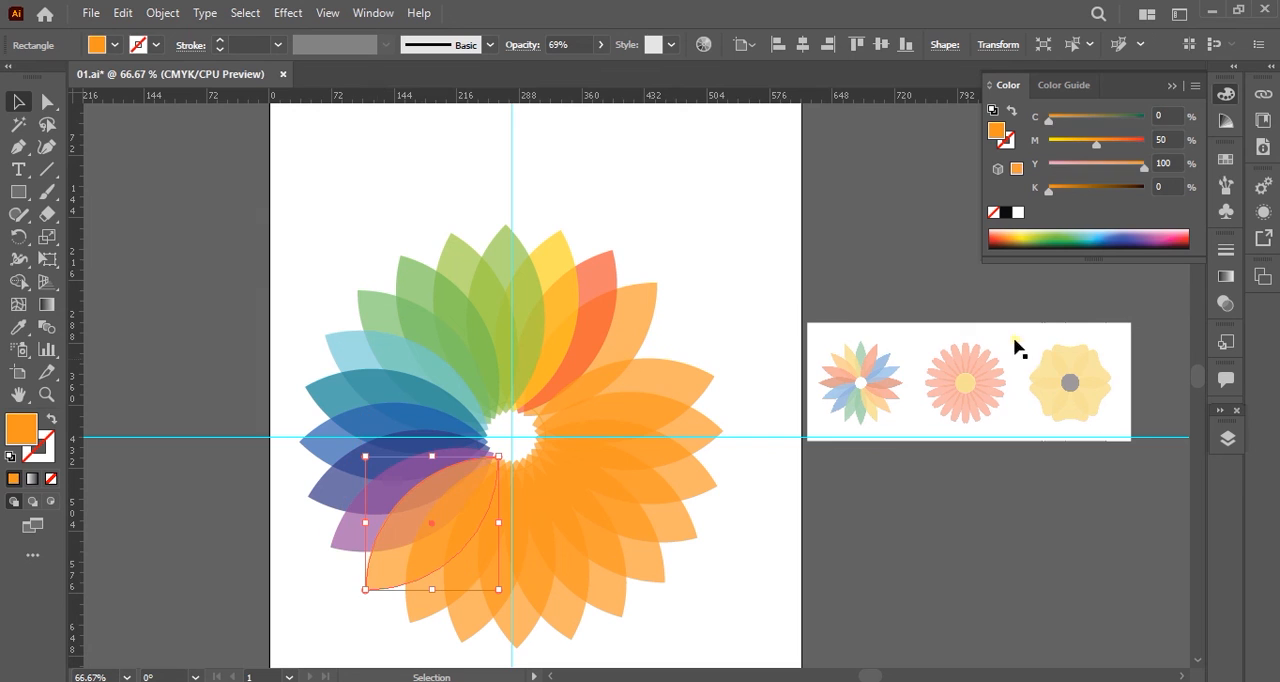
{"action": "left_click", "coordinate": [1160, 240]}
{"action": "left_click", "coordinate": [422, 608]}
{"action": "left_click", "coordinate": [1175, 240]}
Colour the next three petals at the flower's bottom light pink, coral red and tan, setting the tan to M 27 and Y 61.
{"action": "left_click", "coordinate": [478, 625]}
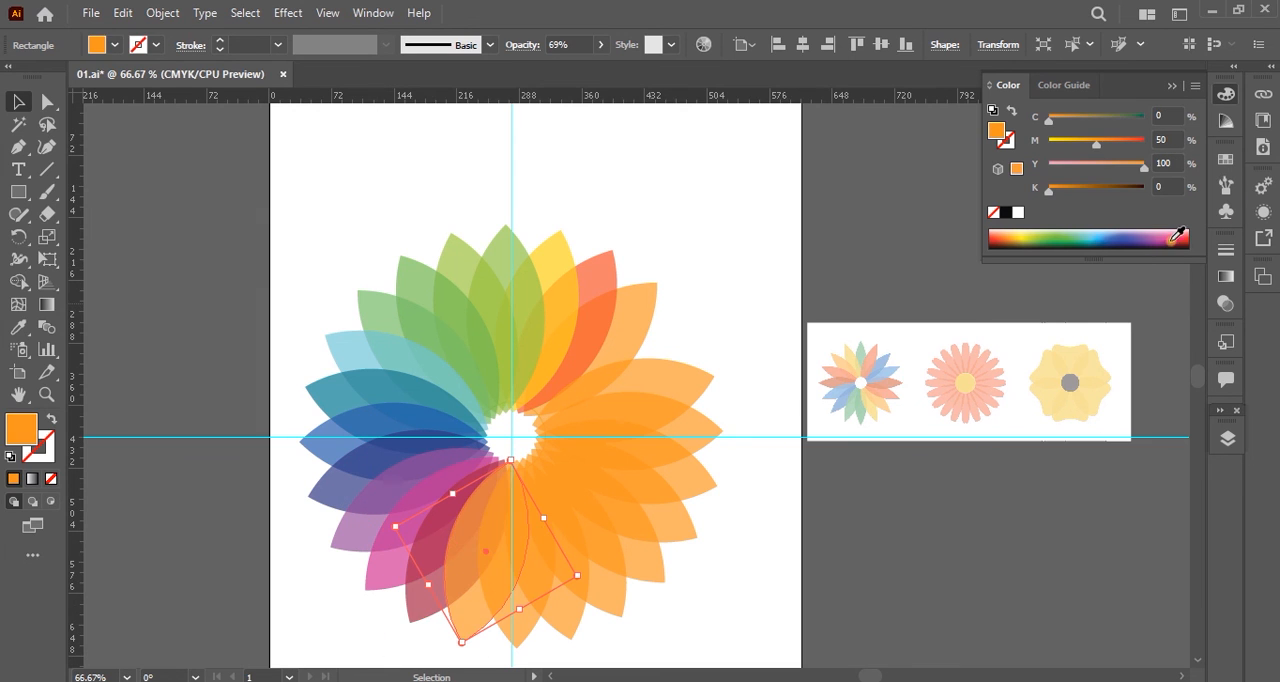
{"action": "left_click", "coordinate": [1178, 236]}
{"action": "left_click", "coordinate": [1180, 240]}
{"action": "left_click_drag", "start_coordinate": [560, 638], "coordinate": [512, 654]}
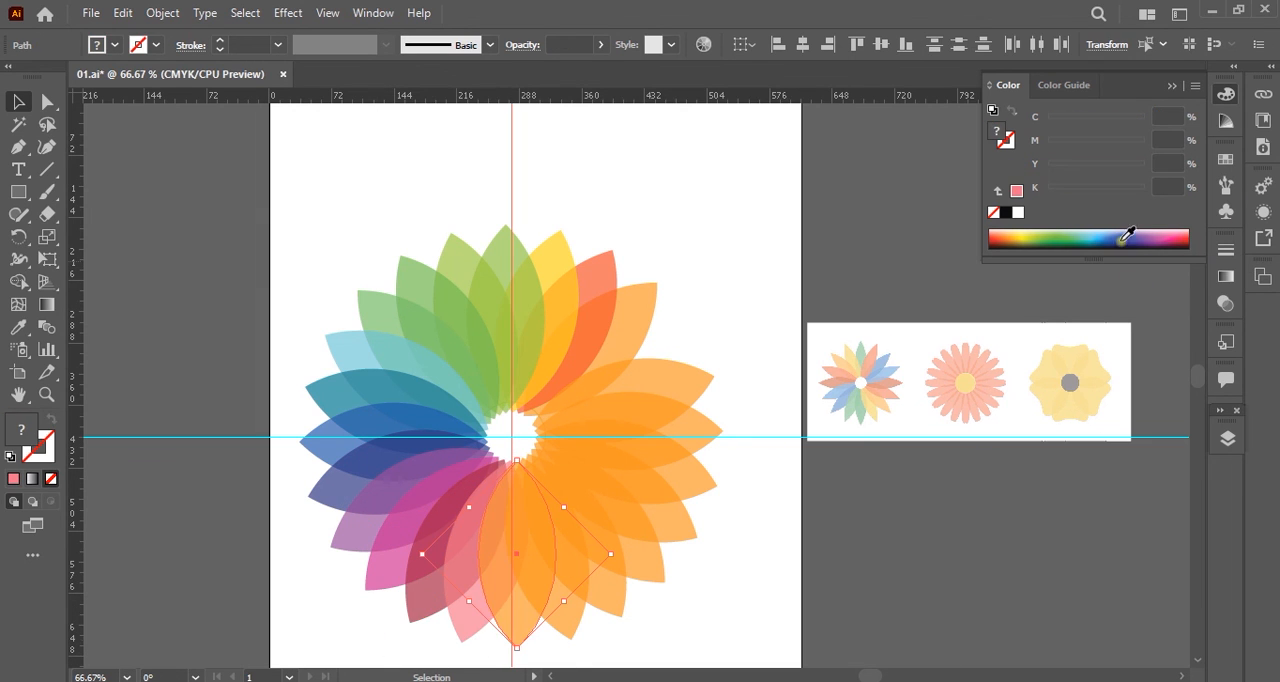
{"action": "left_click", "coordinate": [1174, 239]}
{"action": "left_click", "coordinate": [1105, 165]}
{"action": "left_click", "coordinate": [566, 631]}
{"action": "left_click", "coordinate": [1158, 240]}
{"action": "left_click", "coordinate": [1075, 142]}
{"action": "left_click", "coordinate": [1107, 166]}
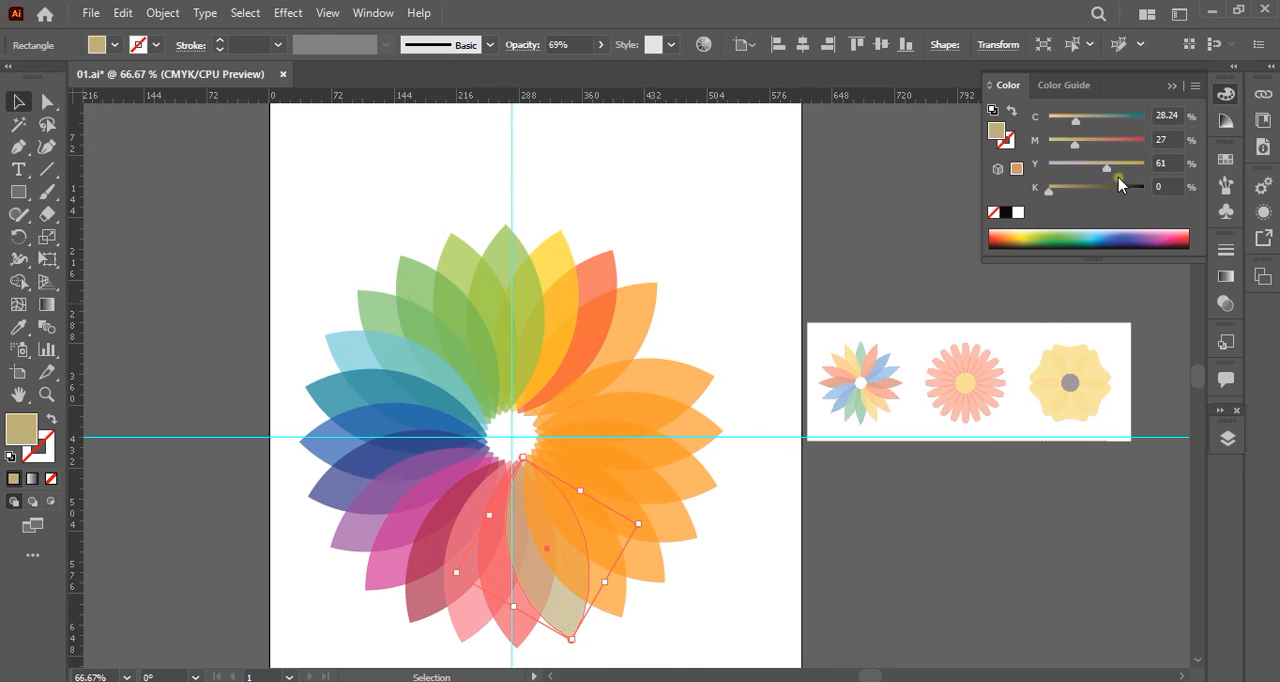
Colour the next four petals at the flower's lower right pale green, yellow-green, olive green and reddish orange.
{"action": "left_click", "coordinate": [620, 601]}
{"action": "left_click", "coordinate": [1042, 234]}
{"action": "left_click", "coordinate": [657, 567]}
{"action": "left_click", "coordinate": [1032, 239]}
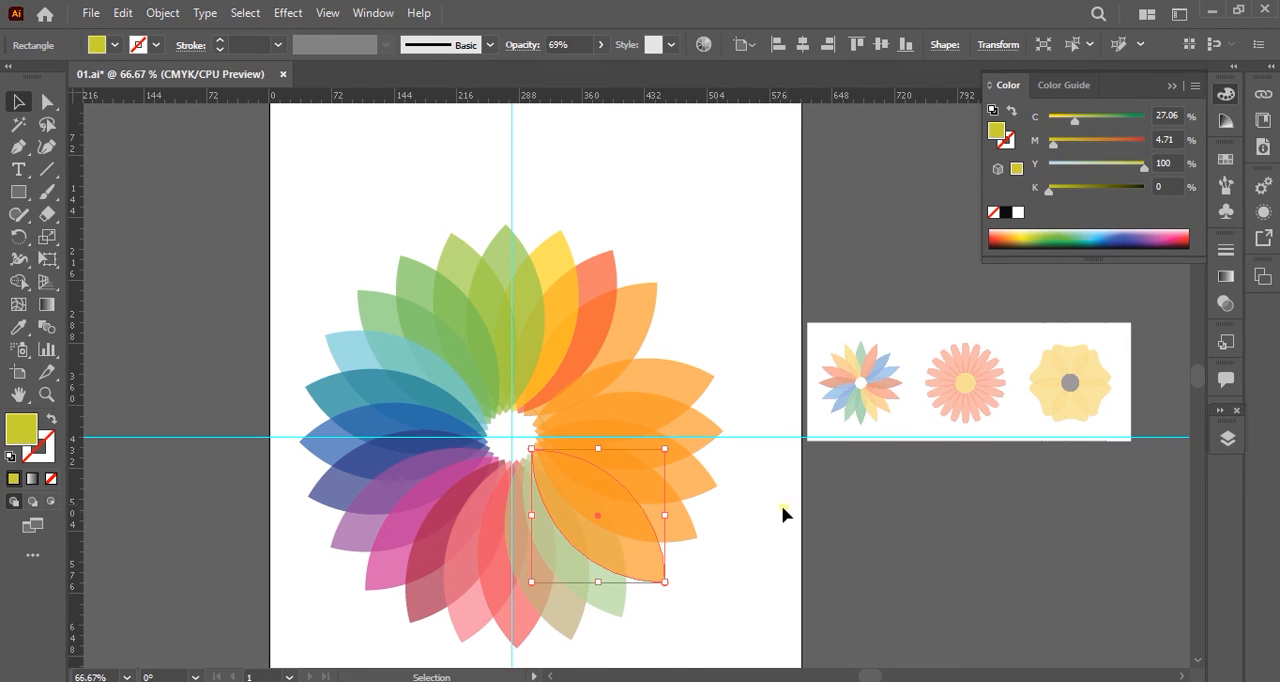
{"action": "left_click", "coordinate": [684, 528]}
{"action": "left_click", "coordinate": [1024, 242]}
{"action": "left_click", "coordinate": [706, 486]}
{"action": "left_click", "coordinate": [1022, 238]}
{"action": "left_click", "coordinate": [1000, 239]}
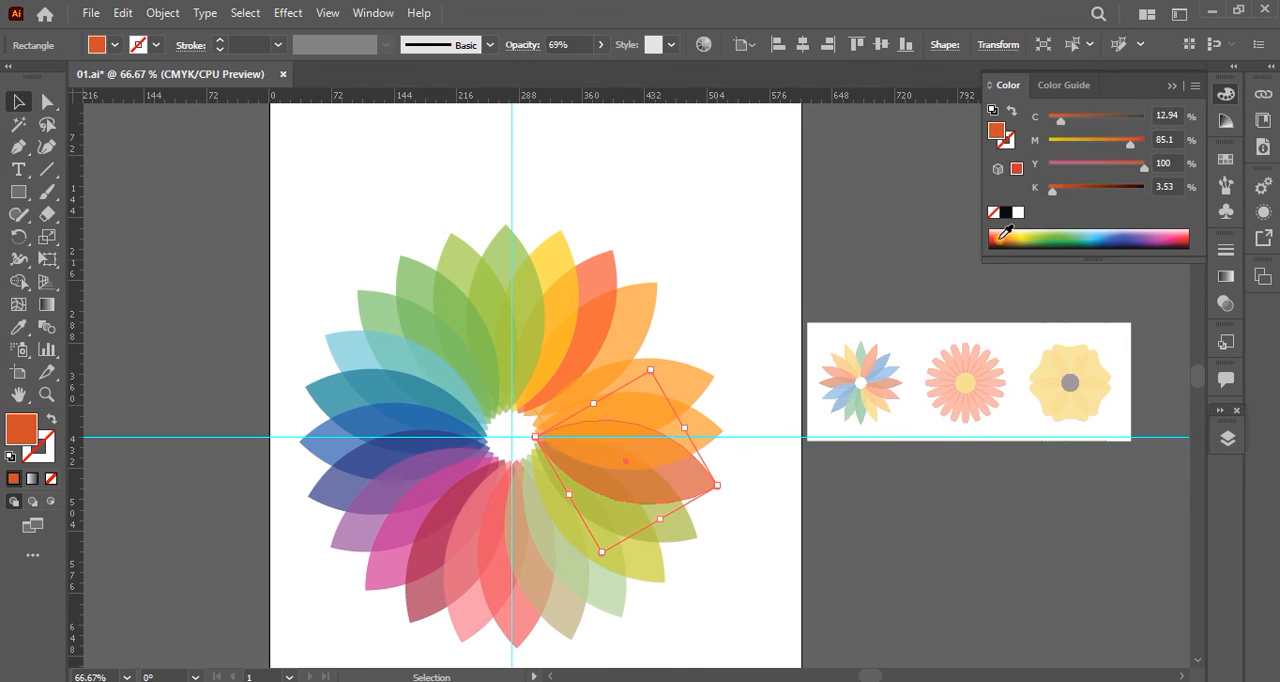
Colour the last three petals on the flower's right side indigo, pink and sky blue, and deselect.
{"action": "left_click_drag", "start_coordinate": [733, 413], "coordinate": [714, 446]}
{"action": "left_click", "coordinate": [1126, 241]}
{"action": "left_click_drag", "start_coordinate": [730, 340], "coordinate": [703, 387]}
{"action": "left_click", "coordinate": [1187, 239]}
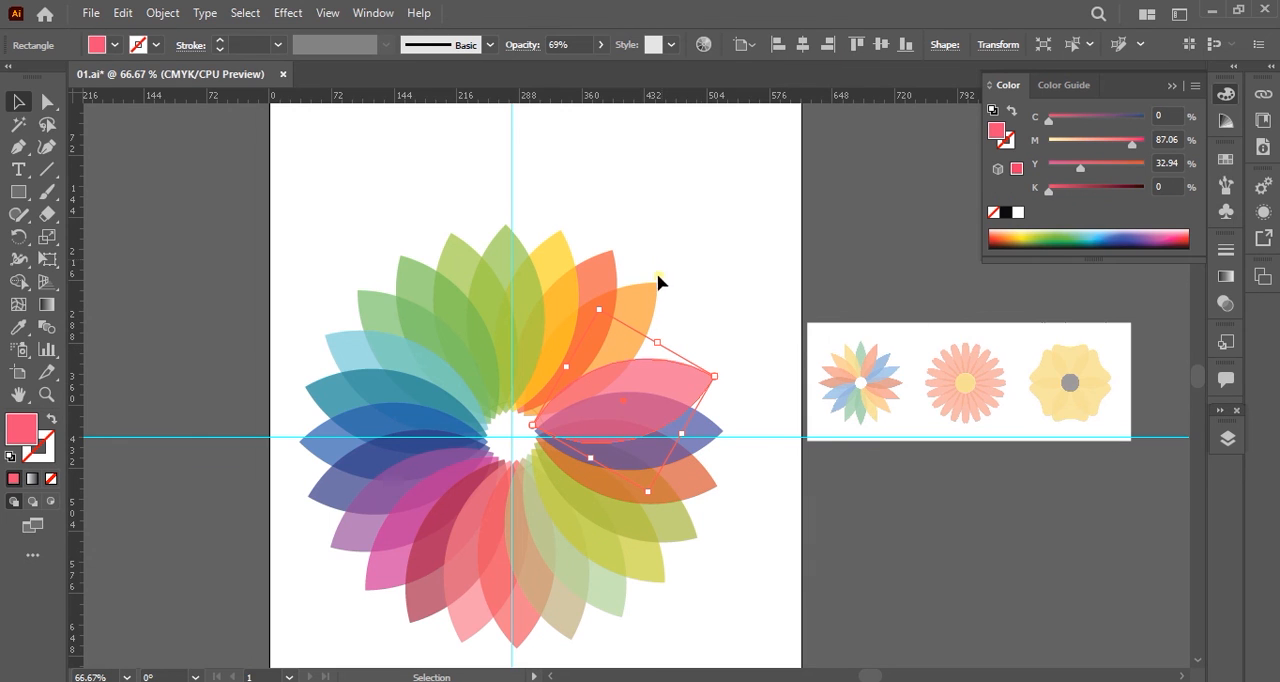
{"action": "left_click_drag", "start_coordinate": [660, 258], "coordinate": [636, 321]}
{"action": "left_click", "coordinate": [1095, 238]}
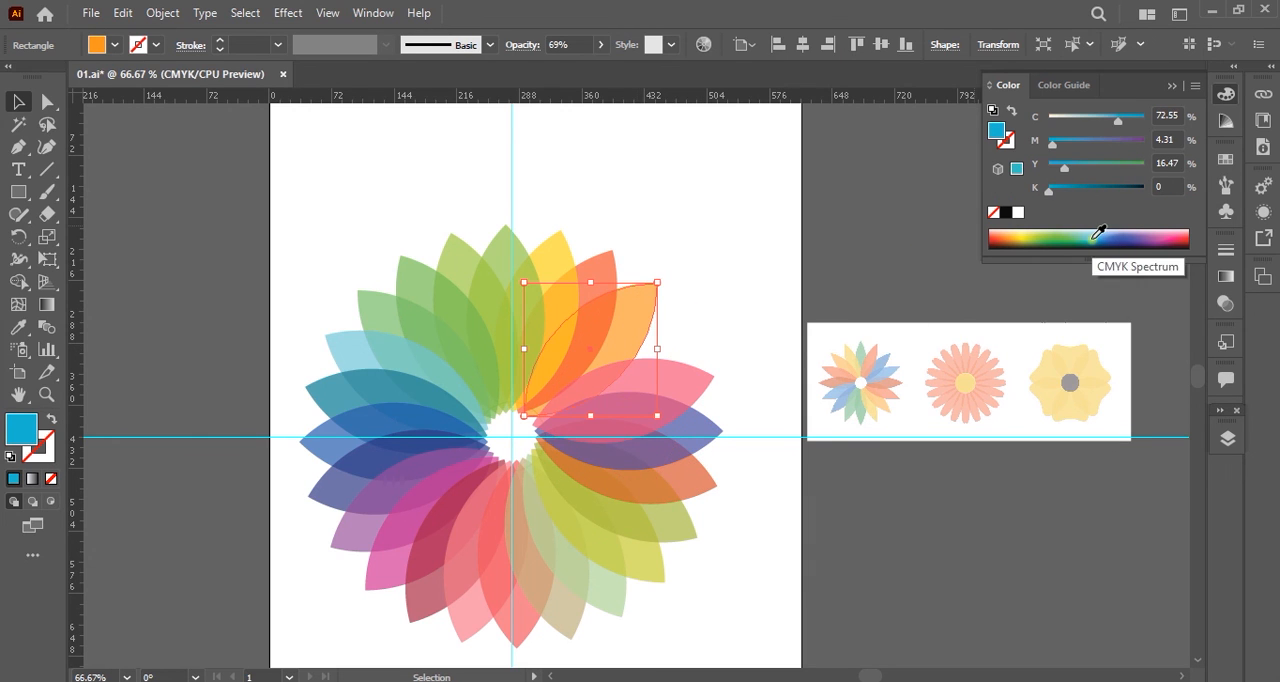
{"action": "left_click", "coordinate": [711, 268]}
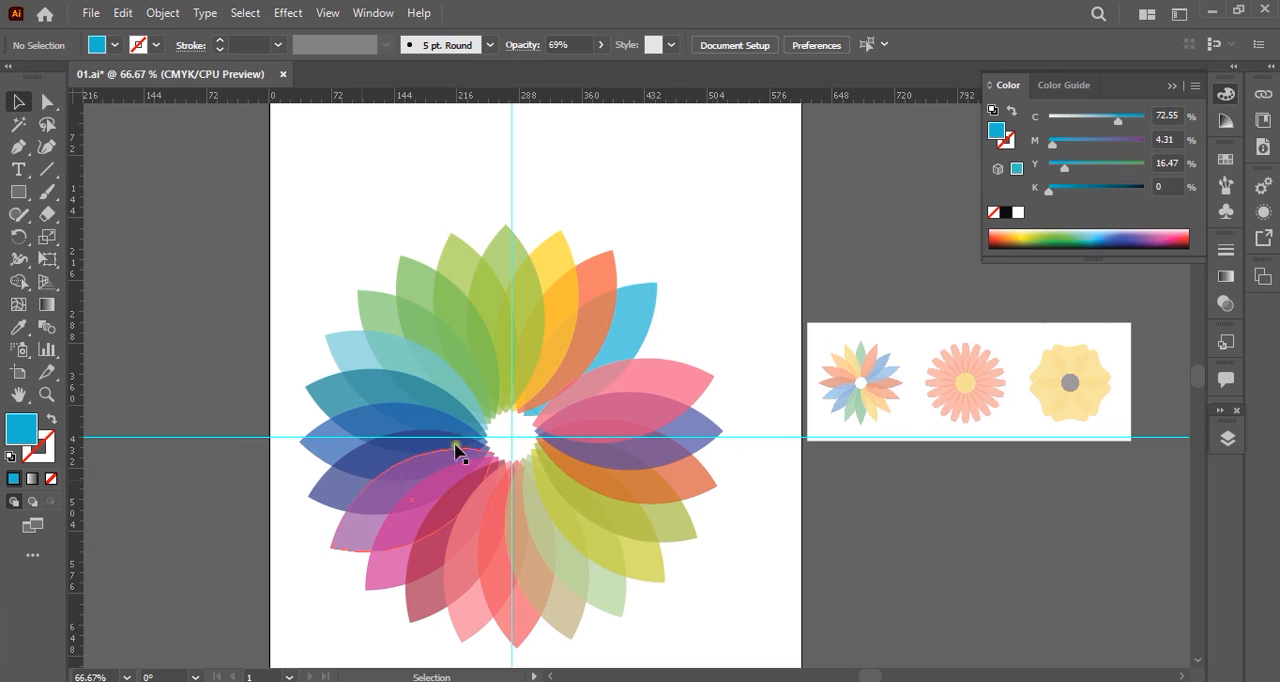
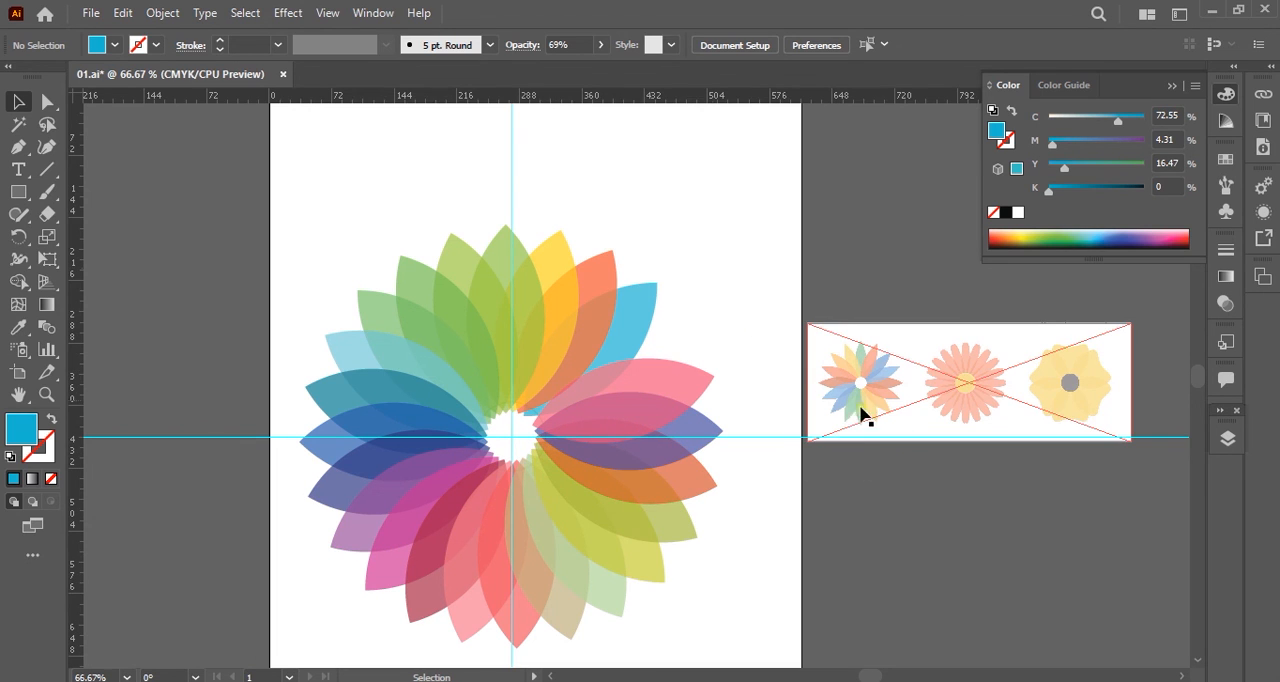
{"action": "left_click", "coordinate": [688, 388]}
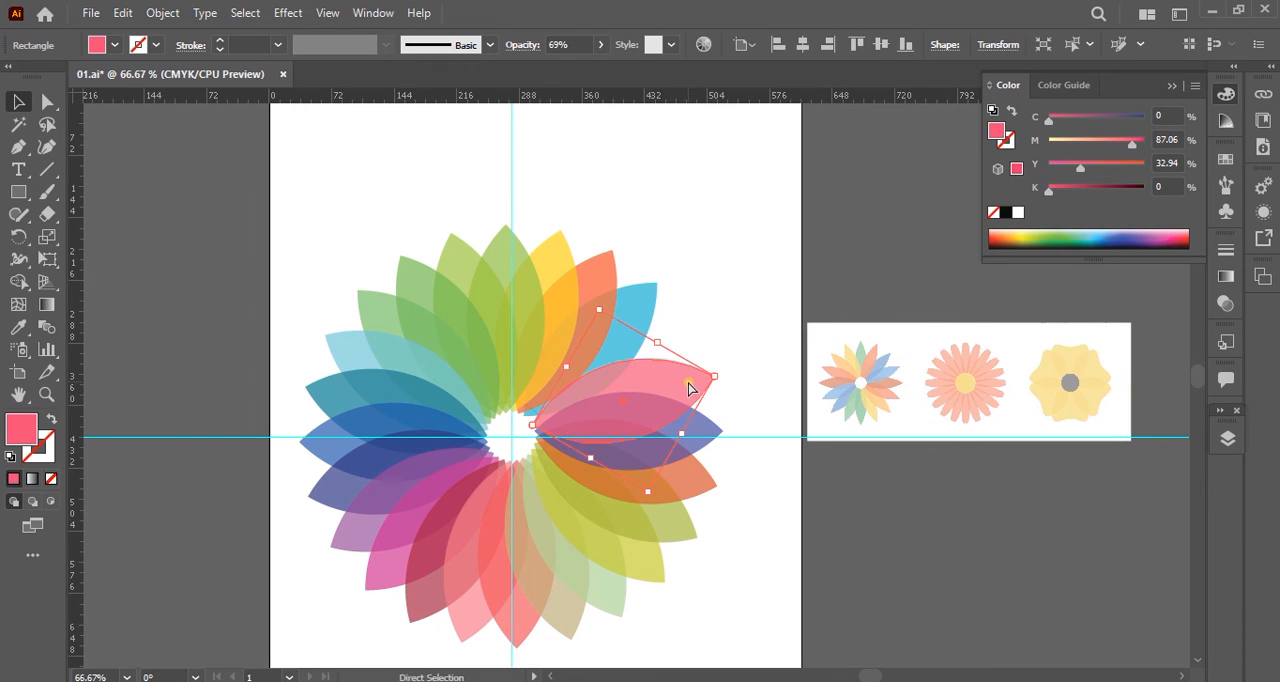
{"action": "key", "text": "ctrl+d"}
{"action": "left_click", "coordinate": [734, 568]}
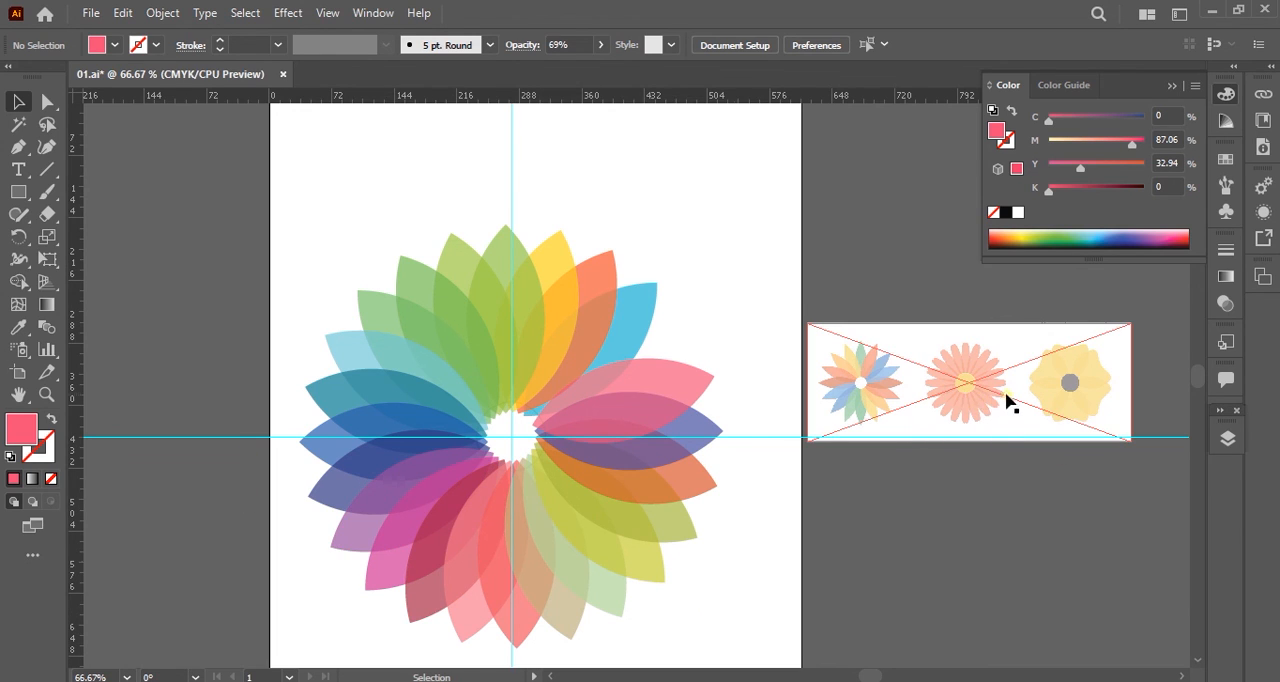
Examine the second and third flowers in the reference image up close, noting their petal shapes and centres.
{"action": "scroll", "coordinate": [1018, 383], "scroll_direction": "up", "scroll_amount": 2}
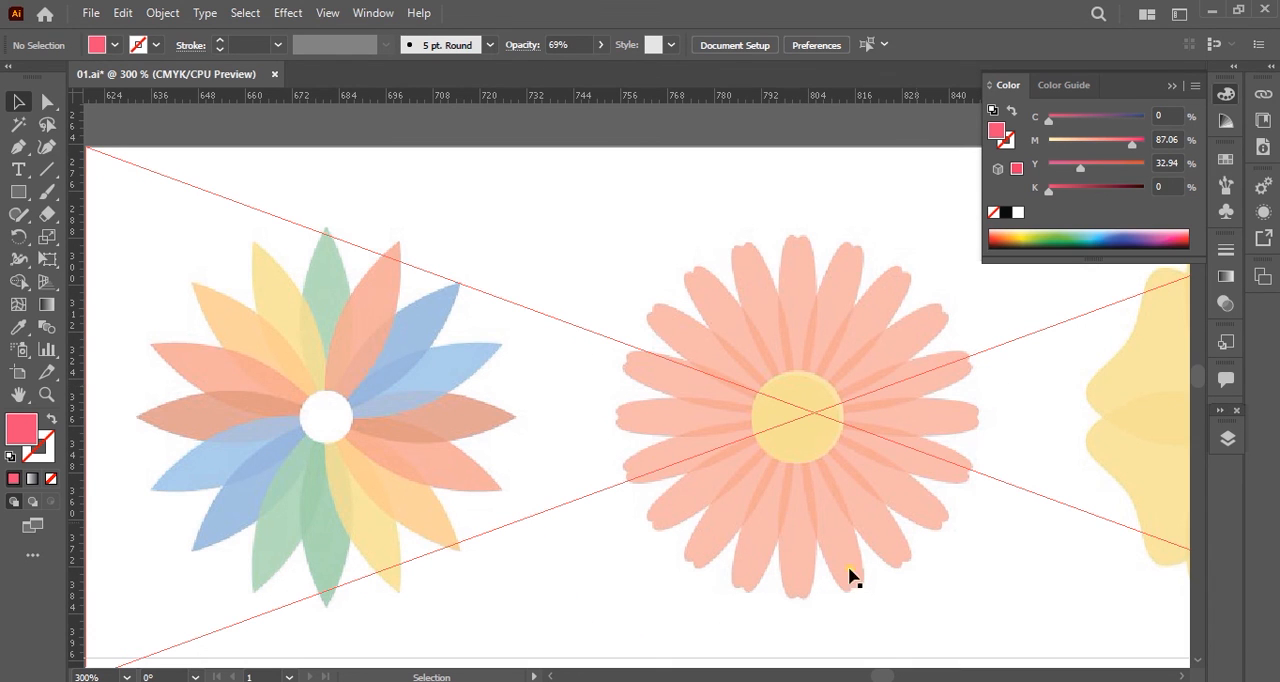
{"action": "key", "text": "space"}
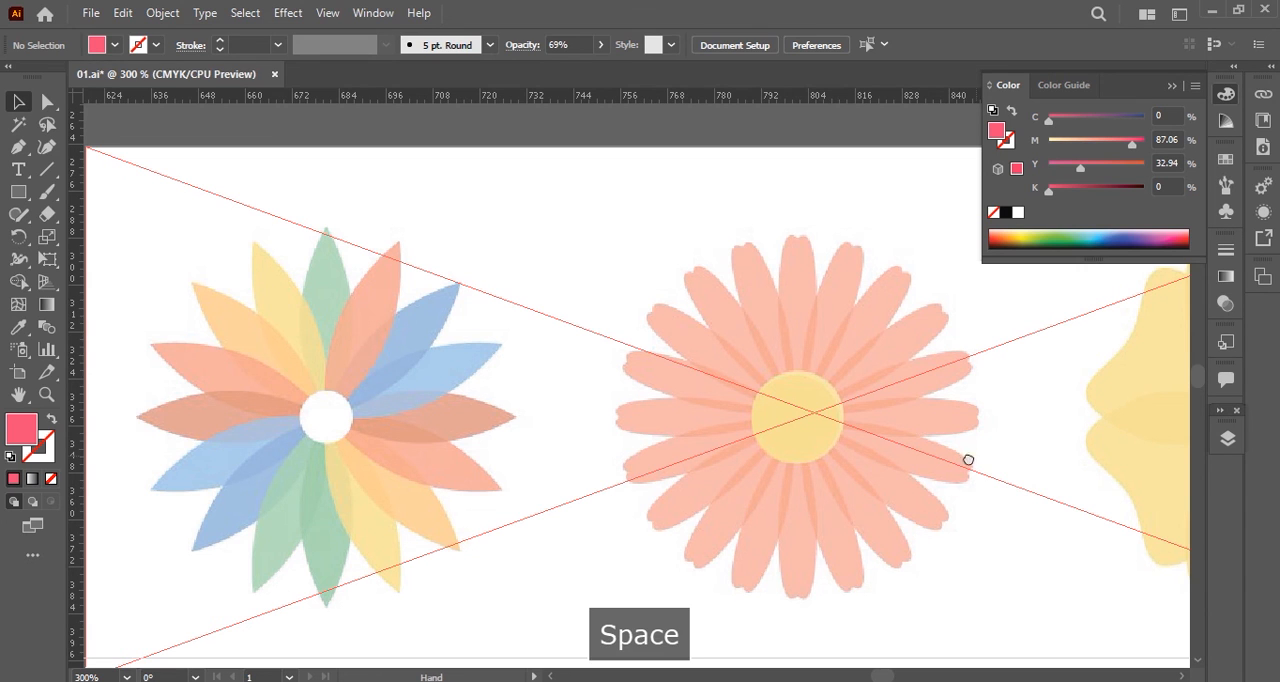
{"action": "left_click_drag", "start_coordinate": [969, 460], "coordinate": [680, 457]}
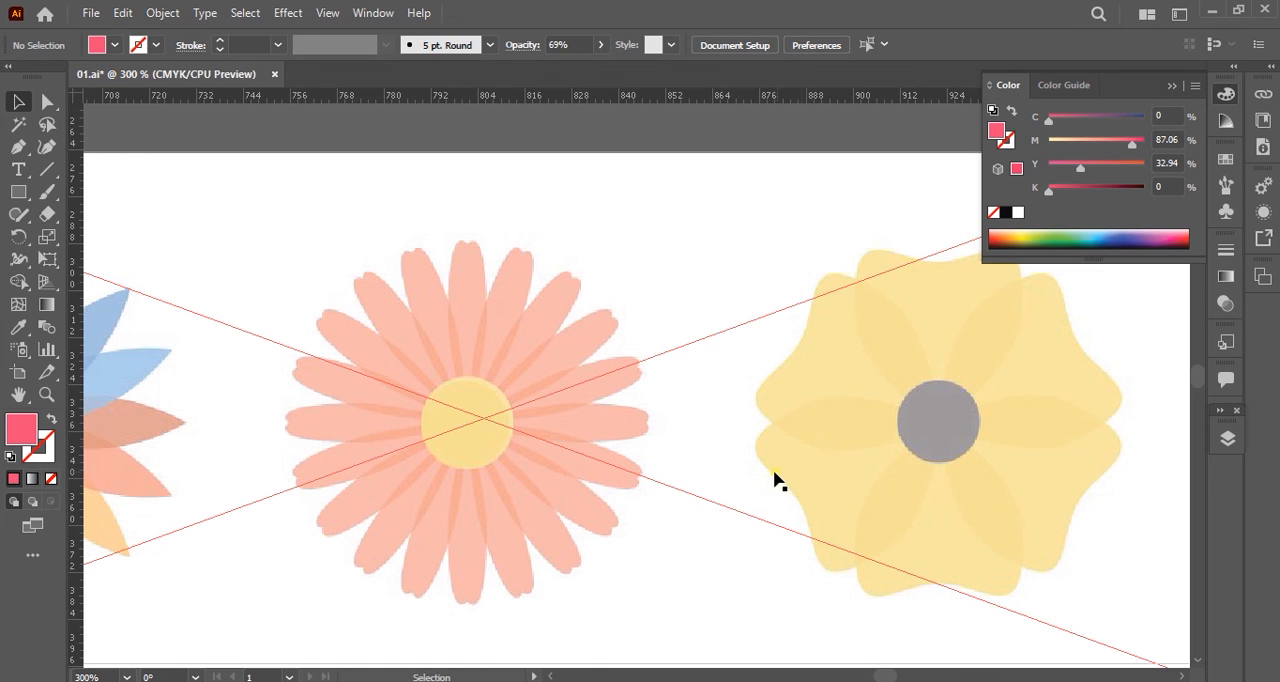
{"action": "key", "text": "space"}
{"action": "left_click_drag", "start_coordinate": [525, 446], "coordinate": [580, 451]}
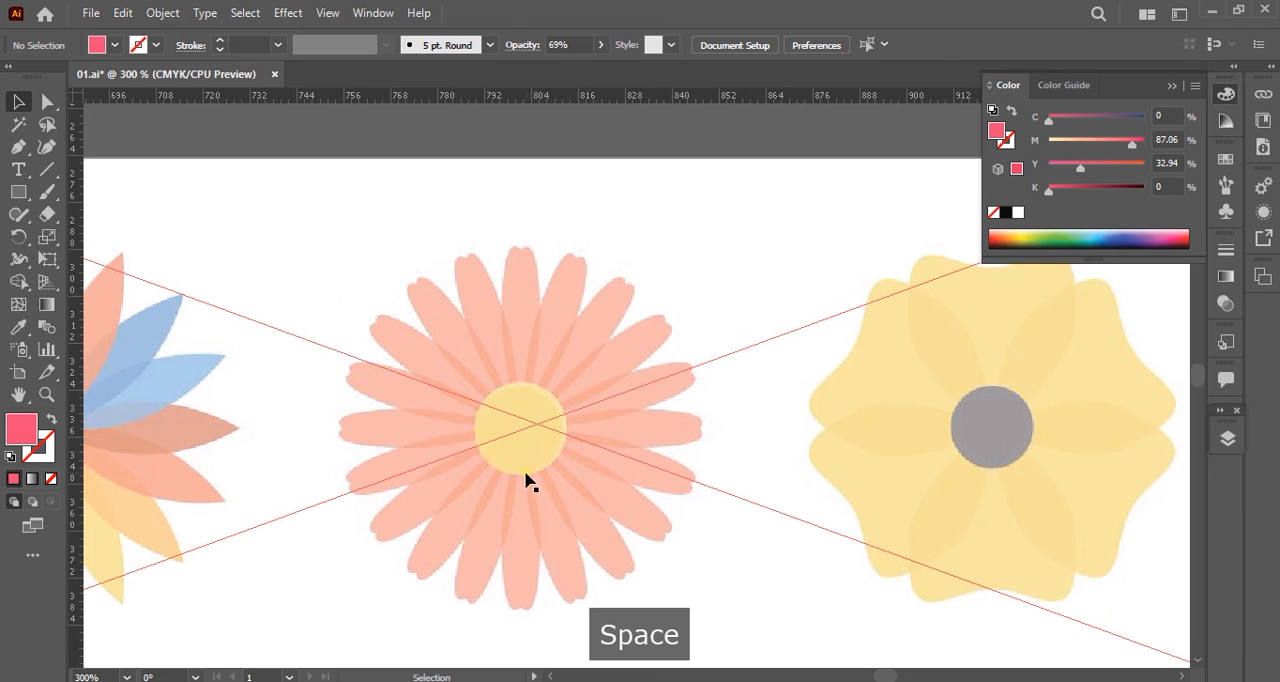
{"action": "scroll", "coordinate": [525, 482], "scroll_direction": "down", "scroll_amount": 5}
{"action": "key", "text": "space"}
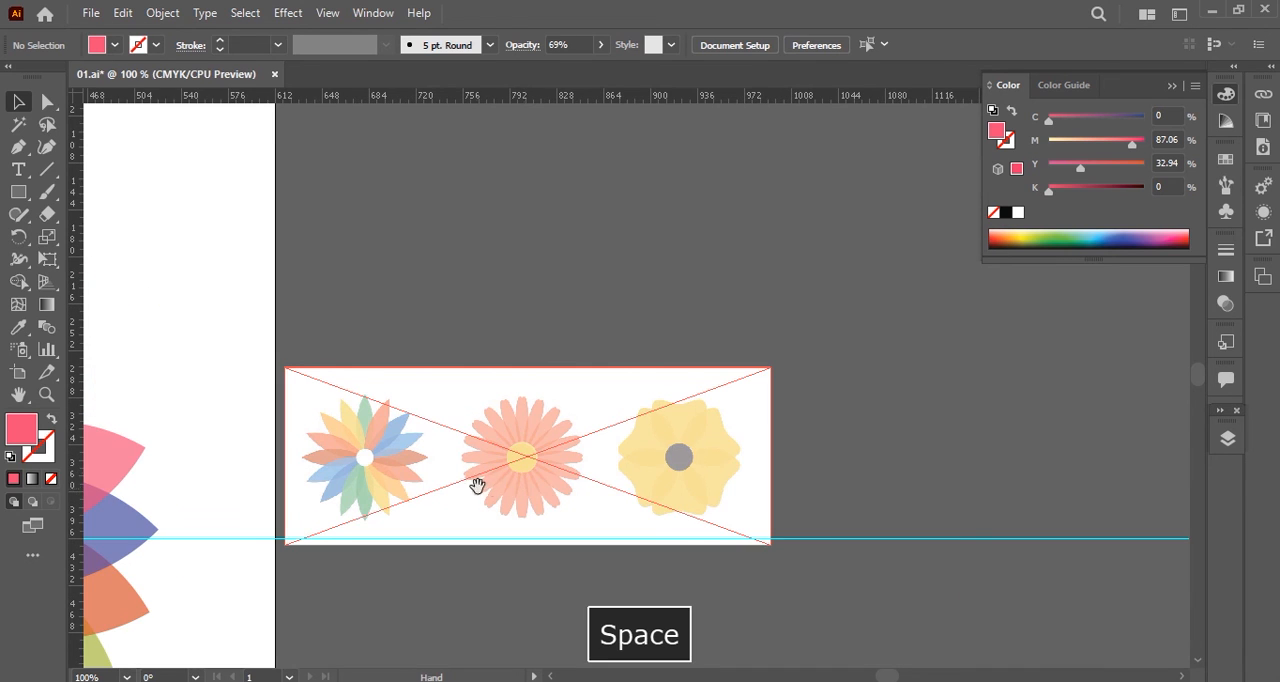
{"action": "left_click_drag", "start_coordinate": [474, 483], "coordinate": [640, 467]}
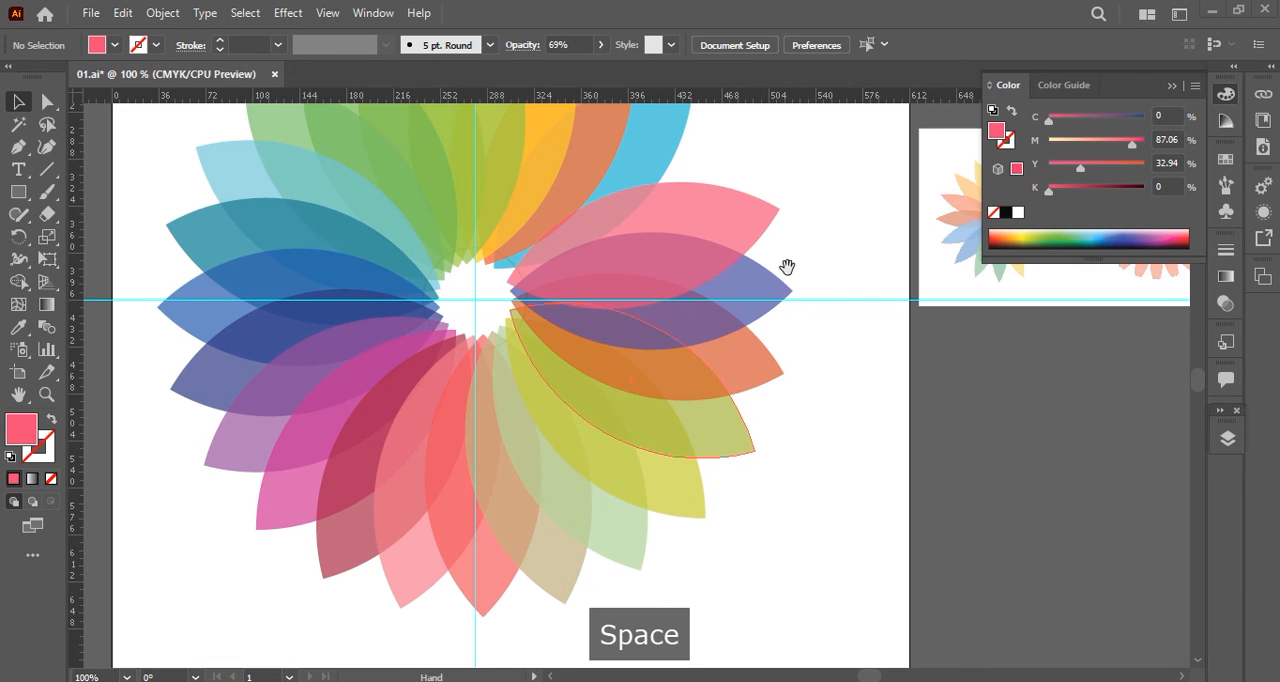
Delete the finished multicoloured flower together with its guides from the artboard.
{"action": "left_click_drag", "start_coordinate": [786, 271], "coordinate": [779, 450]}
{"action": "left_click_drag", "start_coordinate": [589, 315], "coordinate": [70, 680]}
{"action": "key", "text": "BackSpace"}
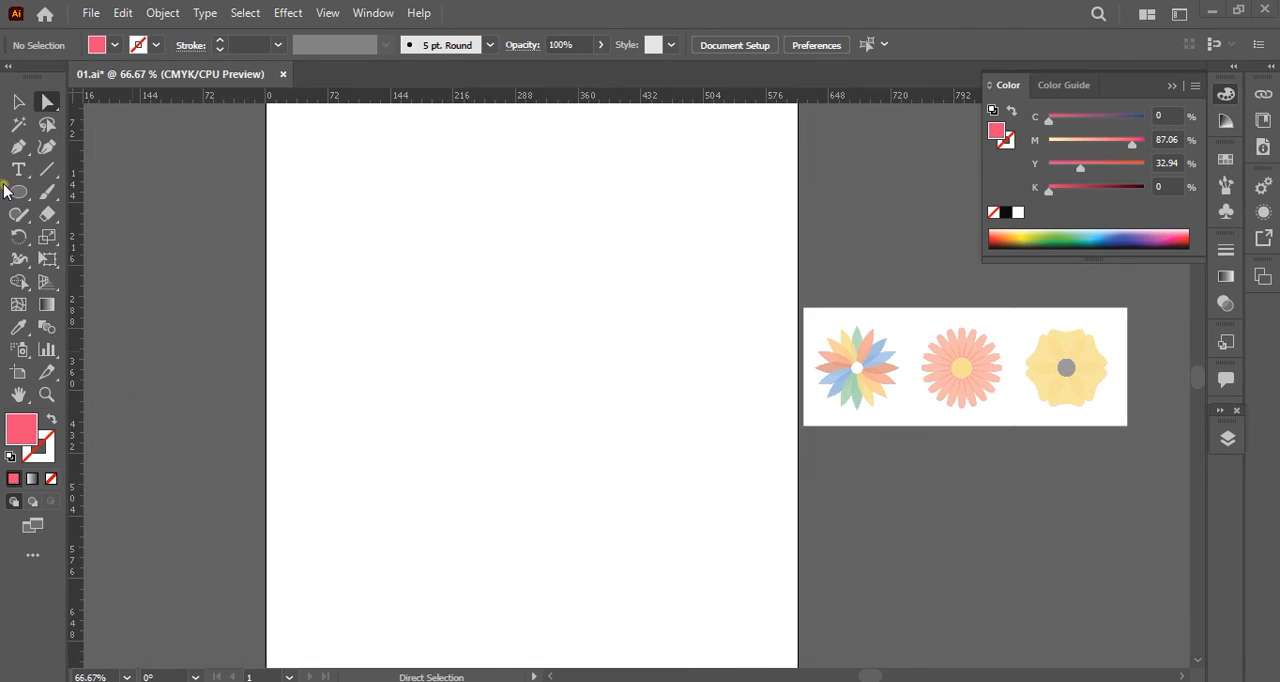
Draw a circle near the middle of the artboard with the Ellipse tool and fill it bright yellow.
{"action": "left_click", "coordinate": [18, 191]}
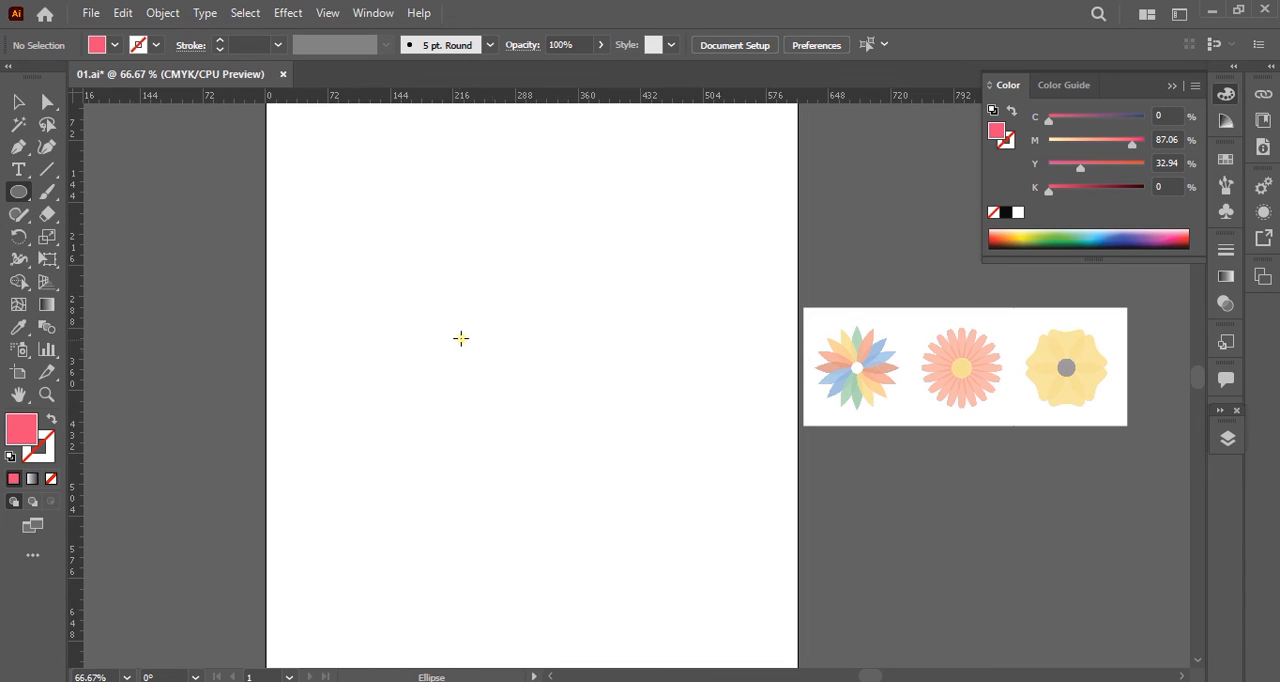
{"action": "left_click_drag", "start_coordinate": [440, 321], "coordinate": [511, 391]}
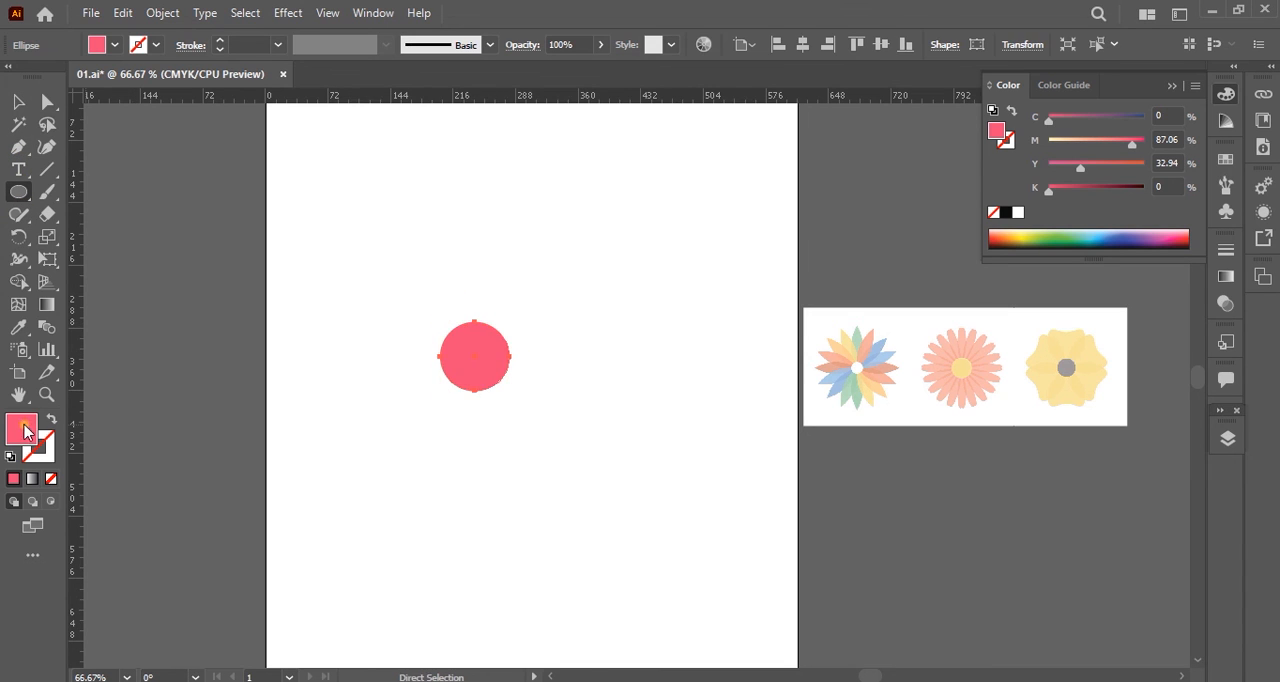
{"action": "double_click", "coordinate": [24, 431]}
{"action": "left_click", "coordinate": [852, 328]}
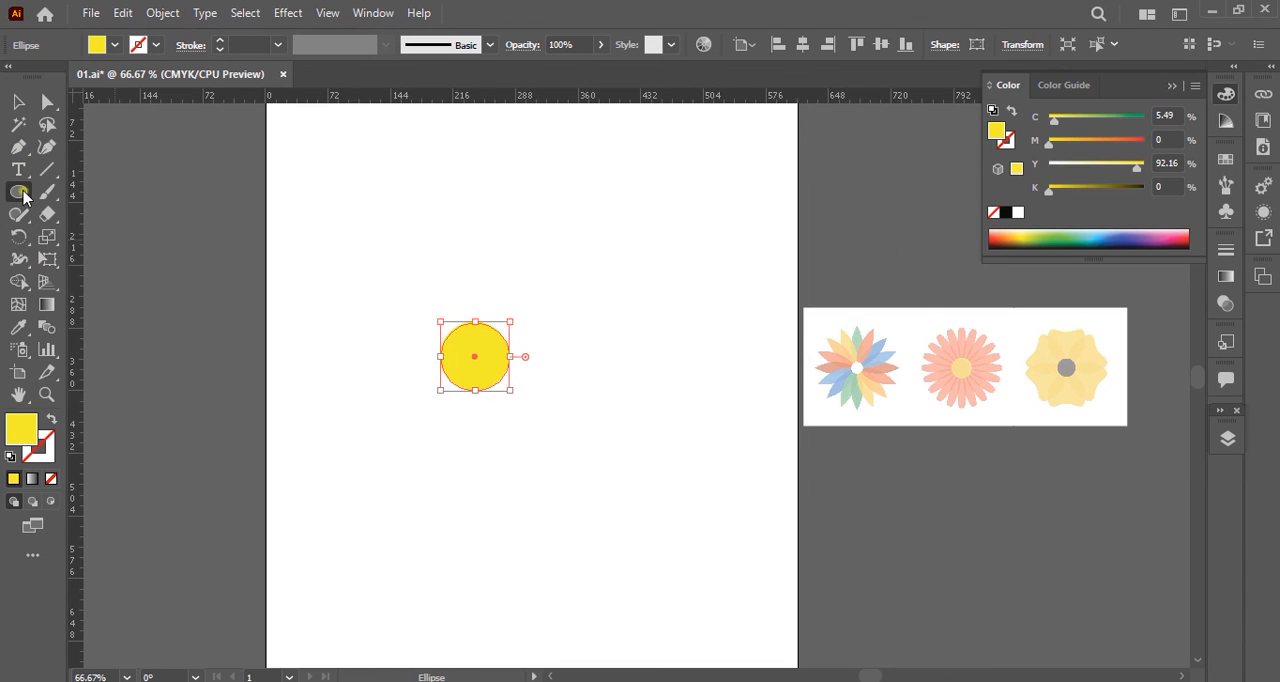
Draw a tall narrow ellipse to the upper right of the circle and fill it with light salmon pink sampled from the reference.
{"action": "left_click_drag", "start_coordinate": [637, 228], "coordinate": [693, 390]}
{"action": "key", "text": "i"}
{"action": "left_click", "coordinate": [866, 382]}
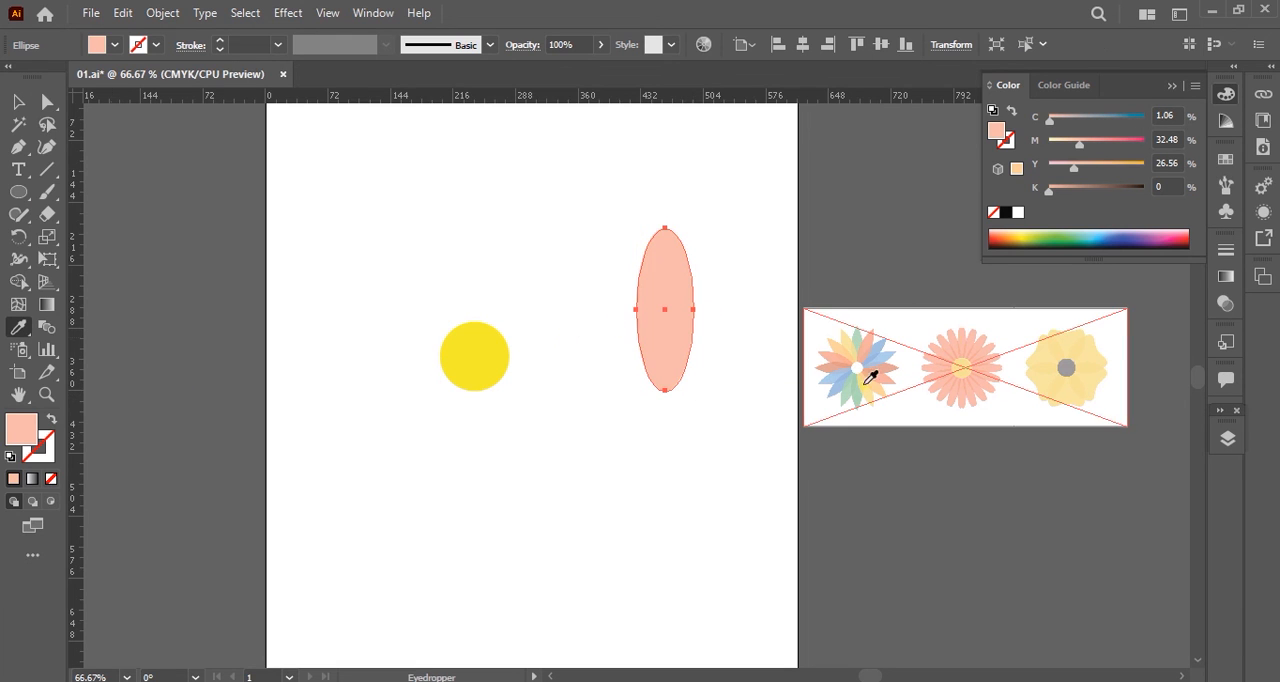
Add an anchor point on either side of the ellipse's top anchor and reshape the tip into two rounded lobes with a notch.
{"action": "left_click", "coordinate": [20, 151]}
{"action": "scroll", "coordinate": [672, 228], "scroll_direction": "up", "scroll_amount": 11}
{"action": "left_click", "coordinate": [322, 285]}
{"action": "left_click", "coordinate": [397, 286]}
{"action": "key", "text": "a"}
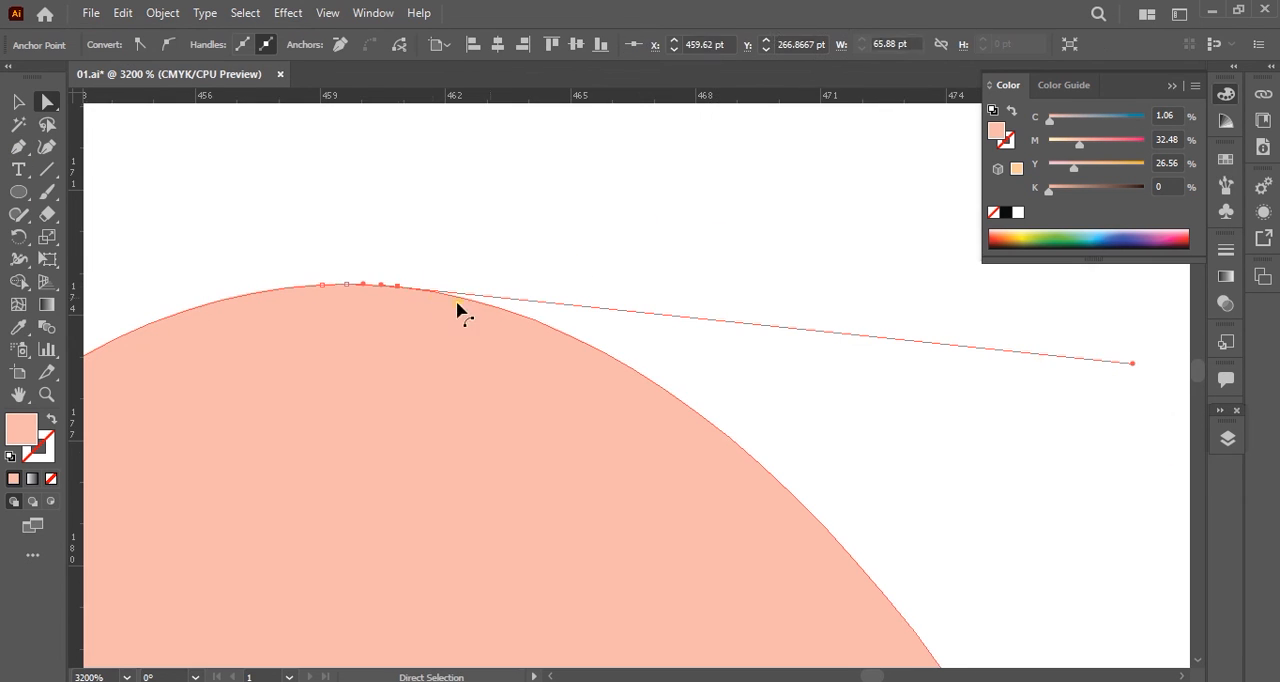
{"action": "scroll", "coordinate": [1063, 363], "scroll_direction": "down", "scroll_amount": 3}
{"action": "left_click_drag", "start_coordinate": [1066, 359], "coordinate": [600, 149]}
{"action": "left_click_drag", "start_coordinate": [783, 332], "coordinate": [937, 132]}
{"action": "left_click", "coordinate": [869, 313]}
{"action": "left_click", "coordinate": [783, 333]}
{"action": "key", "text": "p"}
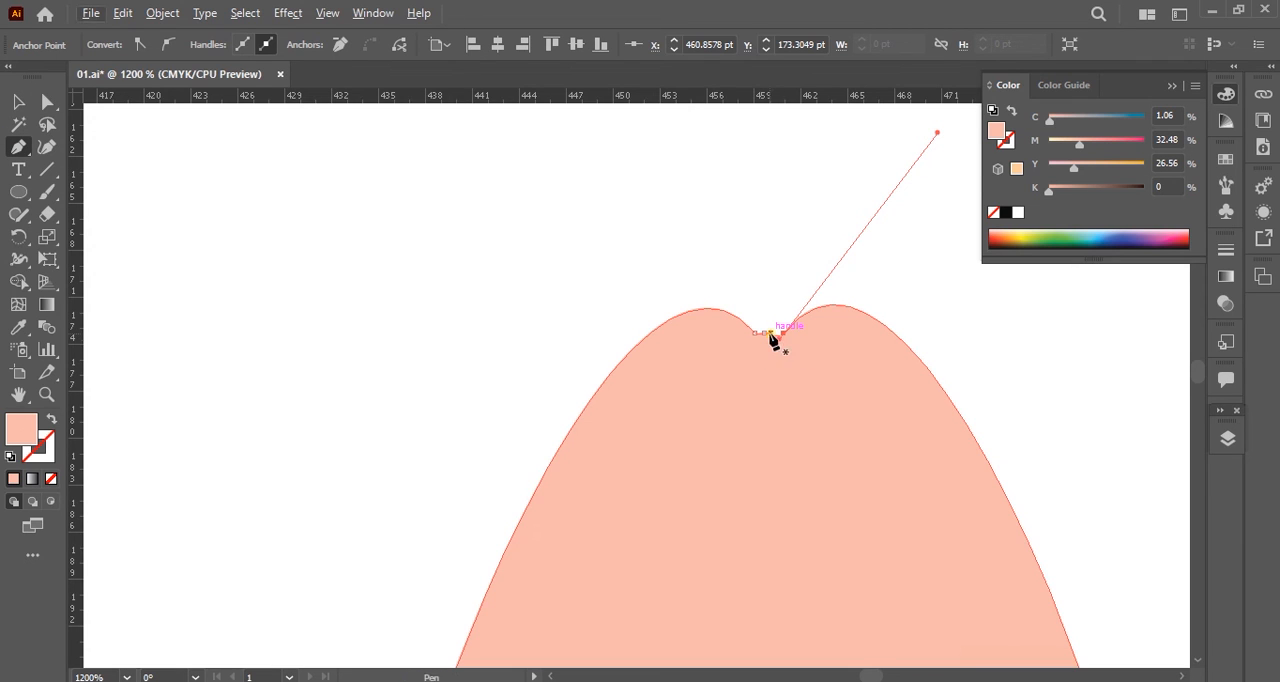
{"action": "left_click", "coordinate": [770, 335]}
{"action": "key", "text": "ctrl+z"}
{"action": "left_click_drag", "start_coordinate": [769, 340], "coordinate": [772, 440]}
{"action": "key", "text": "ctrl+z"}
{"action": "left_click", "coordinate": [761, 254]}
{"action": "scroll", "coordinate": [785, 322], "scroll_direction": "down", "scroll_amount": 4}
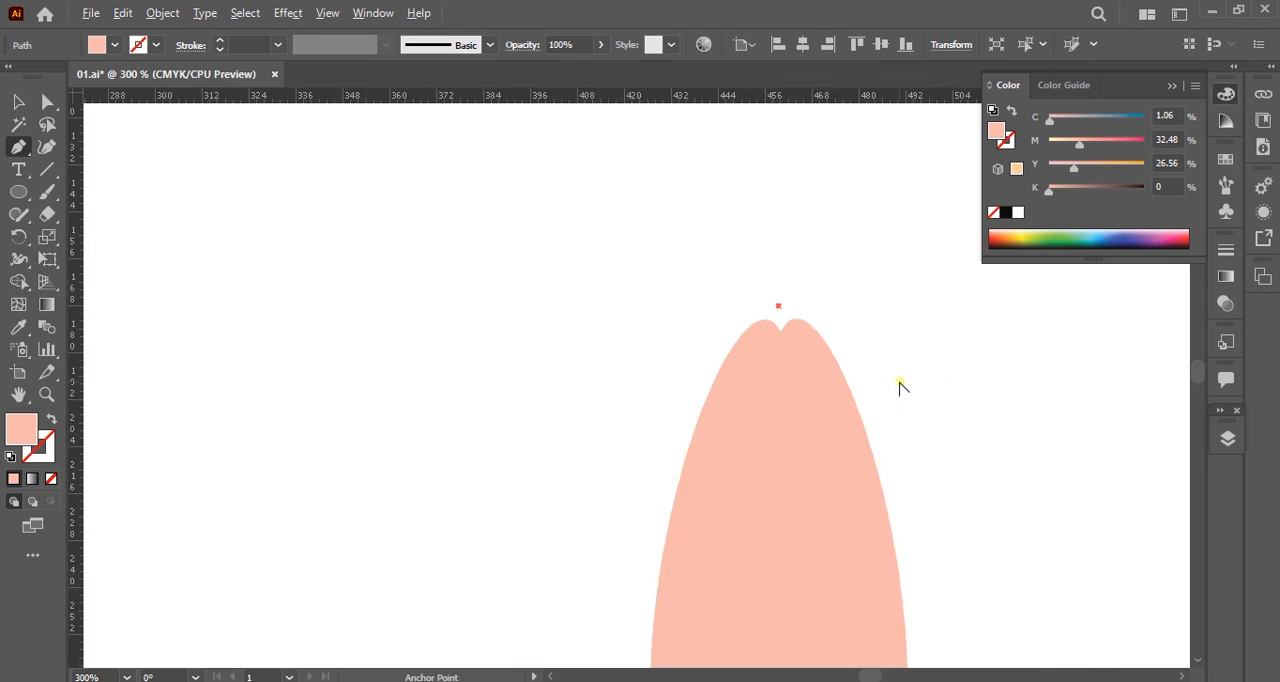
{"action": "scroll", "coordinate": [899, 387], "scroll_direction": "down", "scroll_amount": 3}
{"action": "key", "text": "Escape"}
Narrow the pink ellipse from its left side and lengthen it slightly upward to make a slim petal.
{"action": "key", "text": "a"}
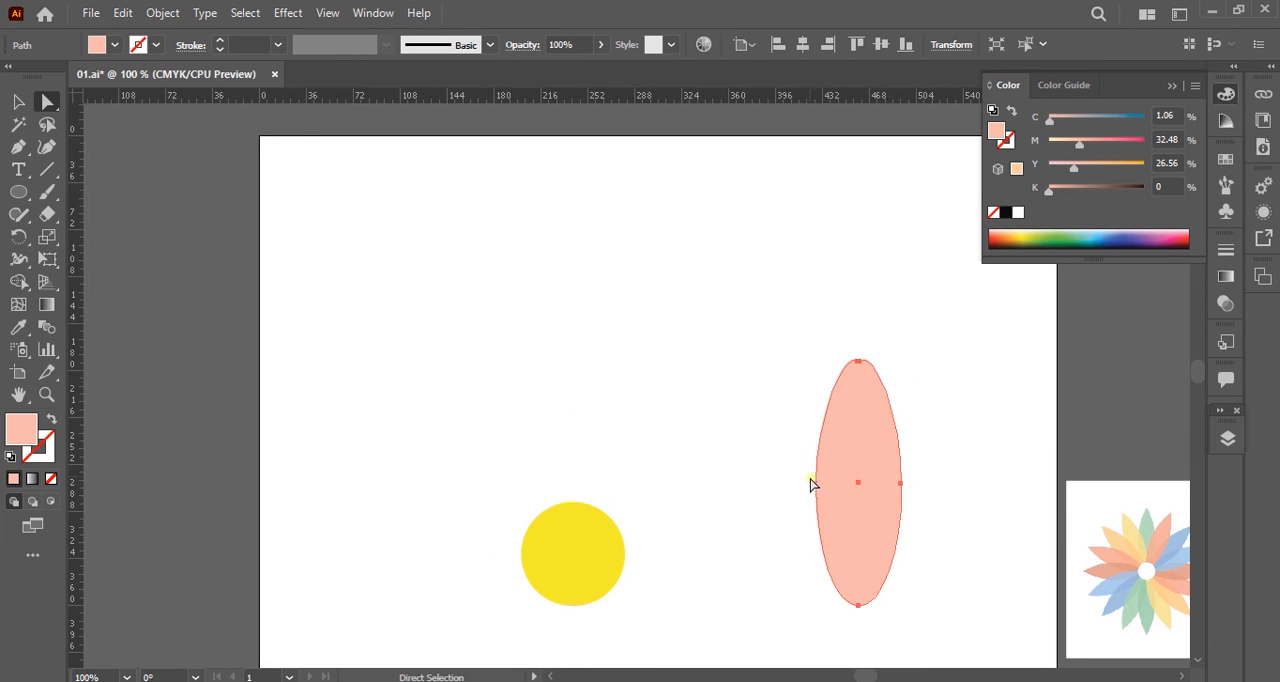
{"action": "left_click_drag", "start_coordinate": [952, 372], "coordinate": [780, 575]}
{"action": "left_click", "coordinate": [19, 103]}
{"action": "left_click_drag", "start_coordinate": [816, 483], "coordinate": [845, 483]}
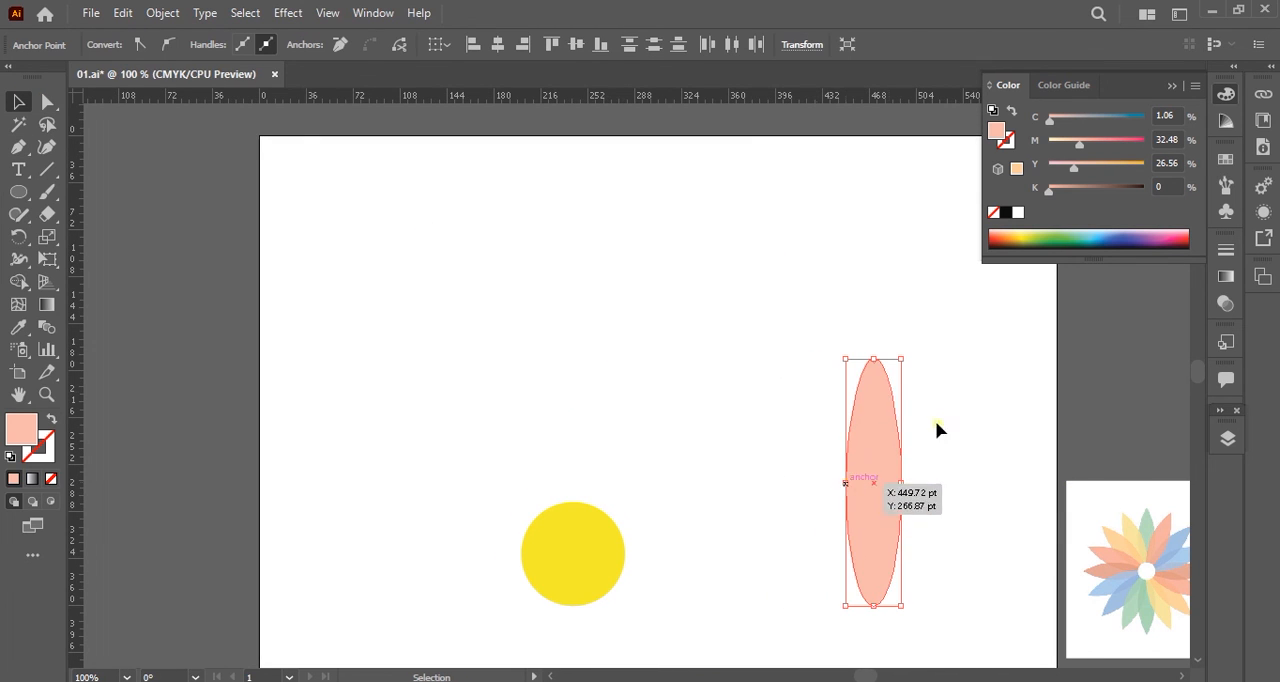
{"action": "left_click", "coordinate": [47, 103]}
{"action": "left_click_drag", "start_coordinate": [811, 312], "coordinate": [938, 425]}
{"action": "key", "text": "Escape"}
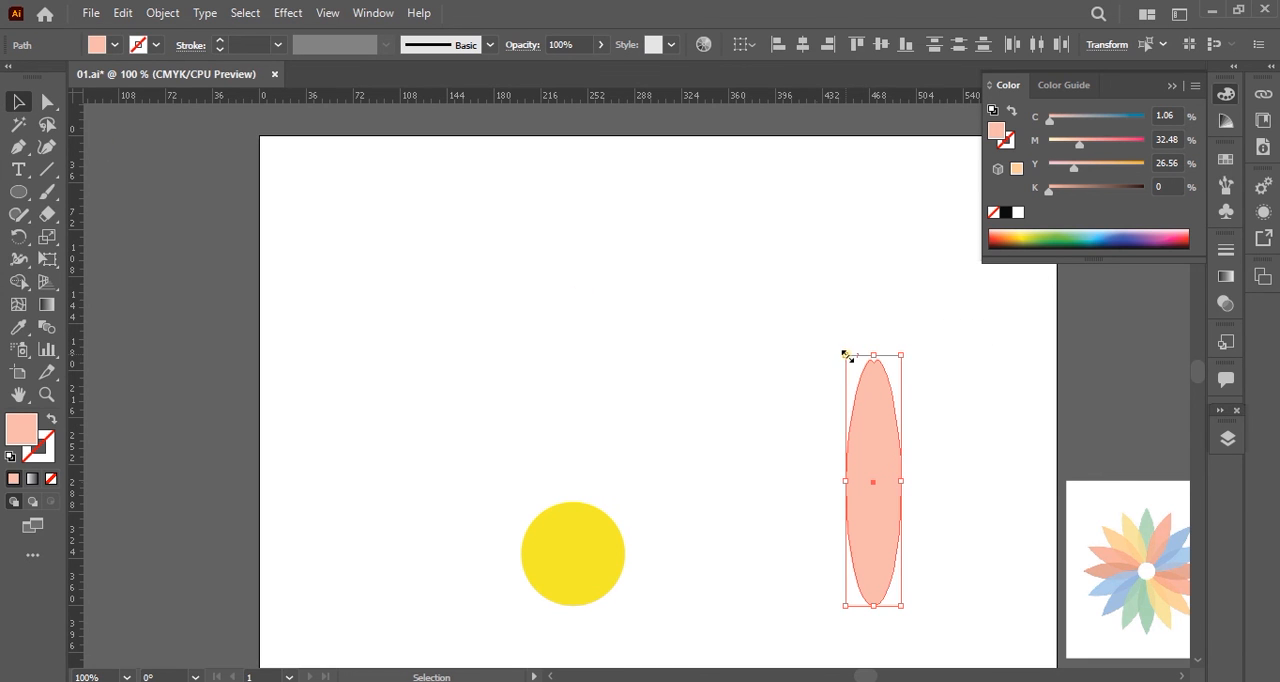
{"action": "mouse_move", "coordinate": [845, 355]}
{"action": "left_mouse_down"}
{"action": "mouse_move", "coordinate": [828, 354]}
{"action": "mouse_move", "coordinate": [846, 359]}
{"action": "mouse_move", "coordinate": [848, 332]}
{"action": "left_mouse_up"}
Move the petal to the upper right of the yellow circle, tilted clockwise and scaled down.
{"action": "left_click", "coordinate": [978, 425]}
{"action": "key", "text": "space"}
{"action": "left_click_drag", "start_coordinate": [978, 425], "coordinate": [845, 375]}
{"action": "left_click", "coordinate": [760, 385]}
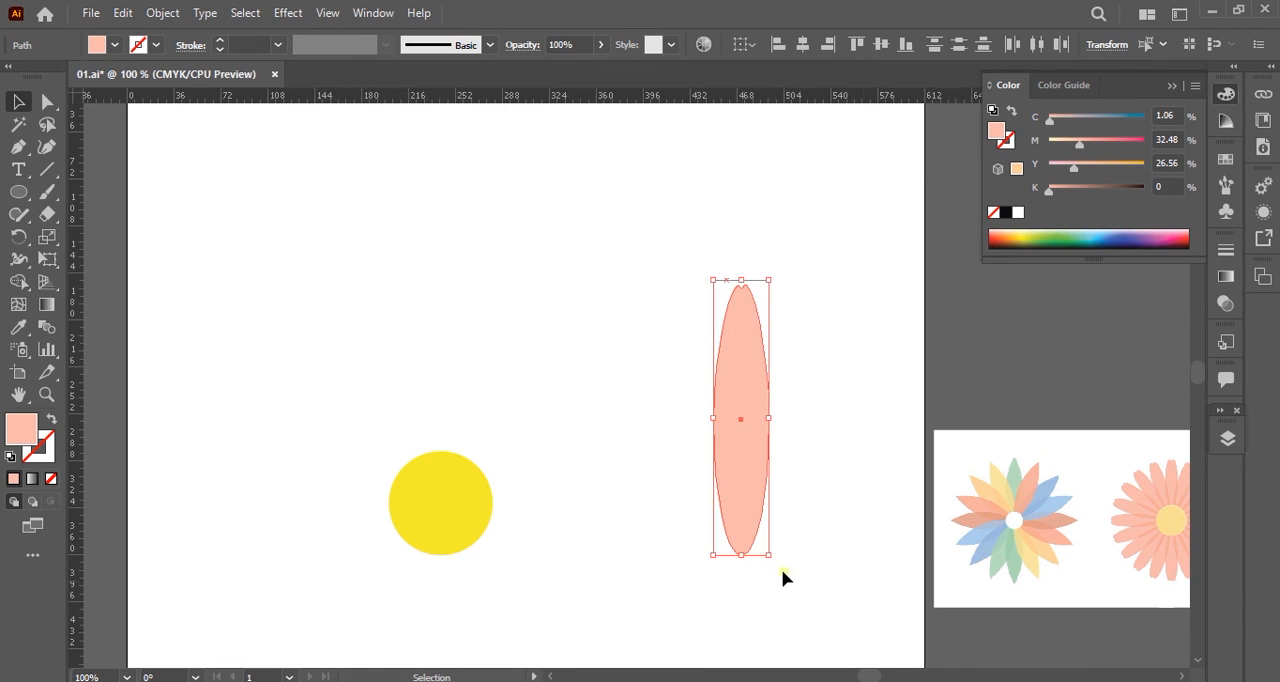
{"action": "left_click_drag", "start_coordinate": [781, 569], "coordinate": [688, 580]}
{"action": "left_click_drag", "start_coordinate": [687, 497], "coordinate": [472, 448]}
{"action": "left_click_drag", "start_coordinate": [594, 259], "coordinate": [526, 363]}
Fine-tune the petal's position and tilt so its lower end overlaps the circle's upper edge.
{"action": "left_click", "coordinate": [592, 435]}
{"action": "left_click", "coordinate": [492, 420]}
{"action": "left_click_drag", "start_coordinate": [507, 433], "coordinate": [481, 420]}
{"action": "left_click_drag", "start_coordinate": [483, 389], "coordinate": [504, 430]}
{"action": "left_click", "coordinate": [624, 478]}
{"action": "left_click", "coordinate": [484, 412]}
{"action": "left_click", "coordinate": [614, 500]}
{"action": "left_click", "coordinate": [492, 424]}
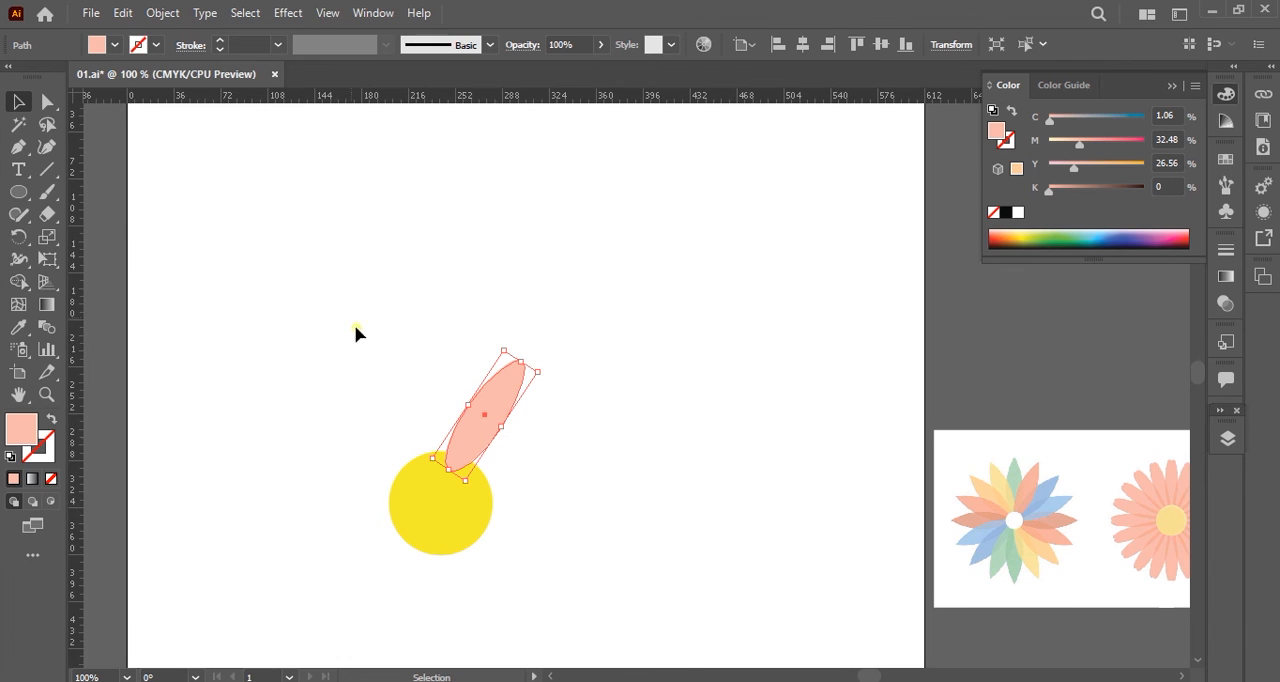
Place a vertical and a horizontal guide crossing at the yellow circle's centre.
{"action": "key", "text": "ctrl+r"}
{"action": "key", "text": "ctrl+r"}
{"action": "left_click", "coordinate": [434, 518]}
{"action": "left_click_drag", "start_coordinate": [76, 500], "coordinate": [441, 504]}
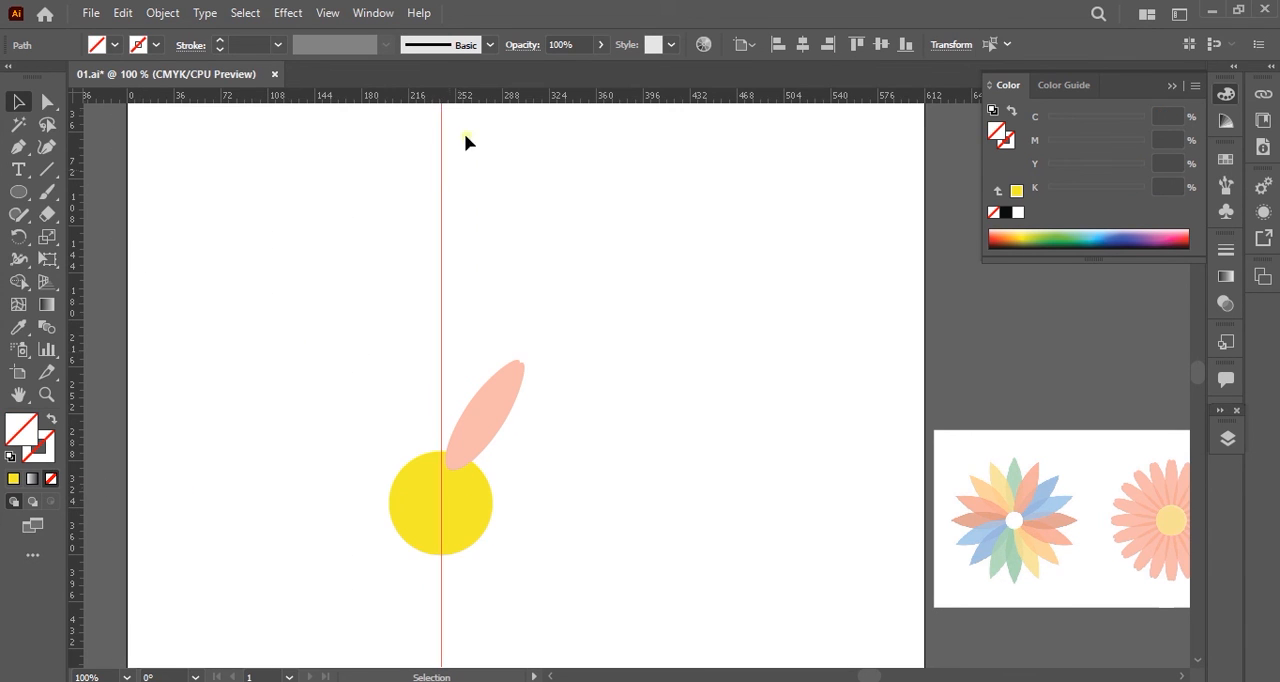
{"action": "left_click", "coordinate": [473, 521]}
{"action": "left_click_drag", "start_coordinate": [452, 96], "coordinate": [441, 504]}
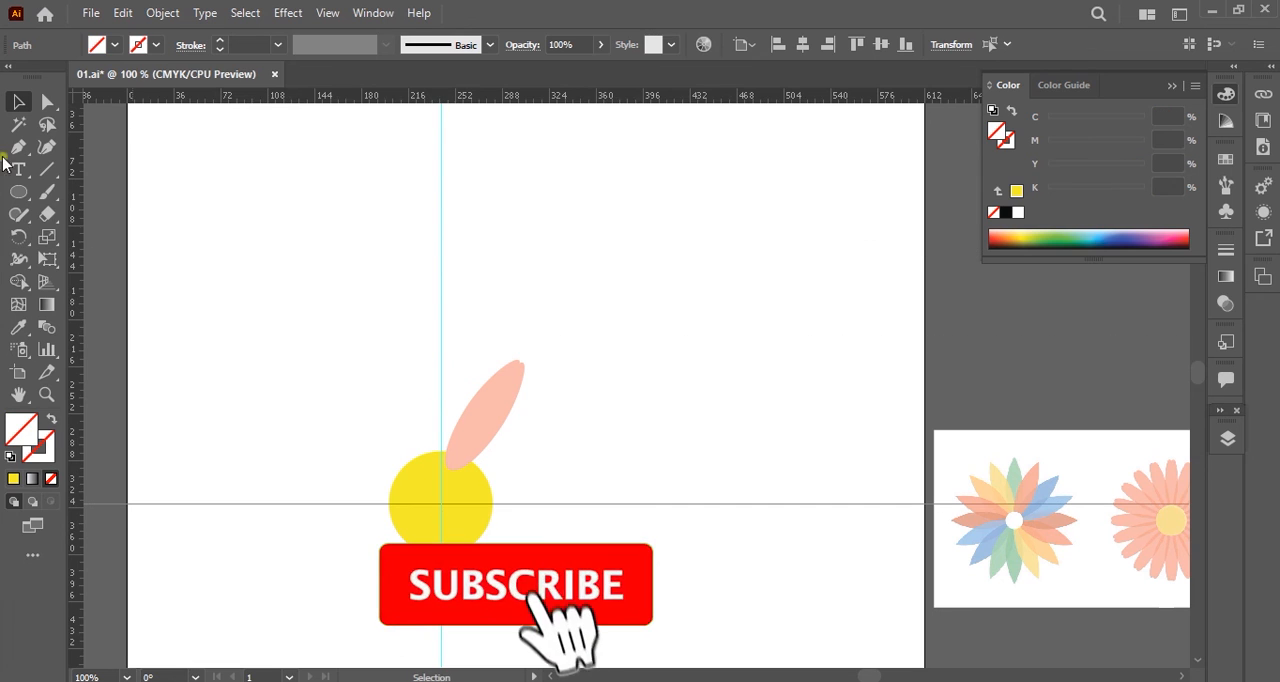
Turn the petal slightly more upright and shift its lower end to the right along the circle's edge.
{"action": "left_click", "coordinate": [515, 385]}
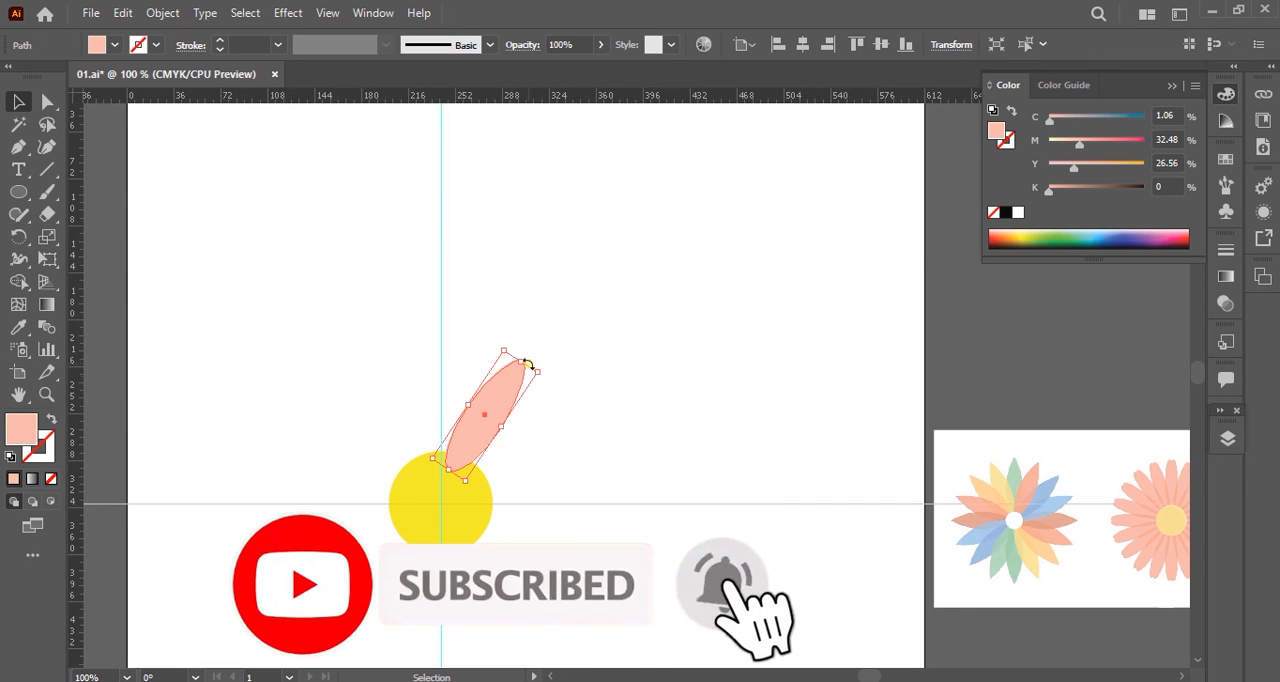
{"action": "left_click_drag", "start_coordinate": [500, 349], "coordinate": [513, 374]}
{"action": "left_click_drag", "start_coordinate": [452, 413], "coordinate": [511, 360]}
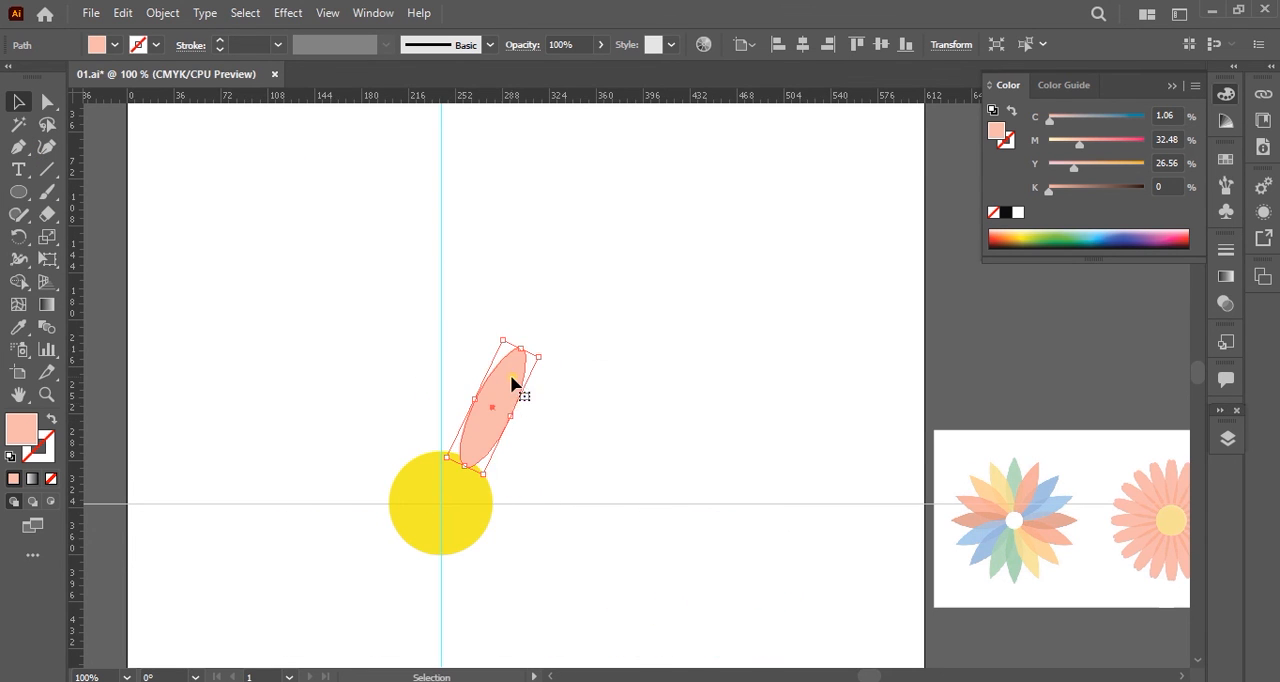
Rotate a copy of the petal about the guides' intersection and repeat the transformation until 18 evenly spaced petals ring the circle.
{"action": "left_click", "coordinate": [20, 242]}
{"action": "left_click", "coordinate": [441, 503], "text": "alt"}
{"action": "type", "text": "2"}
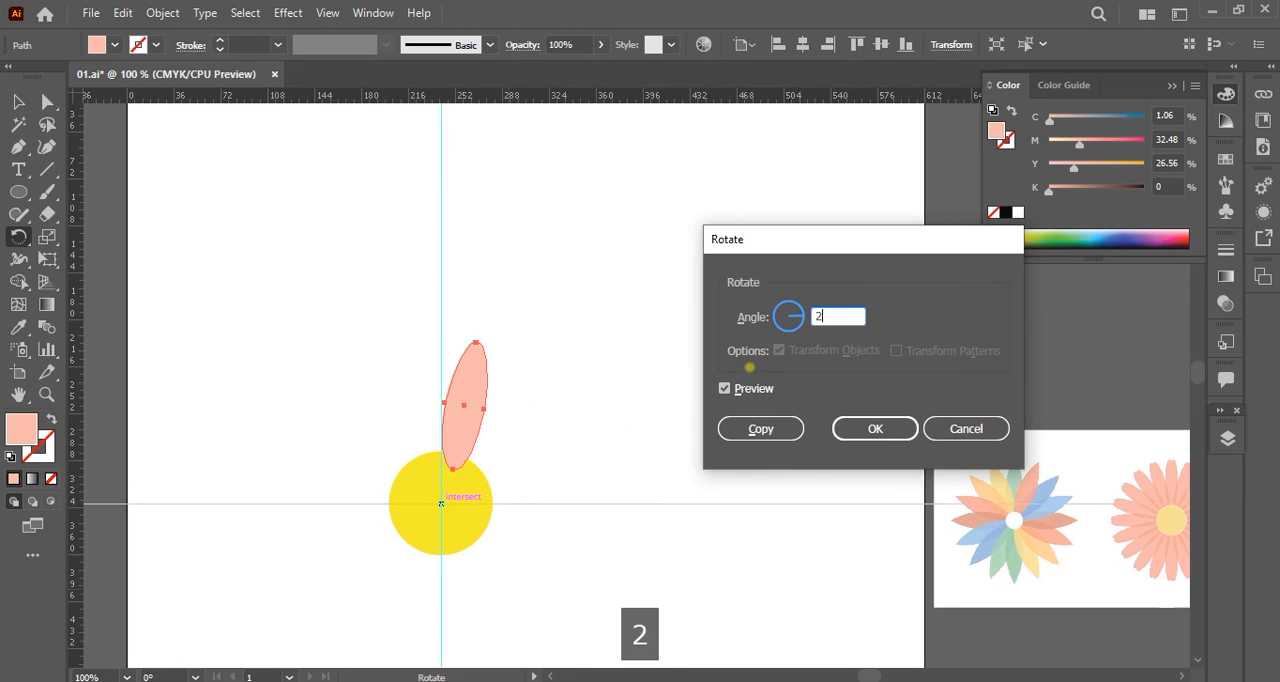
{"action": "type", "text": "4"}
{"action": "left_click", "coordinate": [758, 423]}
{"action": "key", "text": "ctrl+d"}
{"action": "key", "text": "ctrl+d"}
{"action": "key", "text": "ctrl+d"}
{"action": "key", "text": "ctrl+d"}
{"action": "key", "text": "ctrl+d"}
{"action": "key", "text": "ctrl+d"}
{"action": "key", "text": "ctrl+d"}
{"action": "key", "text": "ctrl+d"}
{"action": "key", "text": "ctrl+d"}
{"action": "key", "text": "ctrl+d"}
{"action": "key", "text": "ctrl+d"}
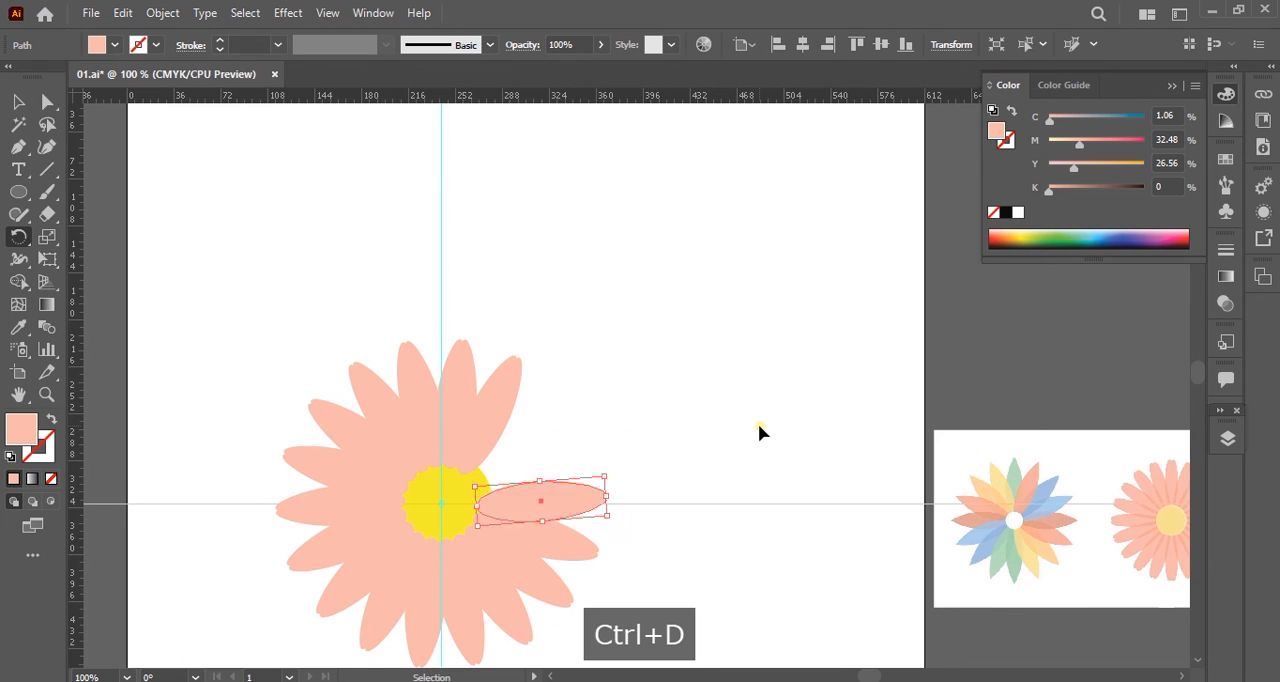
{"action": "key", "text": "ctrl+d"}
{"action": "key", "text": "ctrl+d"}
Bring the yellow circle to the front of all the petals.
{"action": "key", "text": "v"}
{"action": "right_click", "coordinate": [451, 520]}
{"action": "mouse_move", "coordinate": [523, 405]}
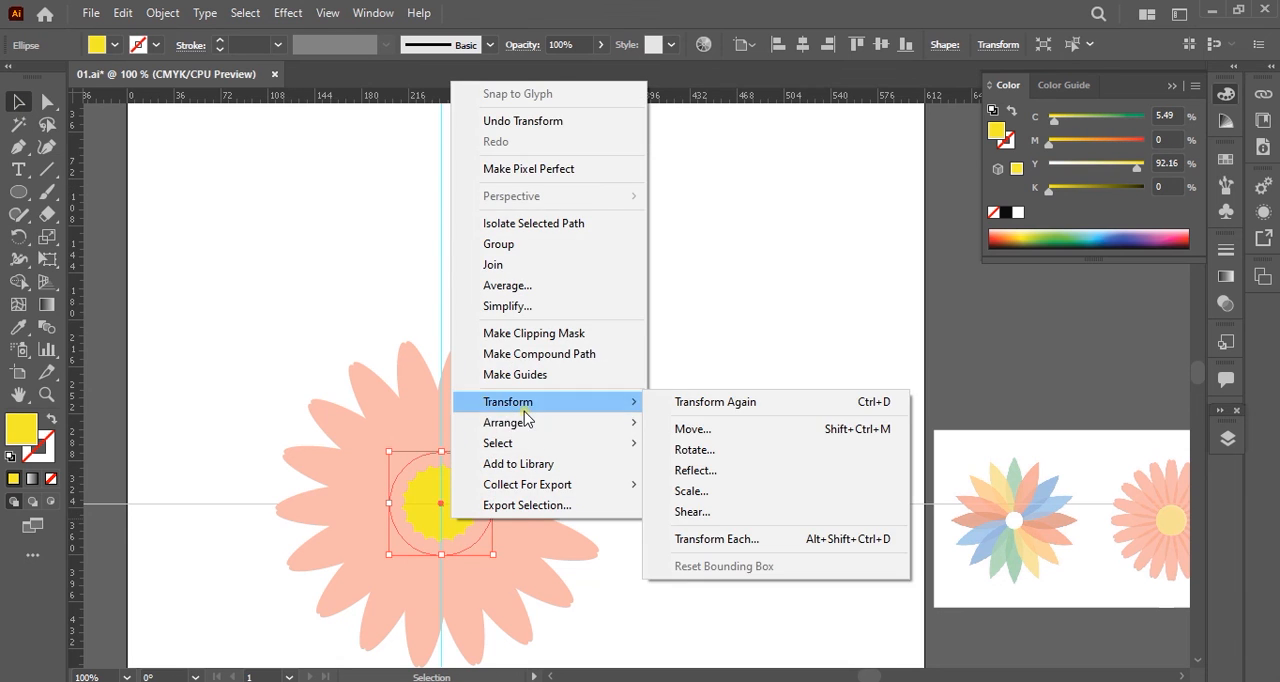
{"action": "left_click", "coordinate": [720, 423]}
{"action": "left_click", "coordinate": [1075, 500]}
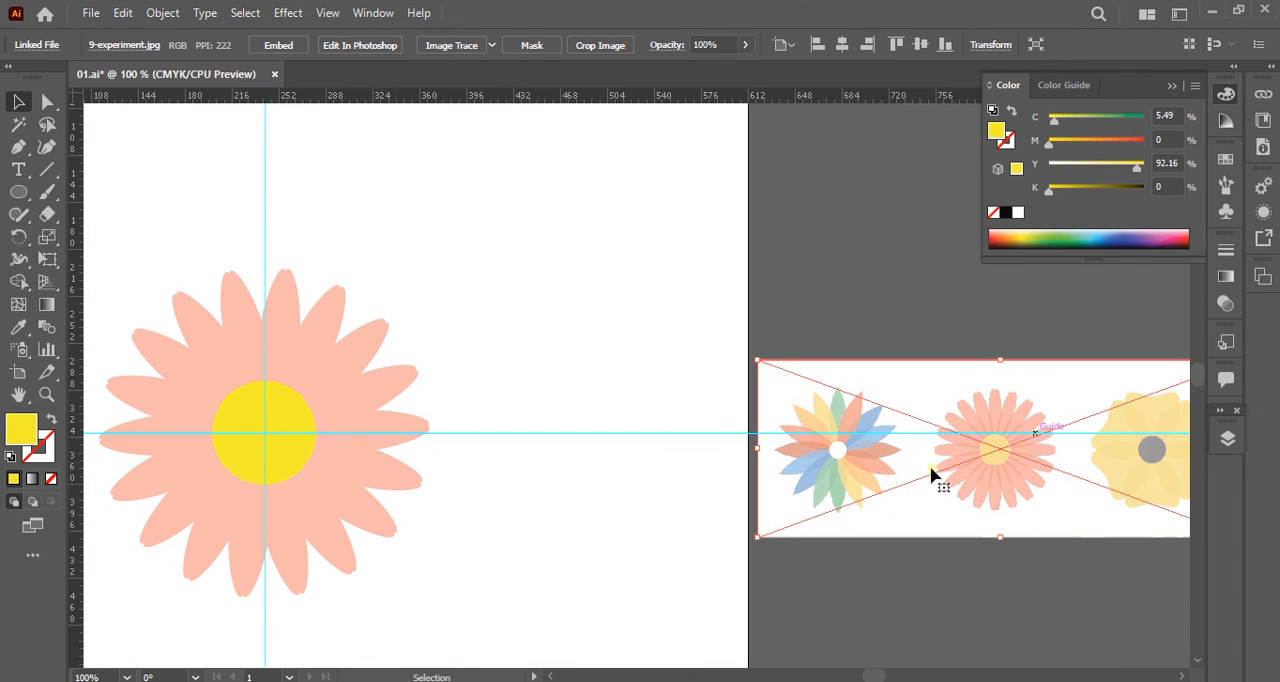
Lower the opacity of all the pink petals to 52%, leaving the yellow circle opaque.
{"action": "left_click_drag", "start_coordinate": [442, 220], "coordinate": [80, 371]}
{"action": "left_click_drag", "start_coordinate": [412, 382], "coordinate": [188, 495]}
{"action": "left_click_drag", "start_coordinate": [608, 47], "coordinate": [571, 71]}
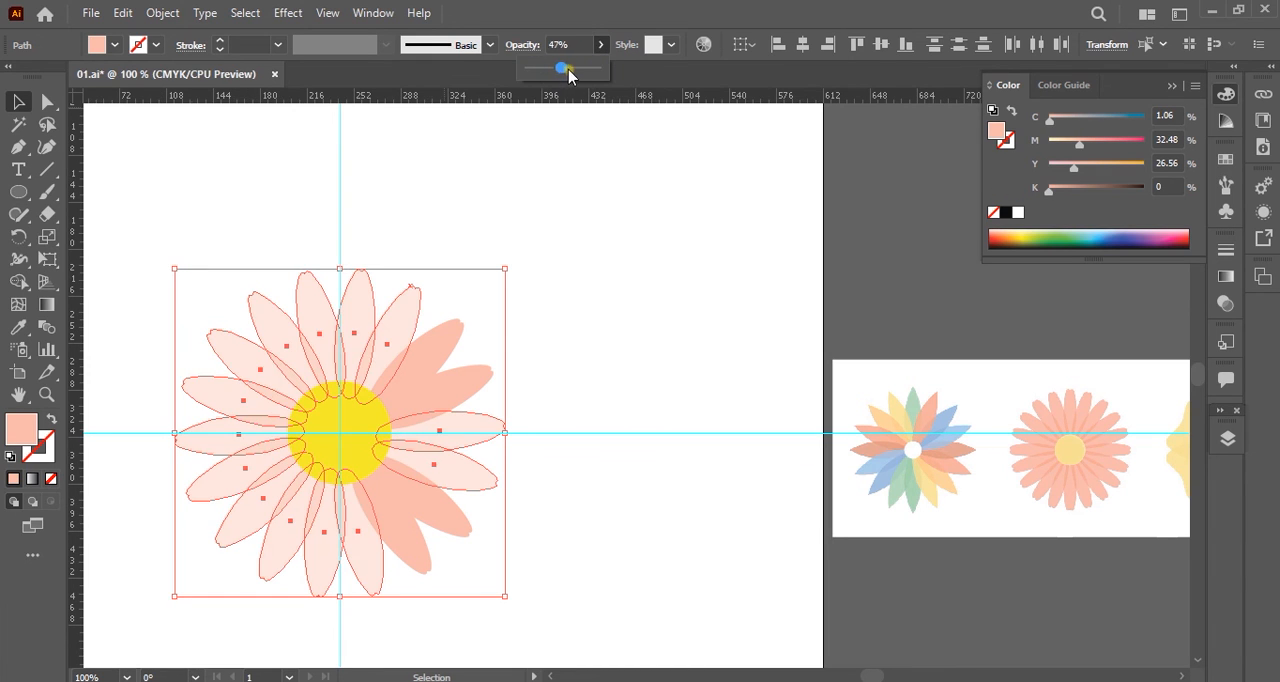
{"action": "left_click_drag", "start_coordinate": [551, 298], "coordinate": [450, 384]}
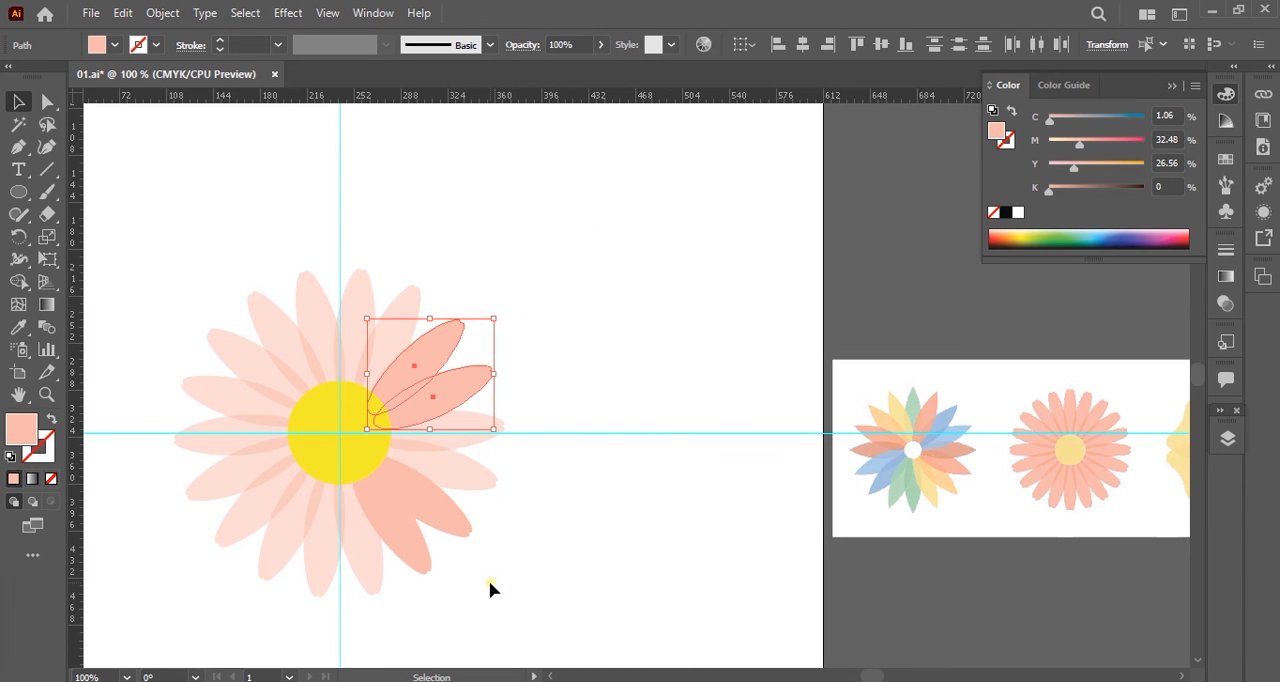
{"action": "left_click_drag", "start_coordinate": [489, 585], "coordinate": [429, 520]}
{"action": "left_click", "coordinate": [573, 45]}
{"action": "key", "text": "BackSpace"}
{"action": "key", "text": "Return"}
{"action": "left_click", "coordinate": [806, 509]}
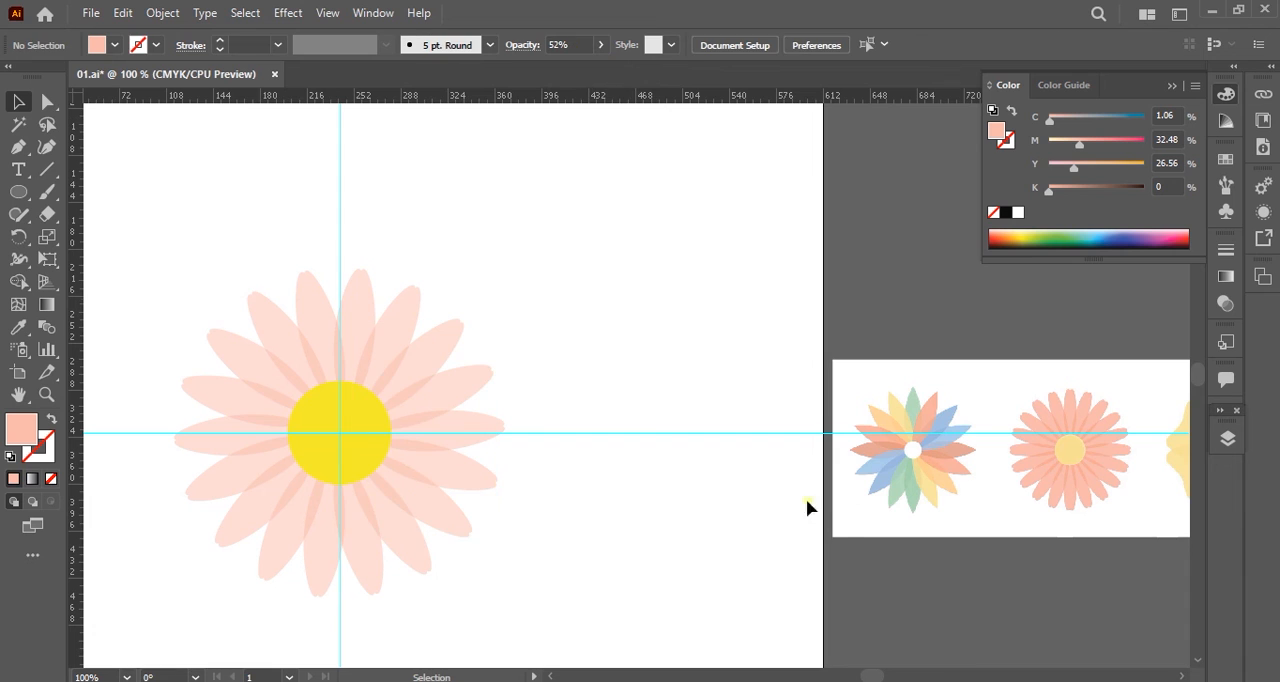
Move the reference image onto the artboard beside the pink flower and enlarge it for comparison.
{"action": "left_click_drag", "start_coordinate": [948, 530], "coordinate": [880, 258]}
{"action": "left_click", "coordinate": [1190, 91]}
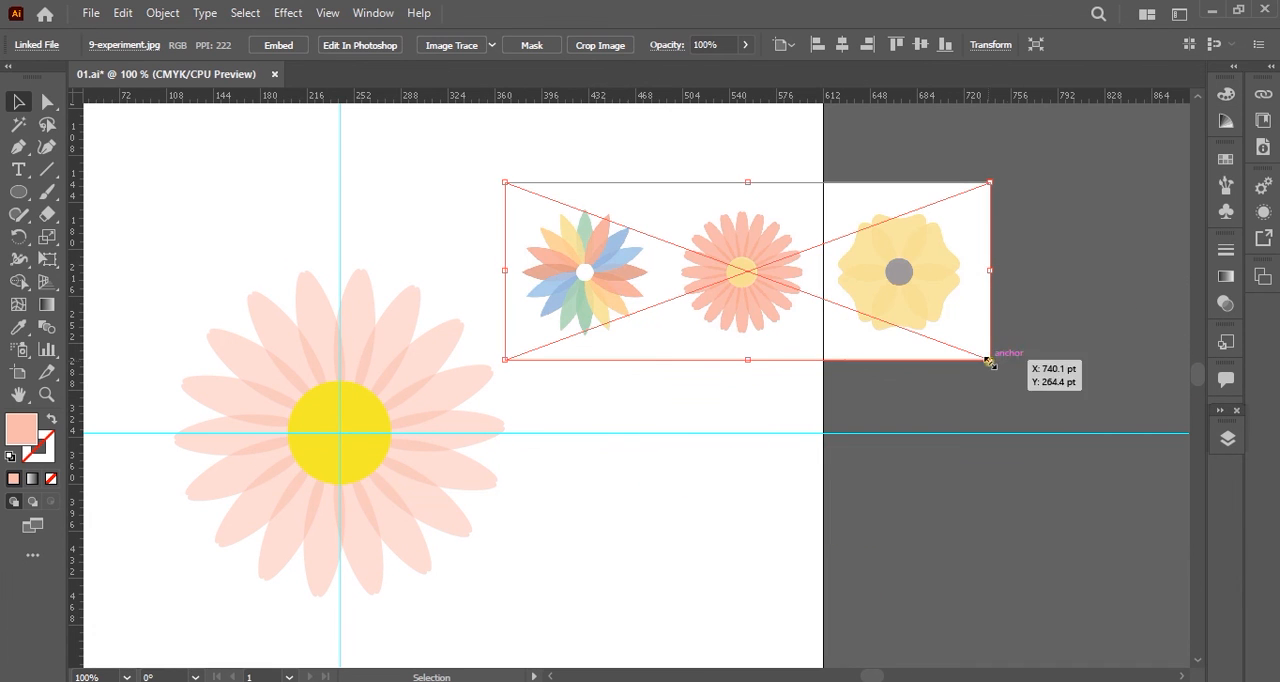
{"action": "left_click_drag", "start_coordinate": [990, 359], "coordinate": [1128, 597]}
{"action": "left_click_drag", "start_coordinate": [1133, 388], "coordinate": [1218, 398]}
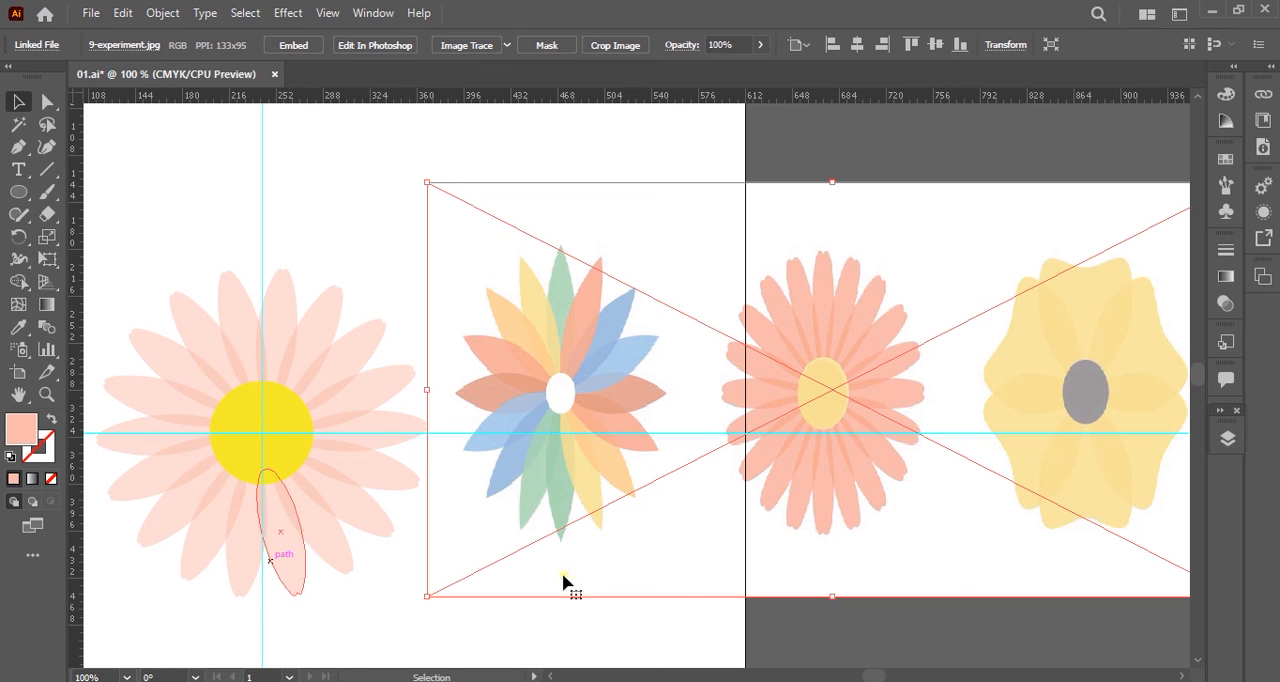
{"action": "key", "text": "space"}
{"action": "left_click_drag", "start_coordinate": [497, 543], "coordinate": [562, 534]}
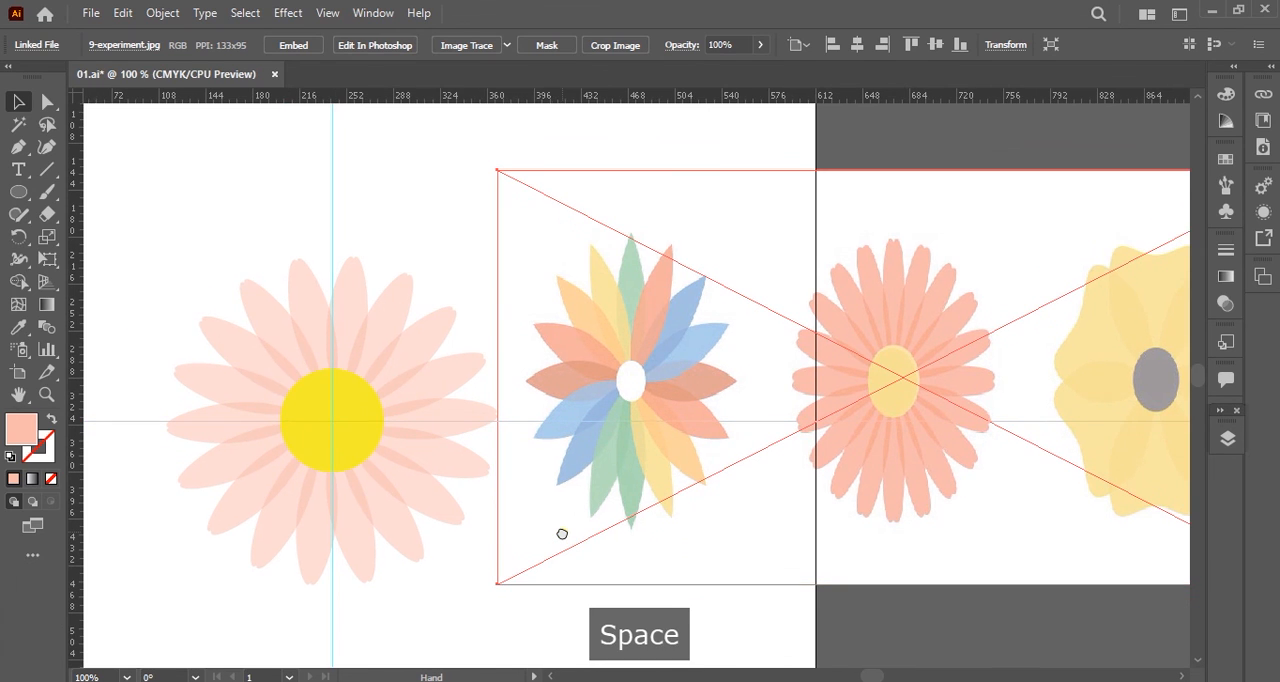